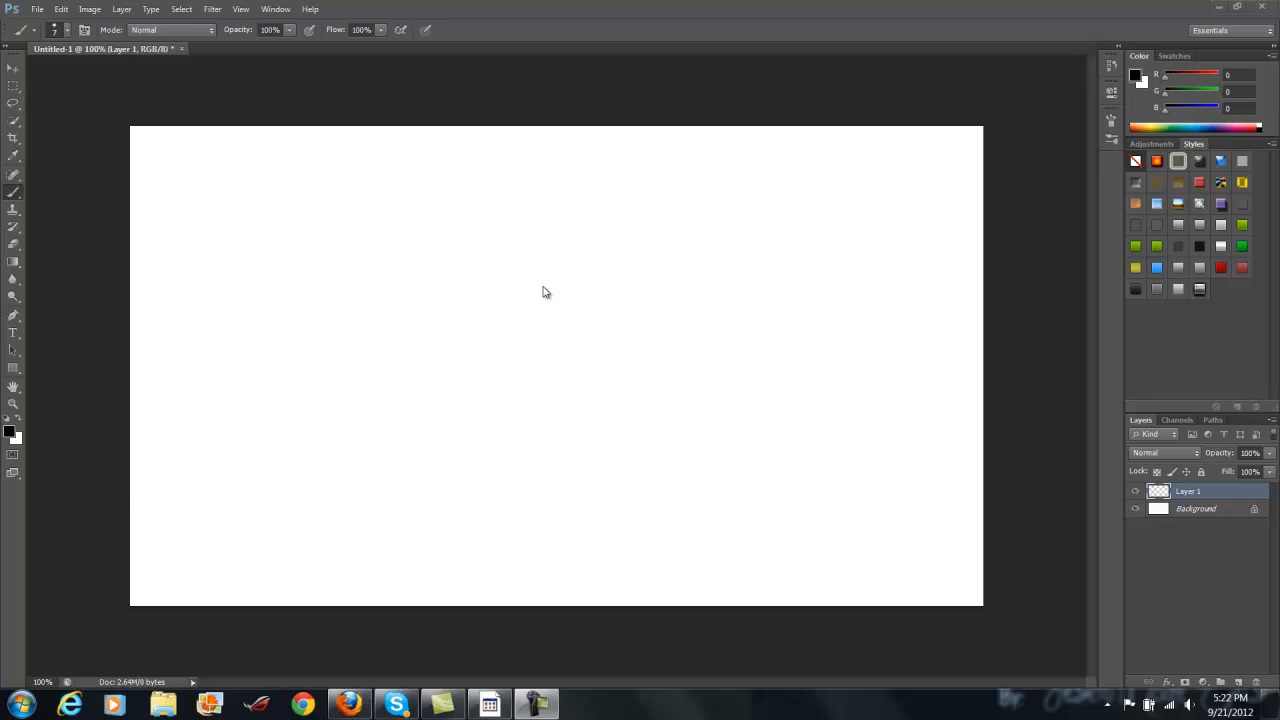
Try the Pen tool by drawing a curved head-shaped path with two small eye outlines inside it
{"action": "key", "text": "p"}
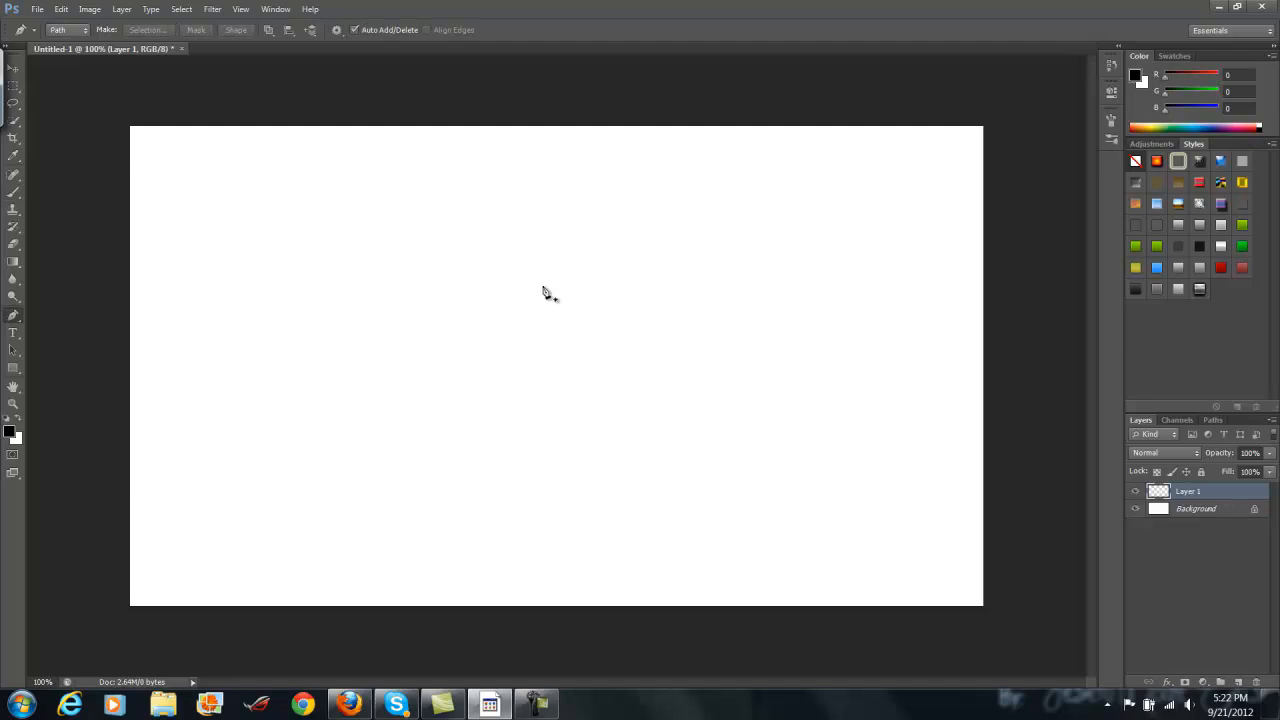
{"action": "key", "text": "ctrl+z"}
{"action": "key", "text": "ctrl+z"}
{"action": "left_click", "coordinate": [435, 384]}
{"action": "left_click_drag", "start_coordinate": [457, 275], "coordinate": [563, 259]}
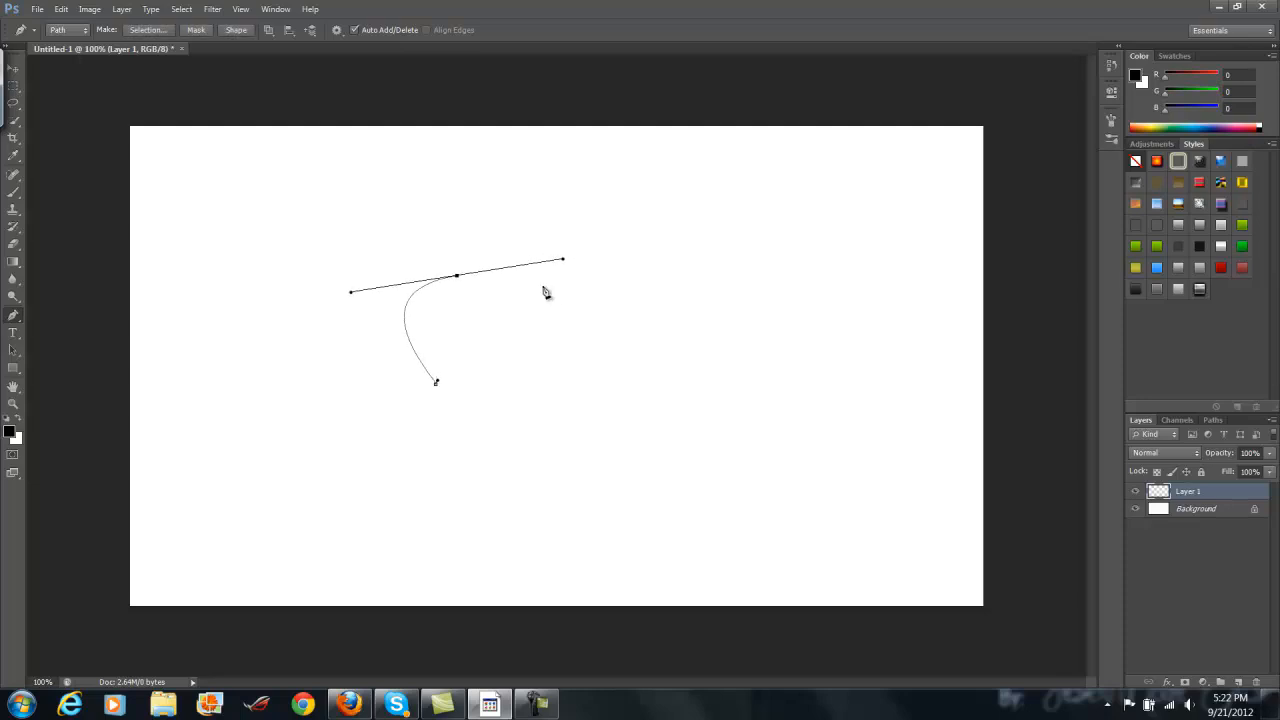
{"action": "key", "text": "ctrl+z"}
{"action": "left_click_drag", "start_coordinate": [530, 335], "coordinate": [441, 376]}
{"action": "left_click", "coordinate": [530, 335], "text": "alt"}
{"action": "key", "text": "ctrl+alt+z"}
{"action": "key", "text": "ctrl+shift+z"}
{"action": "key", "text": "ctrl+alt+z"}
{"action": "key", "text": "ctrl+alt+z"}
{"action": "key", "text": "ctrl+alt+z"}
{"action": "key", "text": "ctrl+alt+z"}
{"action": "key", "text": "ctrl+shift+z"}
{"action": "mouse_move", "coordinate": [442, 326]}
{"action": "left_mouse_down"}
{"action": "mouse_move", "coordinate": [476, 333]}
{"action": "mouse_move", "coordinate": [444, 300]}
{"action": "mouse_move", "coordinate": [452, 293]}
{"action": "mouse_move", "coordinate": [499, 294]}
{"action": "mouse_move", "coordinate": [465, 317]}
{"action": "mouse_move", "coordinate": [498, 320]}
{"action": "mouse_move", "coordinate": [445, 300]}
{"action": "left_mouse_up"}
{"action": "left_click", "coordinate": [543, 290], "text": "ctrl"}
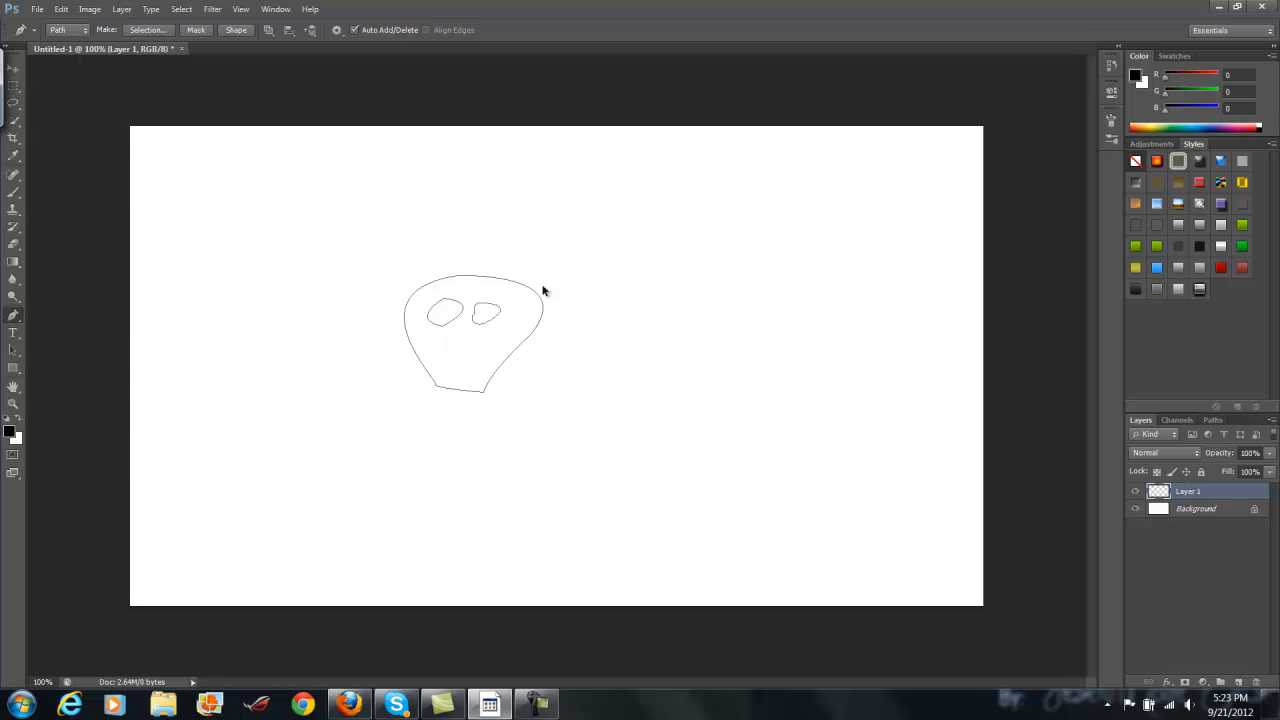
Undo the eye outlines and delete the remaining head-shaped path to clear the canvas
{"action": "key", "text": "ctrl+alt+z"}
{"action": "key", "text": "ctrl+alt+z"}
{"action": "key", "text": "ctrl+alt+z"}
{"action": "key", "text": "ctrl+alt+z"}
{"action": "key", "text": "Delete"}
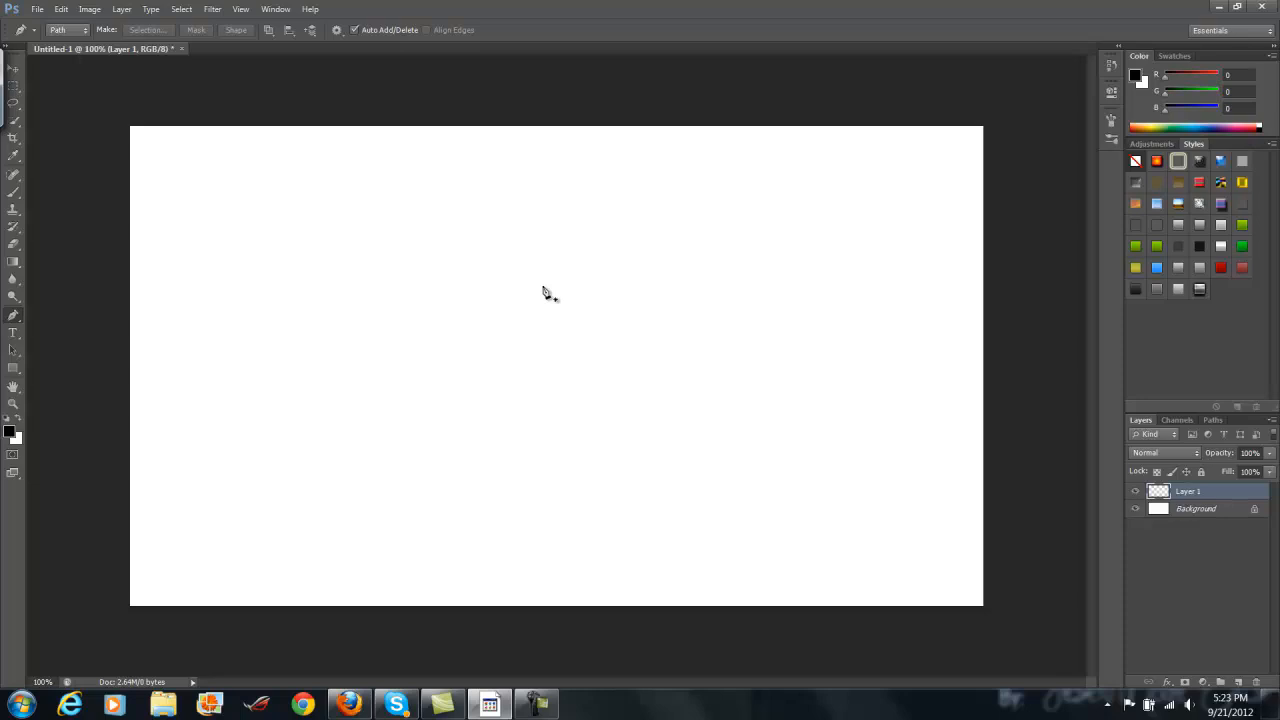
Try the Brush tool with several freehand black curves and diagonal strokes of varying thickness on Layer 1
{"action": "key", "text": "b"}
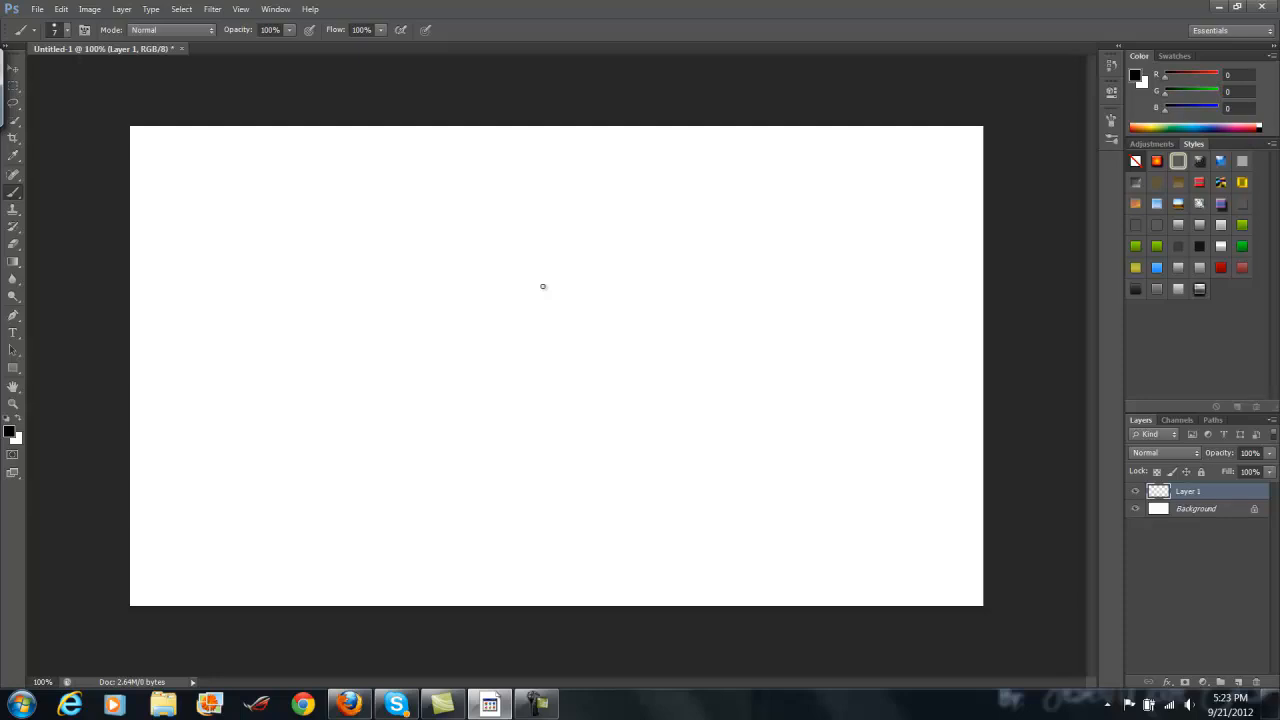
{"action": "mouse_move", "coordinate": [331, 323]}
{"action": "left_mouse_down"}
{"action": "mouse_move", "coordinate": [435, 342]}
{"action": "mouse_move", "coordinate": [487, 303]}
{"action": "left_mouse_up"}
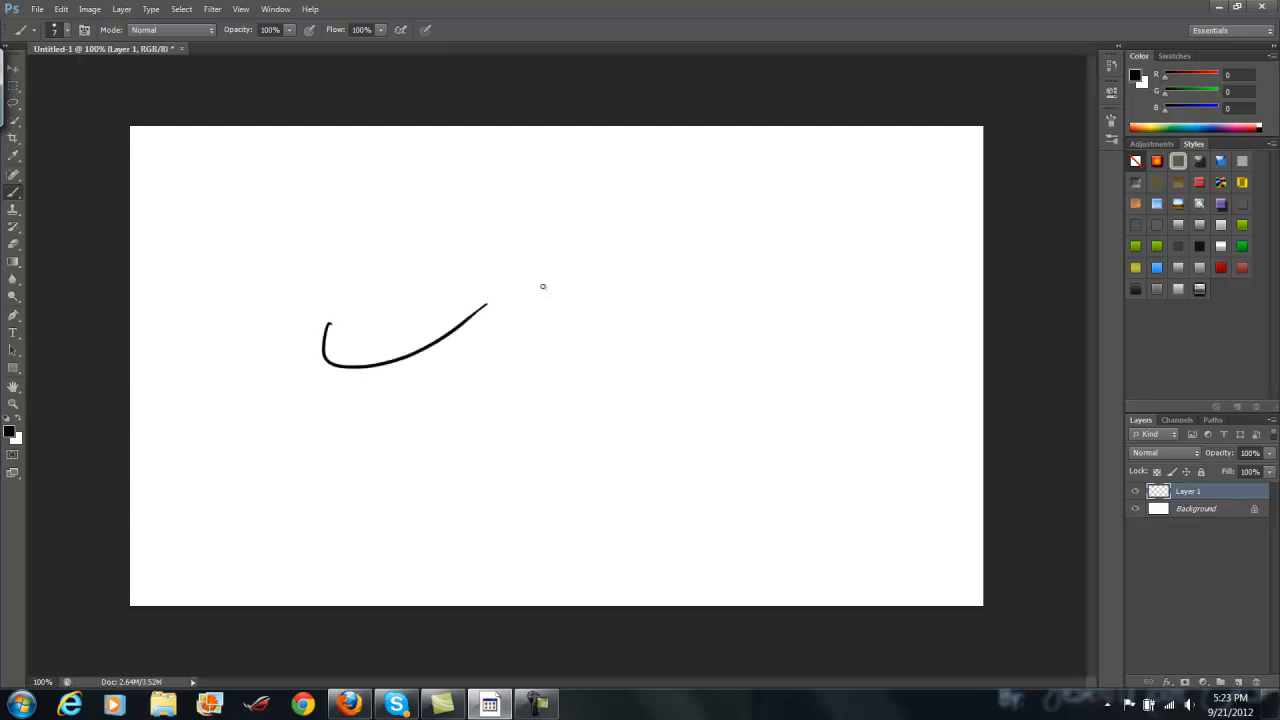
{"action": "mouse_move", "coordinate": [432, 247]}
{"action": "left_mouse_down"}
{"action": "mouse_move", "coordinate": [530, 247]}
{"action": "mouse_move", "coordinate": [566, 268]}
{"action": "mouse_move", "coordinate": [751, 158]}
{"action": "left_mouse_up"}
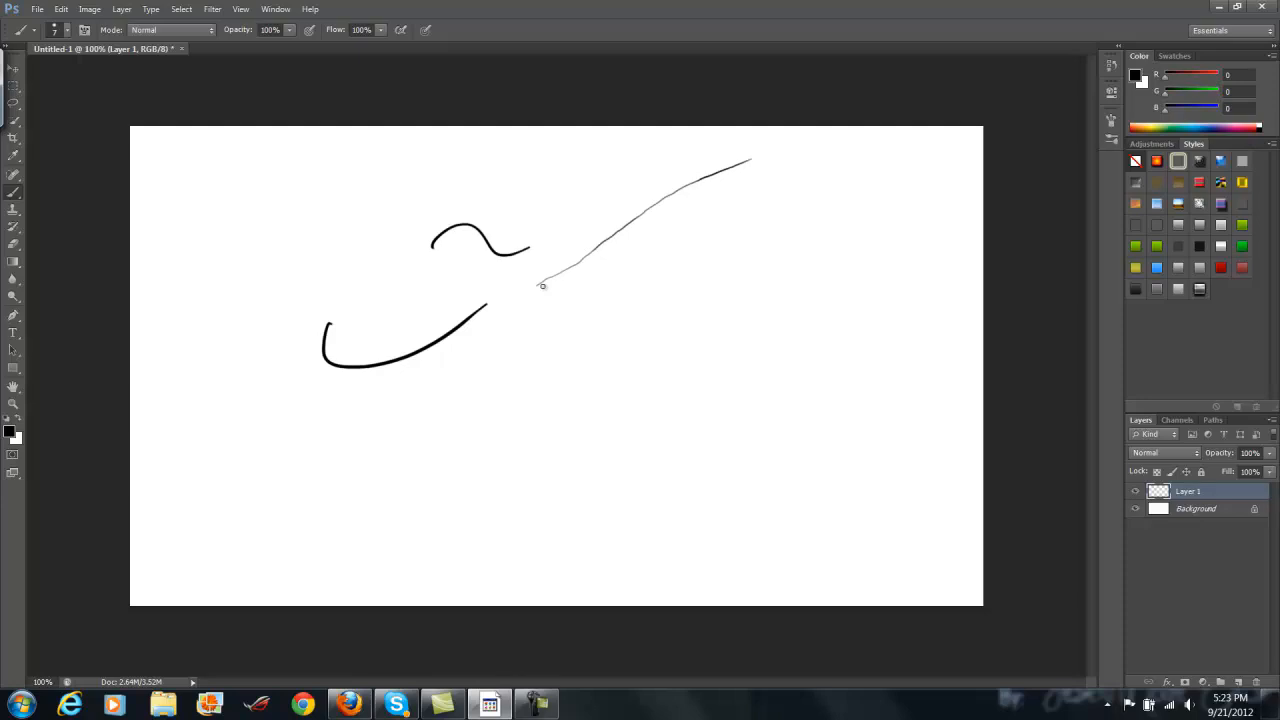
{"action": "left_click_drag", "start_coordinate": [542, 428], "coordinate": [672, 325]}
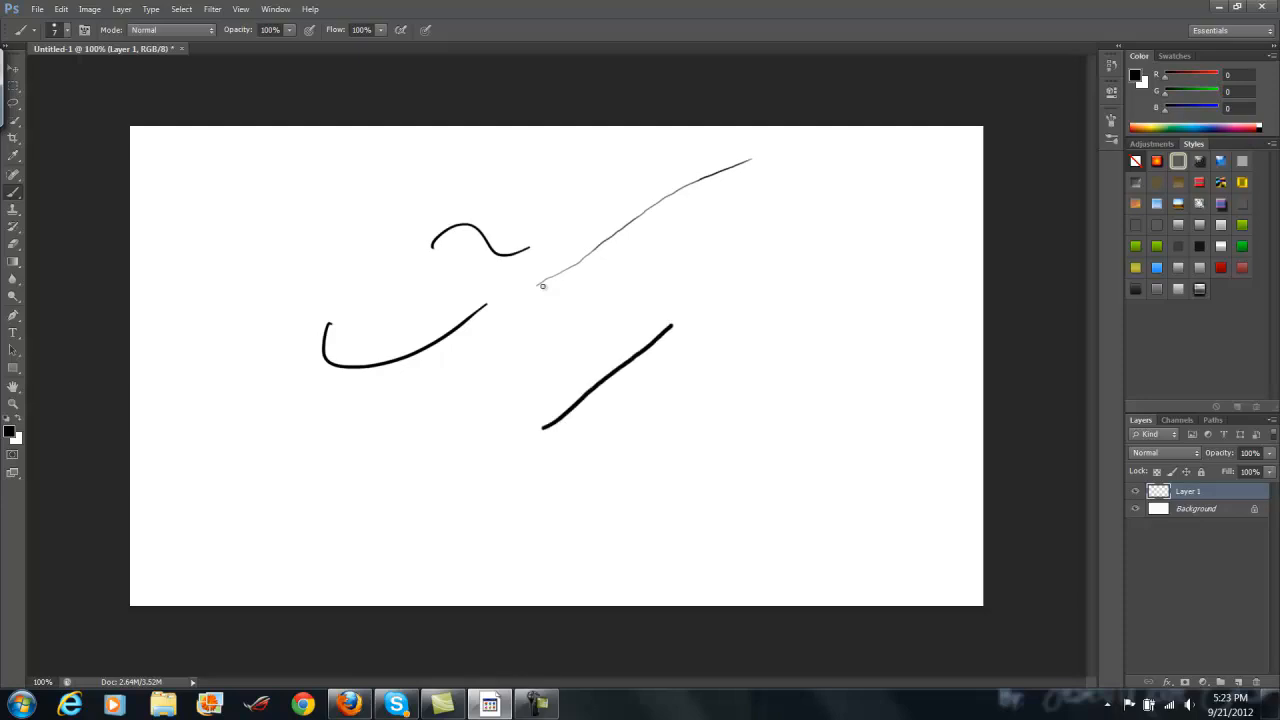
{"action": "left_click_drag", "start_coordinate": [574, 434], "coordinate": [692, 342]}
Undo all the test brush strokes to return Layer 1 to blank
{"action": "key", "text": "ctrl+z"}
{"action": "key", "text": "ctrl+z"}
{"action": "key", "text": "ctrl+z"}
{"action": "key", "text": "ctrl+z"}
{"action": "key", "text": "ctrl+z"}
{"action": "key", "text": "ctrl+z"}
{"action": "key", "text": "ctrl+alt+z"}
{"action": "key", "text": "ctrl+alt+z"}
{"action": "key", "text": "ctrl+alt+z"}
{"action": "key", "text": "ctrl+alt+z"}
{"action": "key", "text": "ctrl+alt+z"}
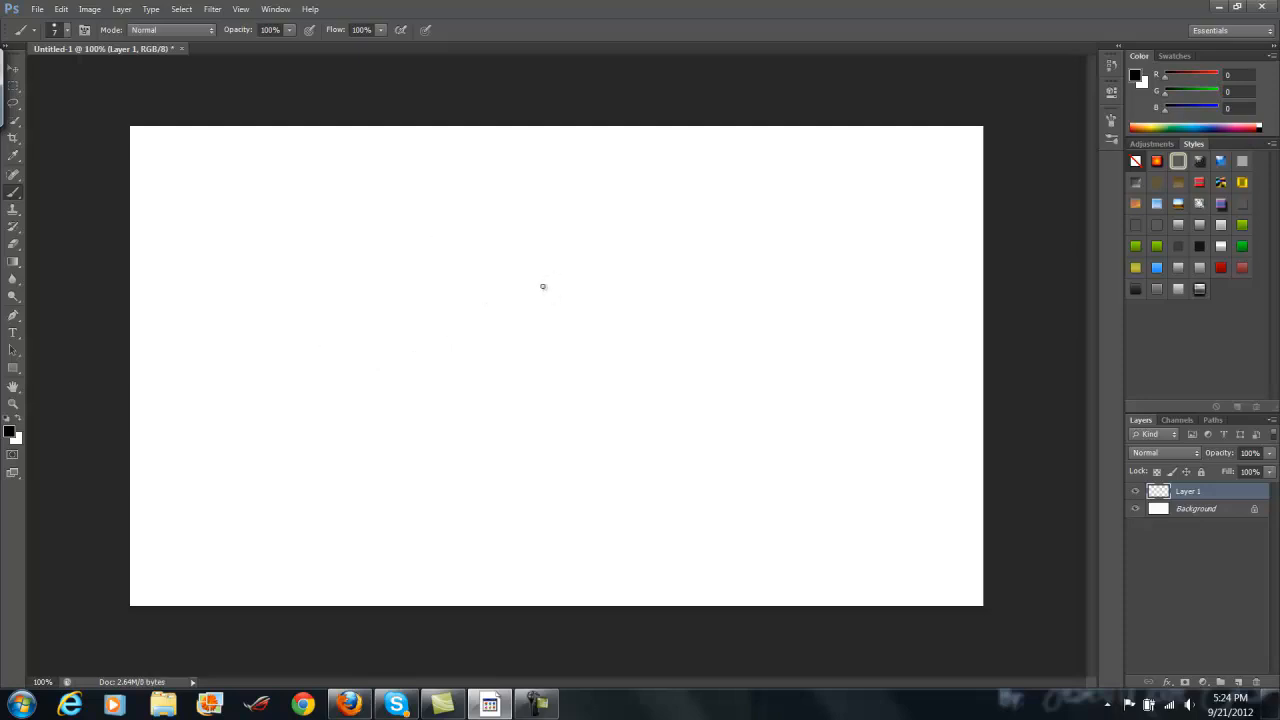
Sketch a rounded, roughly rectangular head outline on Layer 1 with loose black brush strokes
{"action": "key", "text": "ctrl+shift+z"}
{"action": "key", "text": "ctrl+shift+z"}
{"action": "key", "text": "ctrl+shift+z"}
{"action": "key", "text": "ctrl+shift+z"}
{"action": "key", "text": "ctrl+shift+z"}
{"action": "key", "text": "ctrl+shift+z"}
{"action": "key", "text": "ctrl+shift+z"}
{"action": "key", "text": "ctrl+shift+z"}
{"action": "key", "text": "ctrl+shift+z"}
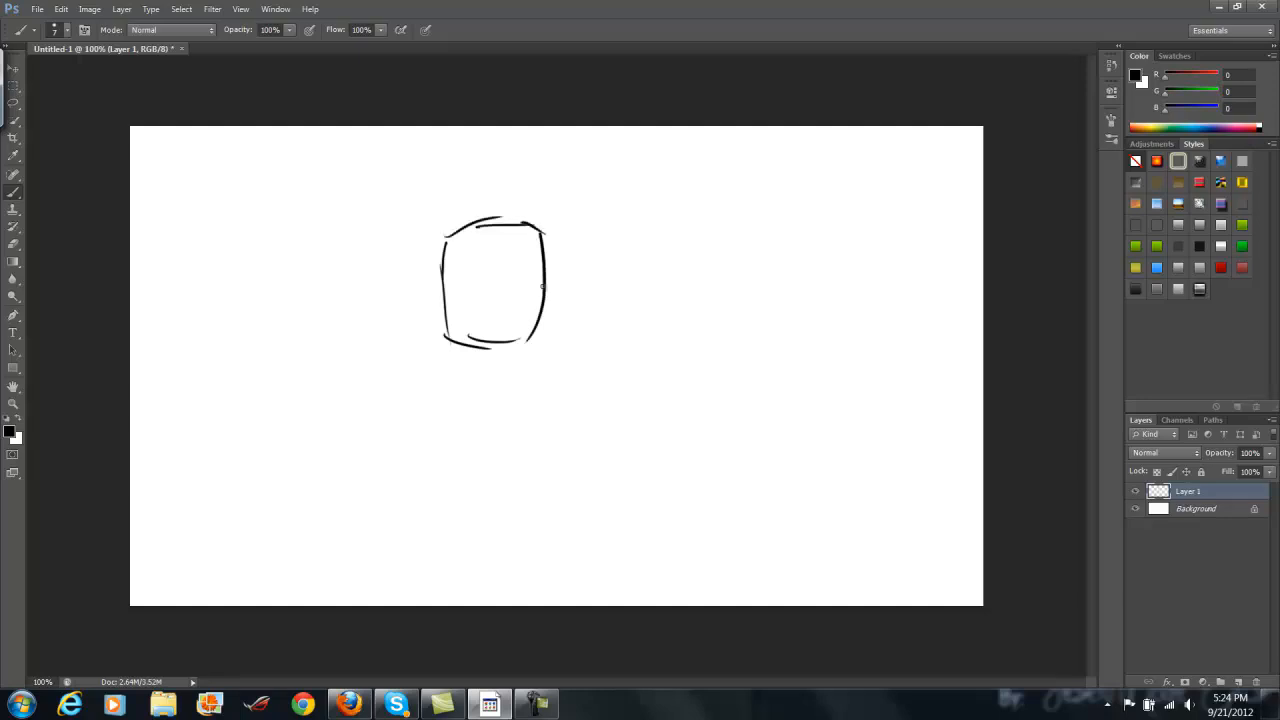
Sketch the character's rounded torso below the head, with two spread legs and large rounded shoes
{"action": "key", "text": "ctrl+shift+z"}
{"action": "key", "text": "ctrl+shift+z"}
{"action": "key", "text": "ctrl+shift+z"}
{"action": "key", "text": "ctrl+shift+z"}
{"action": "key", "text": "ctrl+shift+z"}
{"action": "key", "text": "ctrl+shift+z"}
{"action": "key", "text": "ctrl+shift+z"}
{"action": "key", "text": "ctrl+shift+z"}
{"action": "key", "text": "ctrl+shift+z"}
{"action": "key", "text": "ctrl+shift+z"}
{"action": "key", "text": "ctrl+shift+z"}
{"action": "key", "text": "ctrl+shift+z"}
{"action": "key", "text": "ctrl+shift+z"}
{"action": "key", "text": "ctrl+shift+z"}
{"action": "key", "text": "ctrl+shift+z"}
{"action": "key", "text": "ctrl+shift+z"}
{"action": "key", "text": "ctrl+shift+z"}
{"action": "key", "text": "ctrl+shift+z"}
{"action": "key", "text": "ctrl+shift+z"}
{"action": "key", "text": "ctrl+shift+z"}
{"action": "key", "text": "ctrl+shift+z"}
{"action": "key", "text": "ctrl+shift+z"}
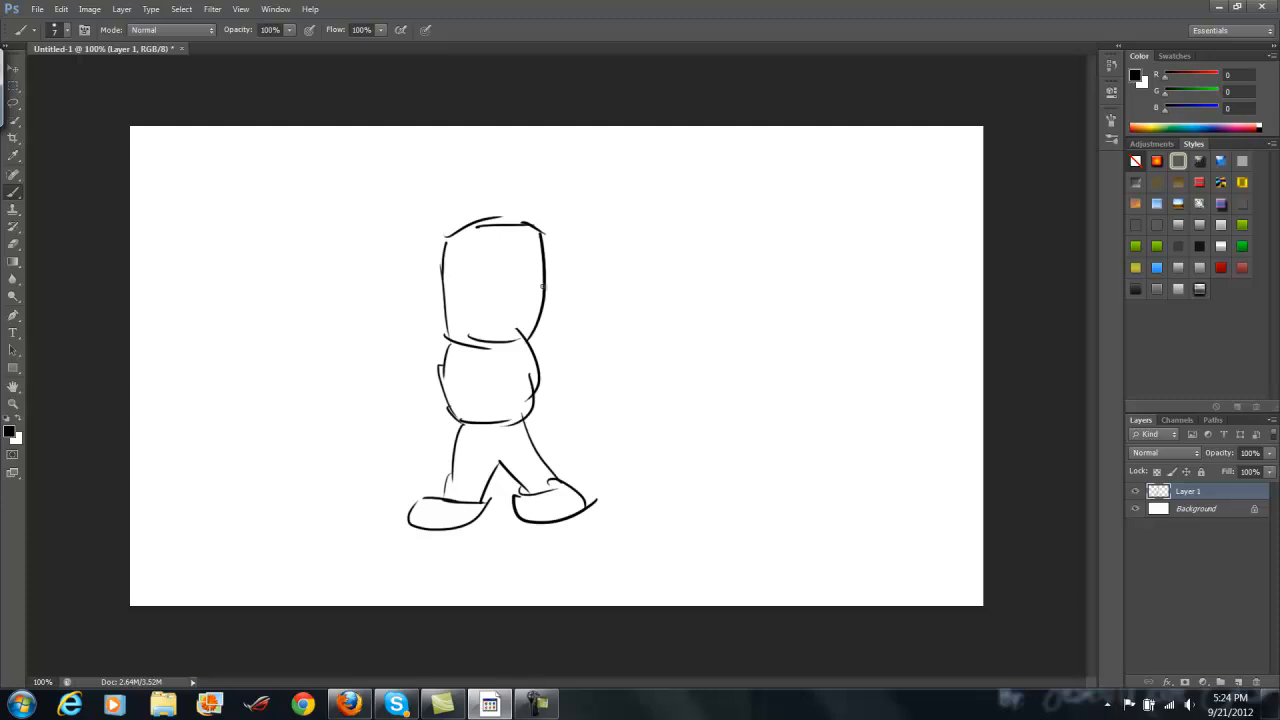
Sketch curved arms along both sides of the torso, reaching from the shoulders down to the hips
{"action": "mouse_move", "coordinate": [573, 349]}
{"action": "left_mouse_down"}
{"action": "mouse_move", "coordinate": [540, 386]}
{"action": "mouse_move", "coordinate": [535, 362]}
{"action": "mouse_move", "coordinate": [548, 390]}
{"action": "left_mouse_up"}
{"action": "mouse_move", "coordinate": [537, 341]}
{"action": "left_mouse_down"}
{"action": "mouse_move", "coordinate": [552, 412]}
{"action": "mouse_move", "coordinate": [530, 443]}
{"action": "left_mouse_up"}
{"action": "mouse_move", "coordinate": [443, 340]}
{"action": "left_mouse_down"}
{"action": "mouse_move", "coordinate": [426, 390]}
{"action": "mouse_move", "coordinate": [452, 452]}
{"action": "left_mouse_up"}
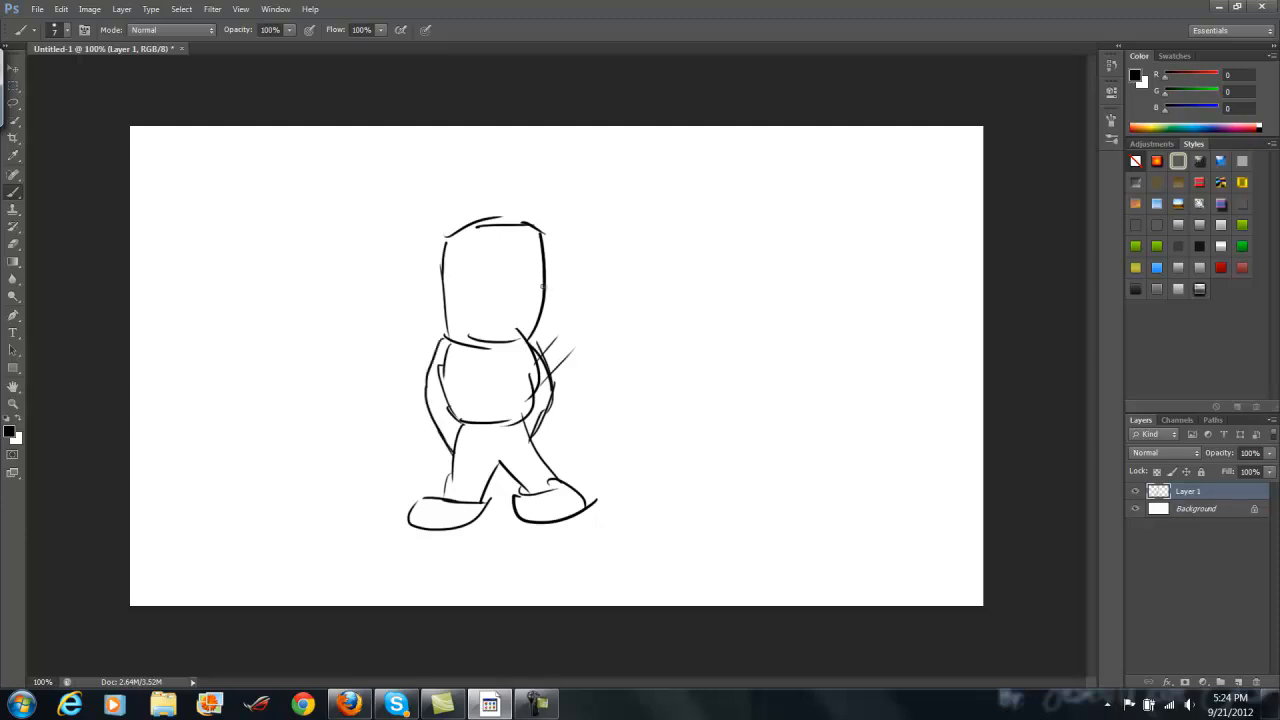
Sketch a vertical face guideline, two oval eyes, a frowning mouth, spiky hair and ears on the head
{"action": "left_click_drag", "start_coordinate": [494, 222], "coordinate": [486, 370]}
{"action": "mouse_move", "coordinate": [484, 249]}
{"action": "left_mouse_down"}
{"action": "mouse_move", "coordinate": [467, 266]}
{"action": "mouse_move", "coordinate": [488, 250]}
{"action": "mouse_move", "coordinate": [515, 255]}
{"action": "left_mouse_up"}
{"action": "left_click_drag", "start_coordinate": [481, 314], "coordinate": [513, 316]}
{"action": "mouse_move", "coordinate": [444, 276]}
{"action": "left_mouse_down"}
{"action": "mouse_move", "coordinate": [462, 242]}
{"action": "mouse_move", "coordinate": [530, 240]}
{"action": "mouse_move", "coordinate": [548, 268]}
{"action": "mouse_move", "coordinate": [429, 250]}
{"action": "mouse_move", "coordinate": [480, 202]}
{"action": "mouse_move", "coordinate": [506, 203]}
{"action": "left_mouse_up"}
{"action": "left_click_drag", "start_coordinate": [504, 213], "coordinate": [534, 200]}
{"action": "mouse_move", "coordinate": [516, 212]}
{"action": "left_mouse_down"}
{"action": "mouse_move", "coordinate": [557, 210]}
{"action": "mouse_move", "coordinate": [548, 260]}
{"action": "left_mouse_up"}
{"action": "left_click_drag", "start_coordinate": [443, 275], "coordinate": [443, 297]}
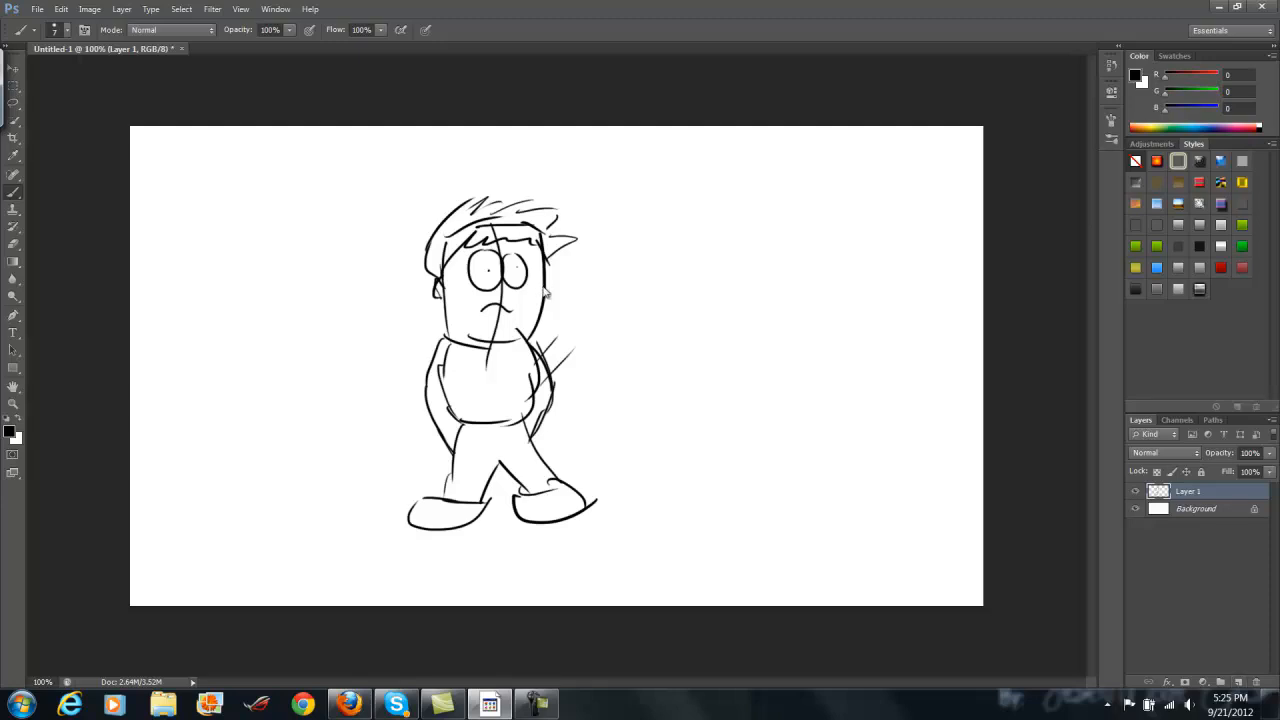
Enable a Color Overlay effect in Layer 1's blending options and move the dialog clear of the sketch
{"action": "right_click", "coordinate": [1198, 491]}
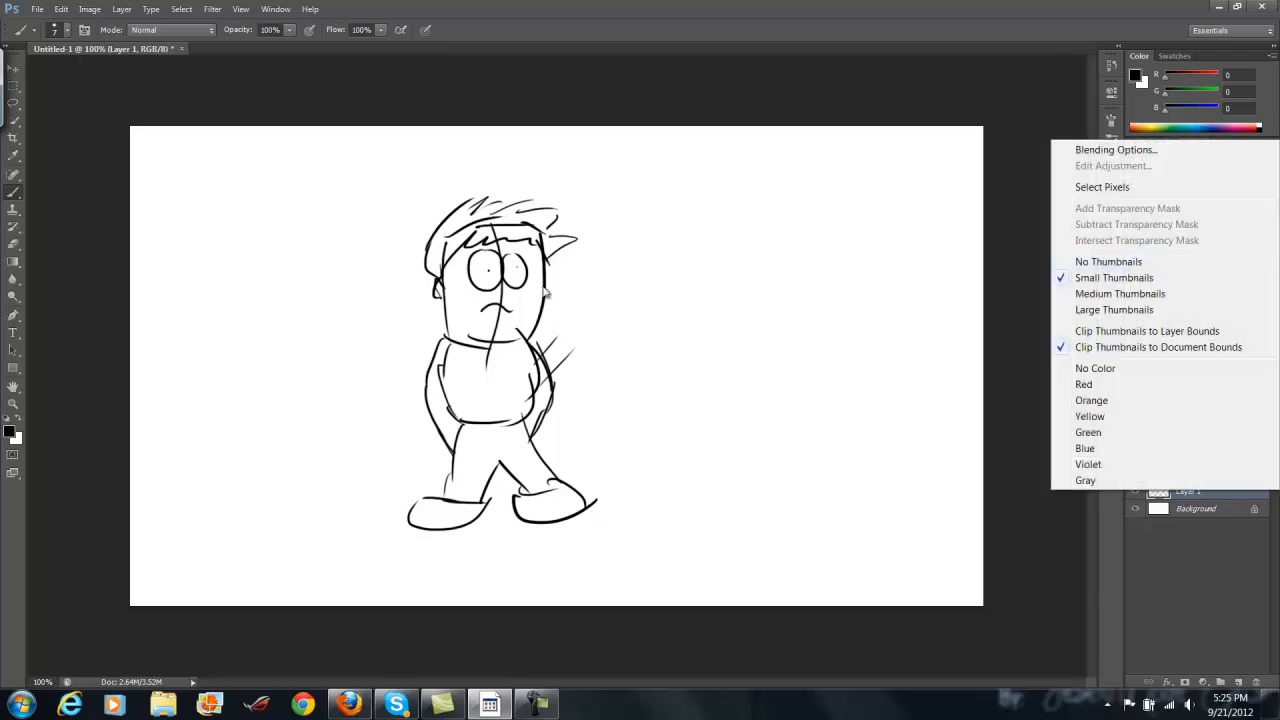
{"action": "left_click", "coordinate": [1116, 149]}
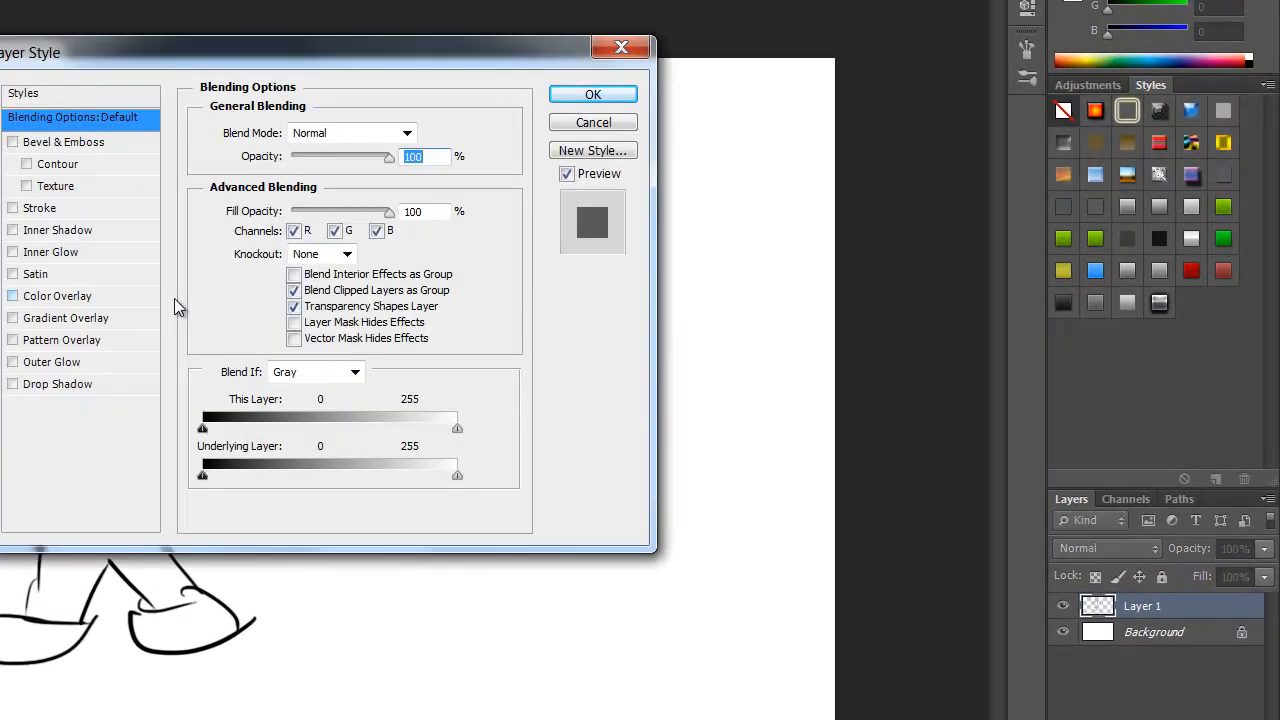
{"action": "left_click", "coordinate": [57, 296]}
{"action": "left_click_drag", "start_coordinate": [250, 52], "coordinate": [569, 74]}
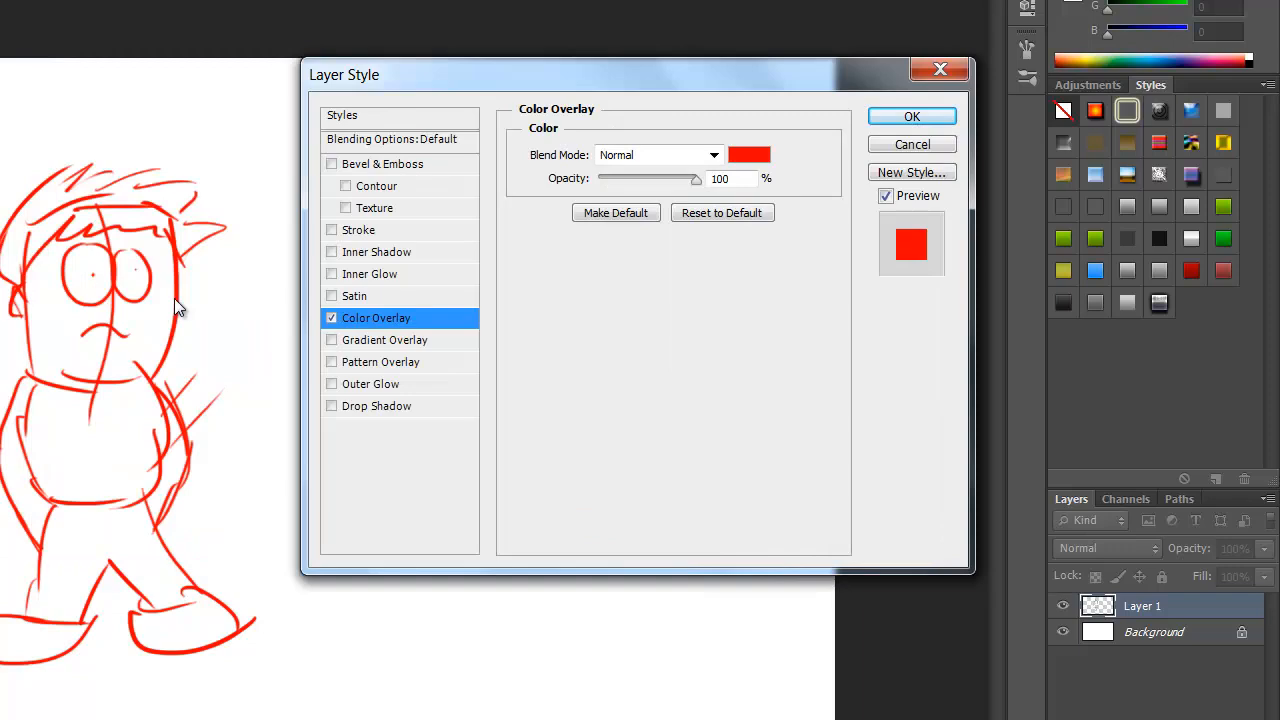
{"action": "left_click_drag", "start_coordinate": [569, 74], "coordinate": [709, 118]}
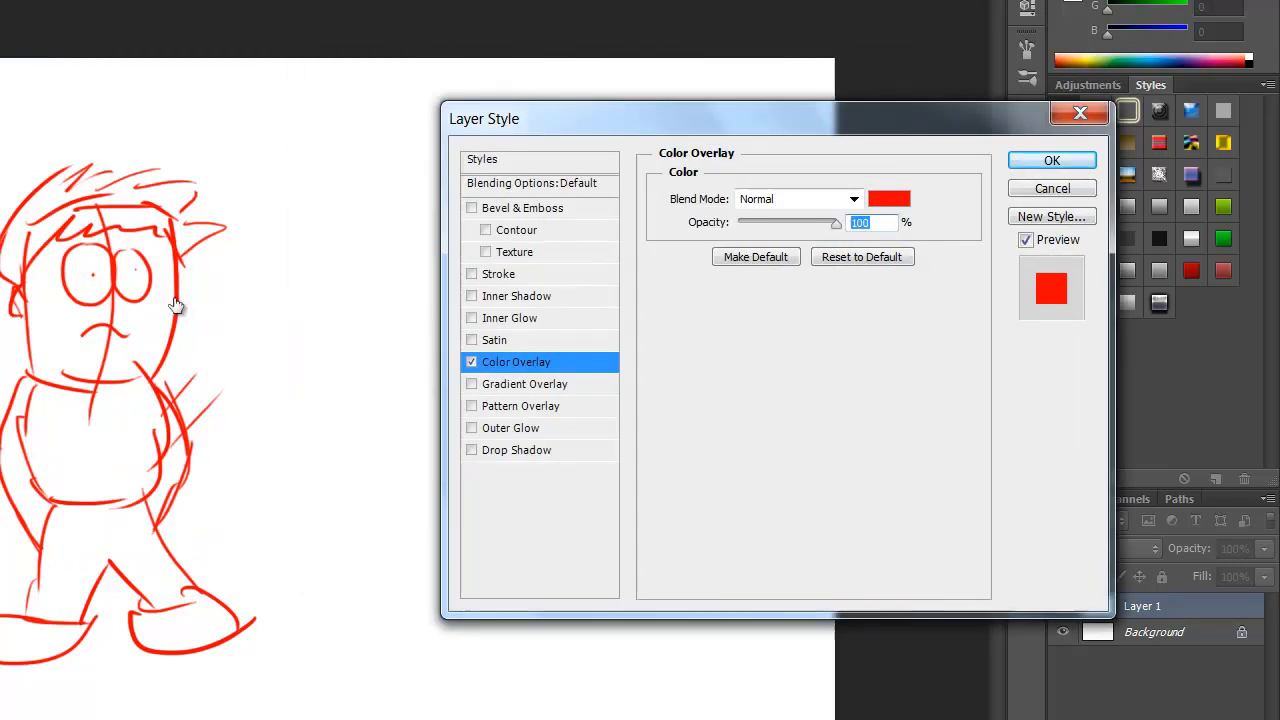
Set the overlay color to the muted blue-grey 888ba0 and apply the layer style to the sketch
{"action": "left_click", "coordinate": [889, 199]}
{"action": "left_click", "coordinate": [86, 161]}
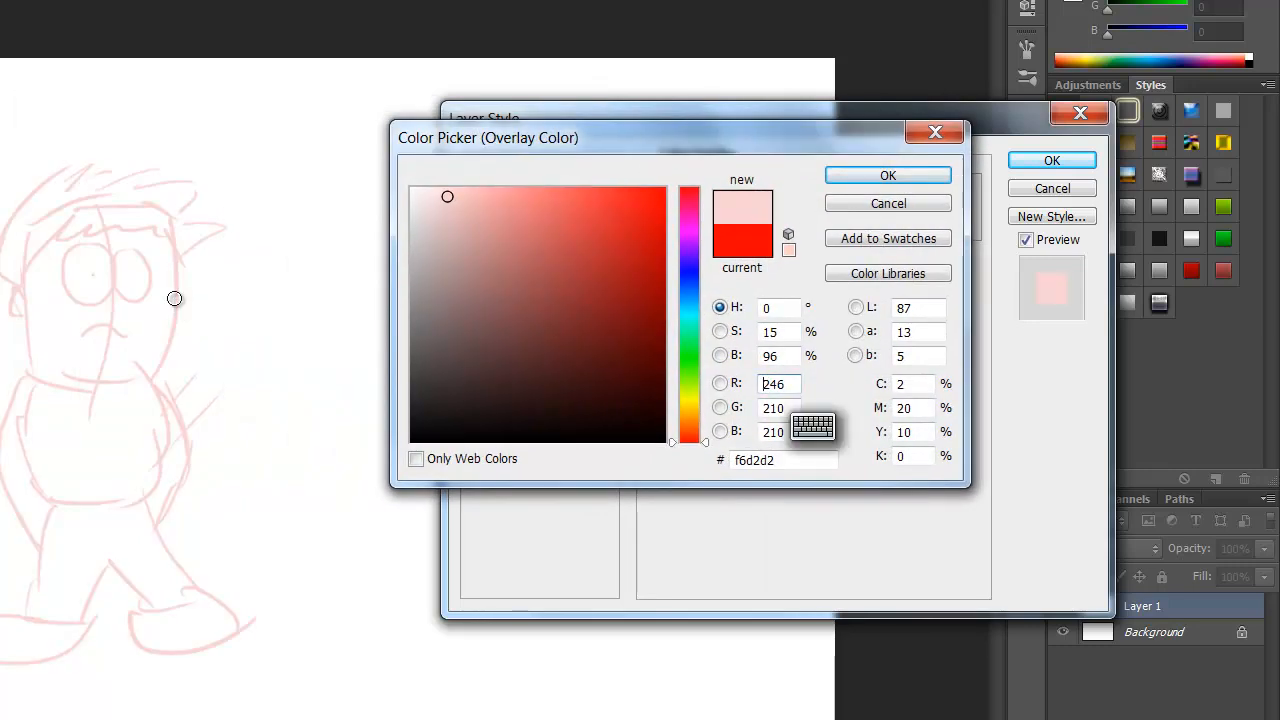
{"action": "left_click", "coordinate": [690, 336]}
{"action": "left_click", "coordinate": [690, 277]}
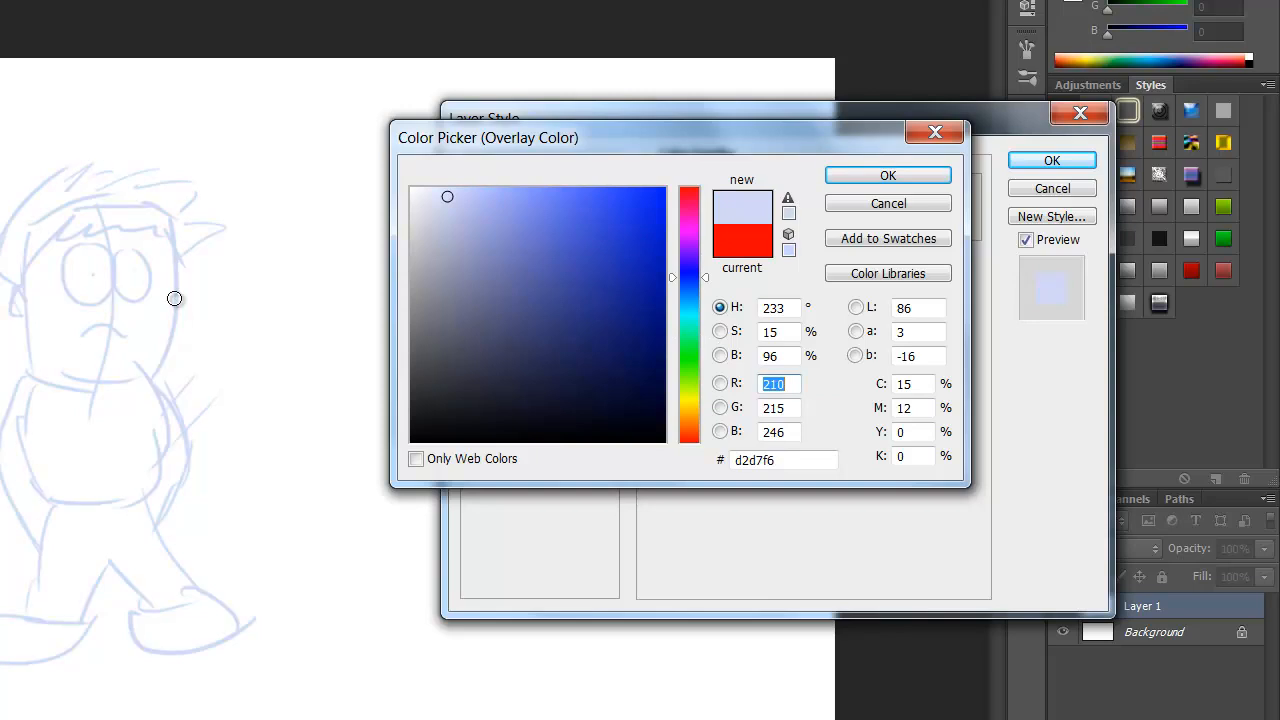
{"action": "left_click", "coordinate": [516, 250]}
{"action": "left_click", "coordinate": [490, 264]}
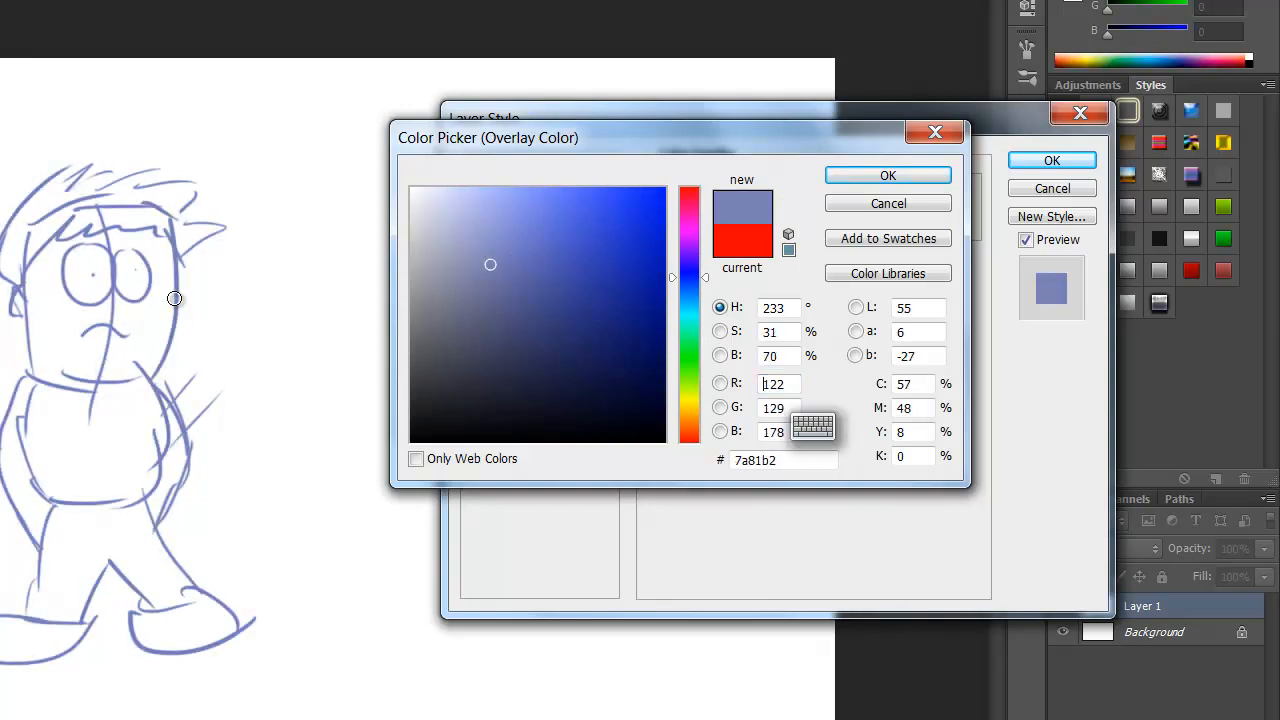
{"action": "left_click", "coordinate": [477, 269]}
{"action": "left_click", "coordinate": [473, 317]}
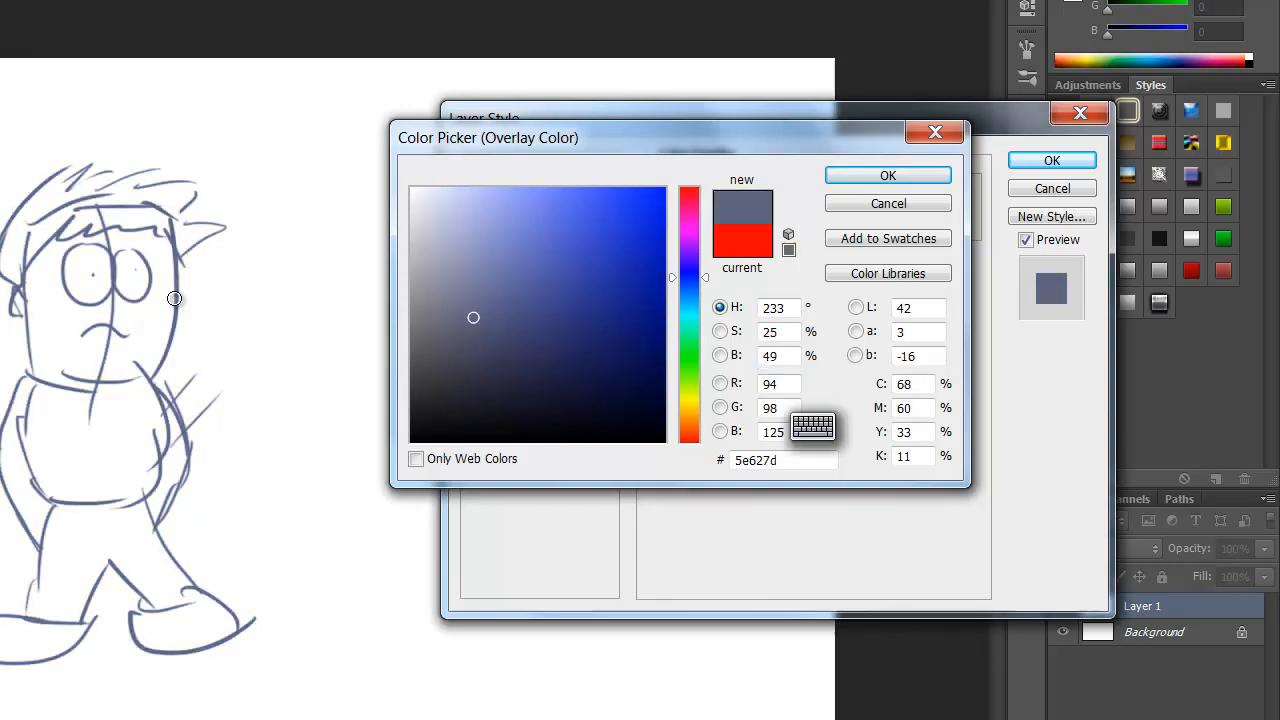
{"action": "left_click", "coordinate": [434, 240]}
{"action": "left_click", "coordinate": [448, 283]}
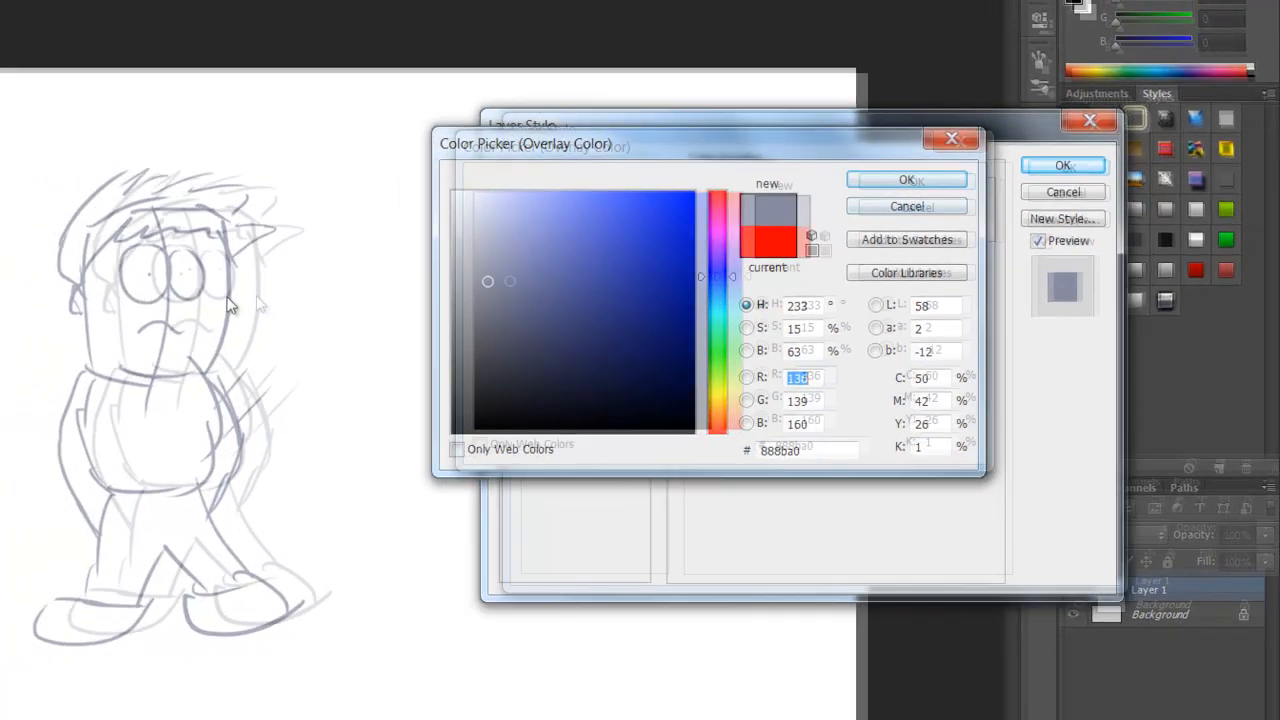
{"action": "left_click", "coordinate": [888, 175]}
{"action": "left_click", "coordinate": [1052, 160]}
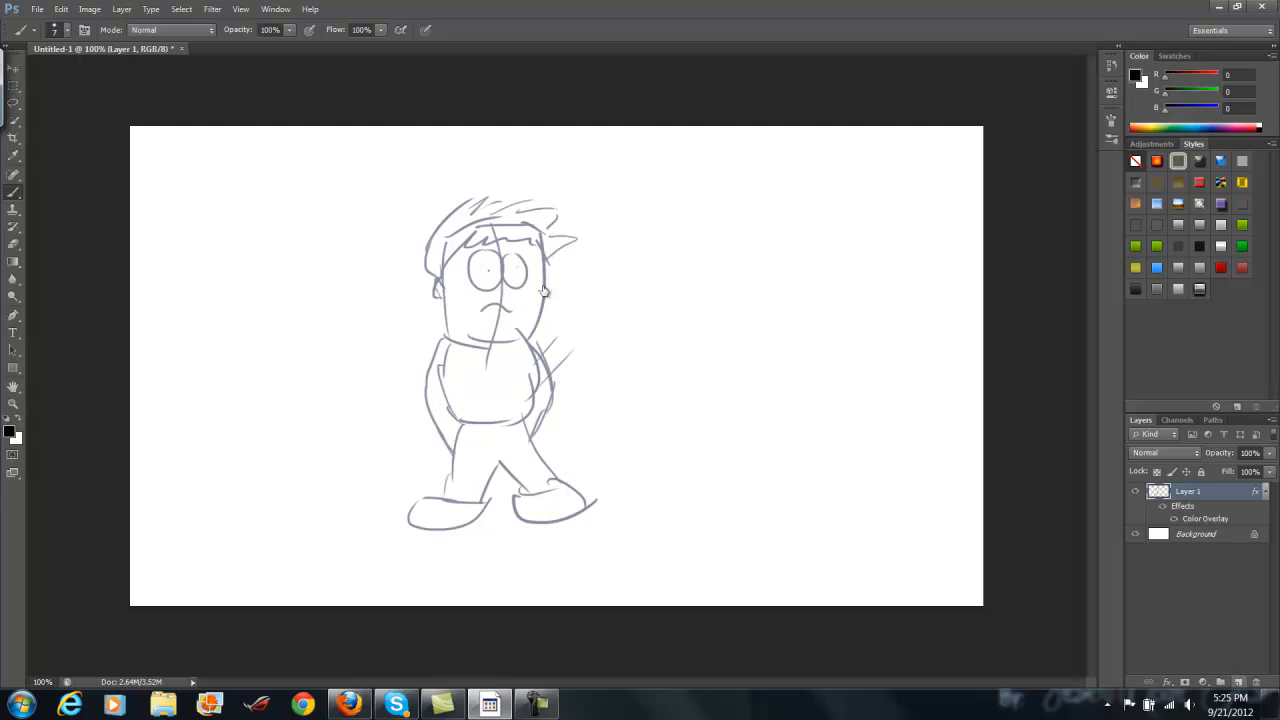
Add a new layer above the sketch and ink the jaw outline and jagged fringe in black
{"action": "key", "text": "ctrl+shift+alt+n"}
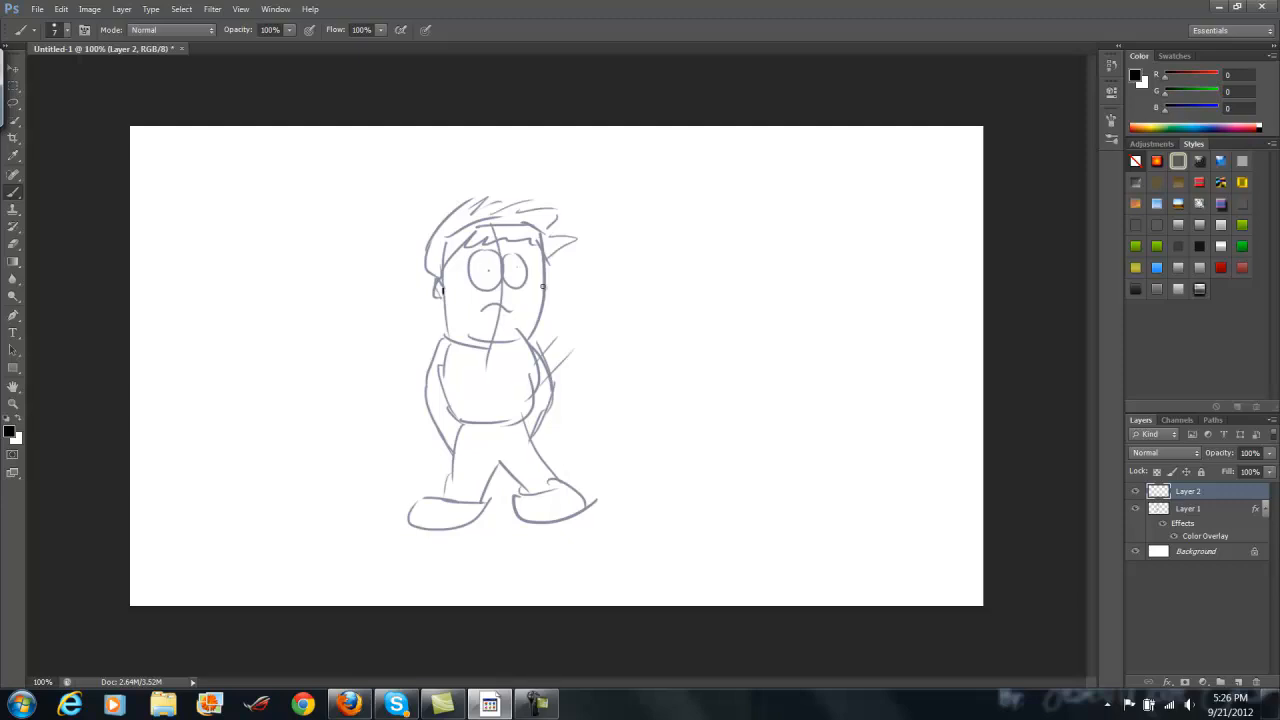
{"action": "mouse_move", "coordinate": [442, 292]}
{"action": "left_mouse_down"}
{"action": "mouse_move", "coordinate": [453, 338]}
{"action": "mouse_move", "coordinate": [508, 340]}
{"action": "mouse_move", "coordinate": [543, 287]}
{"action": "mouse_move", "coordinate": [530, 322]}
{"action": "mouse_move", "coordinate": [542, 250]}
{"action": "left_mouse_up"}
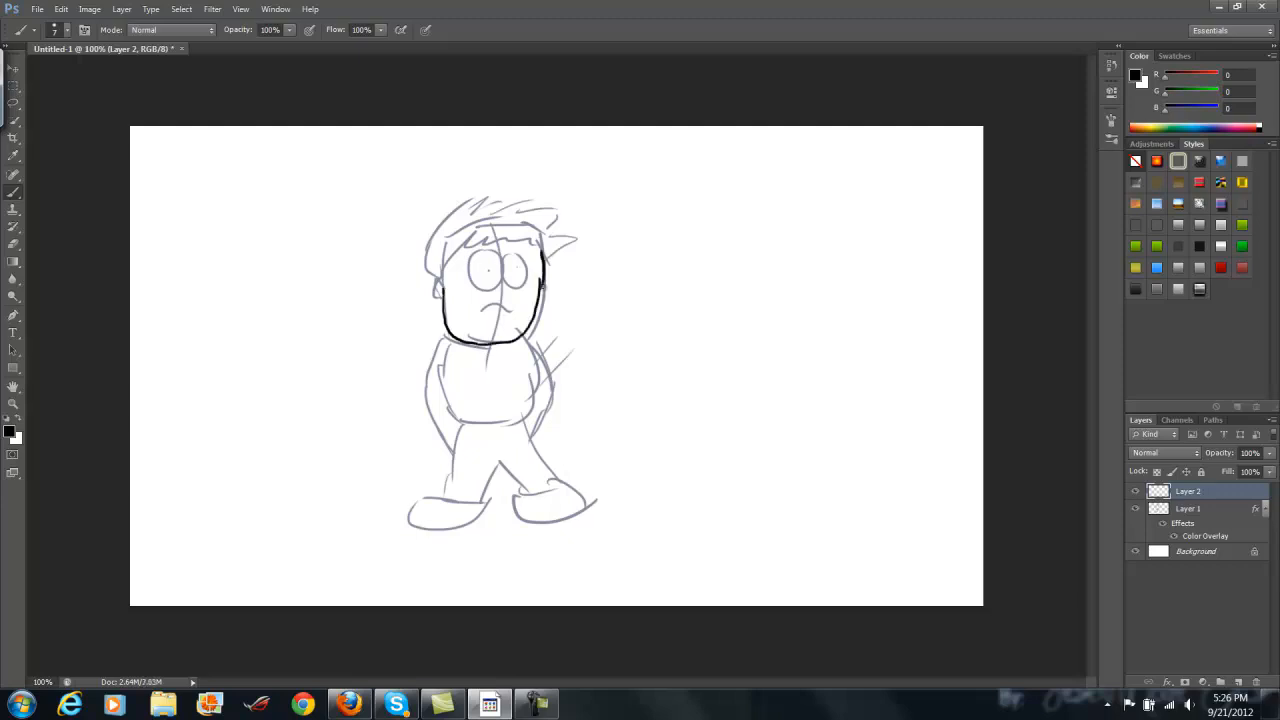
{"action": "key", "text": "ctrl+z"}
{"action": "left_click_drag", "start_coordinate": [543, 285], "coordinate": [531, 240]}
{"action": "mouse_move", "coordinate": [444, 294]}
{"action": "left_mouse_down"}
{"action": "mouse_move", "coordinate": [442, 262]}
{"action": "mouse_move", "coordinate": [468, 236]}
{"action": "mouse_move", "coordinate": [490, 250]}
{"action": "mouse_move", "coordinate": [500, 236]}
{"action": "mouse_move", "coordinate": [508, 252]}
{"action": "mouse_move", "coordinate": [532, 230]}
{"action": "mouse_move", "coordinate": [536, 248]}
{"action": "left_mouse_up"}
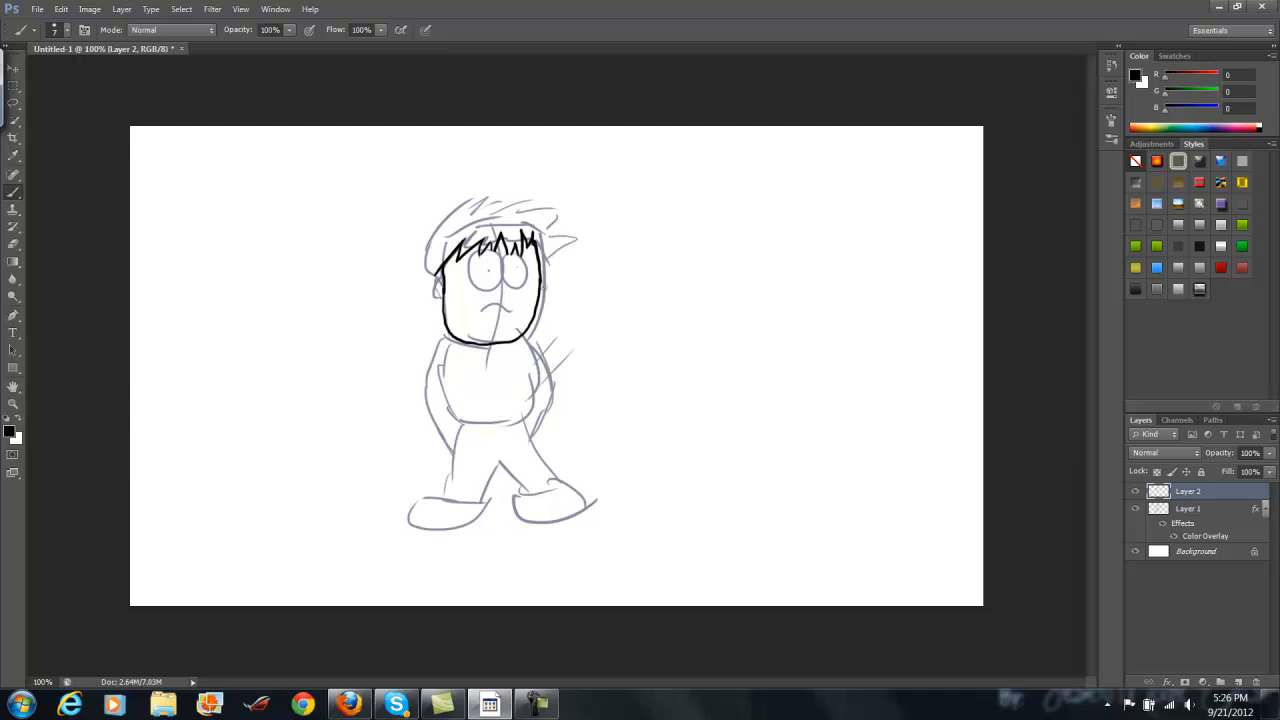
Ink the outer hair outline over the top of the head, undoing the first attempt and redrawing it
{"action": "mouse_move", "coordinate": [429, 274]}
{"action": "left_mouse_down"}
{"action": "mouse_move", "coordinate": [431, 252]}
{"action": "mouse_move", "coordinate": [476, 218]}
{"action": "left_mouse_up"}
{"action": "key", "text": "ctrl+alt+z"}
{"action": "key", "text": "ctrl+alt+z"}
{"action": "key", "text": "ctrl+alt+z"}
{"action": "key", "text": "ctrl+alt+z"}
{"action": "mouse_move", "coordinate": [436, 273]}
{"action": "left_mouse_down"}
{"action": "mouse_move", "coordinate": [468, 212]}
{"action": "mouse_move", "coordinate": [490, 208]}
{"action": "mouse_move", "coordinate": [530, 218]}
{"action": "mouse_move", "coordinate": [545, 280]}
{"action": "left_mouse_up"}
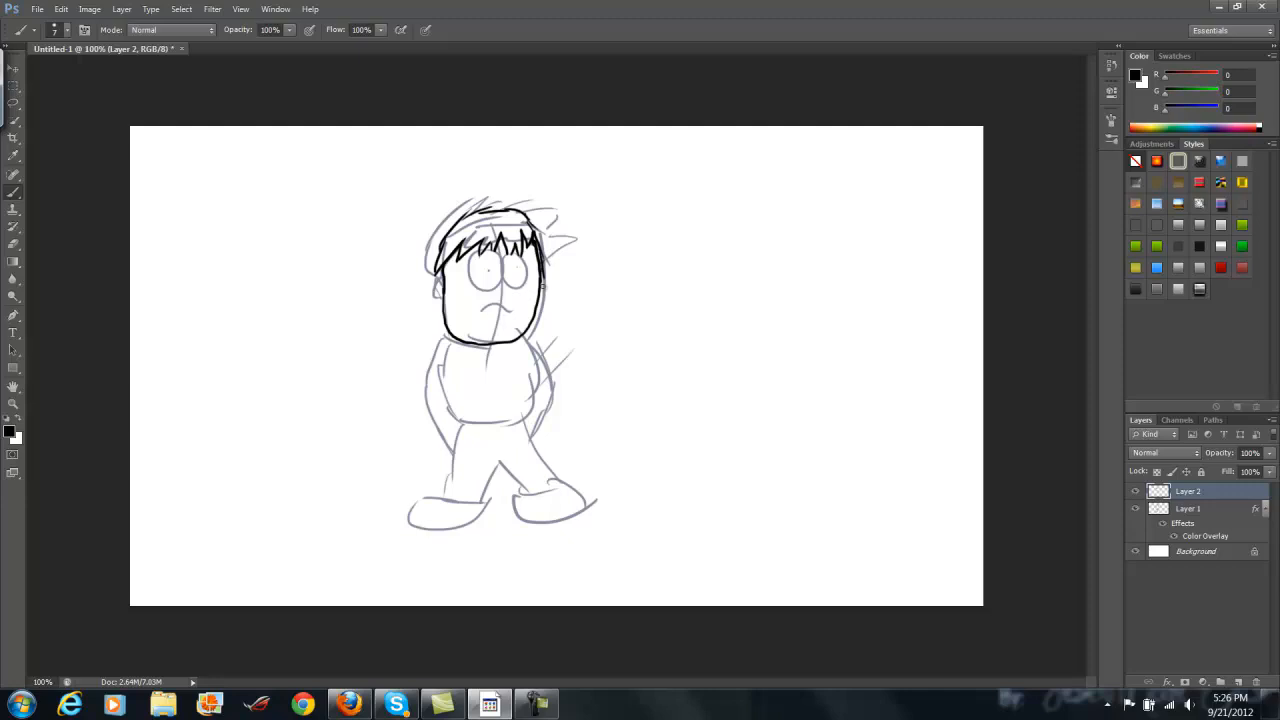
Try inking the outlines of both eyes, and undo them
{"action": "mouse_move", "coordinate": [478, 252]}
{"action": "left_mouse_down"}
{"action": "mouse_move", "coordinate": [464, 272]}
{"action": "mouse_move", "coordinate": [485, 290]}
{"action": "mouse_move", "coordinate": [500, 258]}
{"action": "mouse_move", "coordinate": [480, 251]}
{"action": "mouse_move", "coordinate": [527, 286]}
{"action": "mouse_move", "coordinate": [528, 256]}
{"action": "left_mouse_up"}
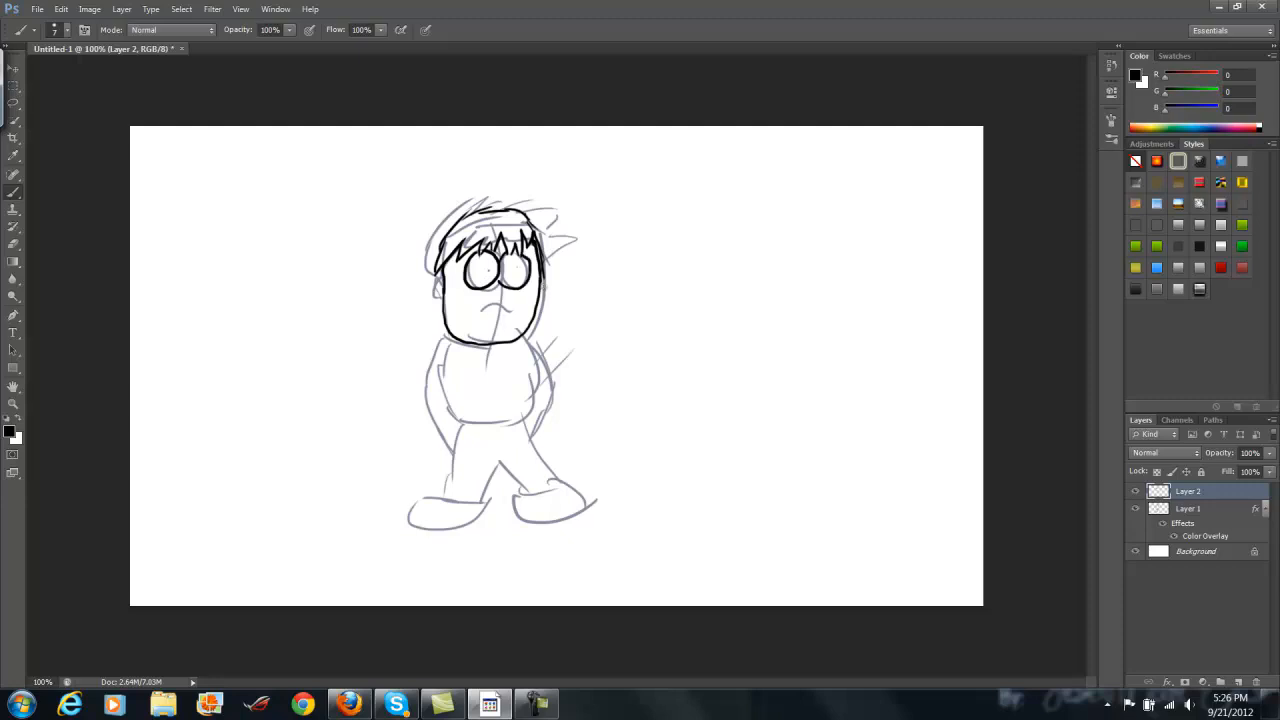
{"action": "key", "text": "ctrl+alt+z"}
{"action": "key", "text": "ctrl+alt+z"}
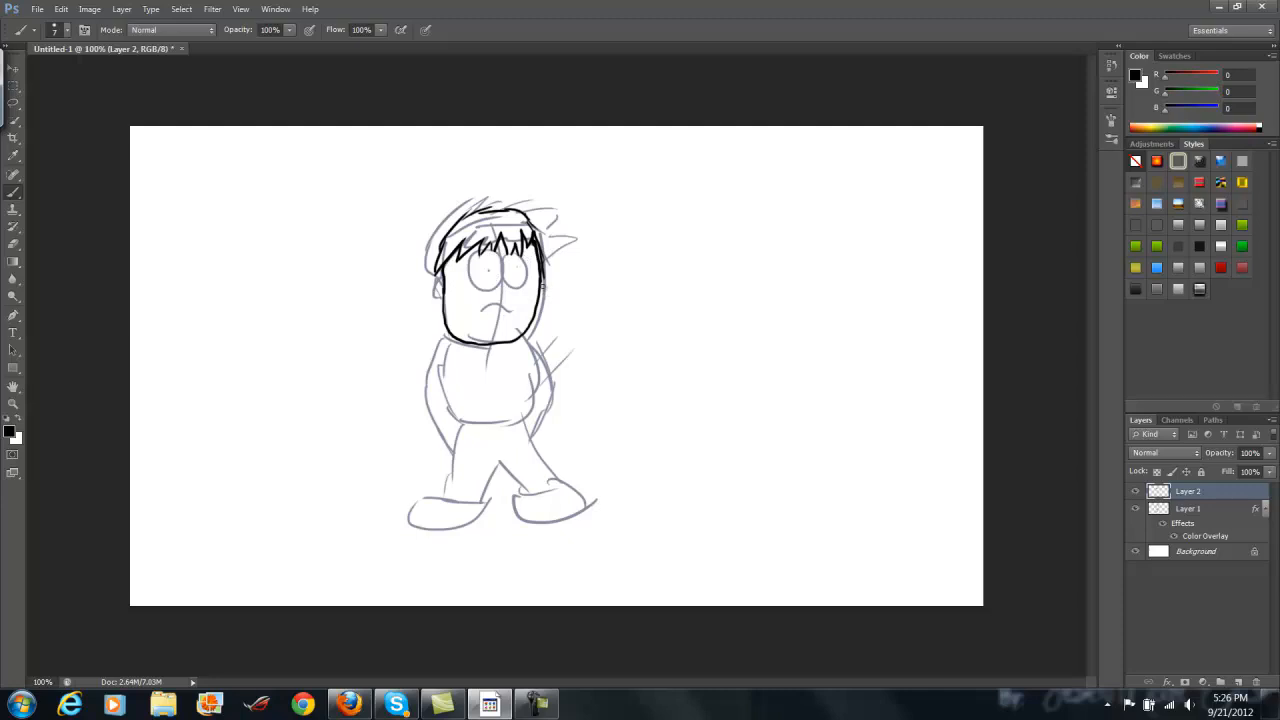
Open Windows Explorer and look through the folders on the Desktop
{"action": "left_click", "coordinate": [21, 704]}
{"action": "left_click", "coordinate": [250, 466]}
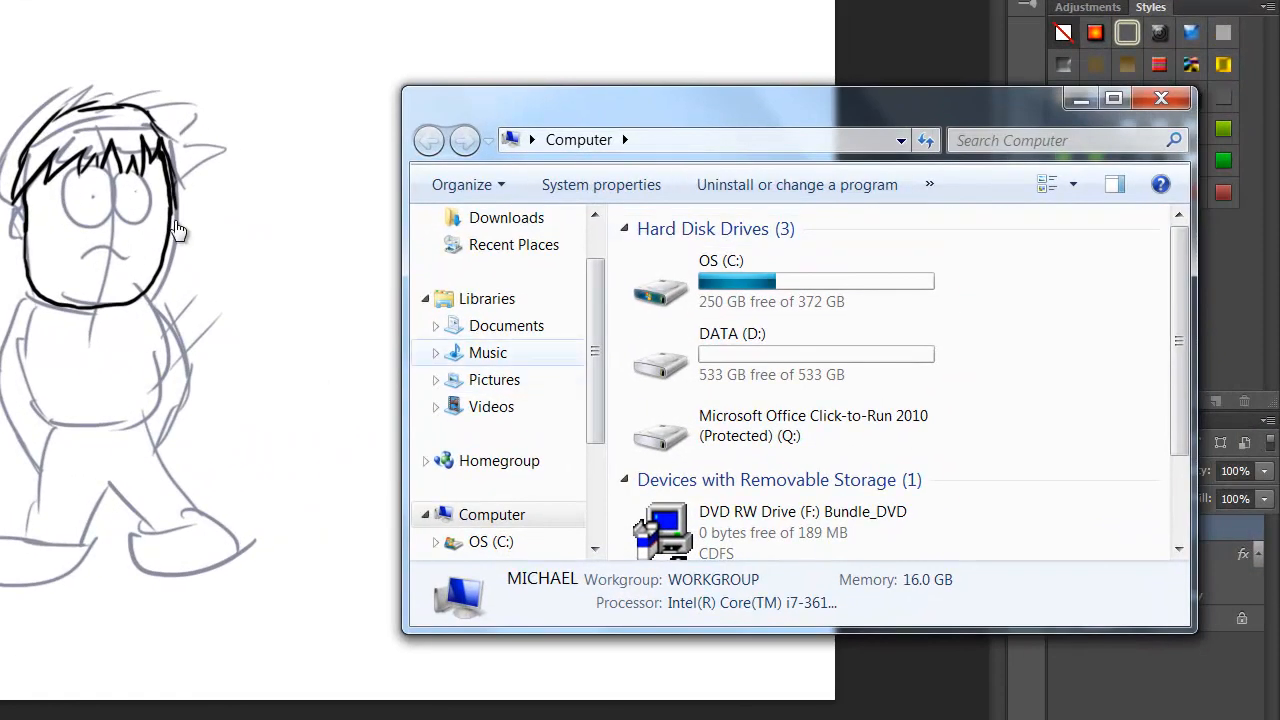
{"action": "left_click", "coordinate": [494, 380]}
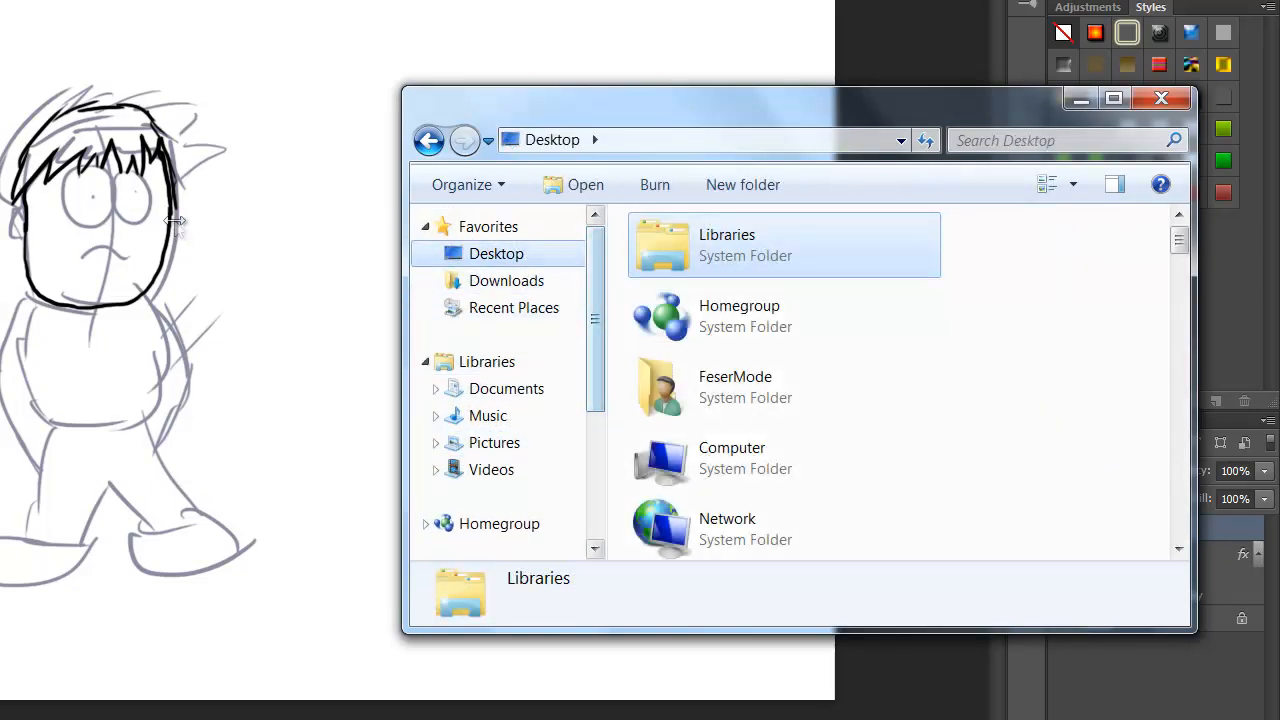
{"action": "left_click_drag", "start_coordinate": [1179, 240], "coordinate": [1179, 402]}
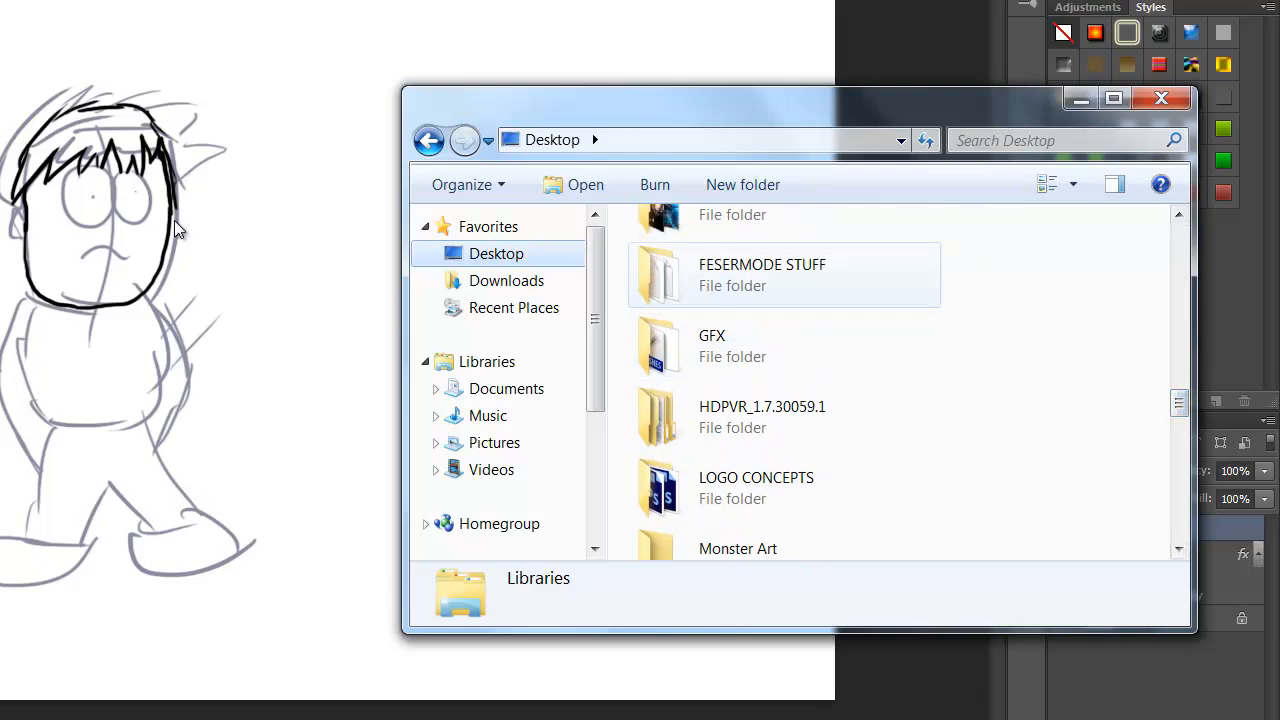
{"action": "left_click_drag", "start_coordinate": [1179, 402], "coordinate": [1179, 381]}
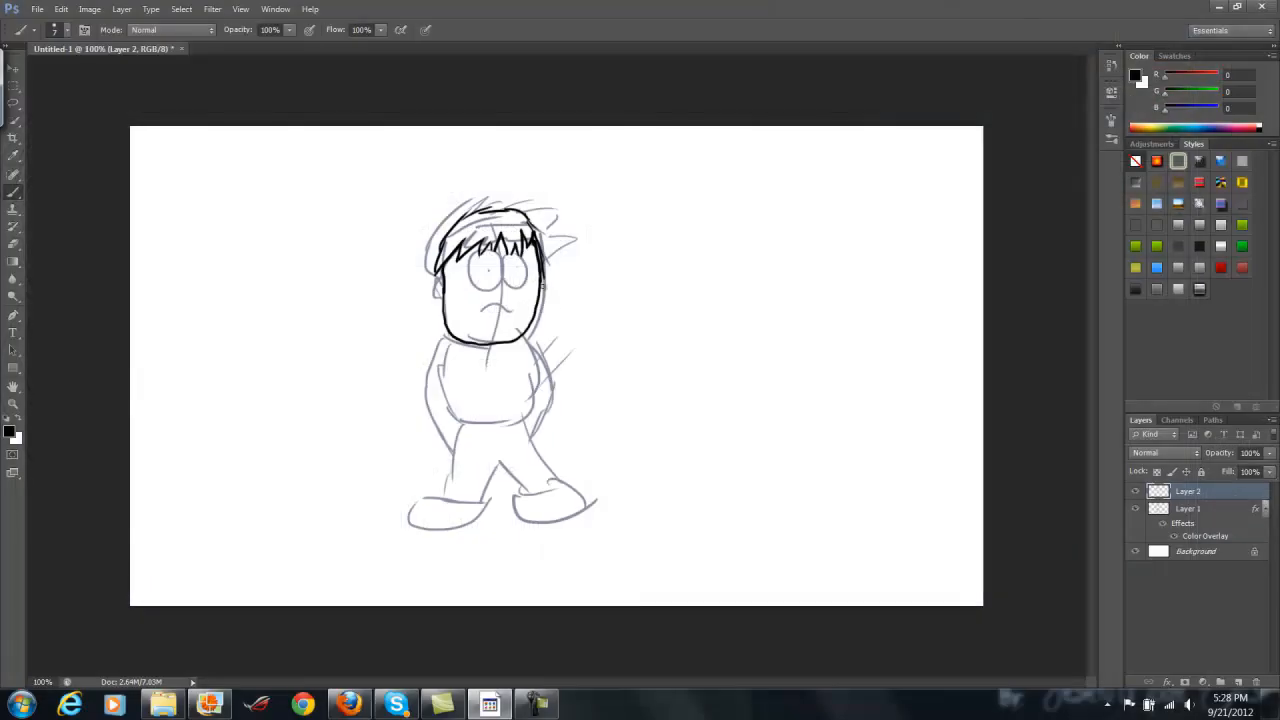
Undo the inked hair outline and the preceding ink strokes on Layer 2
{"action": "key", "text": "ctrl+alt+z"}
{"action": "key", "text": "ctrl+alt+z"}
{"action": "key", "text": "ctrl+alt+z"}
{"action": "key", "text": "ctrl+alt+z"}
{"action": "key", "text": "ctrl+alt+z"}
{"action": "key", "text": "ctrl+alt+z"}
{"action": "key", "text": "ctrl+alt+z"}
{"action": "key", "text": "ctrl+alt+z"}
{"action": "key", "text": "ctrl+alt+z"}
{"action": "key", "text": "ctrl+alt+z"}
{"action": "key", "text": "ctrl+alt+z"}
{"action": "key", "text": "ctrl+alt+z"}
{"action": "key", "text": "ctrl+alt+z"}
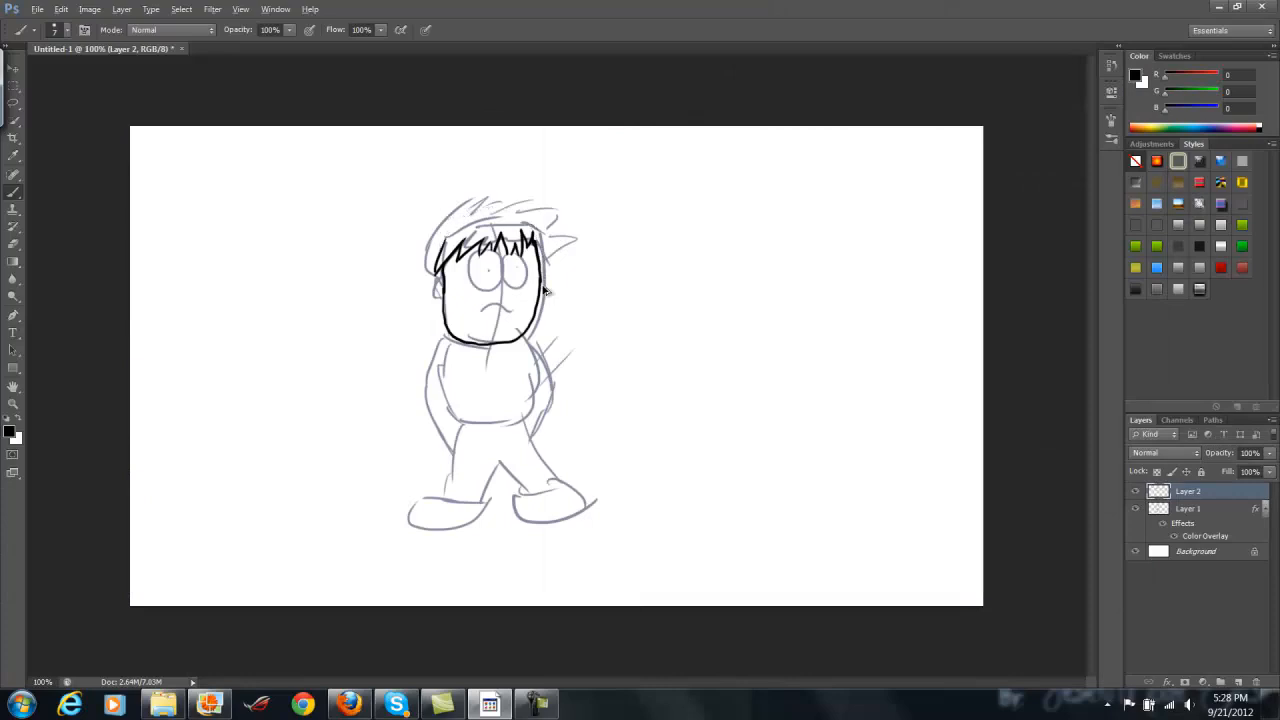
{"action": "key", "text": "ctrl+alt+z"}
{"action": "key", "text": "ctrl+alt+z"}
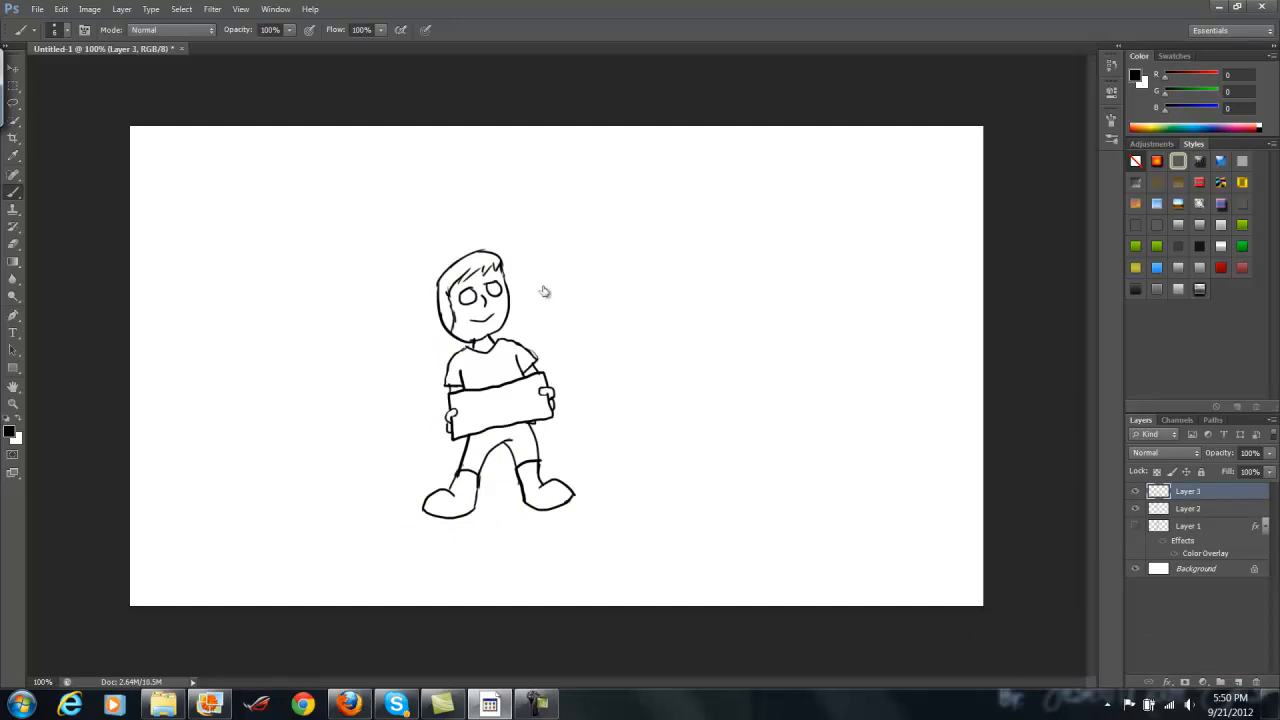
Compare the Layer 1 sketch with the inked figure by switching the visibility of Layers 1, 2 and 3
{"action": "left_click", "coordinate": [1135, 526]}
{"action": "left_click", "coordinate": [1135, 491]}
{"action": "left_click", "coordinate": [1135, 508]}
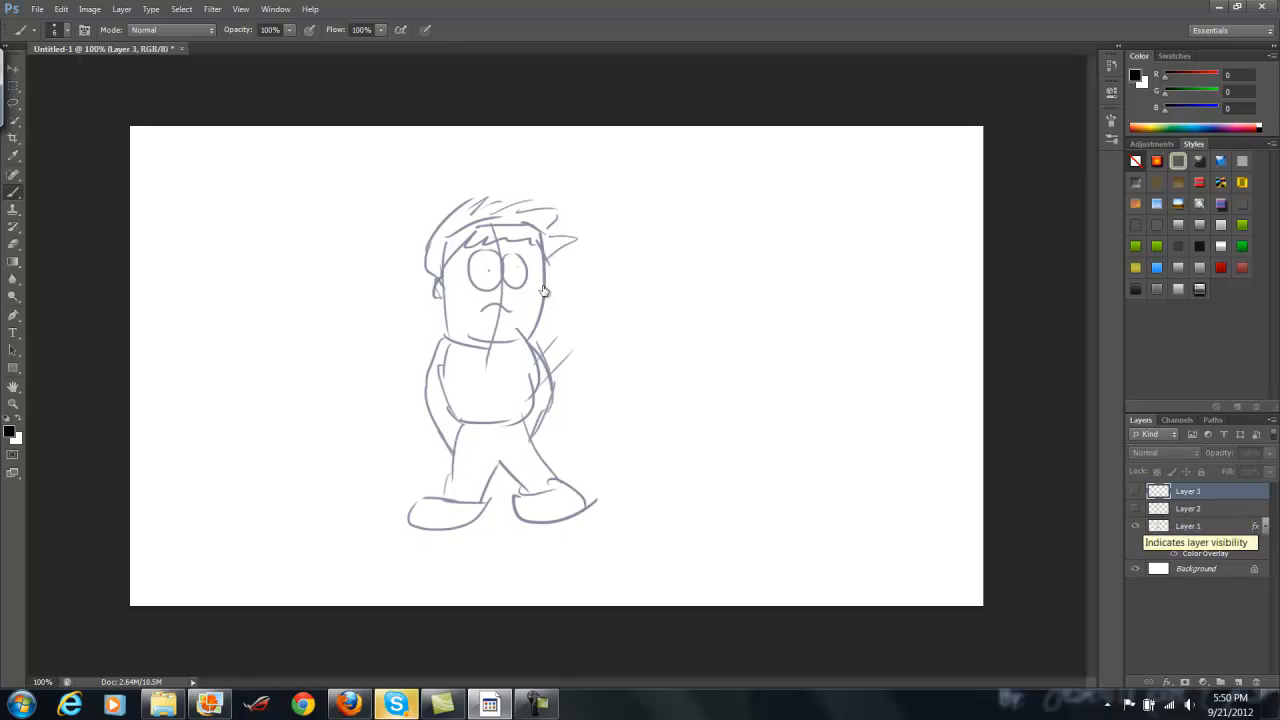
{"action": "left_click", "coordinate": [1135, 508]}
{"action": "left_click", "coordinate": [1135, 491]}
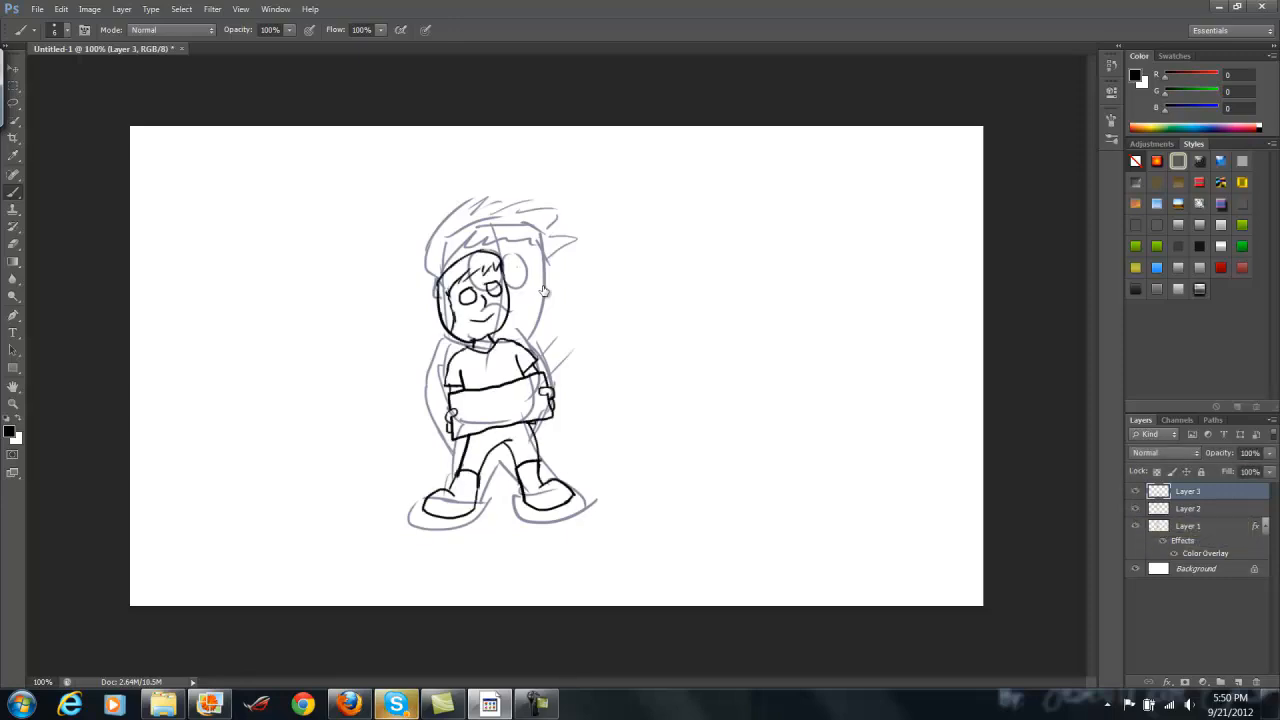
Remove Layer 2 from the layer stack and hide the Layer 1 sketch
{"action": "key", "text": "shift+alt+bracketleft"}
{"action": "key", "text": "ctrl+e"}
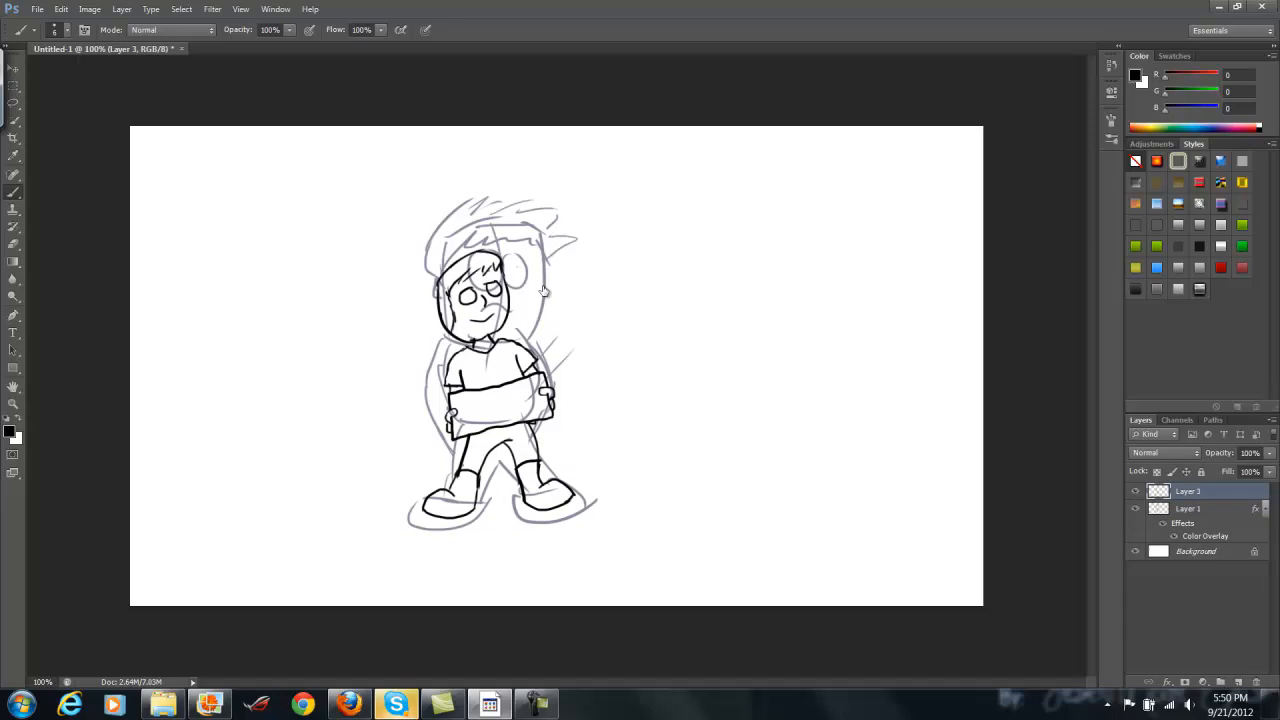
{"action": "left_click", "coordinate": [1135, 509]}
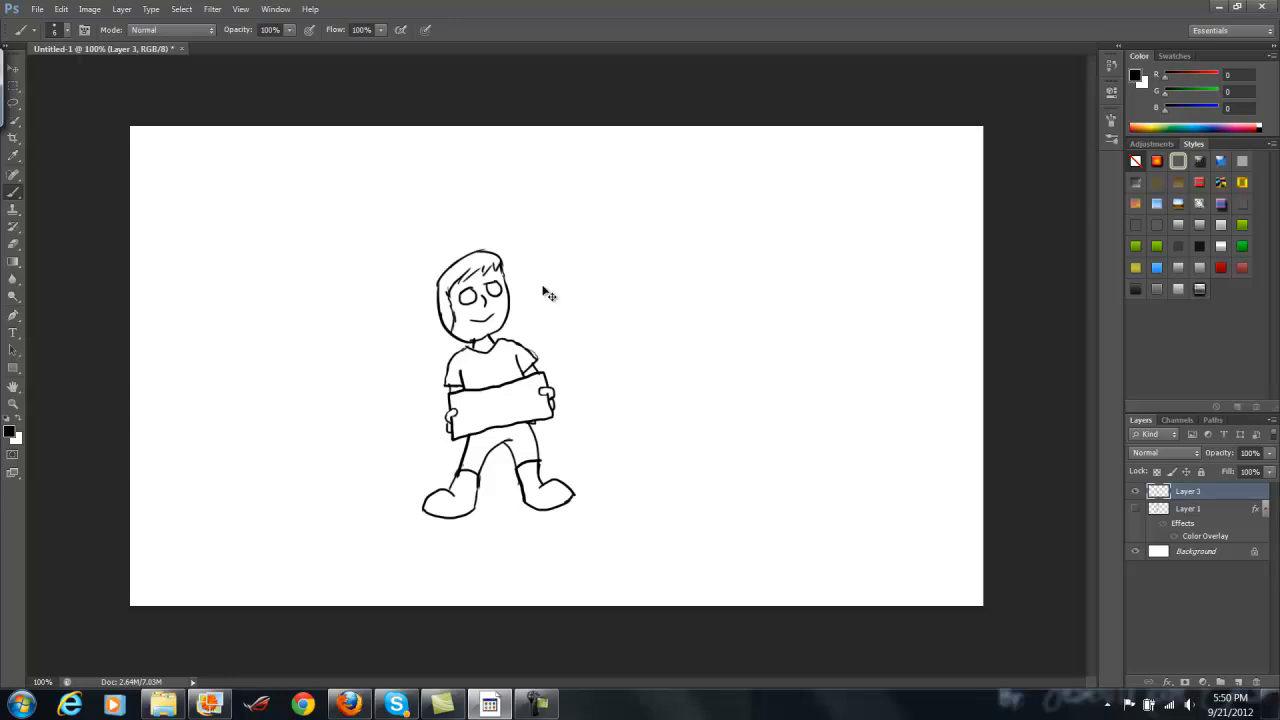
Erase the stray line ends around the character's sleeve, collar and neck on Layer 3
{"action": "scroll", "coordinate": [543, 286], "scroll_direction": "up", "scroll_amount": 2}
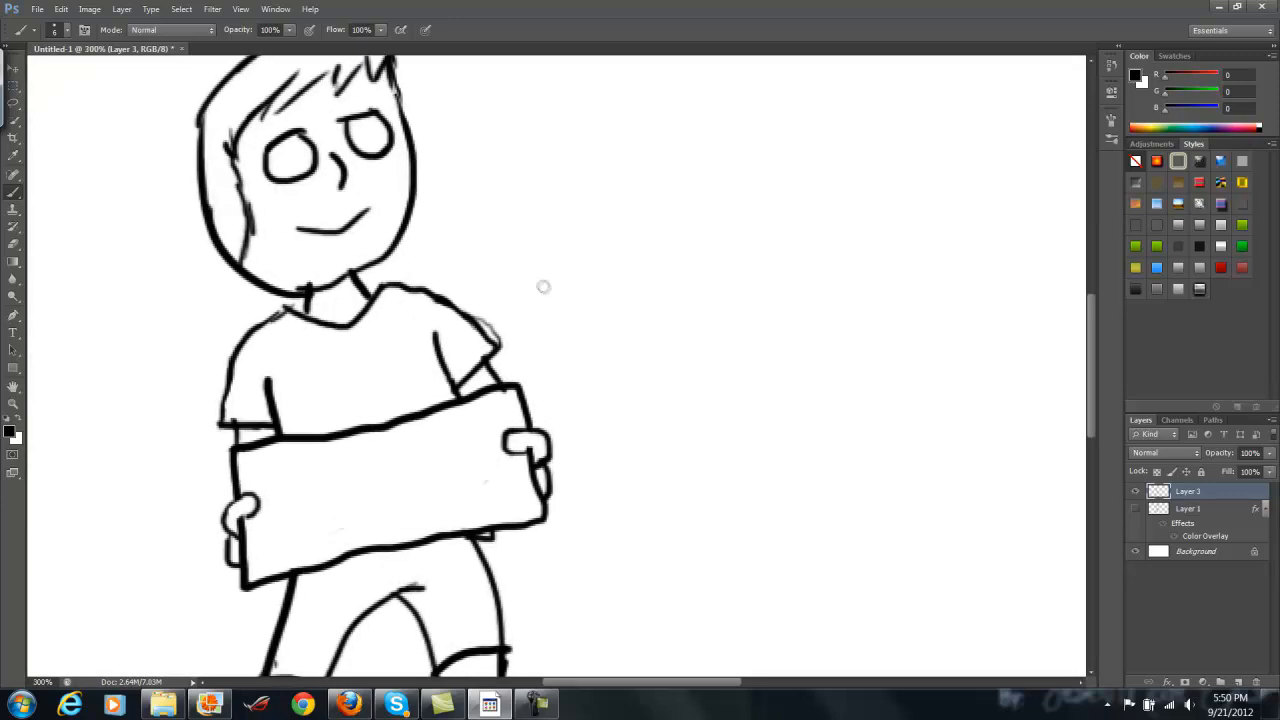
{"action": "key", "text": "e"}
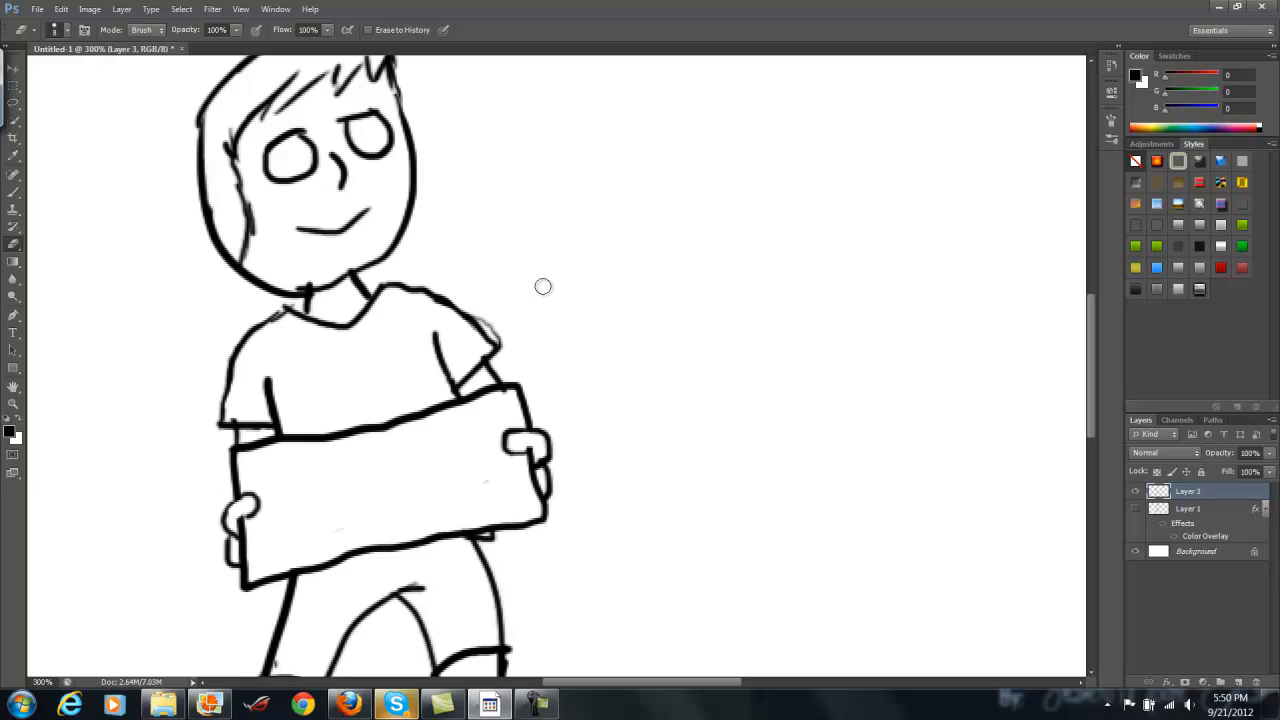
{"action": "mouse_move", "coordinate": [486, 315]}
{"action": "left_mouse_down"}
{"action": "mouse_move", "coordinate": [506, 342]}
{"action": "mouse_move", "coordinate": [477, 307]}
{"action": "left_mouse_up"}
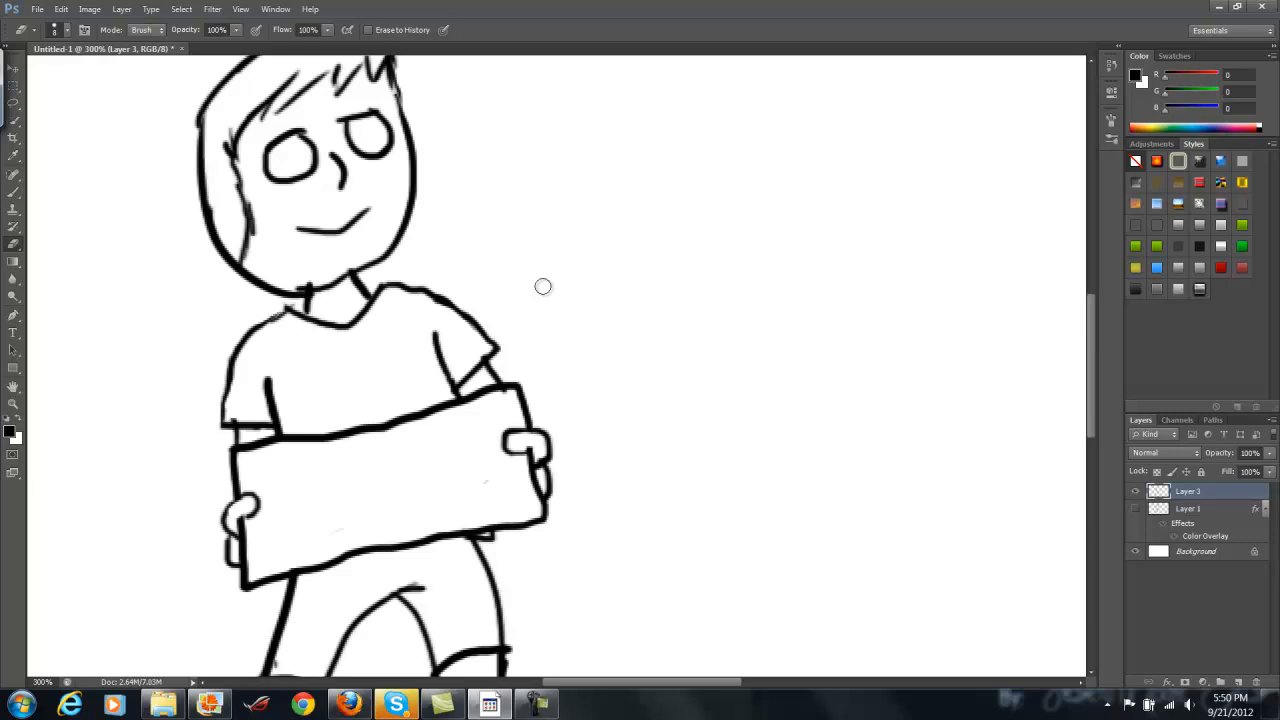
{"action": "key", "text": "b"}
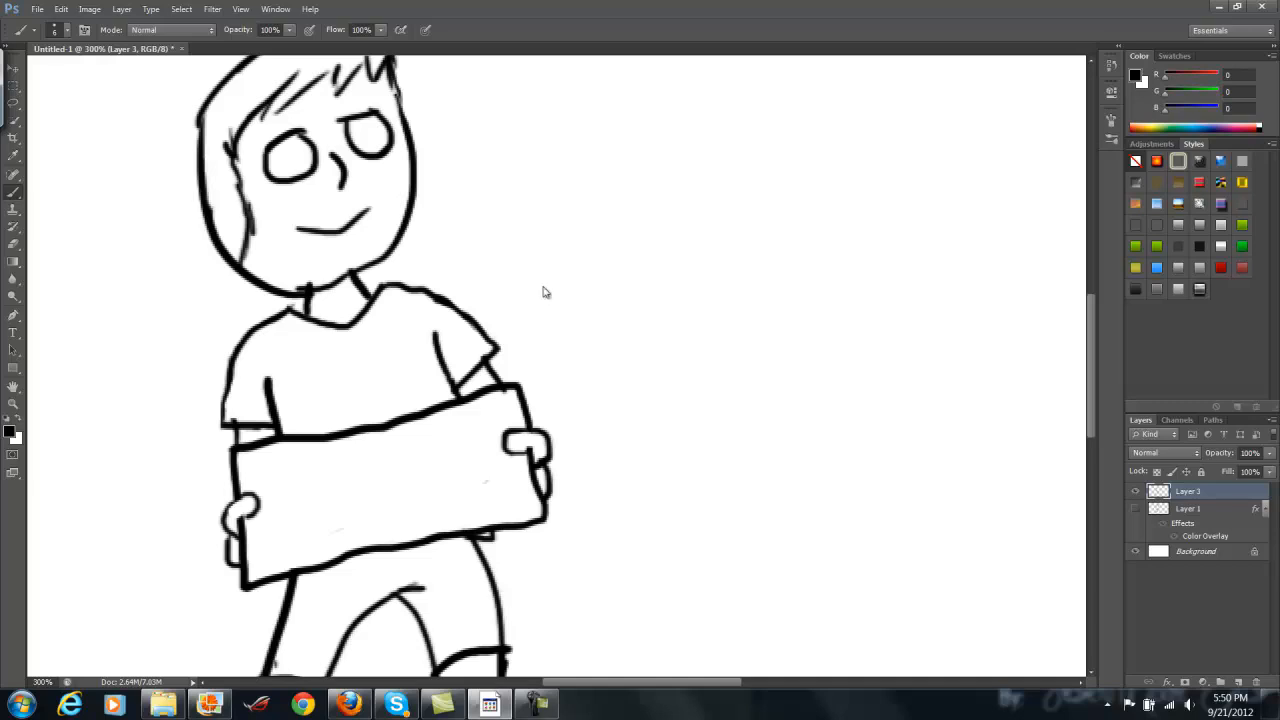
{"action": "key", "text": "e"}
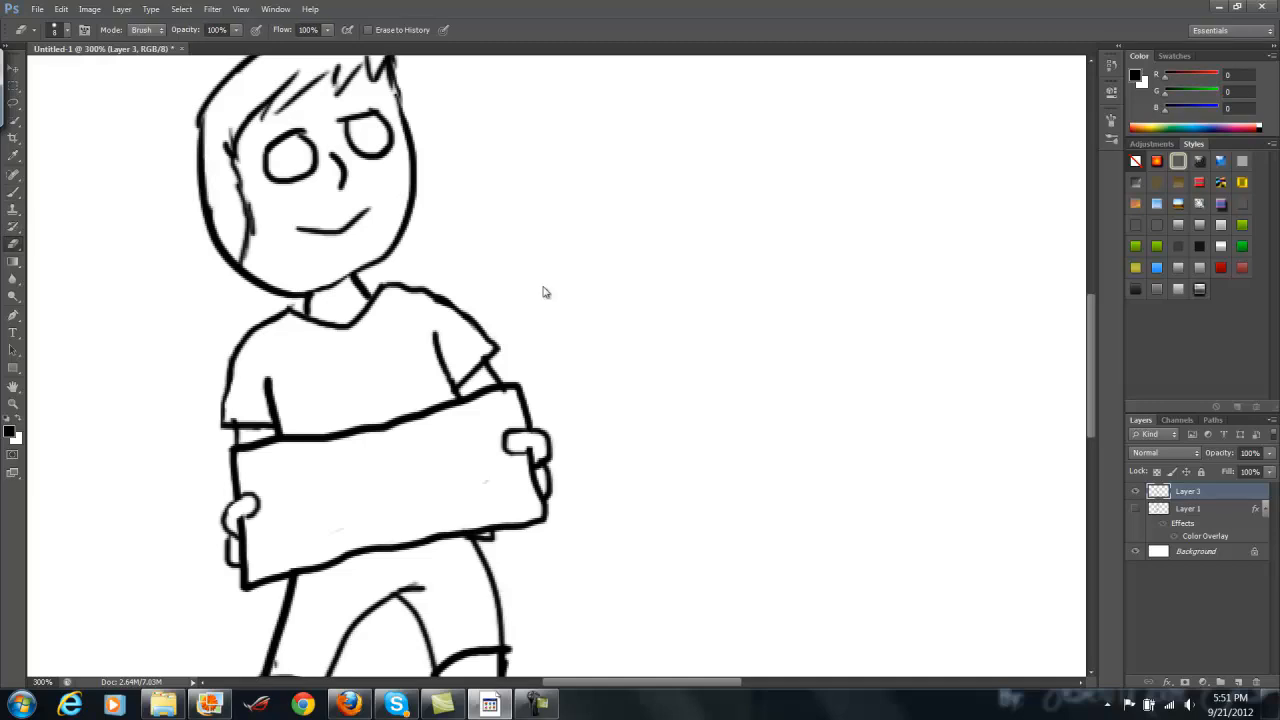
{"action": "key", "text": "b"}
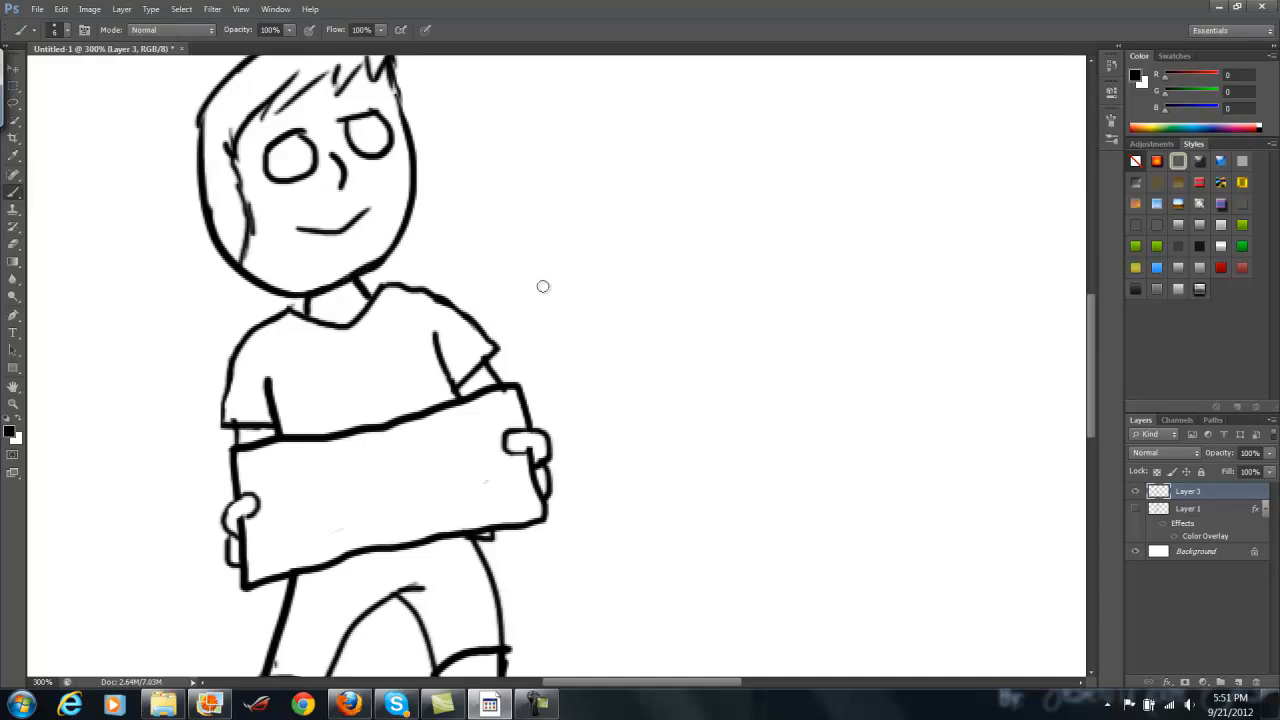
Try thickening the sideburn and fringe lines of the hair with the 6 px brush
{"action": "scroll", "coordinate": [543, 286], "scroll_direction": "up", "scroll_amount": 4}
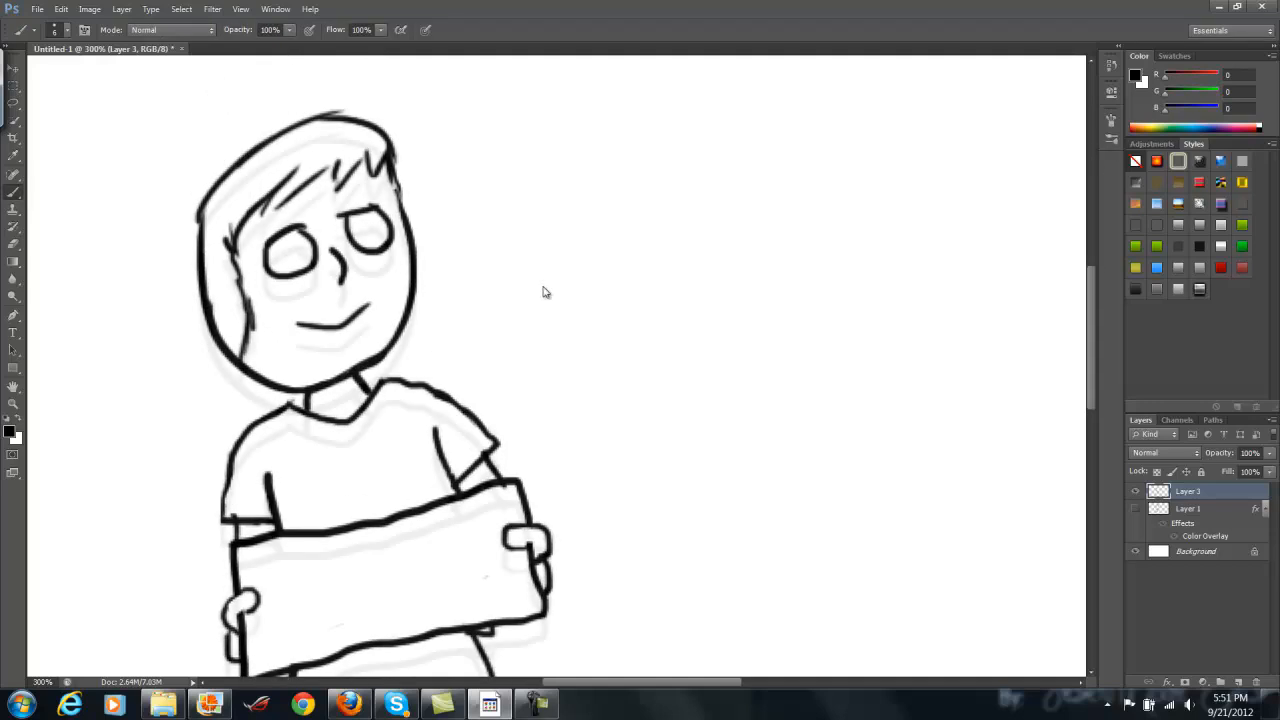
{"action": "mouse_move", "coordinate": [240, 473]}
{"action": "left_mouse_down"}
{"action": "mouse_move", "coordinate": [245, 416]}
{"action": "mouse_move", "coordinate": [222, 352]}
{"action": "left_mouse_up"}
{"action": "mouse_move", "coordinate": [228, 366]}
{"action": "left_mouse_down"}
{"action": "mouse_move", "coordinate": [220, 348]}
{"action": "mouse_move", "coordinate": [292, 282]}
{"action": "left_mouse_up"}
{"action": "left_click_drag", "start_coordinate": [266, 324], "coordinate": [308, 288]}
{"action": "key", "text": "ctrl+alt+z"}
{"action": "key", "text": "ctrl+alt+z"}
{"action": "left_click_drag", "start_coordinate": [288, 304], "coordinate": [330, 273]}
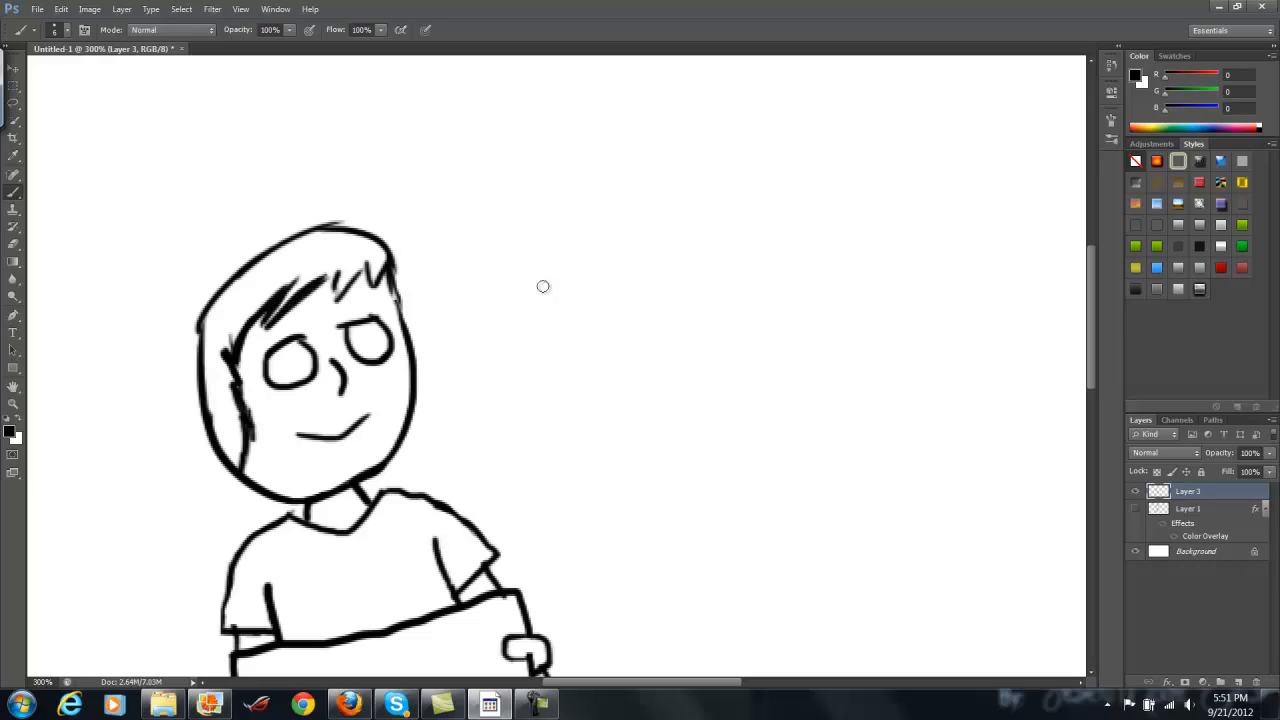
{"action": "mouse_move", "coordinate": [260, 334]}
{"action": "left_mouse_down"}
{"action": "mouse_move", "coordinate": [335, 270]}
{"action": "mouse_move", "coordinate": [381, 266]}
{"action": "left_mouse_up"}
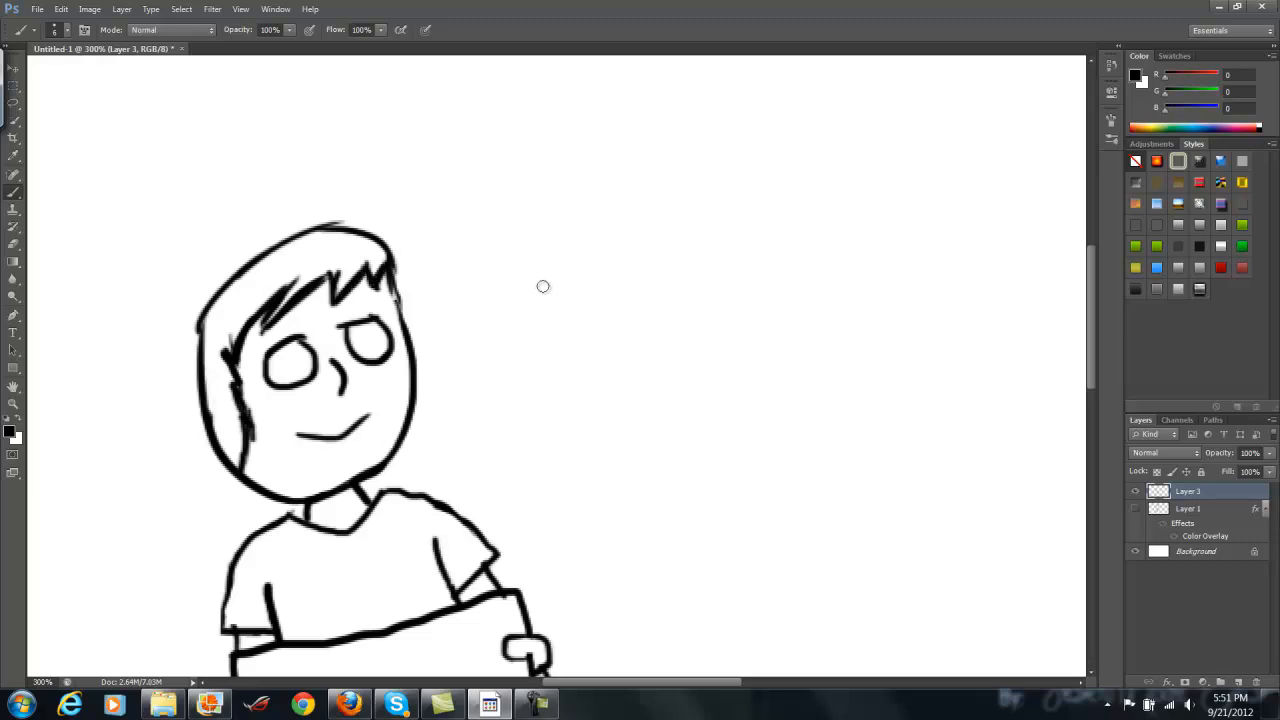
Check the whole figure and undo the thickened sideburn and fringe strokes
{"action": "key", "text": "ctrl+minus"}
{"action": "key", "text": "ctrl+minus"}
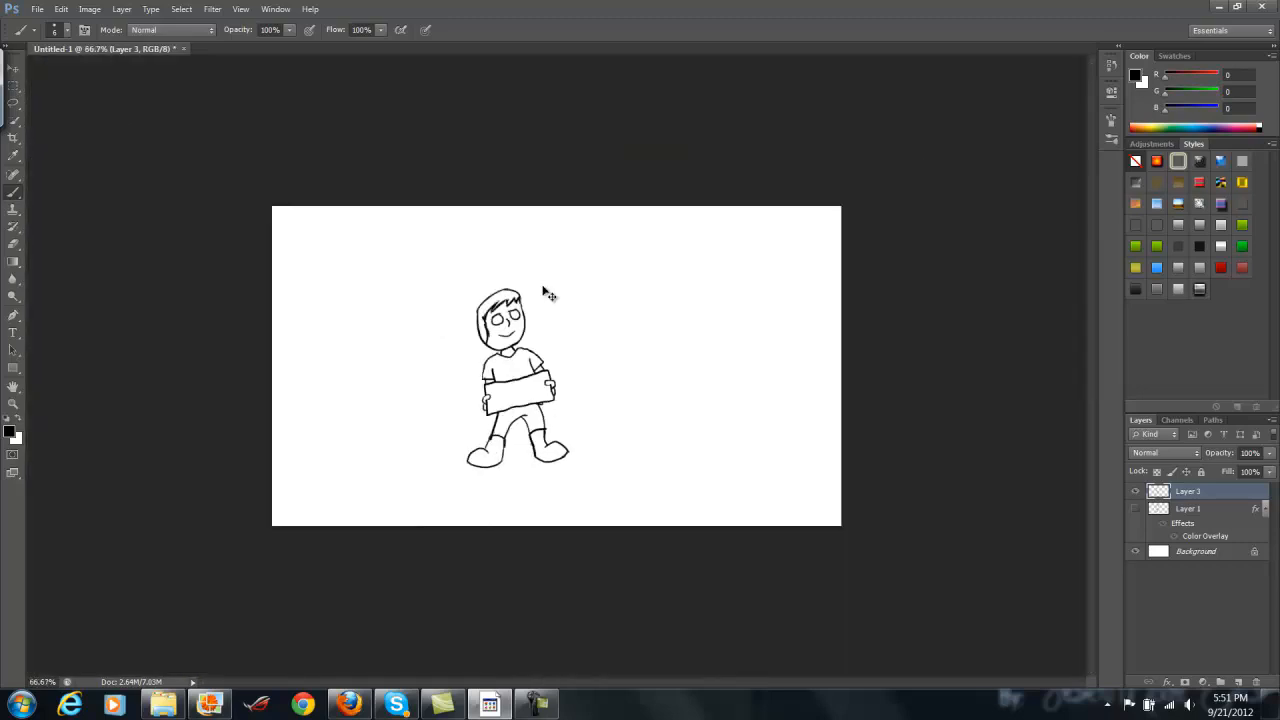
{"action": "key", "text": "ctrl+plus"}
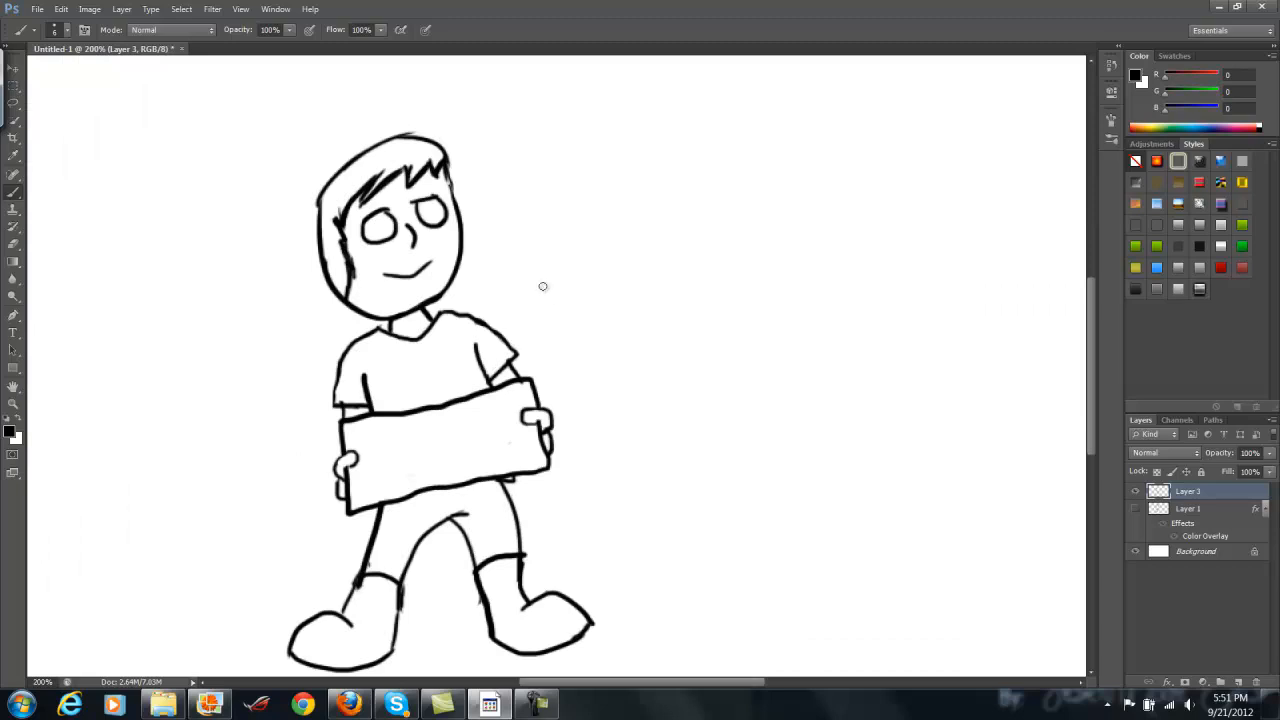
{"action": "scroll", "coordinate": [543, 286], "scroll_direction": "up", "scroll_amount": 3}
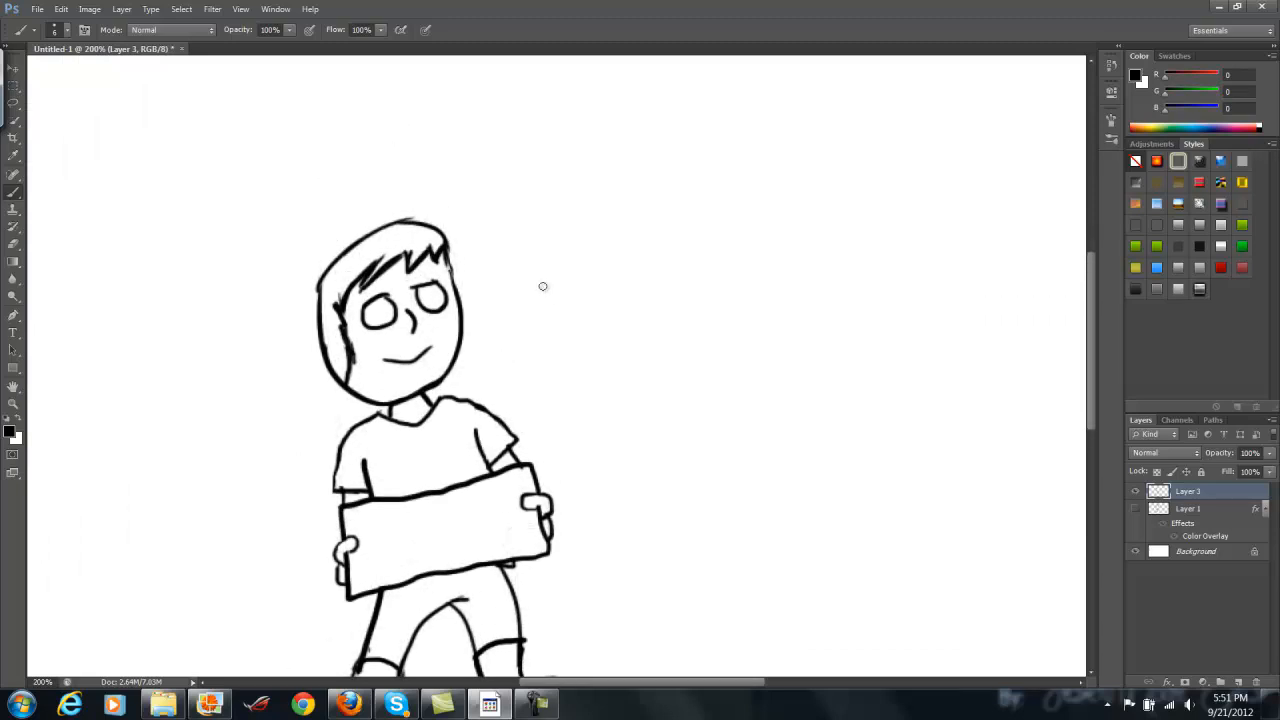
{"action": "key", "text": "ctrl+plus"}
{"action": "key", "text": "ctrl+alt+z"}
{"action": "key", "text": "ctrl+alt+z"}
{"action": "key", "text": "ctrl+alt+z"}
{"action": "key", "text": "ctrl+alt+z"}
{"action": "key", "text": "ctrl+alt+z"}
{"action": "key", "text": "ctrl+alt+z"}
{"action": "key", "text": "ctrl+alt+z"}
{"action": "key", "text": "ctrl+alt+z"}
{"action": "key", "text": "ctrl+alt+z"}
{"action": "key", "text": "ctrl+alt+z"}
{"action": "key", "text": "ctrl+alt+z"}
{"action": "key", "text": "ctrl+alt+z"}
{"action": "key", "text": "ctrl+alt+z"}
{"action": "key", "text": "ctrl+alt+z"}
{"action": "key", "text": "ctrl+alt+z"}
{"action": "key", "text": "ctrl+alt+z"}
{"action": "key", "text": "ctrl+alt+z"}
{"action": "key", "text": "ctrl+alt+z"}
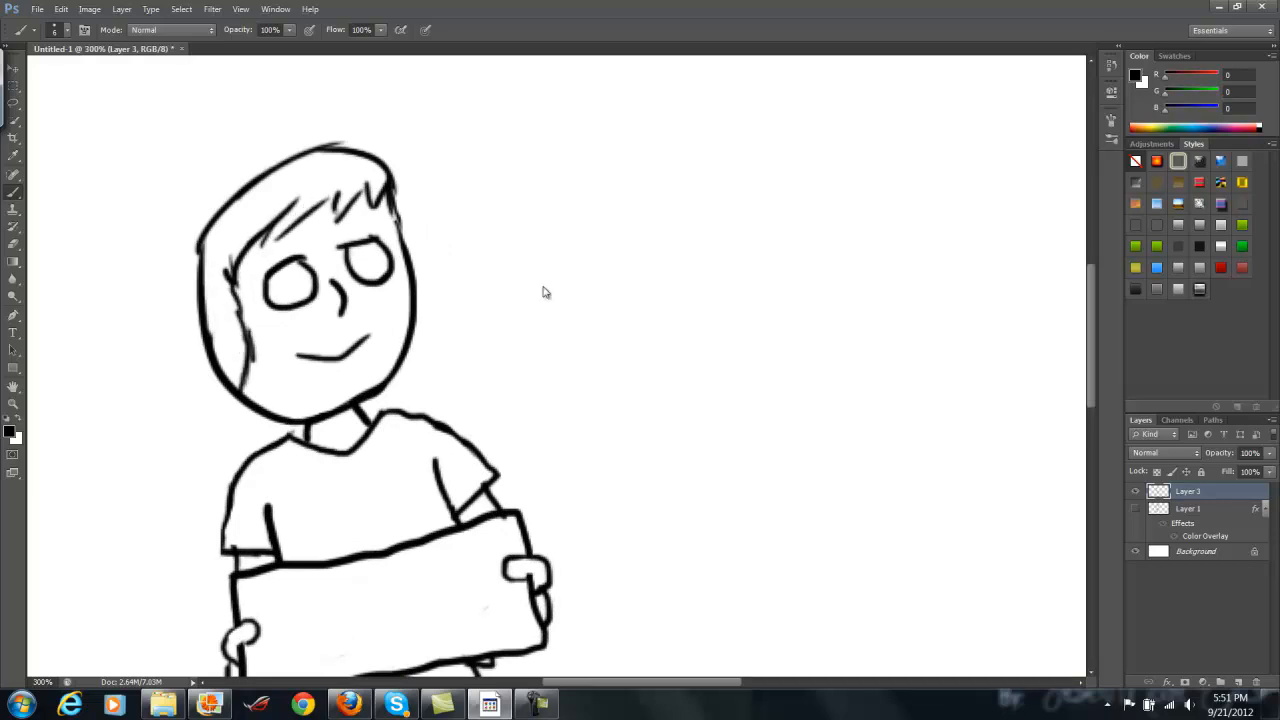
Clean up the rough edge of the sideburn line with the Eraser
{"action": "key", "text": "e"}
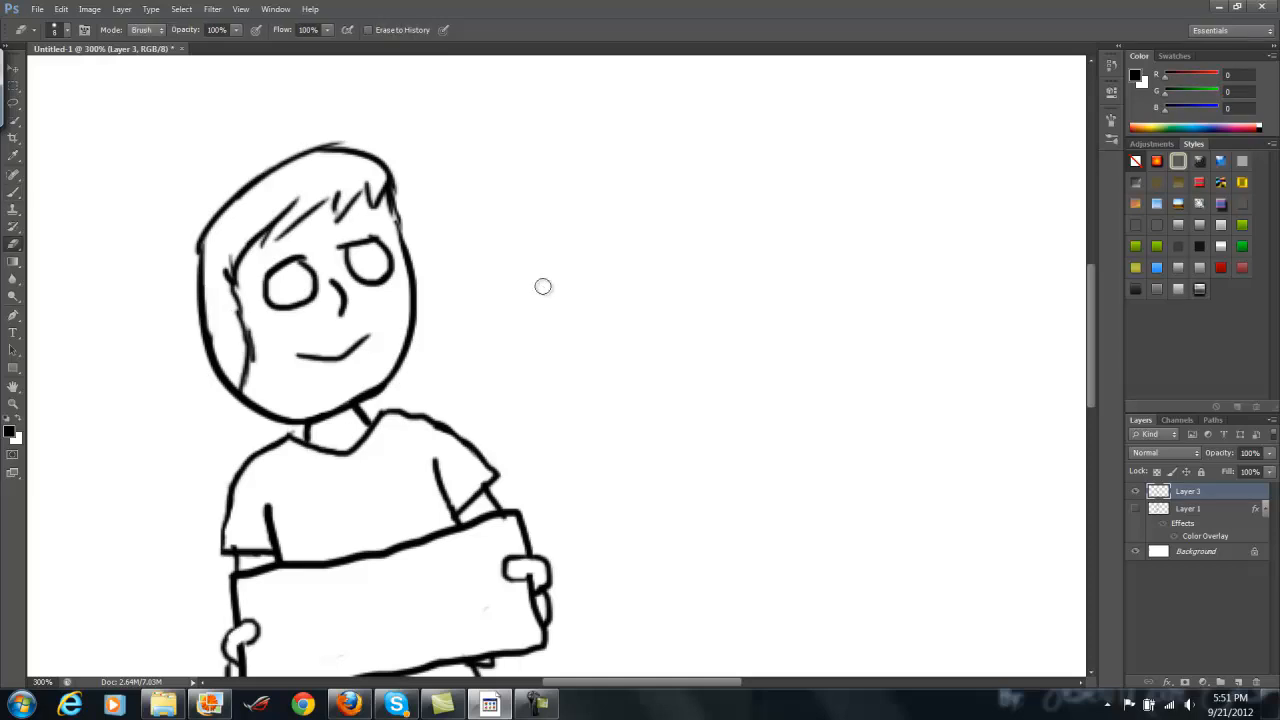
{"action": "key", "text": "ctrl+alt+z"}
{"action": "key", "text": "ctrl+alt+z"}
{"action": "key", "text": "ctrl+alt+z"}
{"action": "key", "text": "ctrl+alt+z"}
{"action": "key", "text": "ctrl+alt+z"}
{"action": "key", "text": "ctrl+alt+z"}
Switch back to the Brush and reduce its size to 3 px
{"action": "key", "text": "b"}
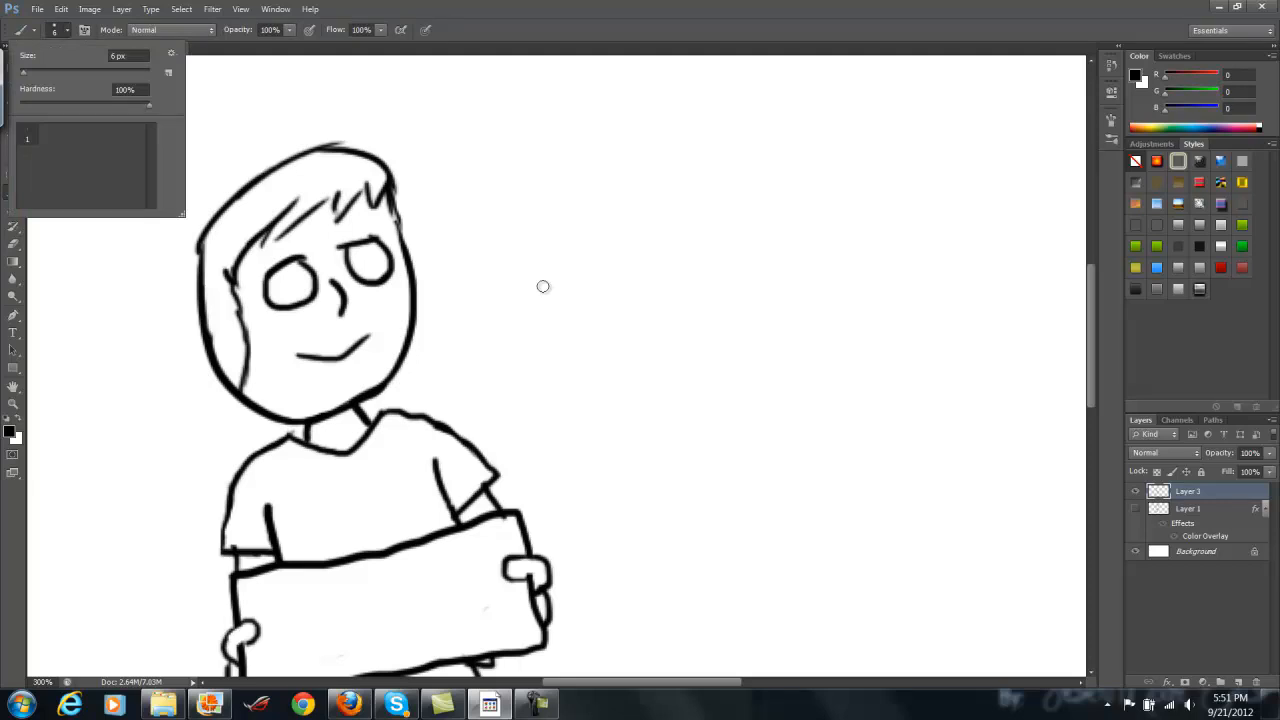
{"action": "key", "text": "Escape"}
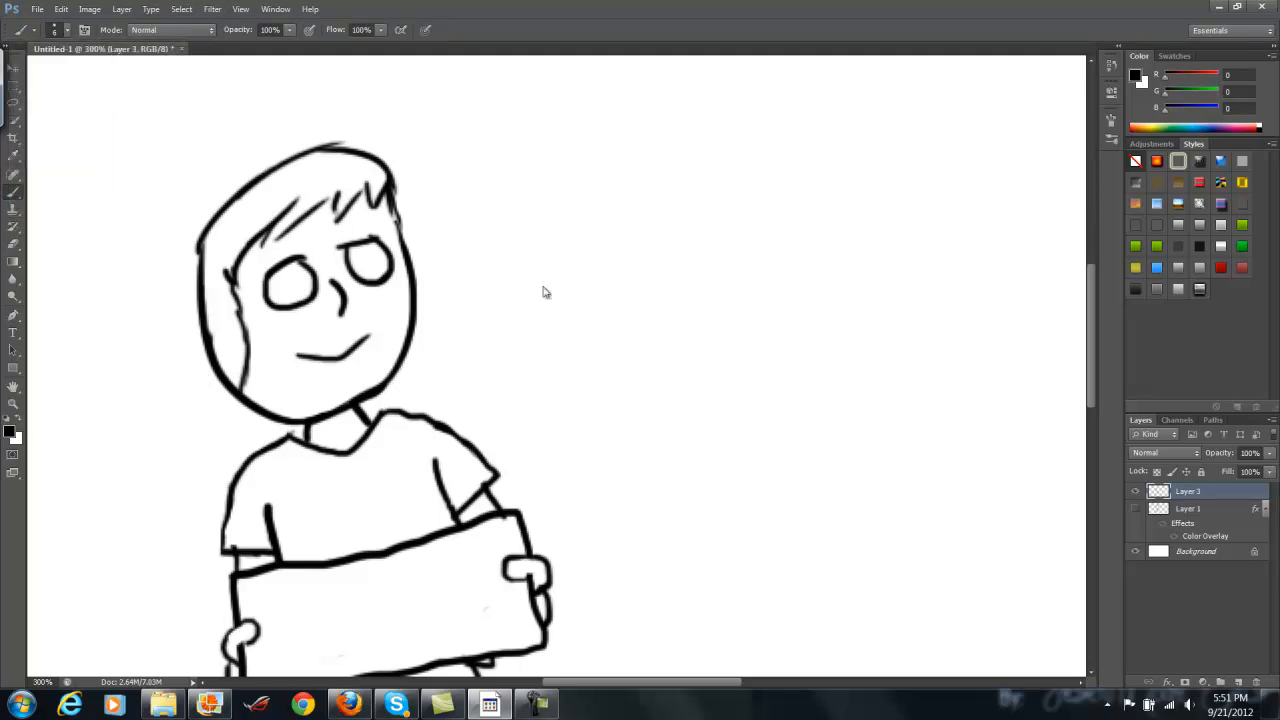
{"action": "key", "text": "bracketleft"}
{"action": "key", "text": "bracketleft"}
{"action": "key", "text": "bracketleft"}
Erase the overshooting line ends around the trouser cuffs and shoes, and check the whole figure
{"action": "scroll", "coordinate": [543, 286], "scroll_direction": "down", "scroll_amount": 3}
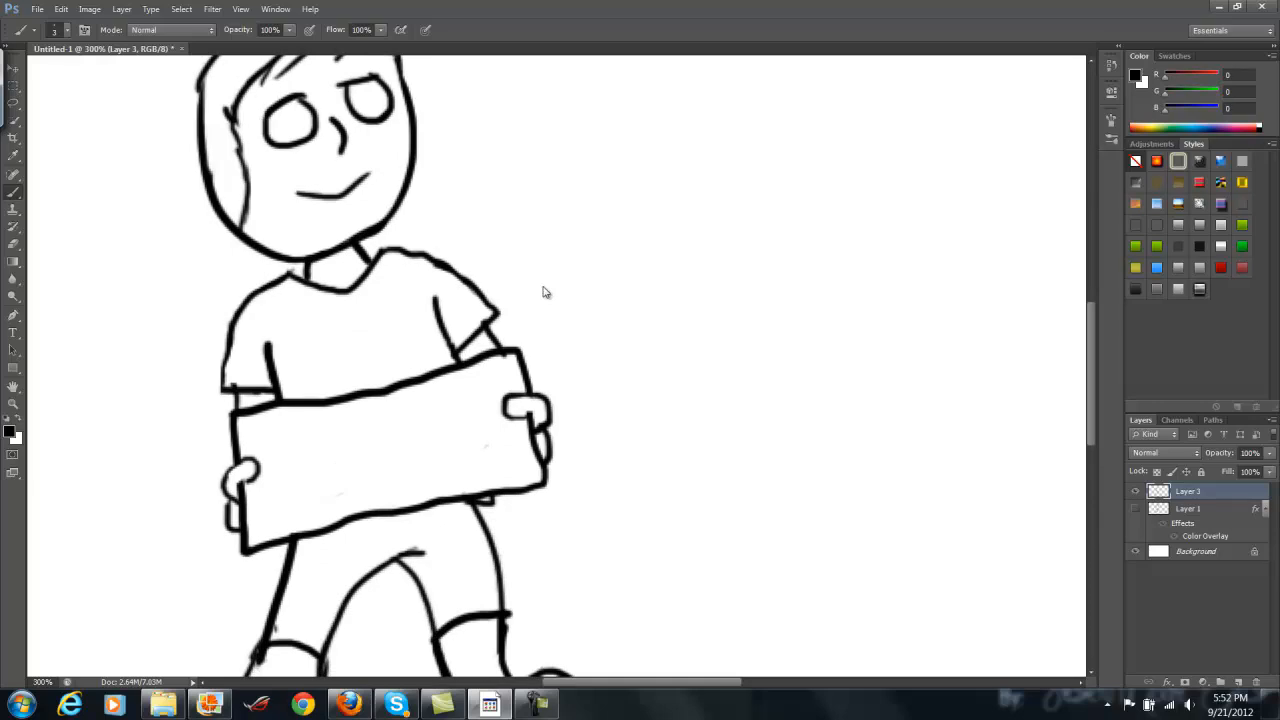
{"action": "scroll", "coordinate": [543, 291], "scroll_direction": "down", "scroll_amount": 1}
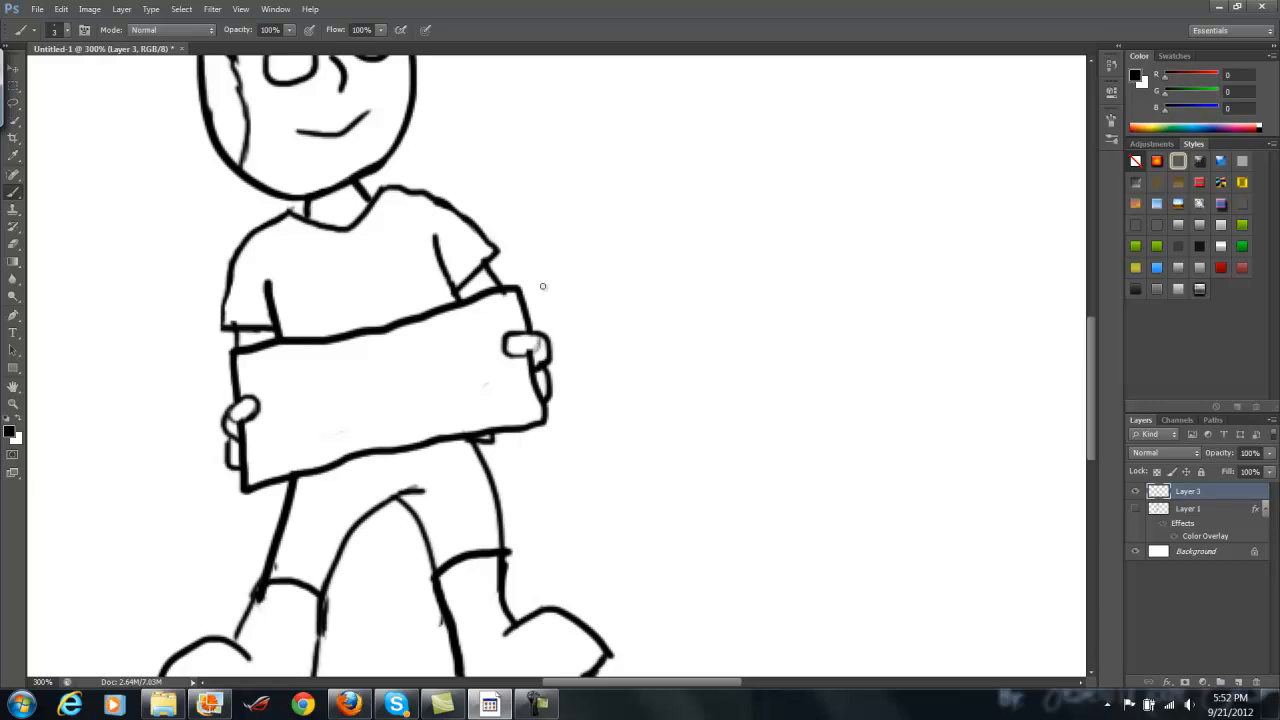
{"action": "scroll", "coordinate": [543, 286], "scroll_direction": "down", "scroll_amount": 3}
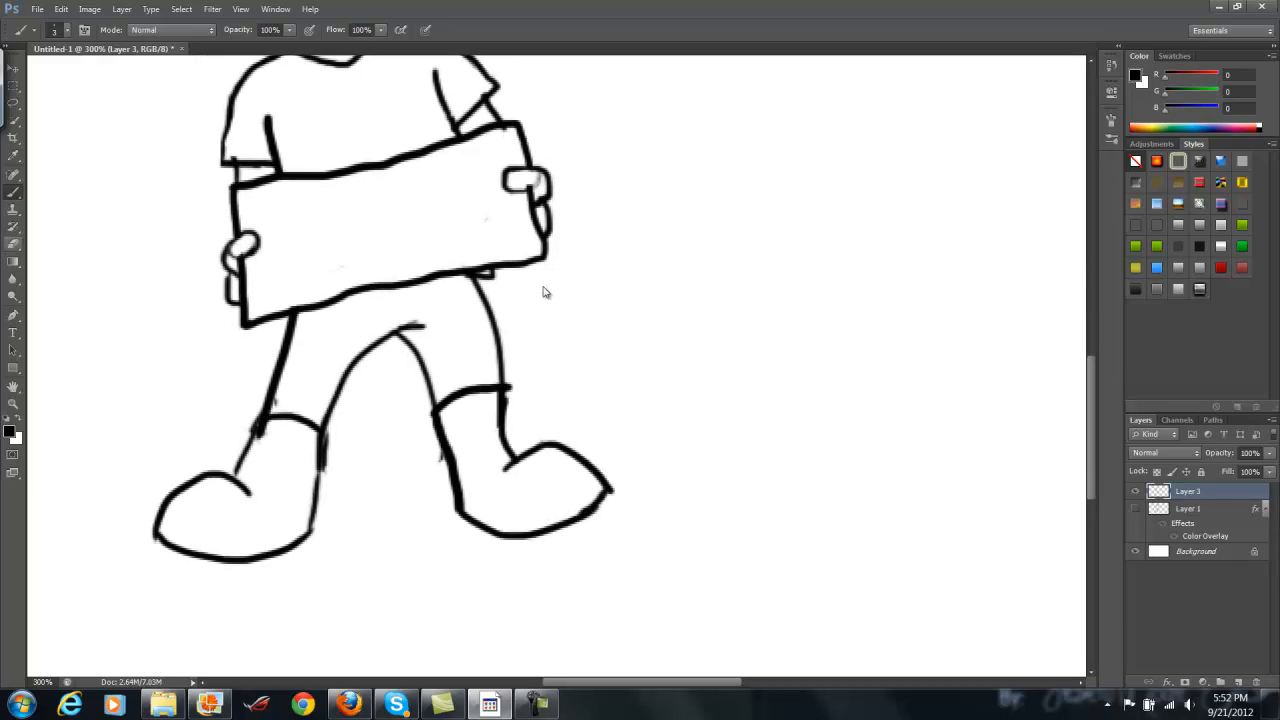
{"action": "key", "text": "e"}
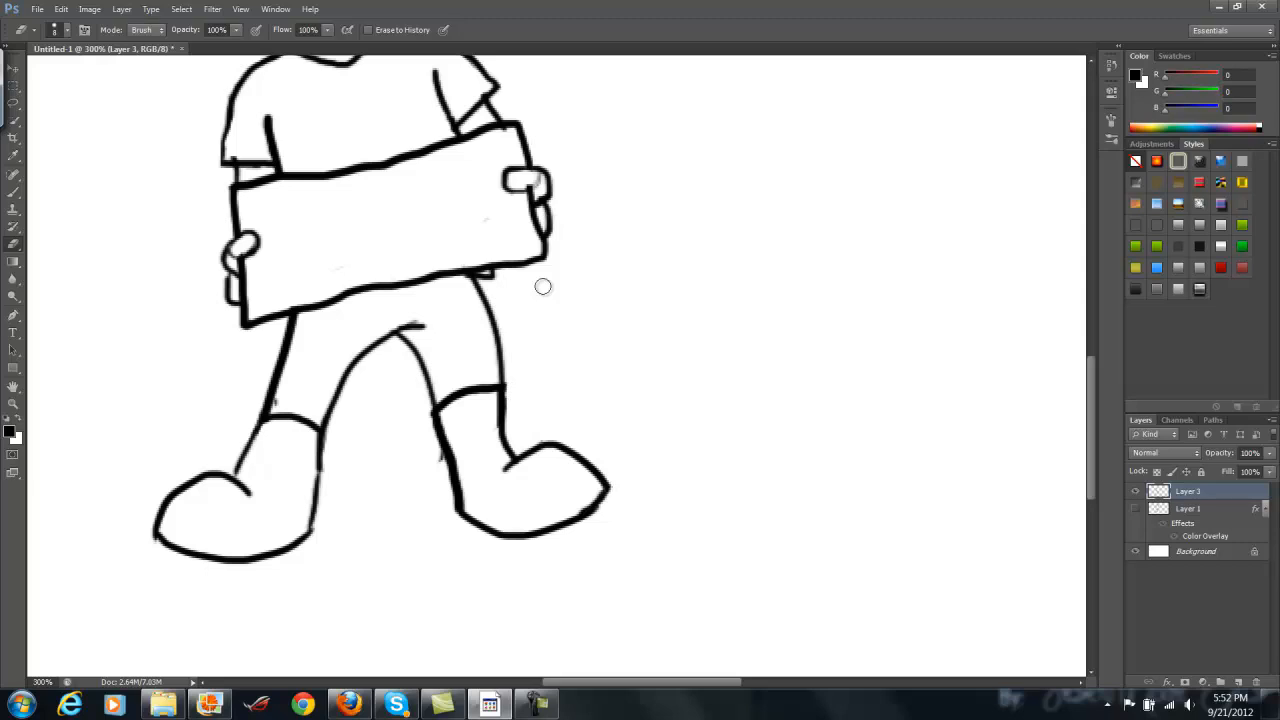
{"action": "key", "text": "ctrl+1"}
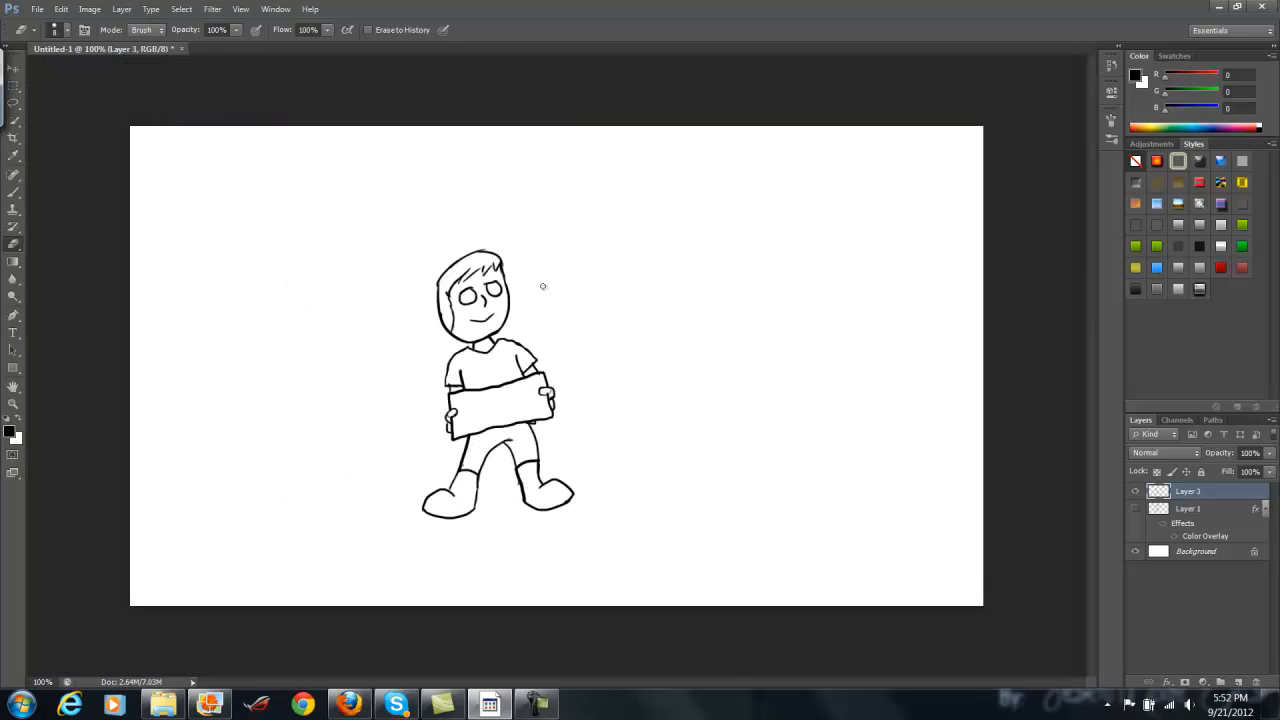
{"action": "key", "text": "ctrl+plus"}
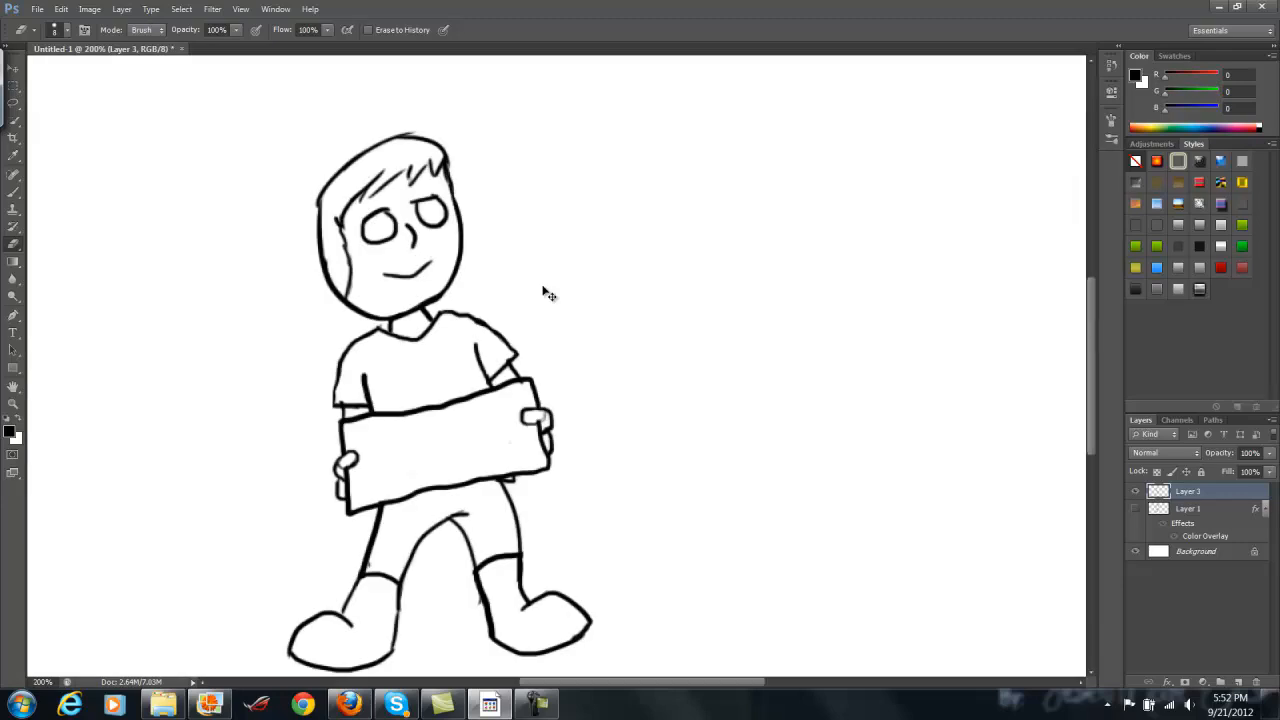
{"action": "key", "text": "ctrl+minus"}
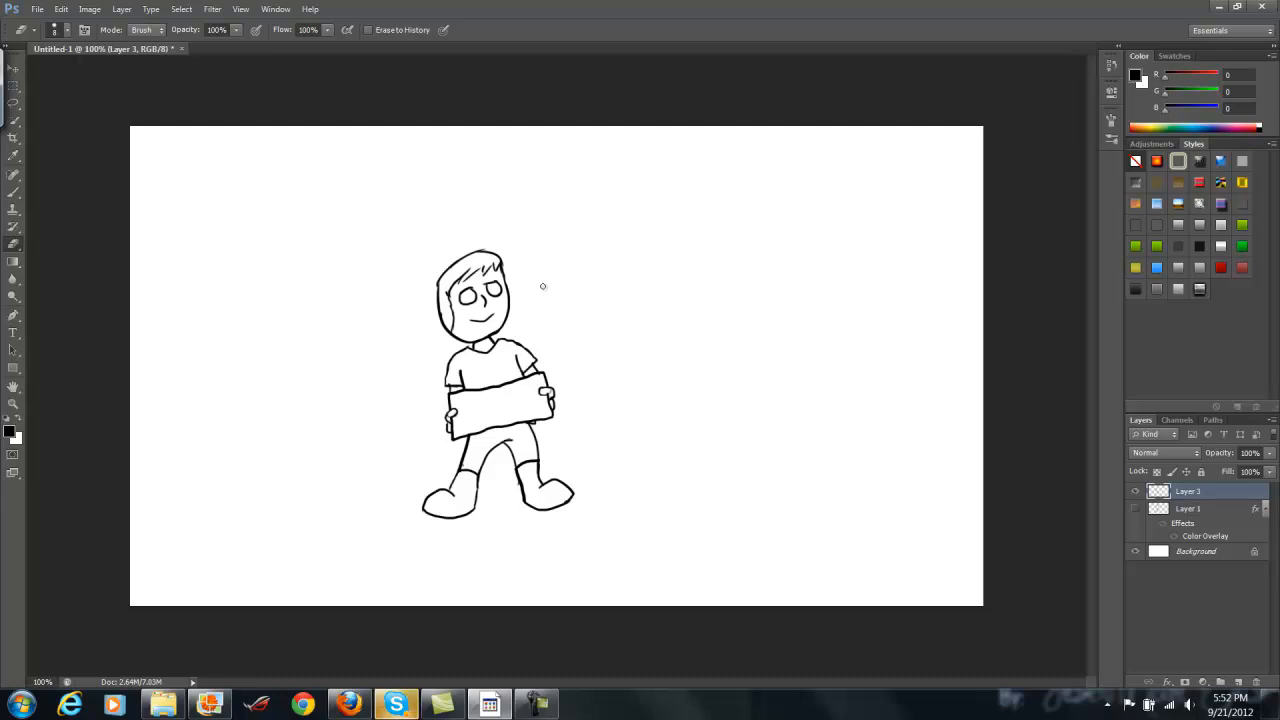
Join the open strands of the hair fringe with thin 3 px brush lines
{"action": "scroll", "coordinate": [547, 293], "scroll_direction": "up", "scroll_amount": 2}
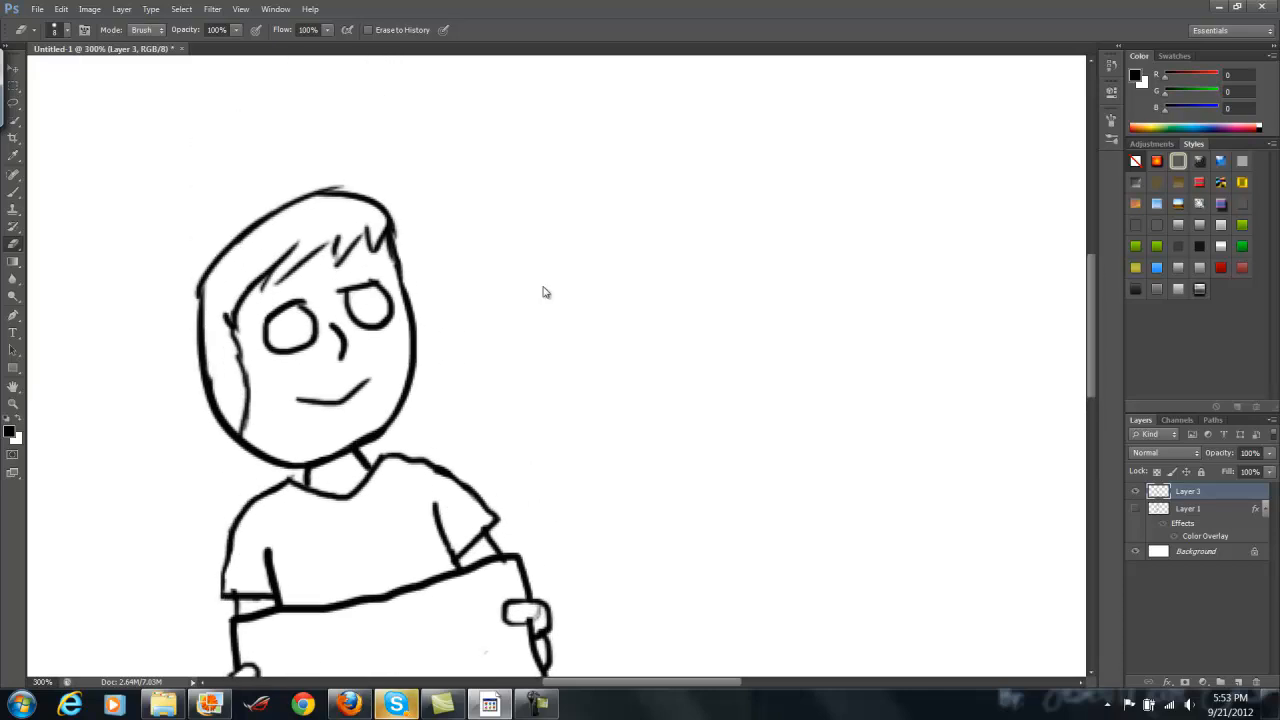
{"action": "key", "text": "bracketleft"}
{"action": "key", "text": "bracketleft"}
{"action": "key", "text": "bracketleft"}
{"action": "key", "text": "bracketleft"}
{"action": "key", "text": "b"}
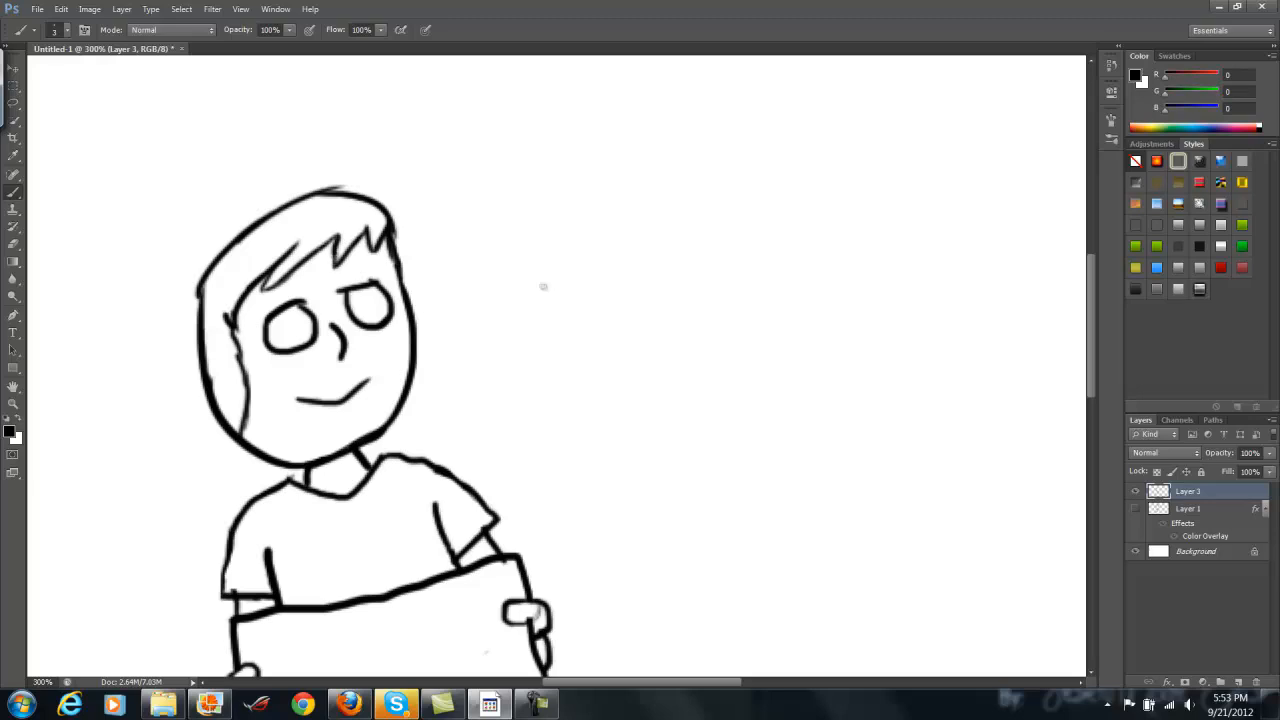
{"action": "key", "text": "ctrl+minus"}
{"action": "key", "text": "ctrl+minus"}
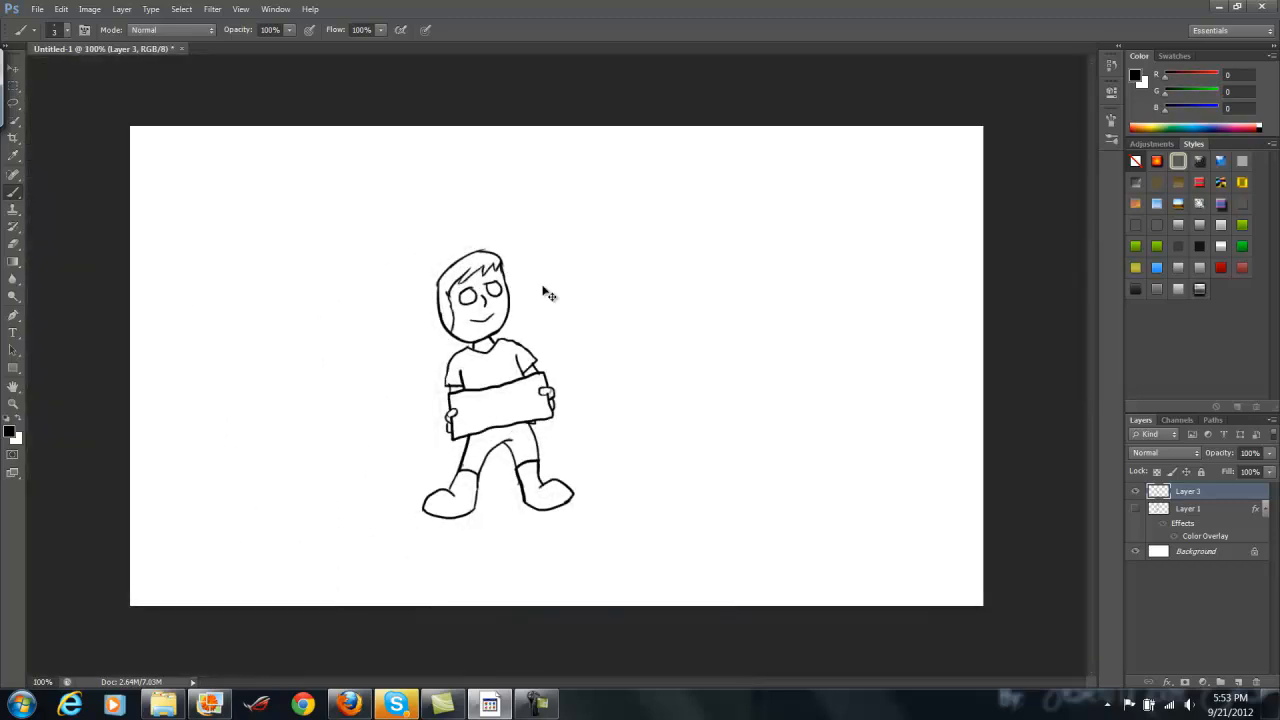
Try an extra stroke beside the shoe outline with a 5 px brush, and undo it
{"action": "key", "text": "bracketright"}
{"action": "key", "text": "bracketright"}
{"action": "left_click_drag", "start_coordinate": [478, 498], "coordinate": [476, 511]}
{"action": "key", "text": "ctrl+z"}
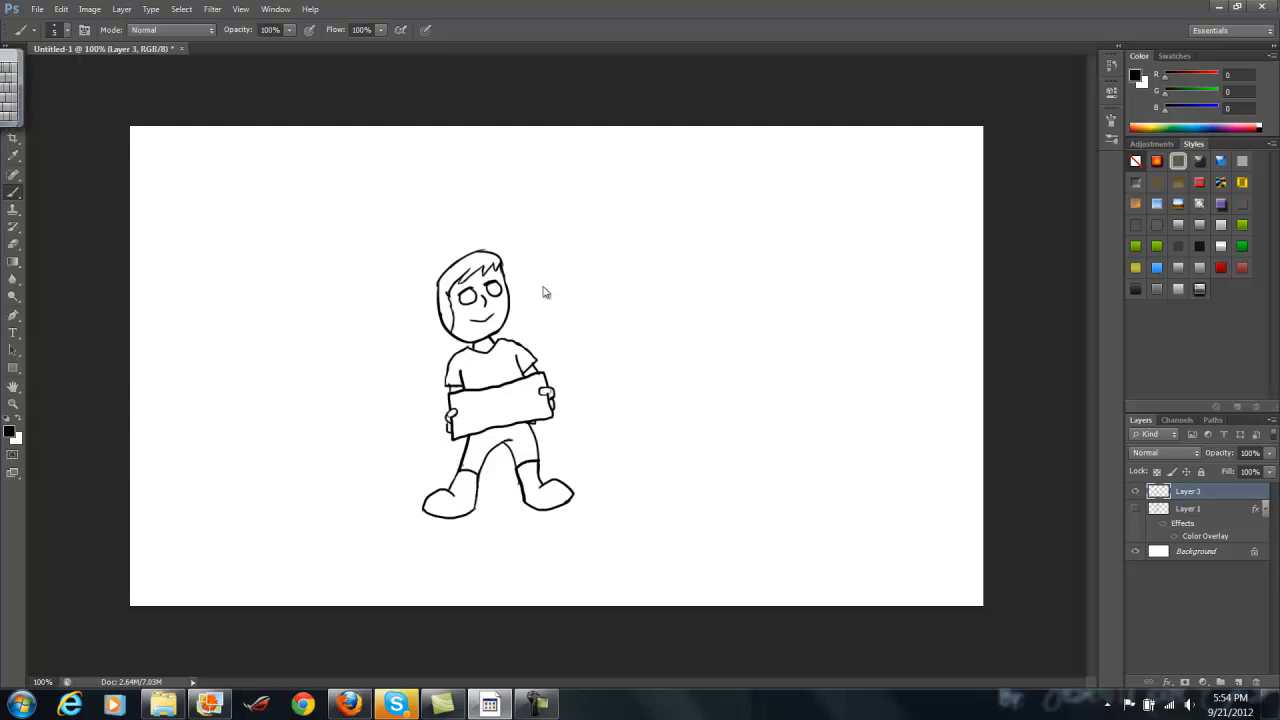
Switch from the Brush to the Magic Wand tool
{"action": "key", "text": "v"}
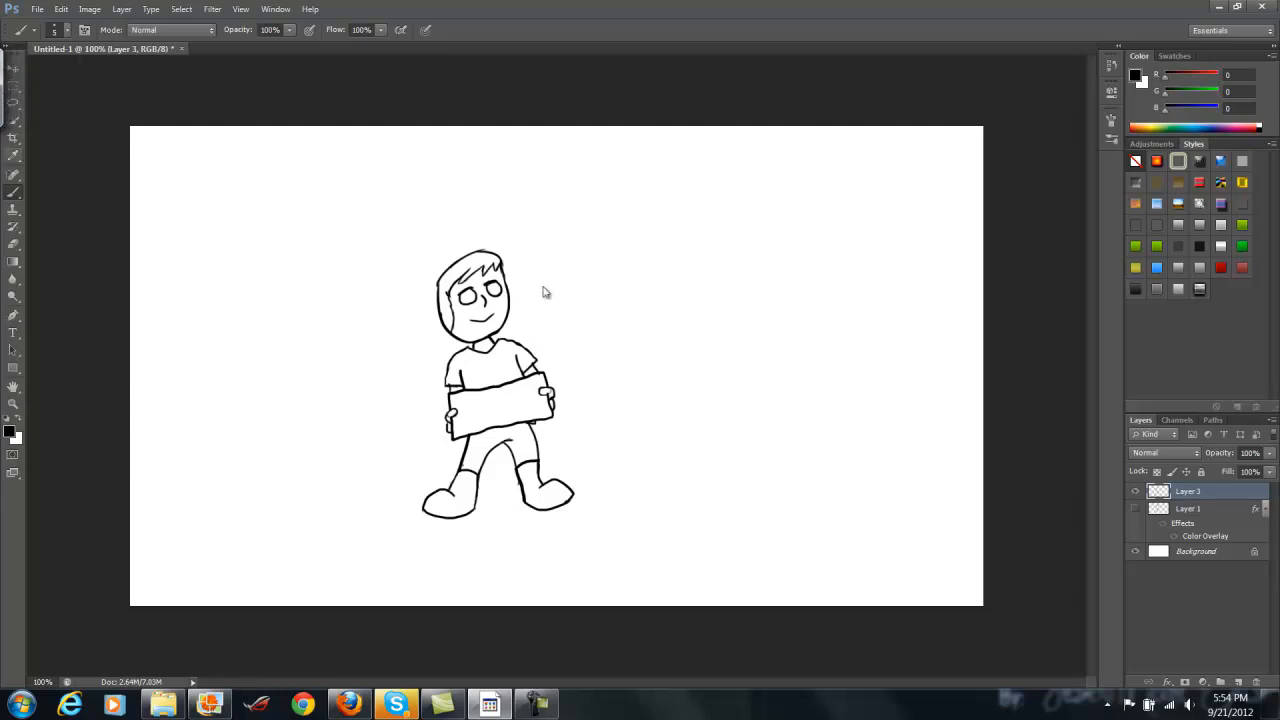
{"action": "key", "text": "j"}
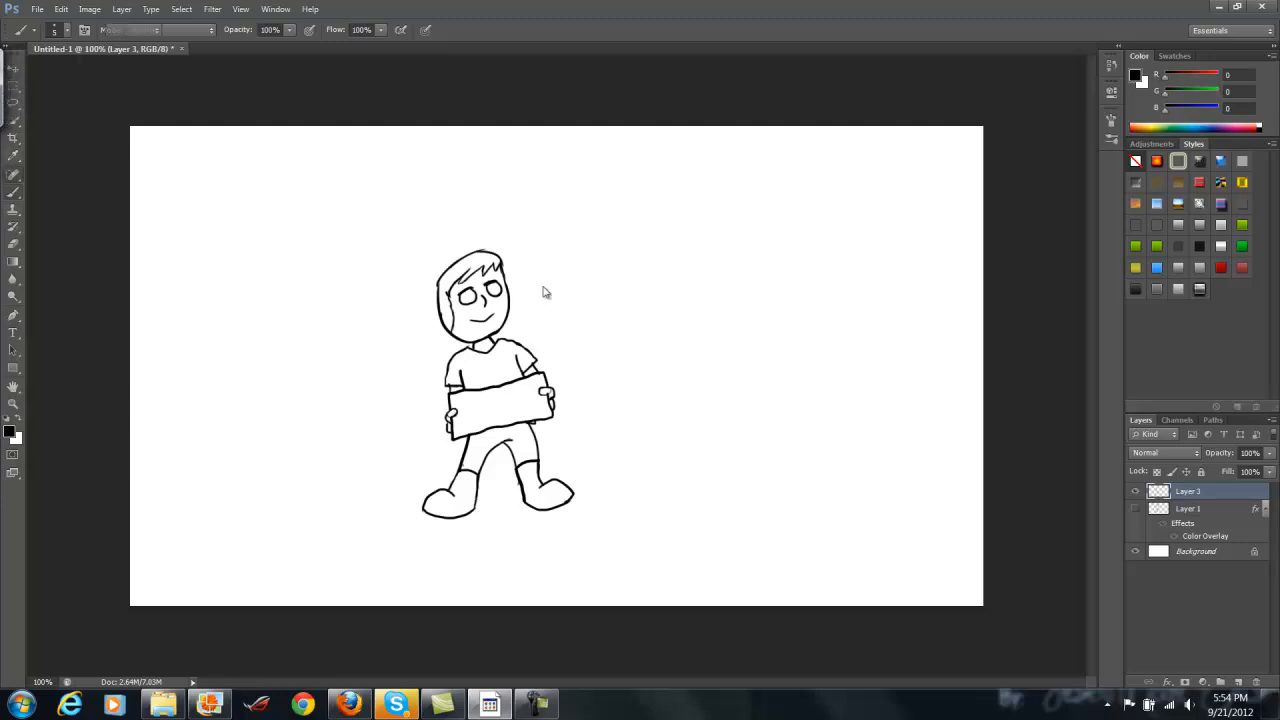
{"action": "key", "text": "i"}
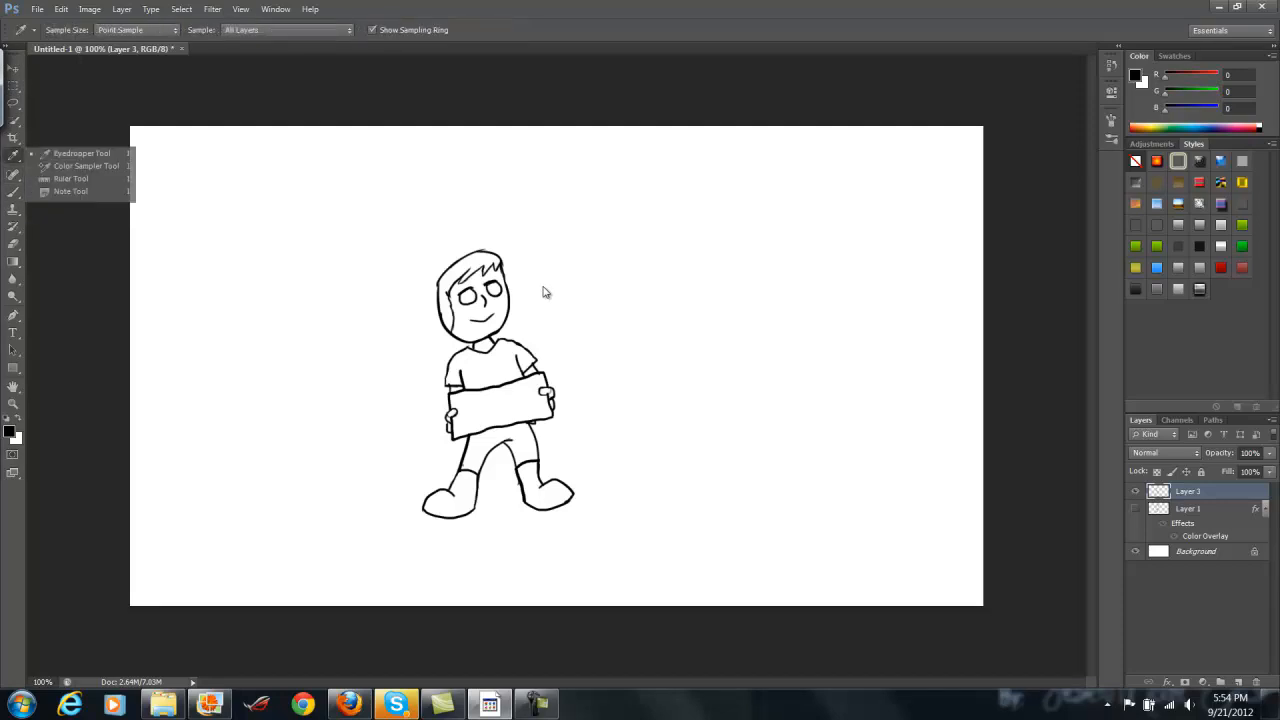
{"action": "key", "text": "c"}
{"action": "key", "text": "w"}
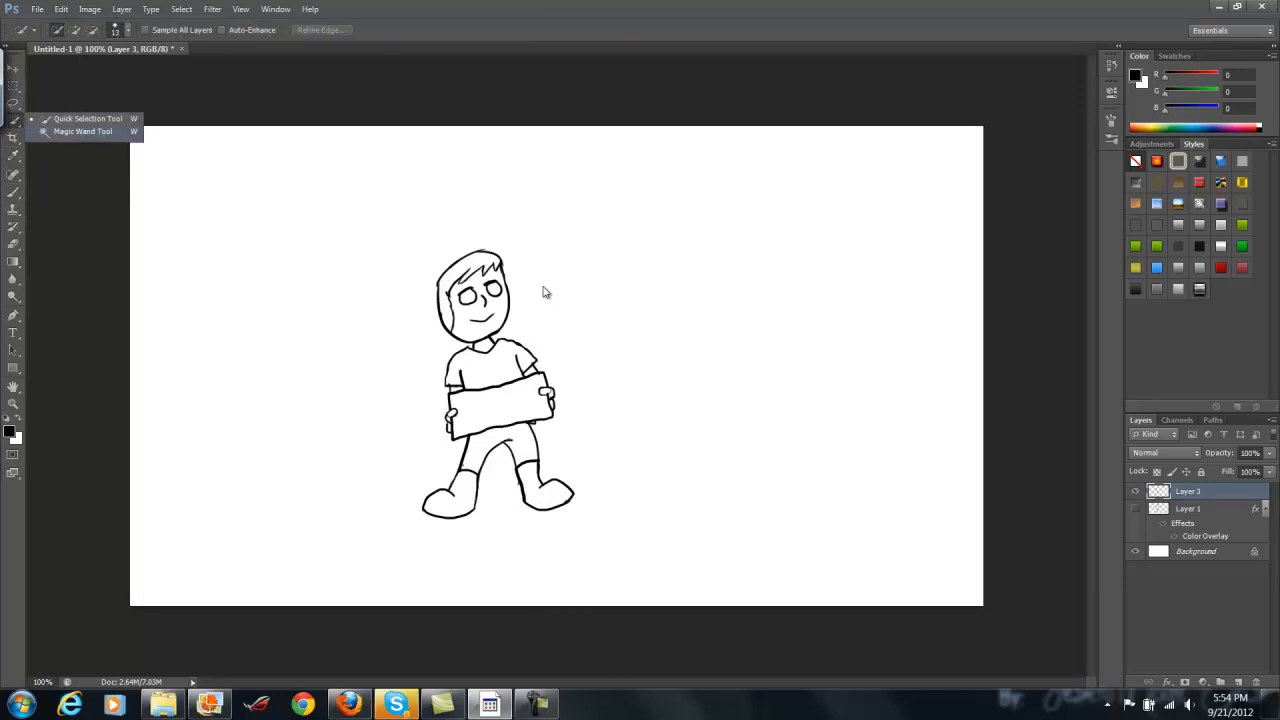
{"action": "key", "text": "shift+w"}
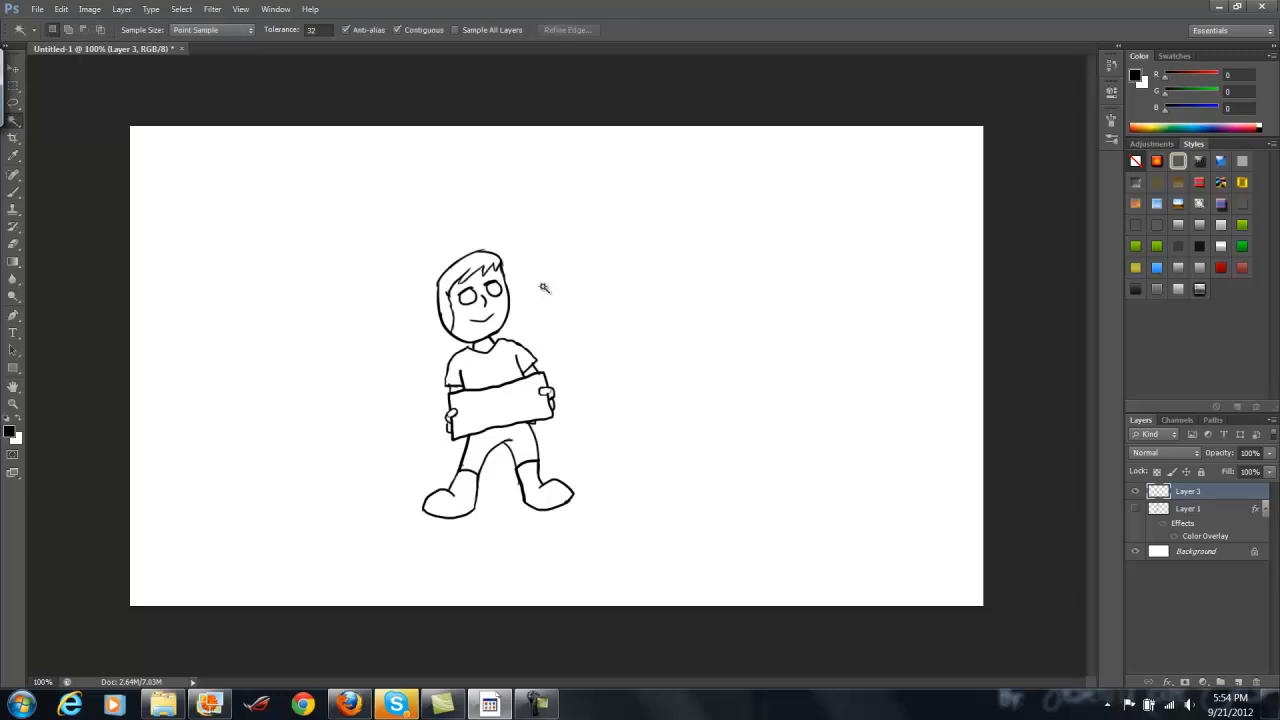
Try selecting the character's skin areas one by one with the Magic Wand, adding the face, neck, forearms and hands
{"action": "left_click", "coordinate": [544, 289]}
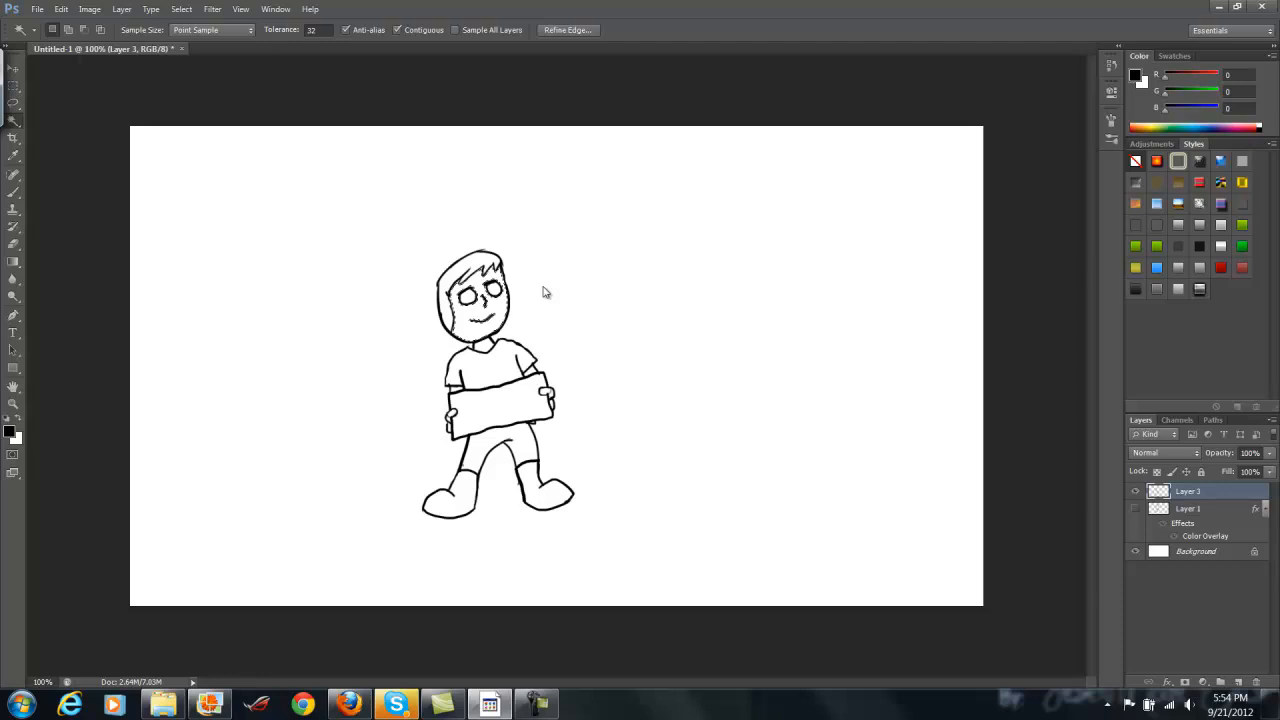
{"action": "key", "text": "shift"}
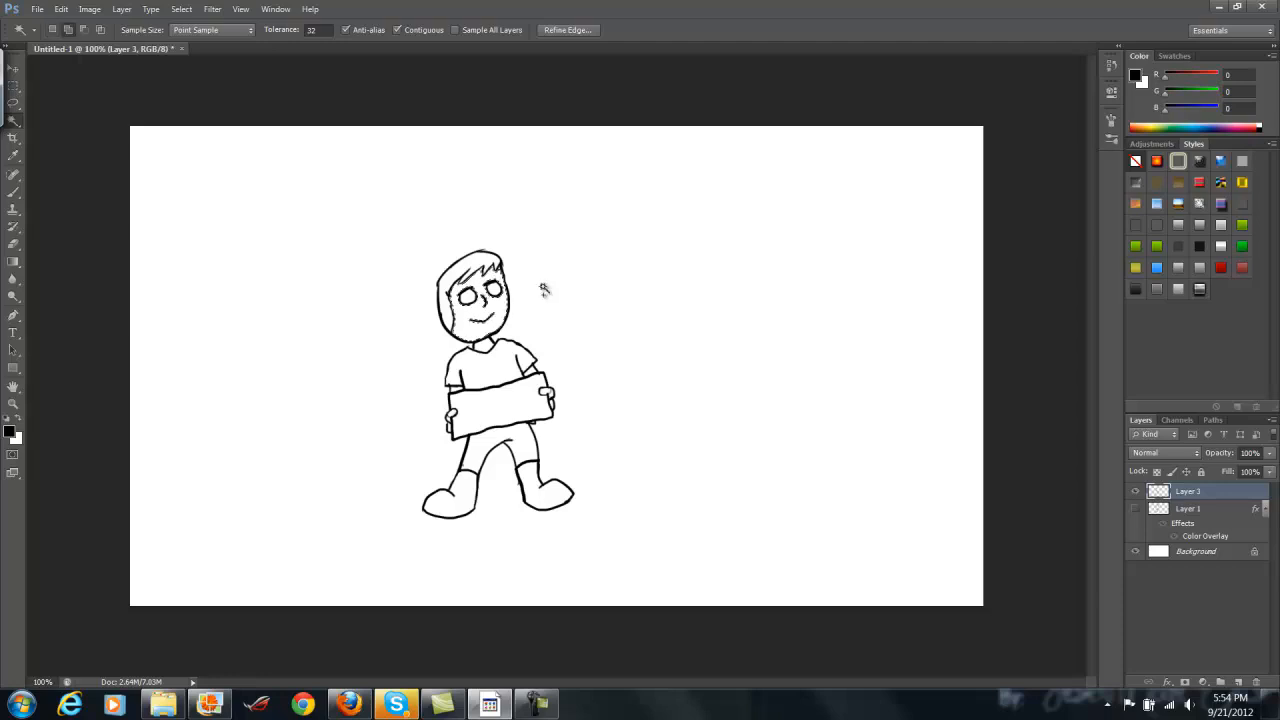
{"action": "key", "text": "ctrl+plus"}
{"action": "key", "text": "ctrl+plus"}
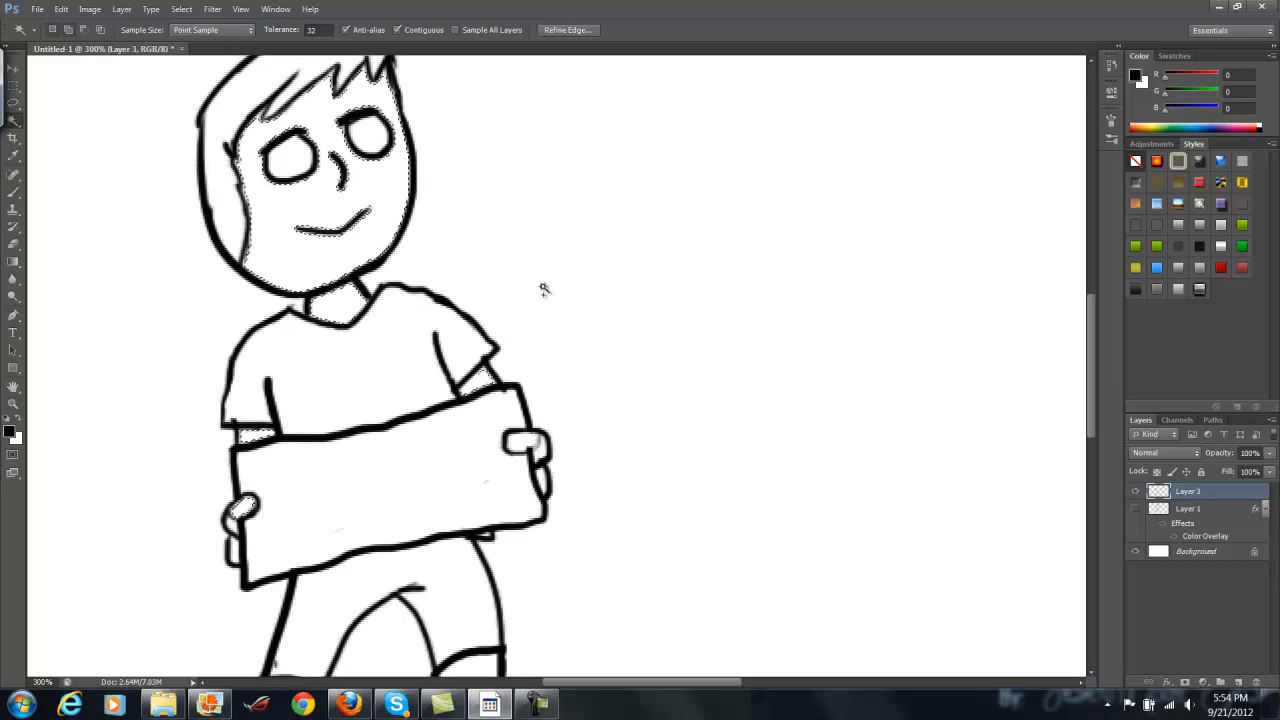
{"action": "left_click", "coordinate": [544, 289], "text": "shift"}
{"action": "key", "text": "ctrl+z"}
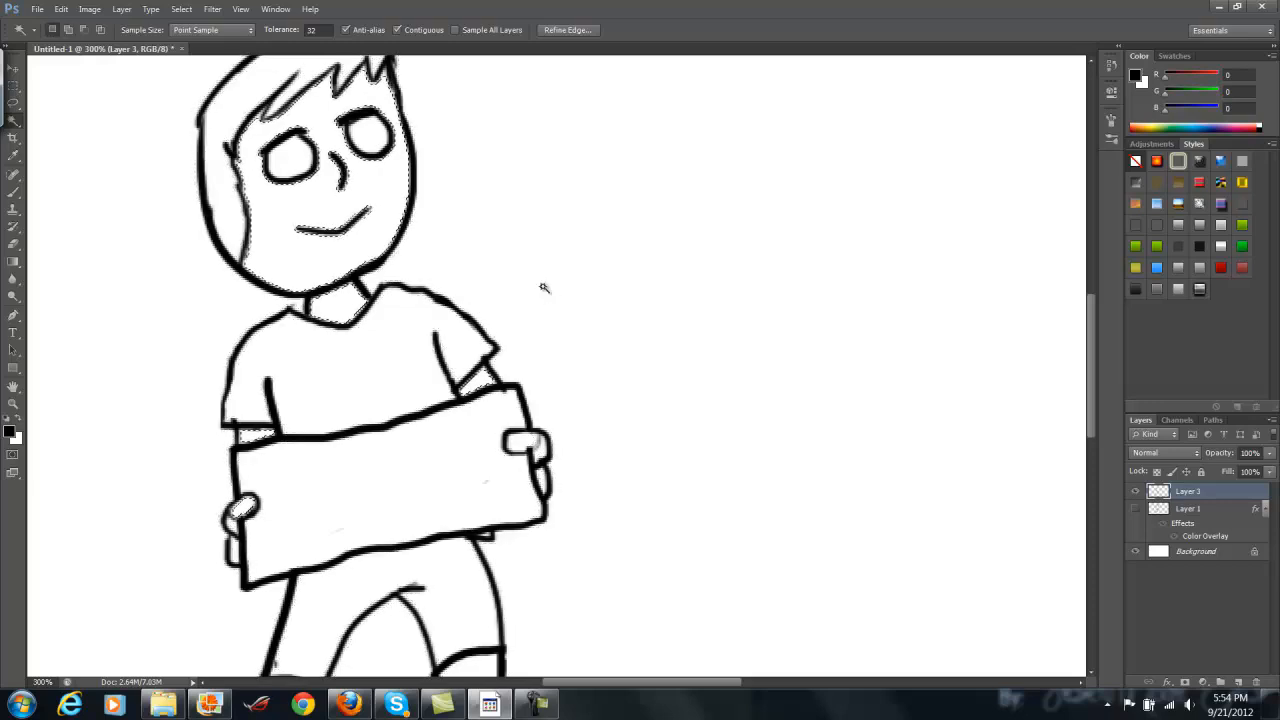
{"action": "left_click", "coordinate": [544, 289], "text": "shift"}
{"action": "key", "text": "ctrl+d"}
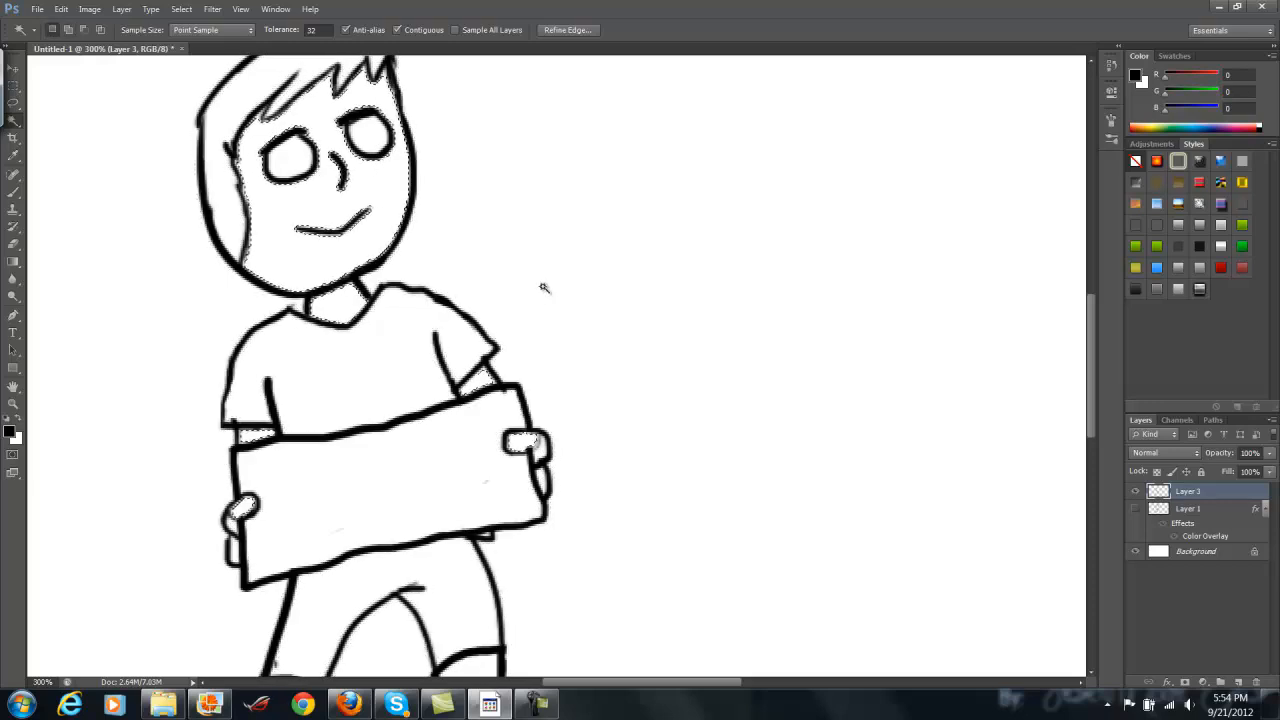
Try to correct the skin selection around the hand holding the board, and deselect everything
{"action": "key", "text": "ctrl+plus"}
{"action": "key", "text": "ctrl+plus"}
{"action": "key", "text": "ctrl+plus"}
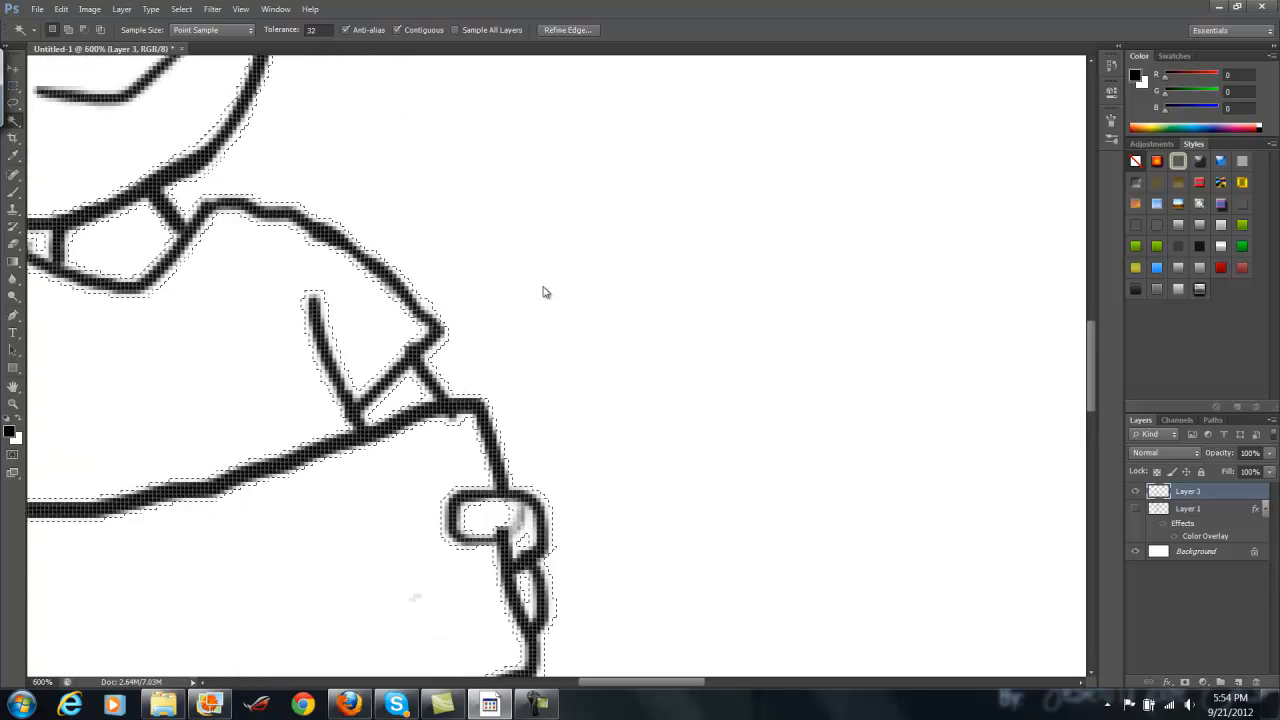
{"action": "key", "text": "ctrl+plus"}
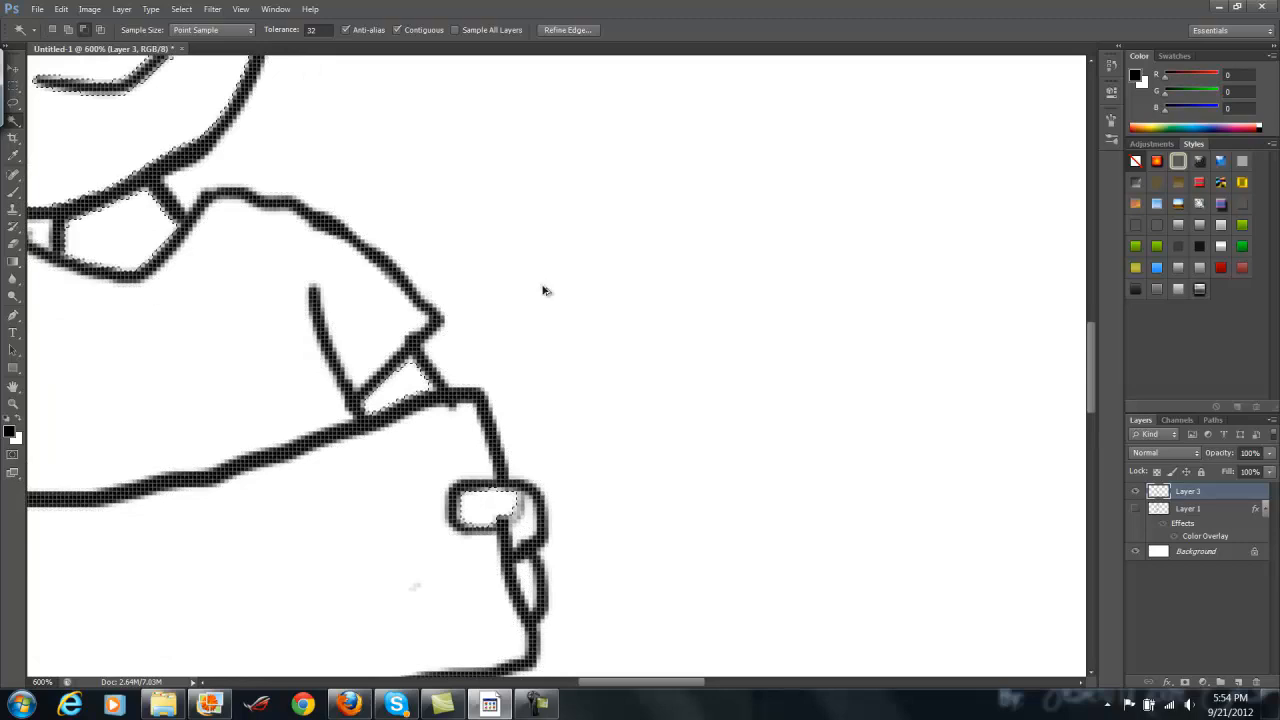
{"action": "left_click", "coordinate": [543, 289], "text": "alt"}
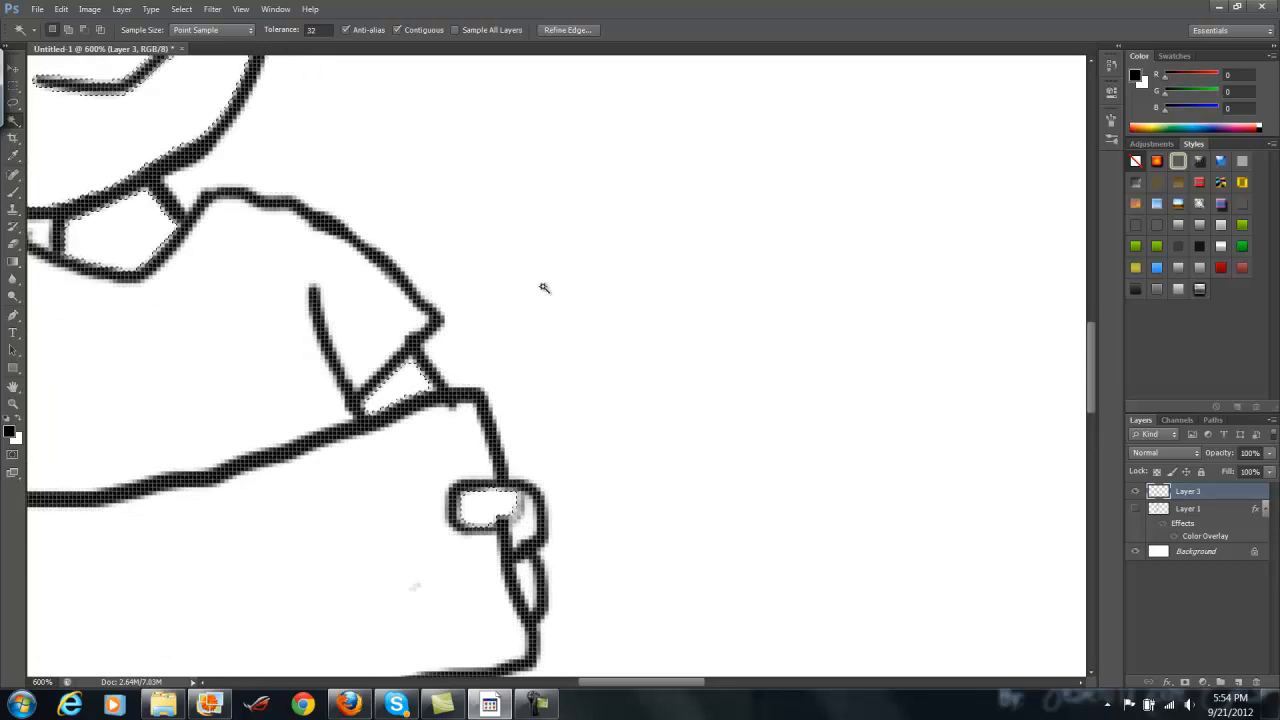
{"action": "scroll", "coordinate": [544, 289], "scroll_direction": "up", "scroll_amount": 1}
{"action": "scroll", "coordinate": [543, 290], "scroll_direction": "down", "scroll_amount": 2}
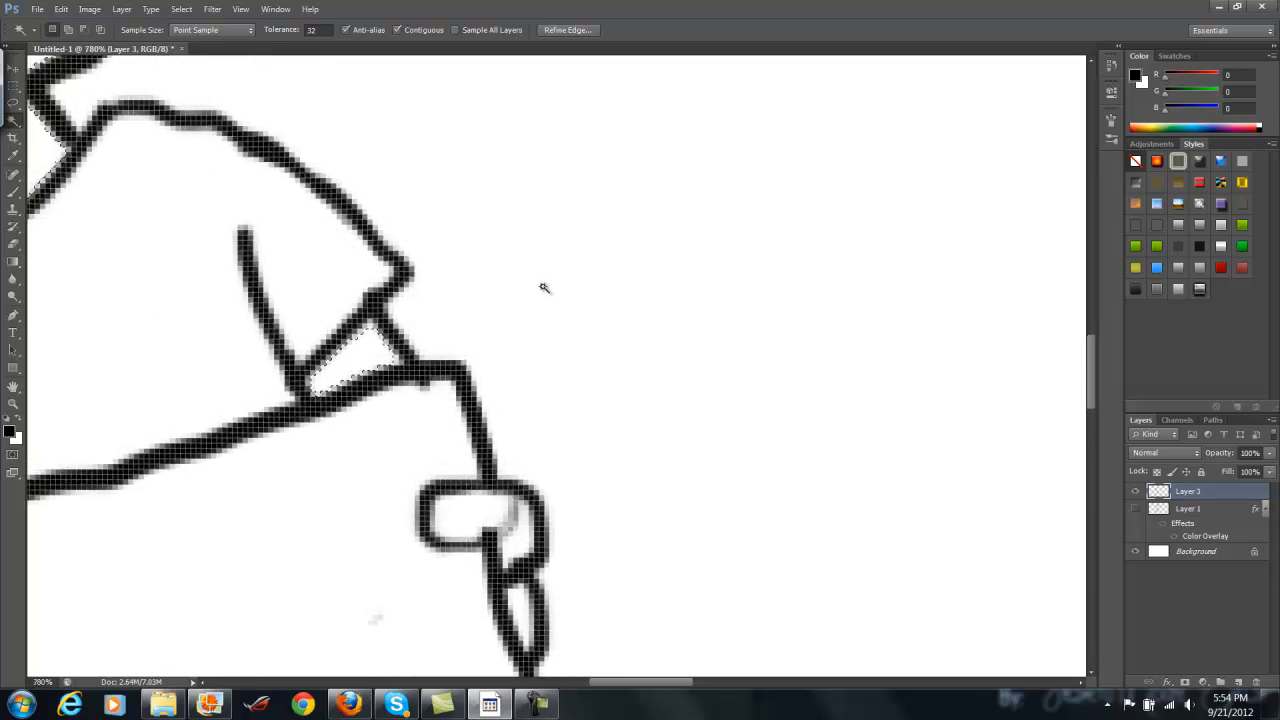
{"action": "scroll", "coordinate": [546, 291], "scroll_direction": "down", "scroll_amount": 5}
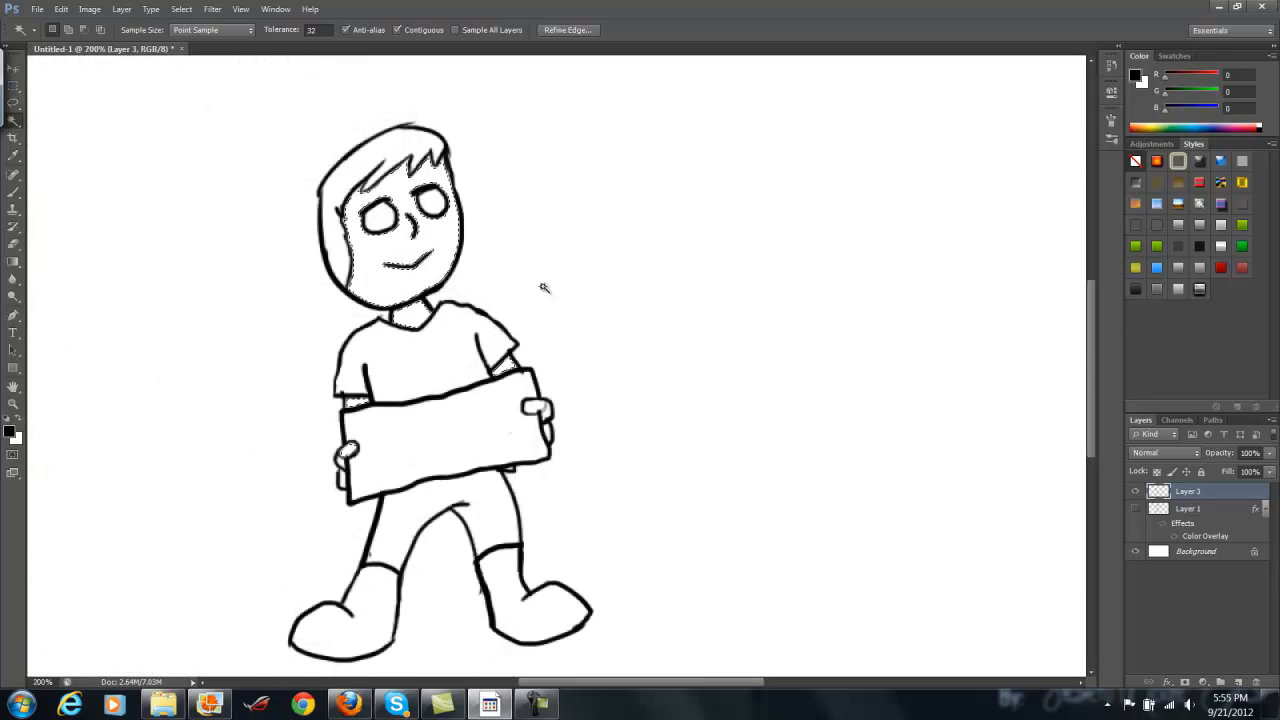
{"action": "key", "text": "ctrl+d"}
Try selecting the figure by picking the empty area around it and inverting the selection, and deselect it
{"action": "left_click", "coordinate": [543, 288]}
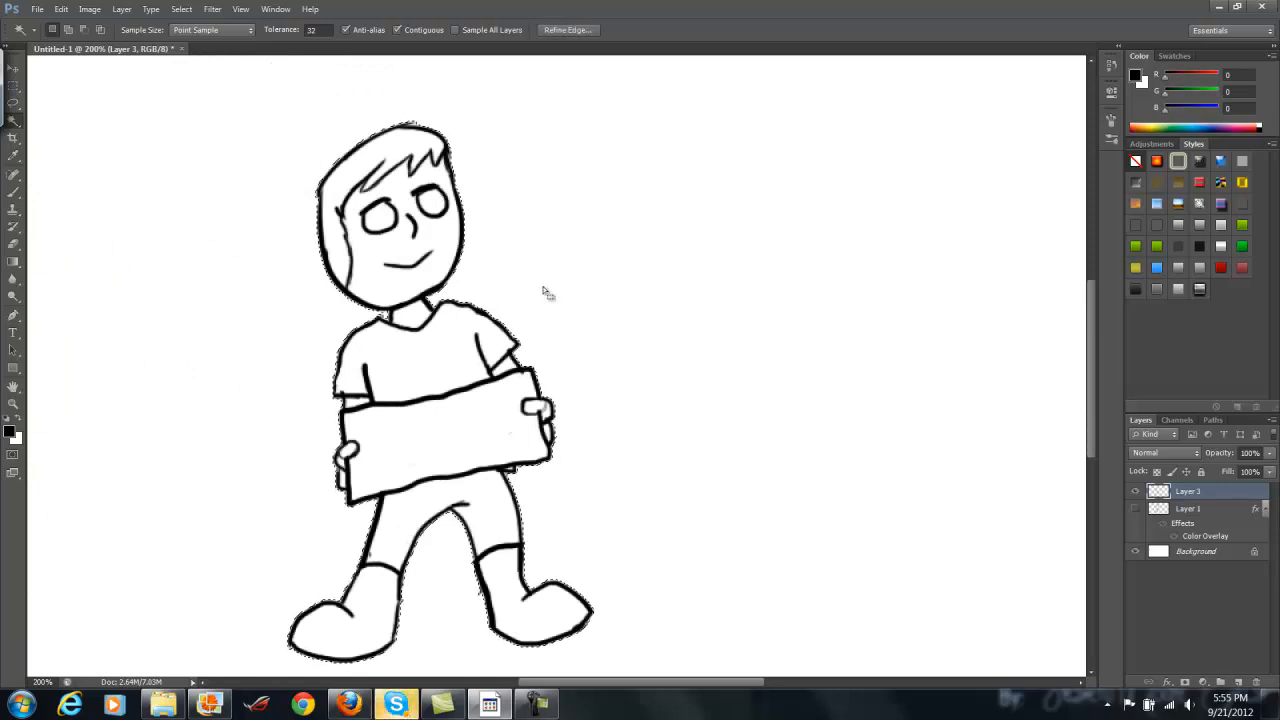
{"action": "key", "text": "ctrl+shift+i"}
{"action": "key", "text": "ctrl+shift+n"}
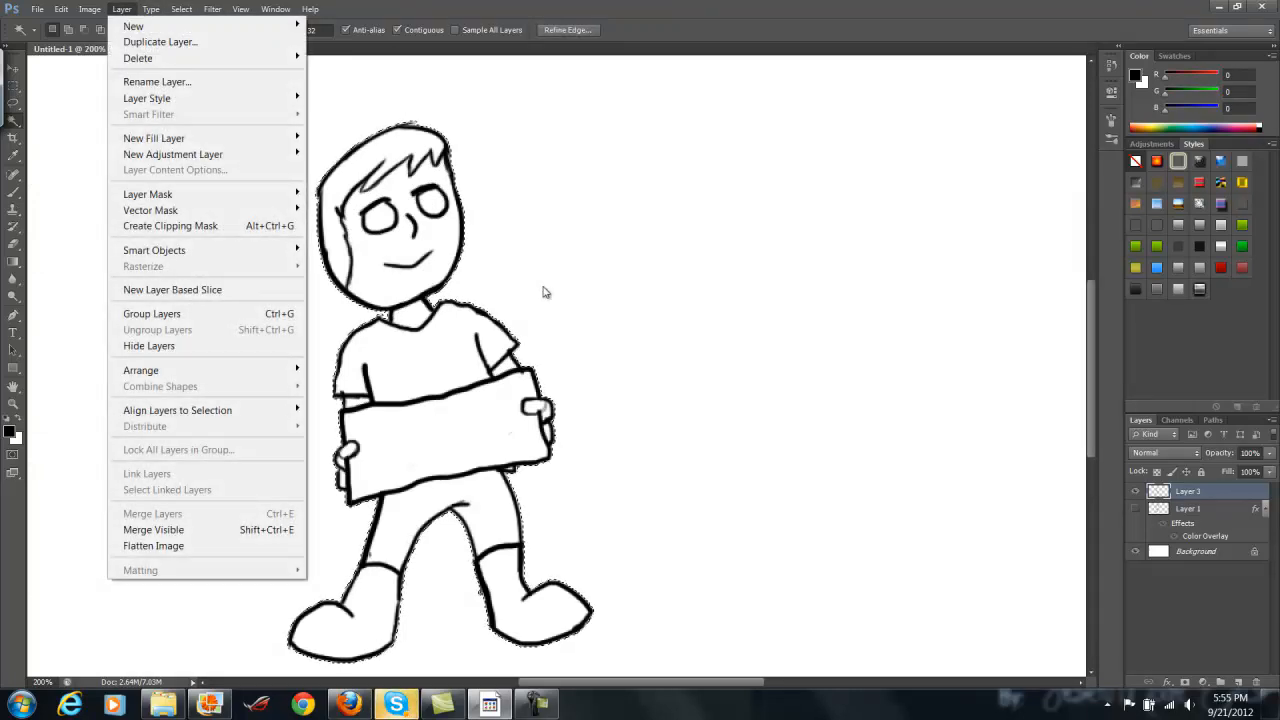
{"action": "key", "text": "Left"}
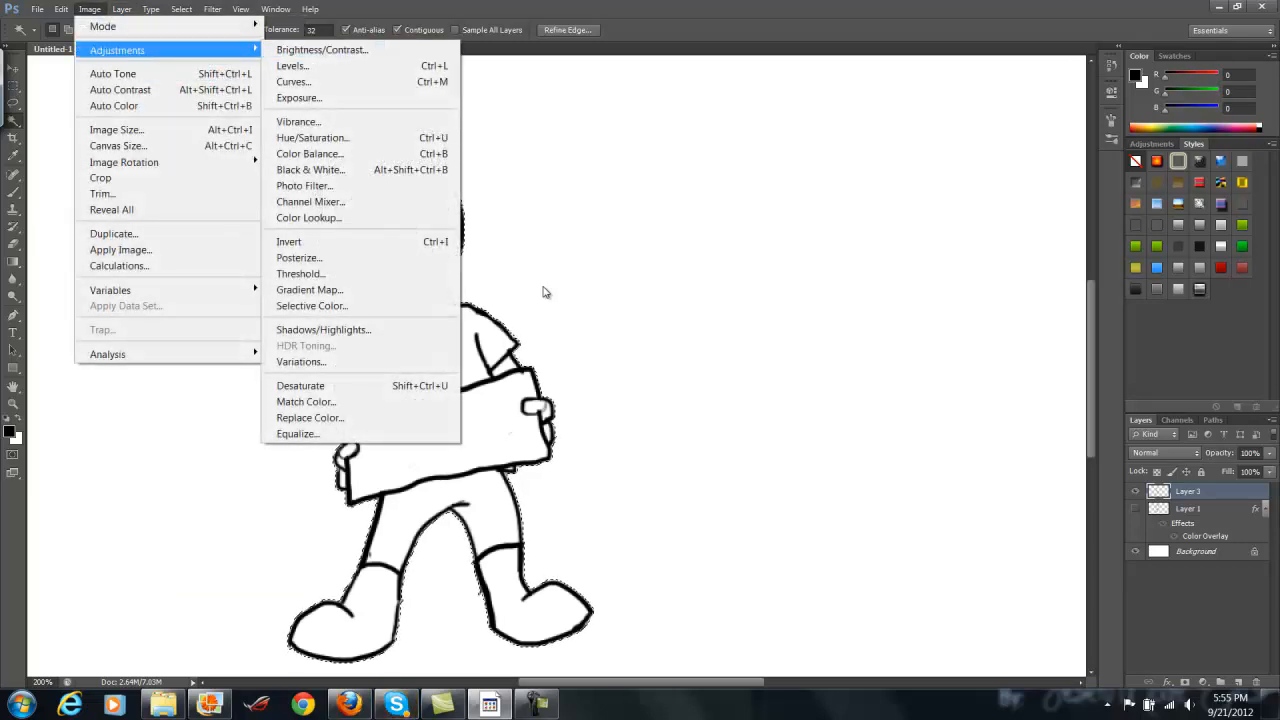
{"action": "key", "text": "Escape"}
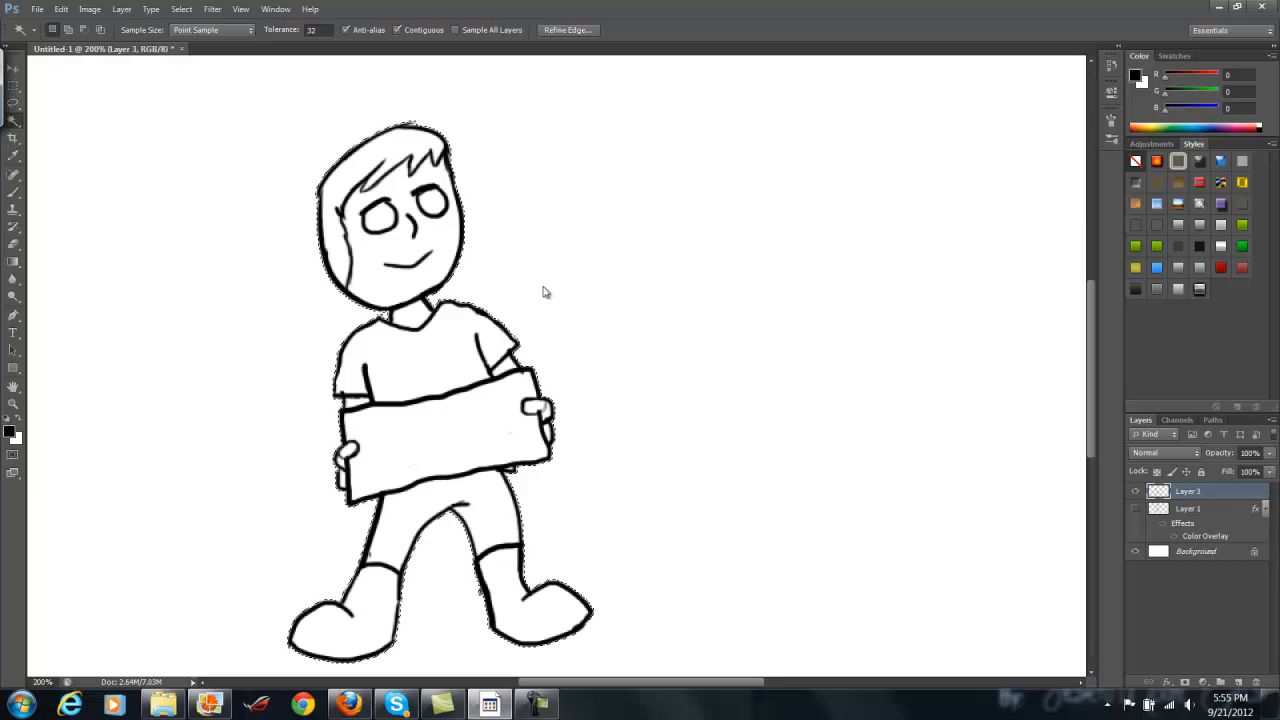
{"action": "key", "text": "ctrl+alt+shift+i"}
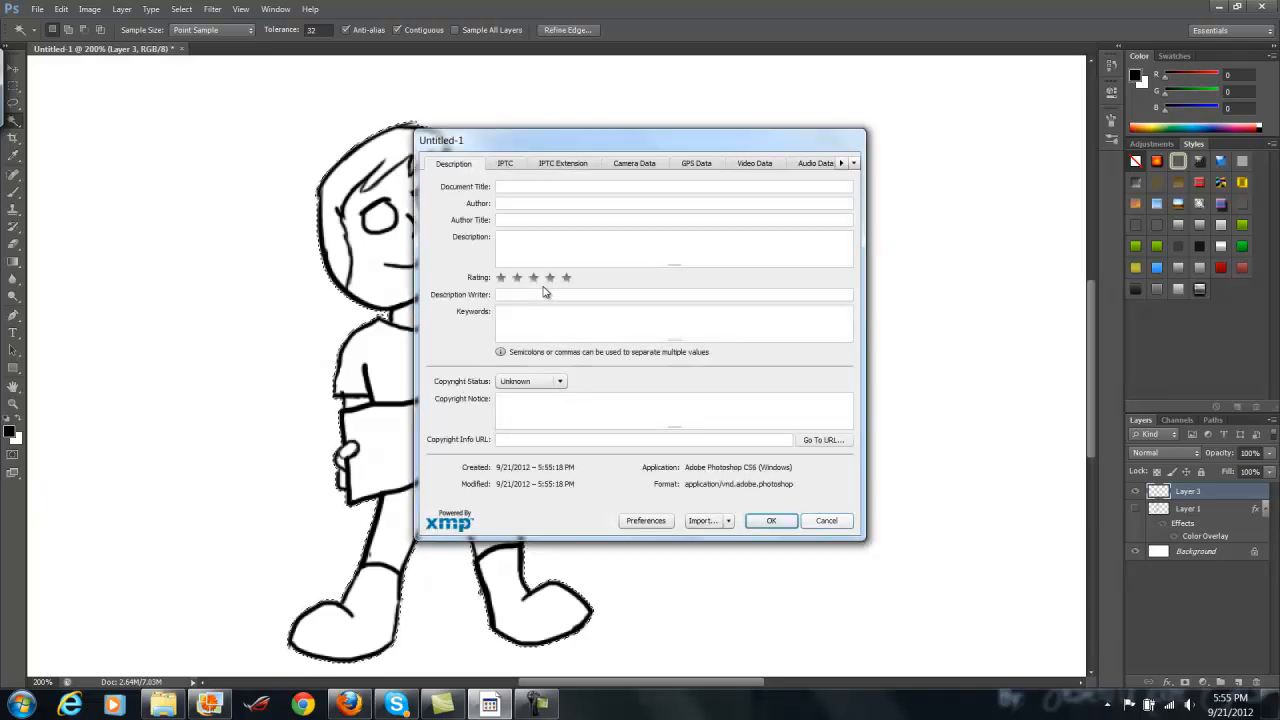
{"action": "key", "text": "Escape"}
{"action": "key", "text": "ctrl+d"}
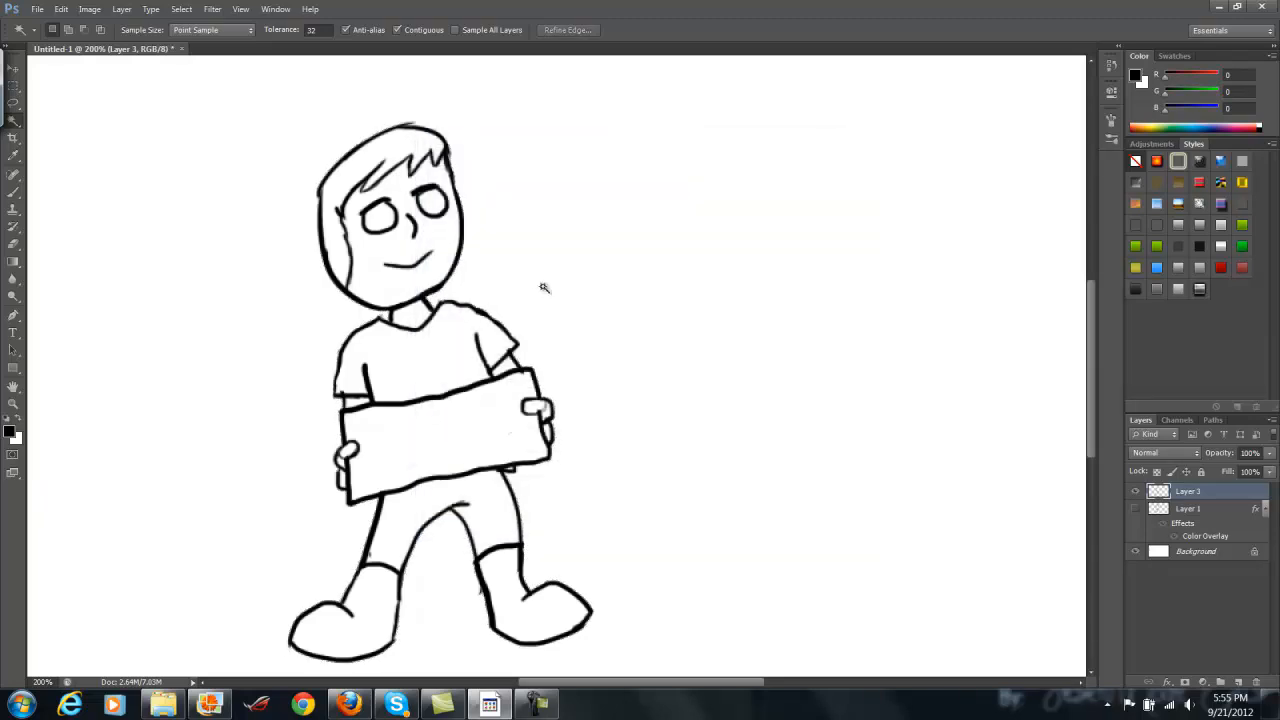
Select the whole figure by inverting a Magic Wand selection of the surrounding area, and contract the selection by 2 pixels
{"action": "left_click", "coordinate": [544, 288]}
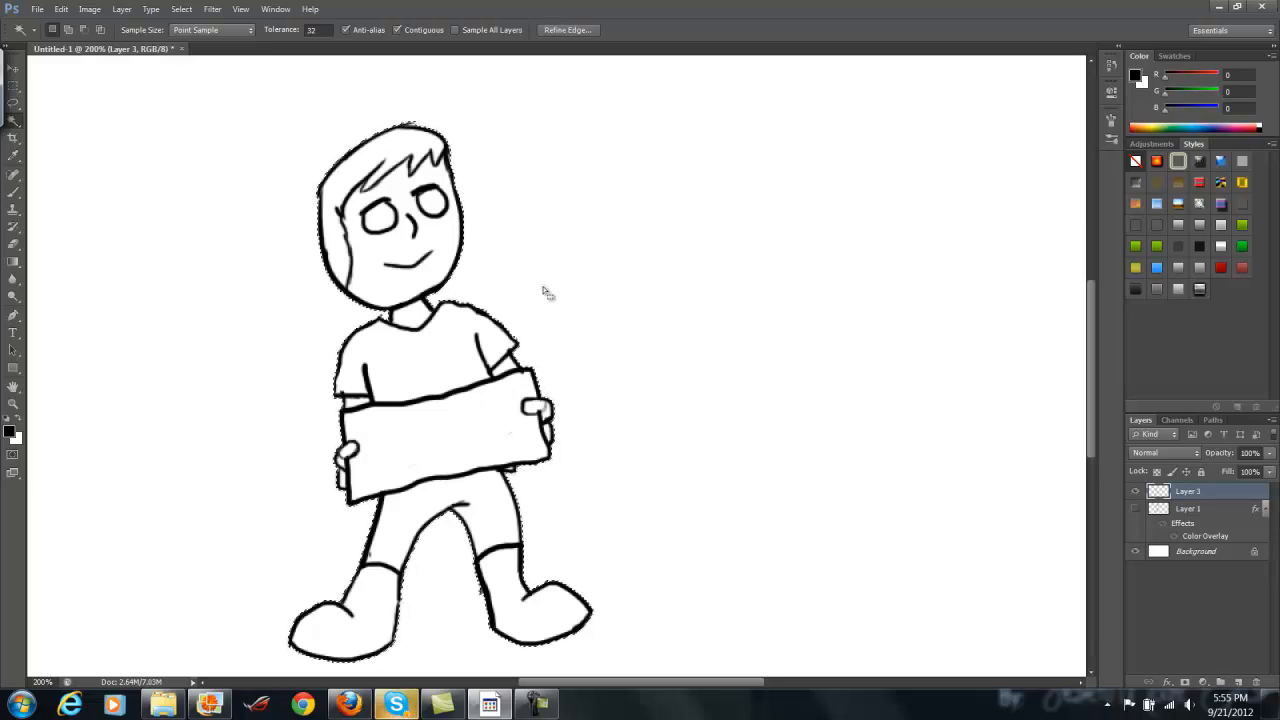
{"action": "left_click", "coordinate": [90, 9]}
{"action": "mouse_move", "coordinate": [122, 9]}
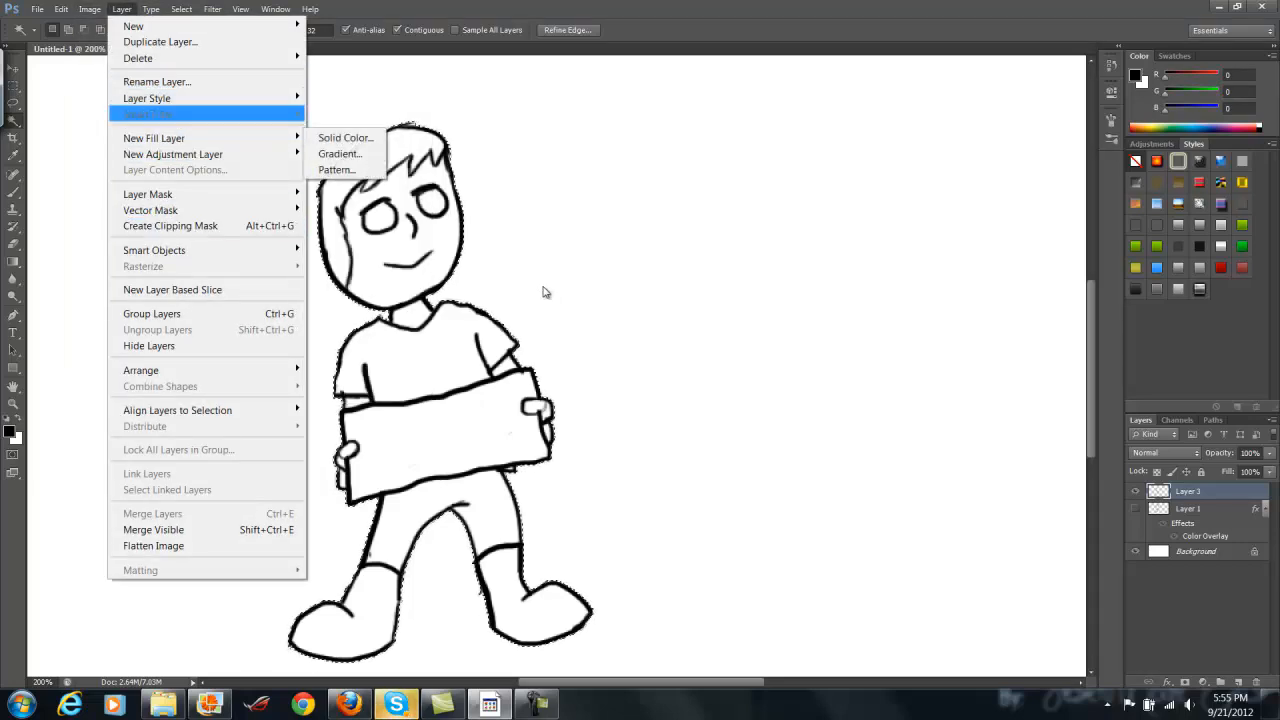
{"action": "mouse_move", "coordinate": [181, 9]}
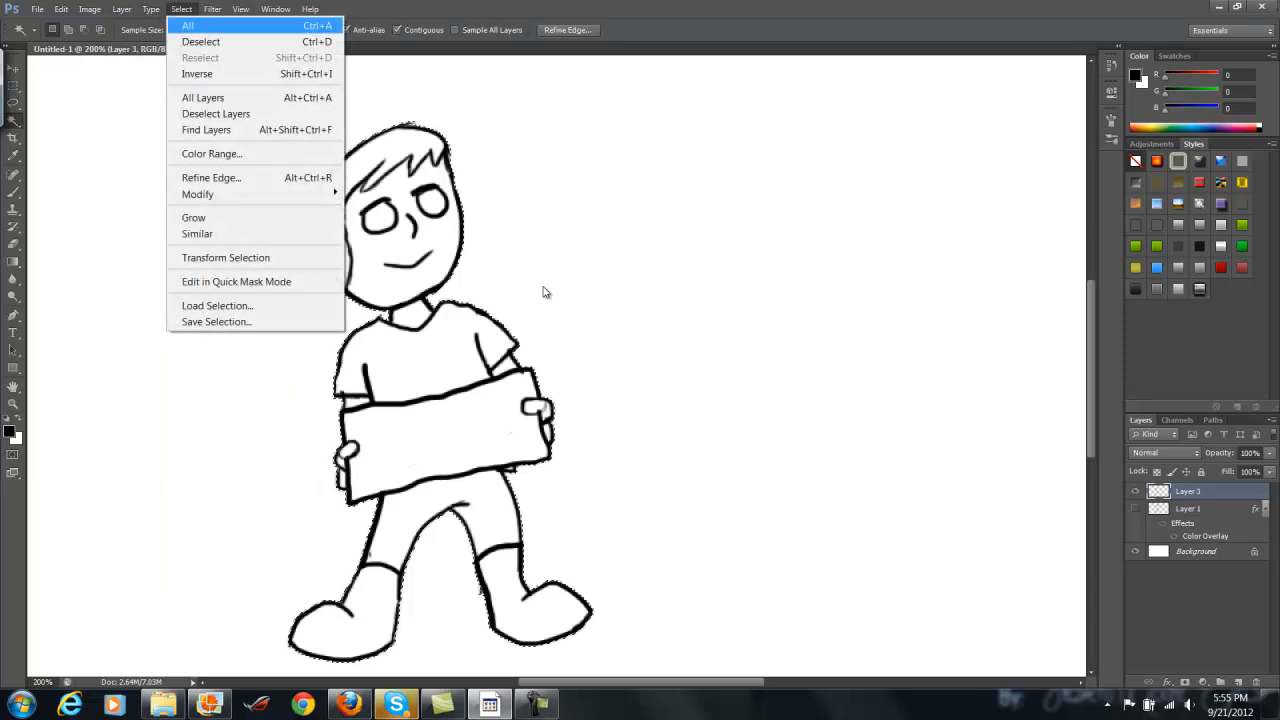
{"action": "mouse_move", "coordinate": [197, 194]}
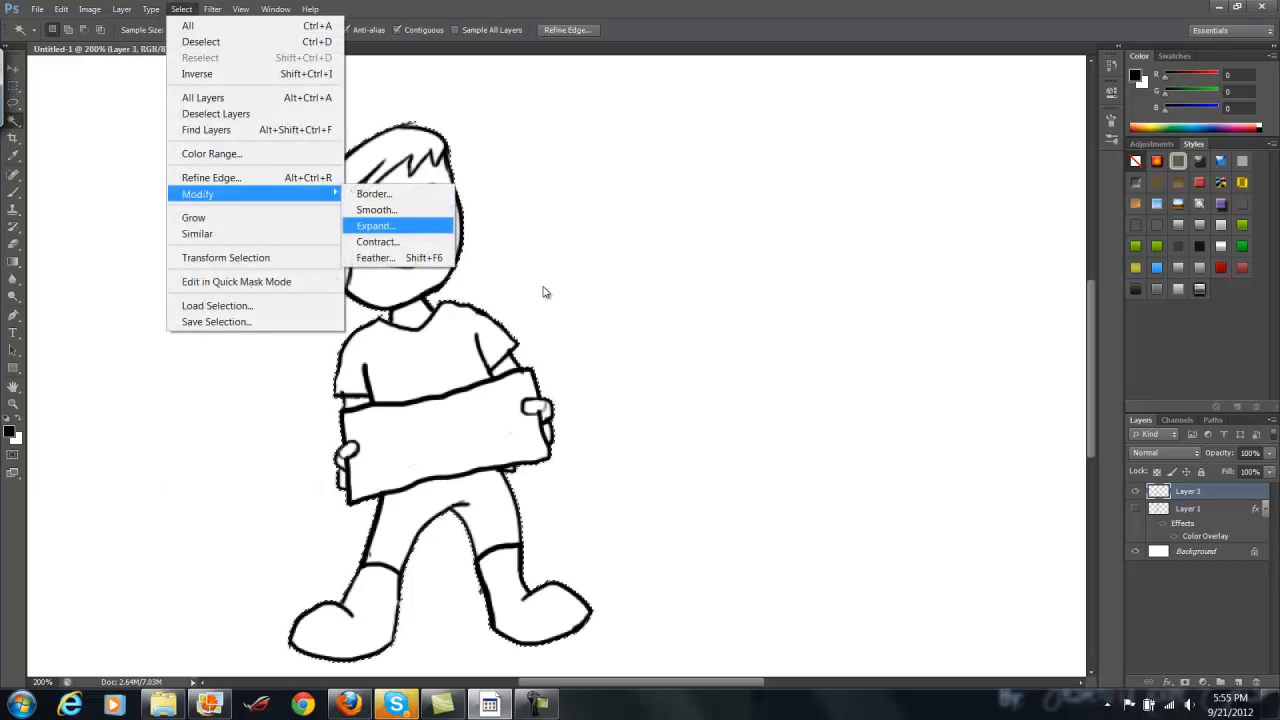
{"action": "left_click", "coordinate": [377, 242]}
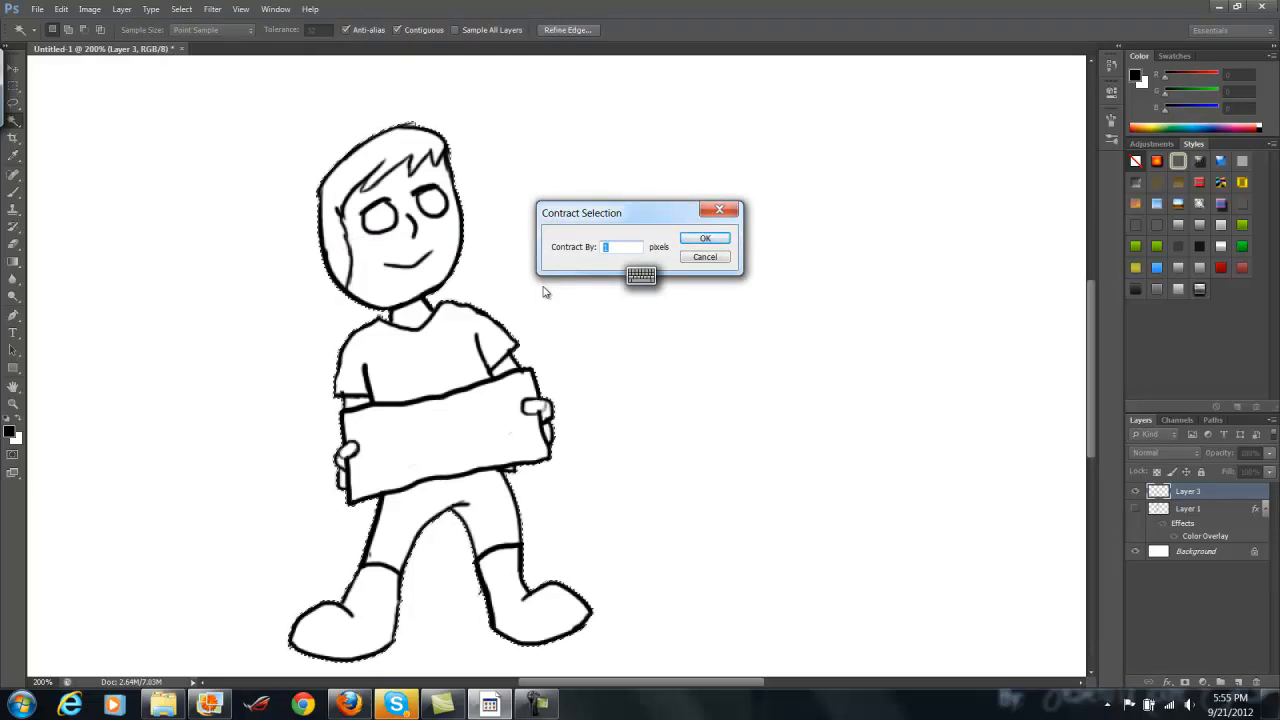
{"action": "type", "text": "2"}
{"action": "key", "text": "Return"}
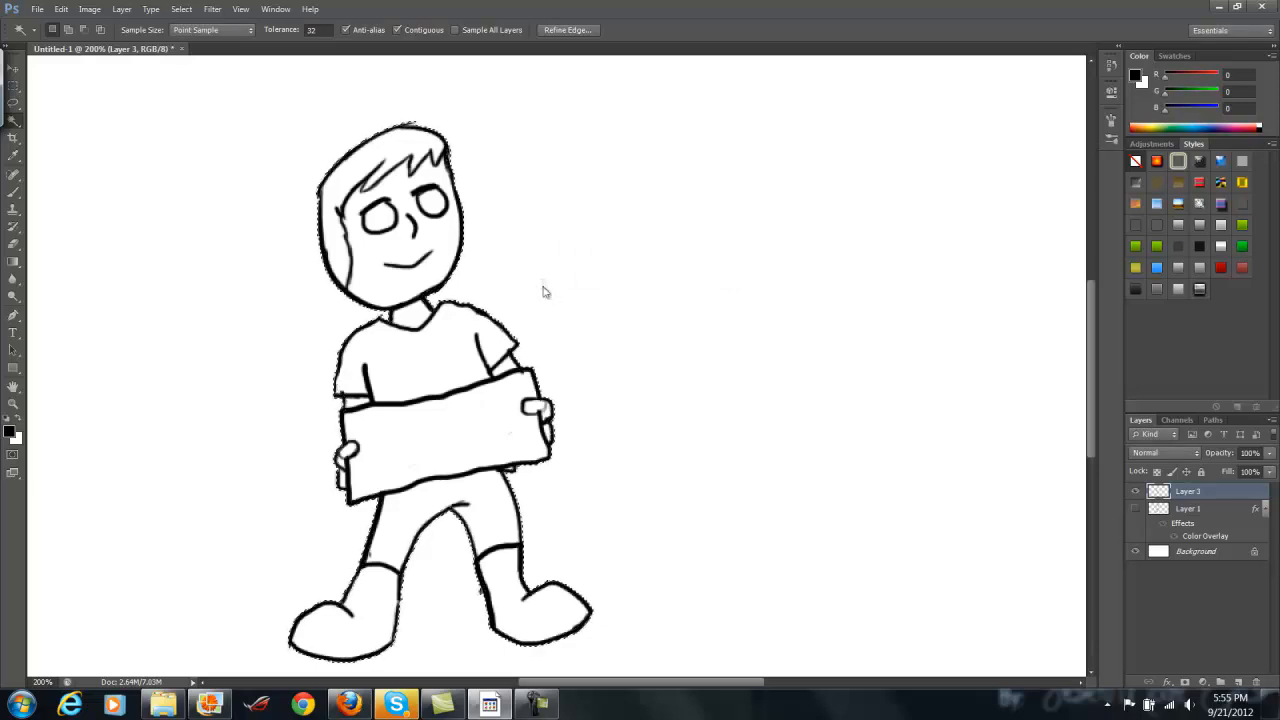
Contract the figure's selection once more by 2 pixels so its edge lies within the black outline
{"action": "key", "text": "alt+s"}
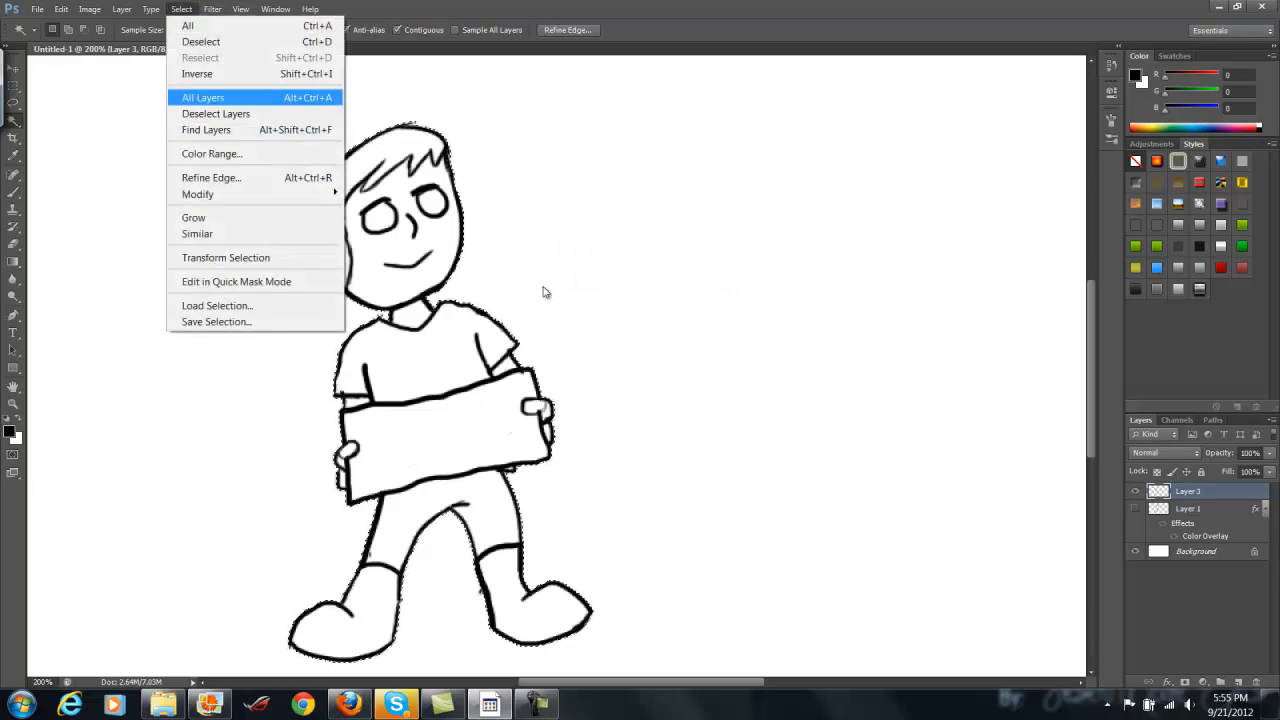
{"action": "key", "text": "Right"}
{"action": "key", "text": "Down"}
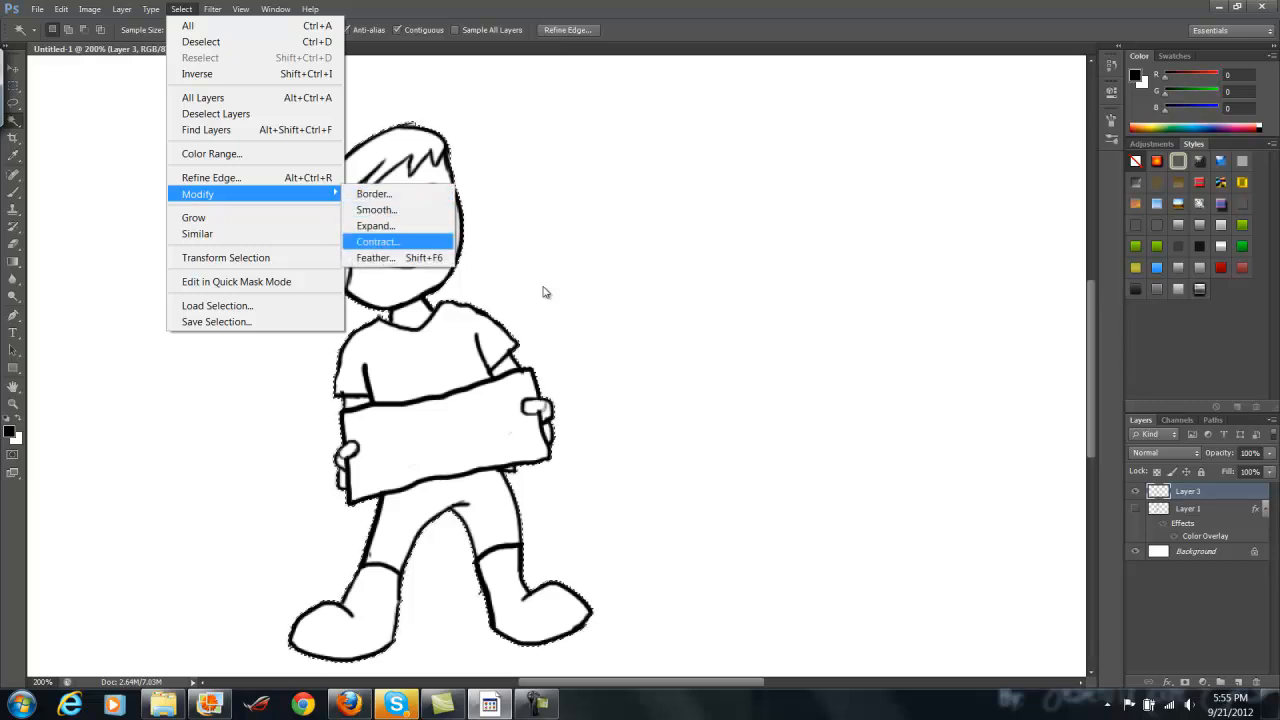
{"action": "key", "text": "Return"}
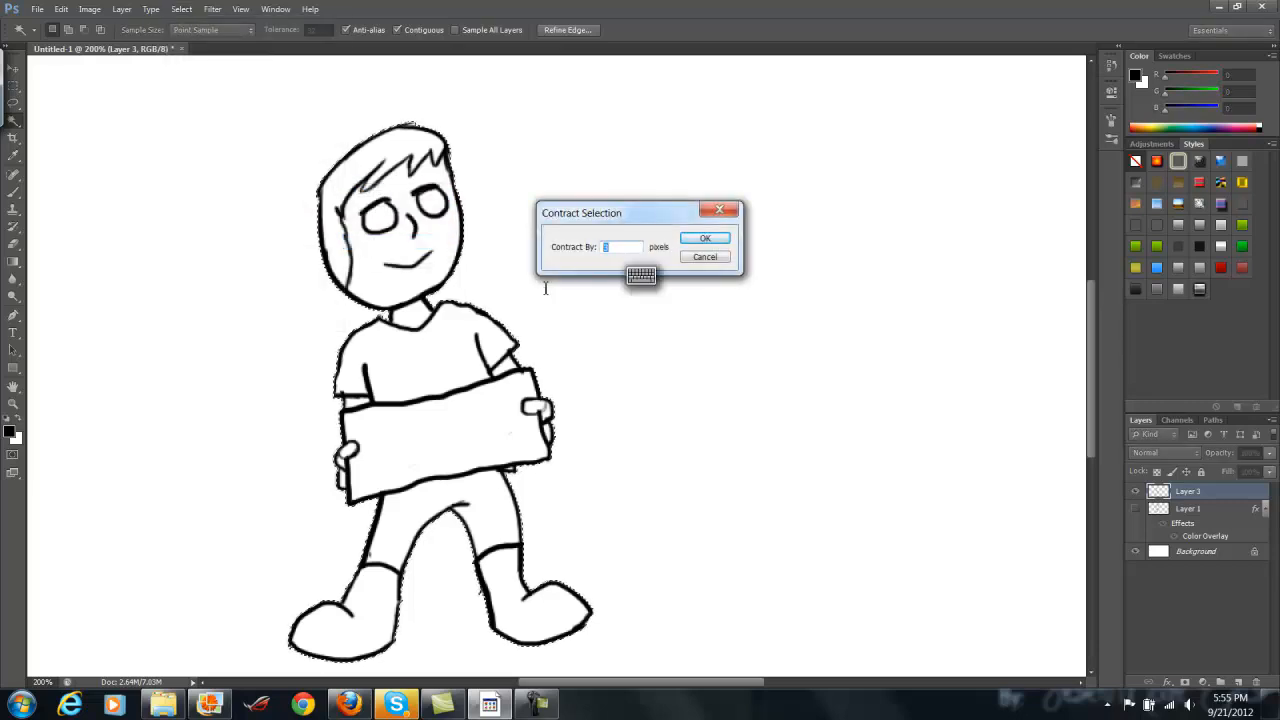
{"action": "type", "text": "2"}
{"action": "key", "text": "Return"}
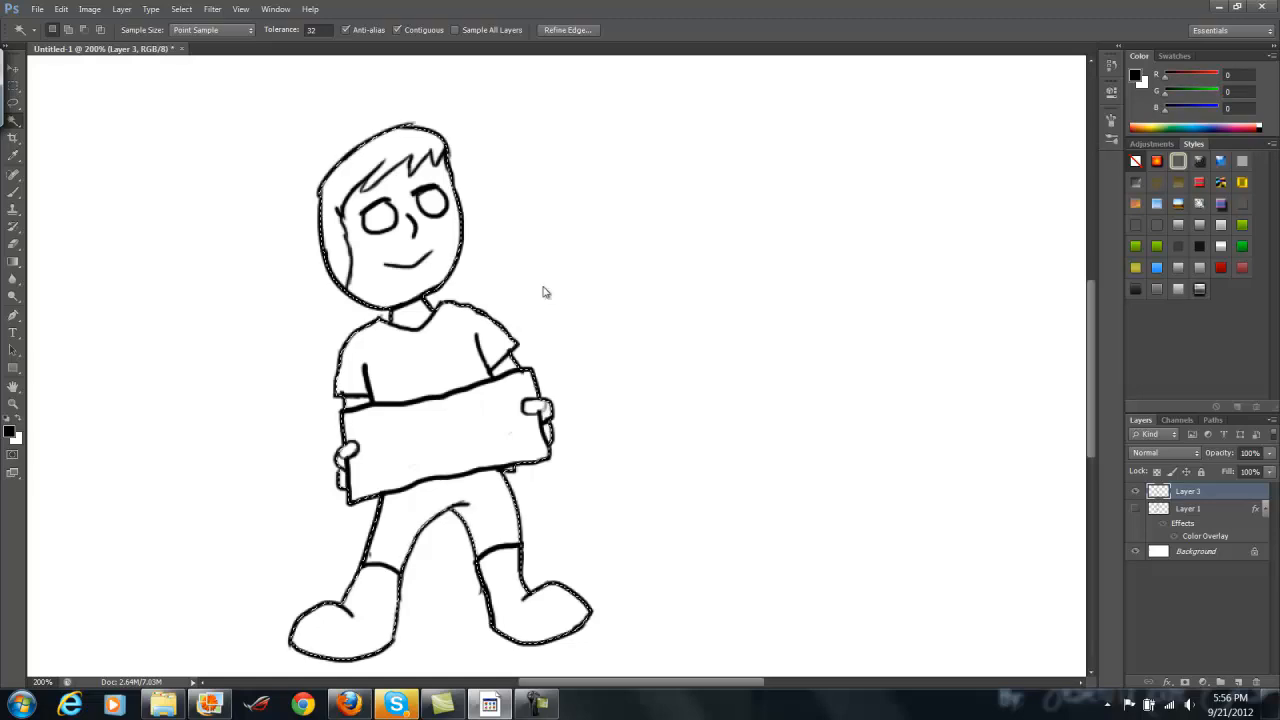
Set the foreground colour to the skin-tone swatch f1c585 and fill the selected figure with it
{"action": "left_click", "coordinate": [9, 431]}
{"action": "left_click", "coordinate": [1174, 56]}
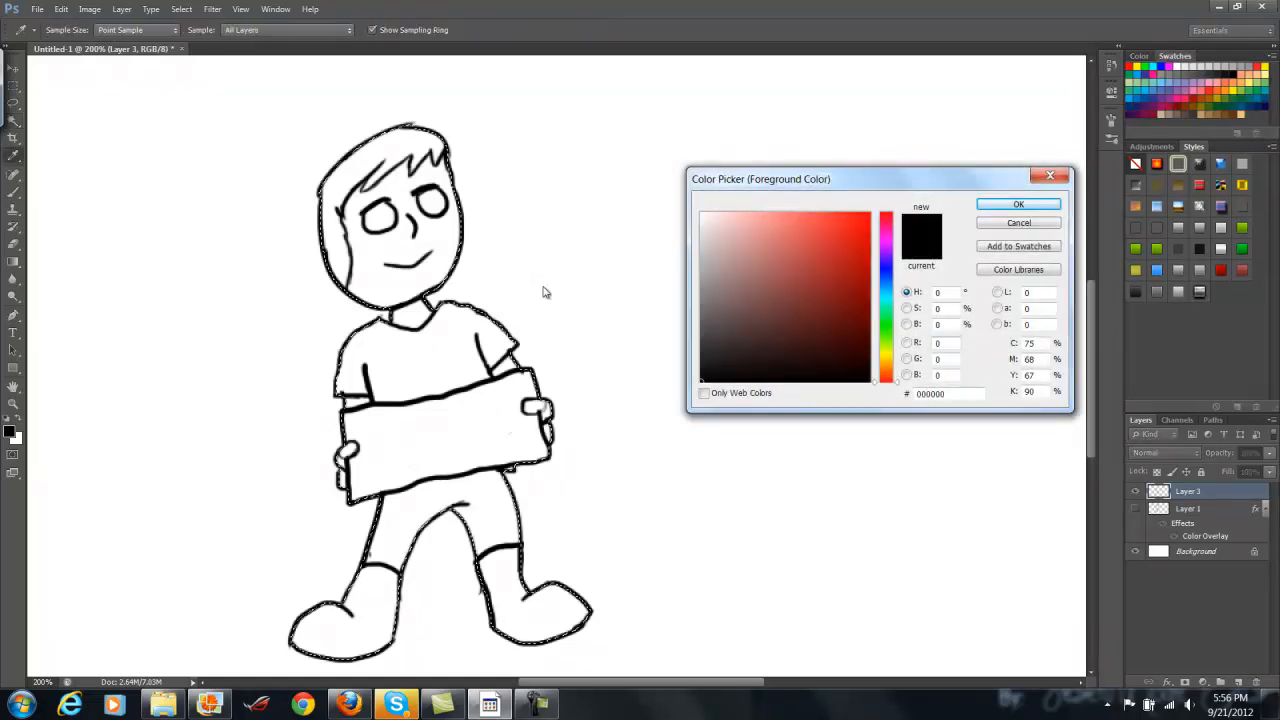
{"action": "left_click", "coordinate": [1241, 114]}
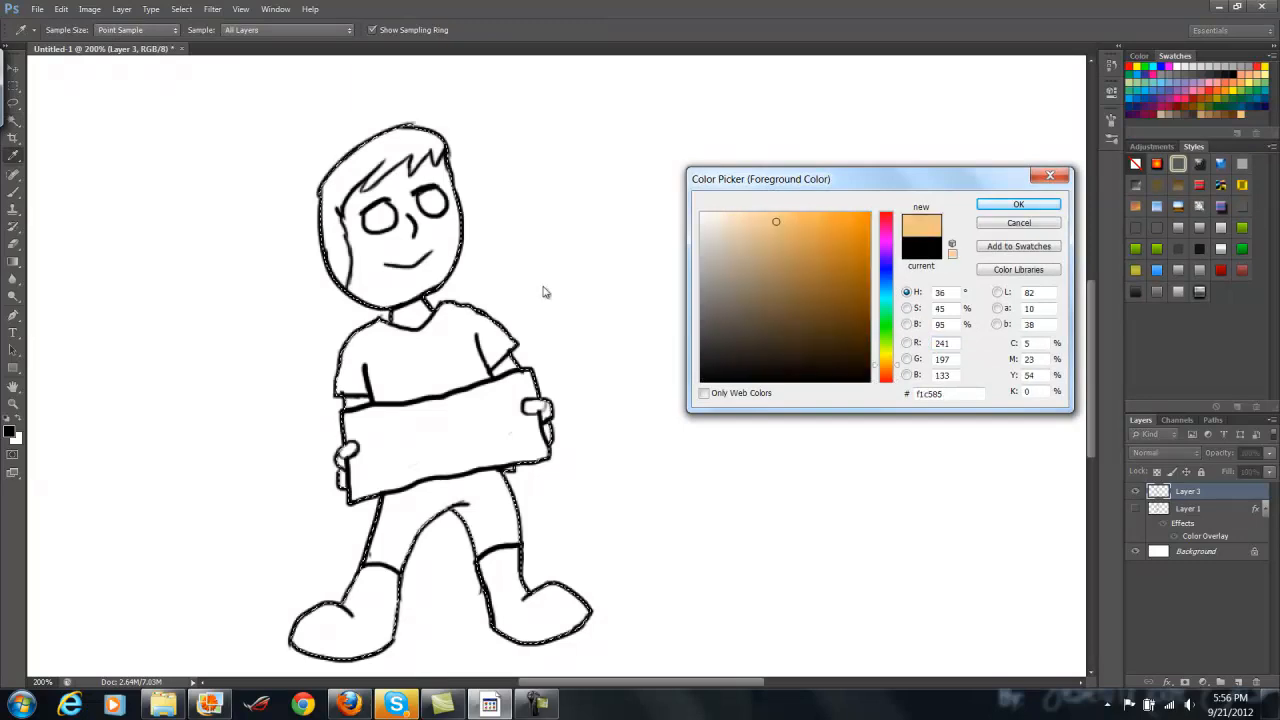
{"action": "left_click", "coordinate": [1018, 204]}
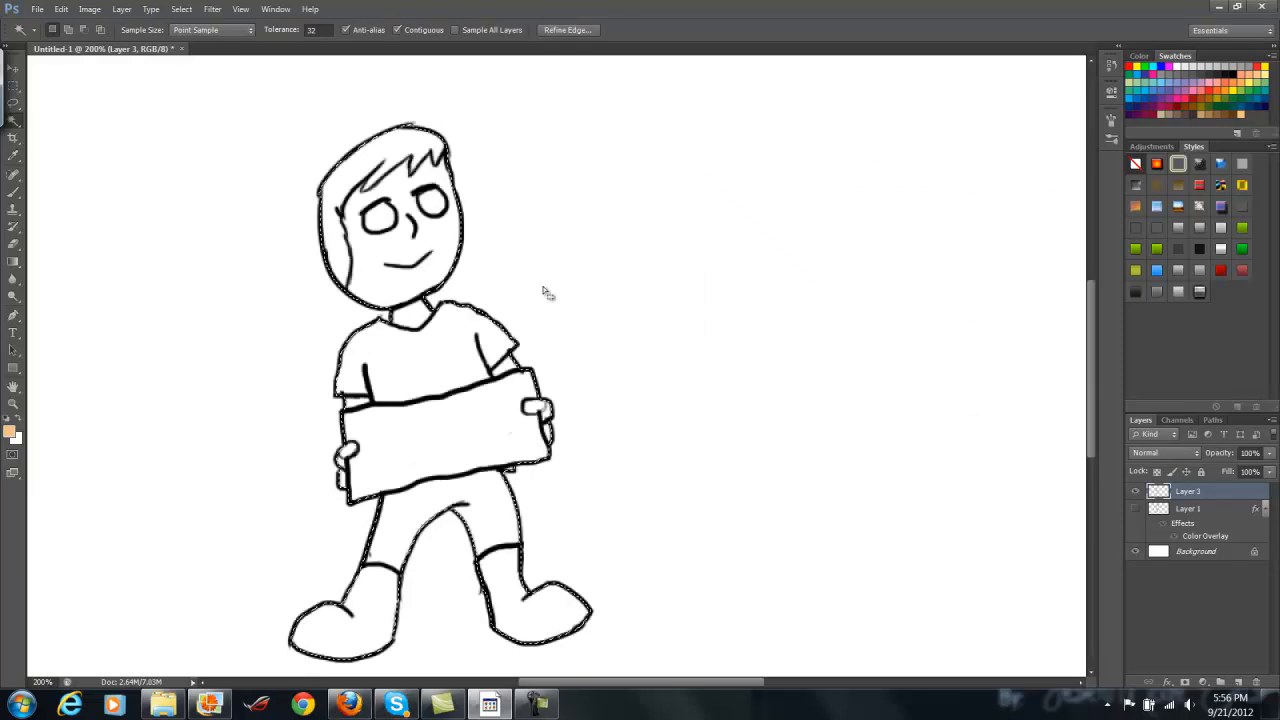
{"action": "key", "text": "alt+BackSpace"}
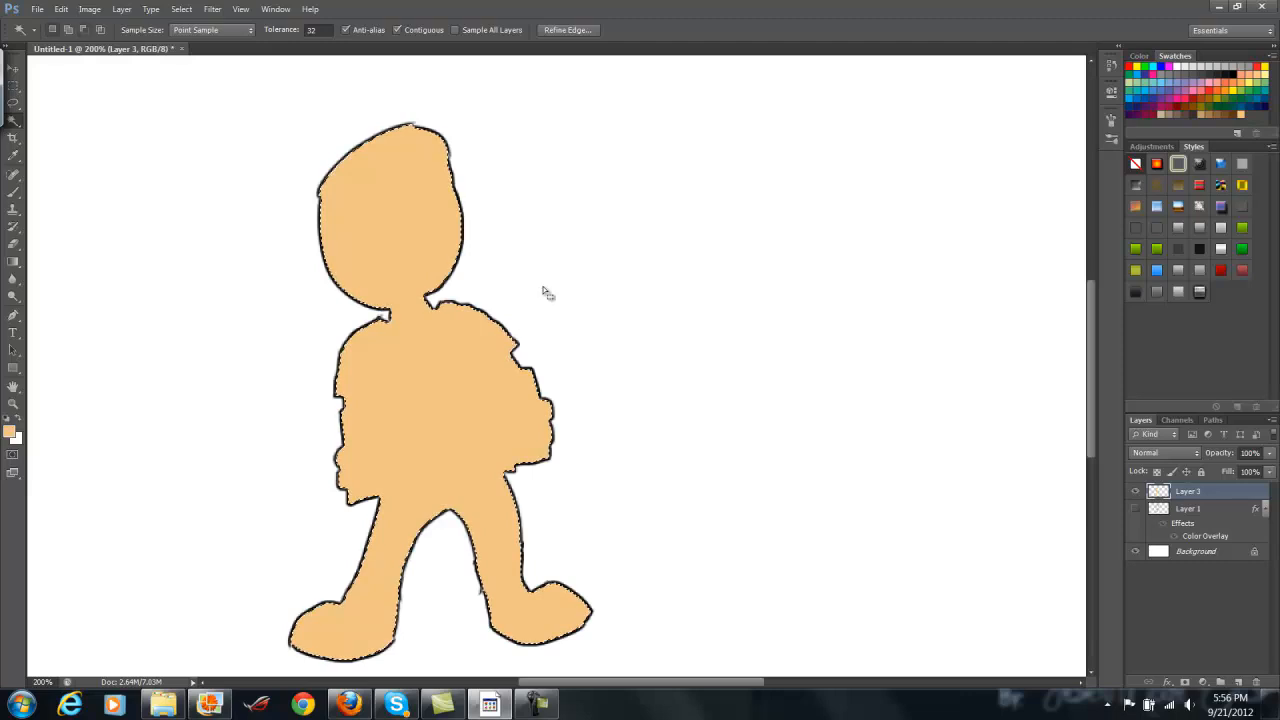
Undo the skin-tone fill, redo it on a new layer placed beneath the line art, and deselect the figure
{"action": "key", "text": "ctrl+z"}
{"action": "key", "text": "ctrl+shift+alt+n"}
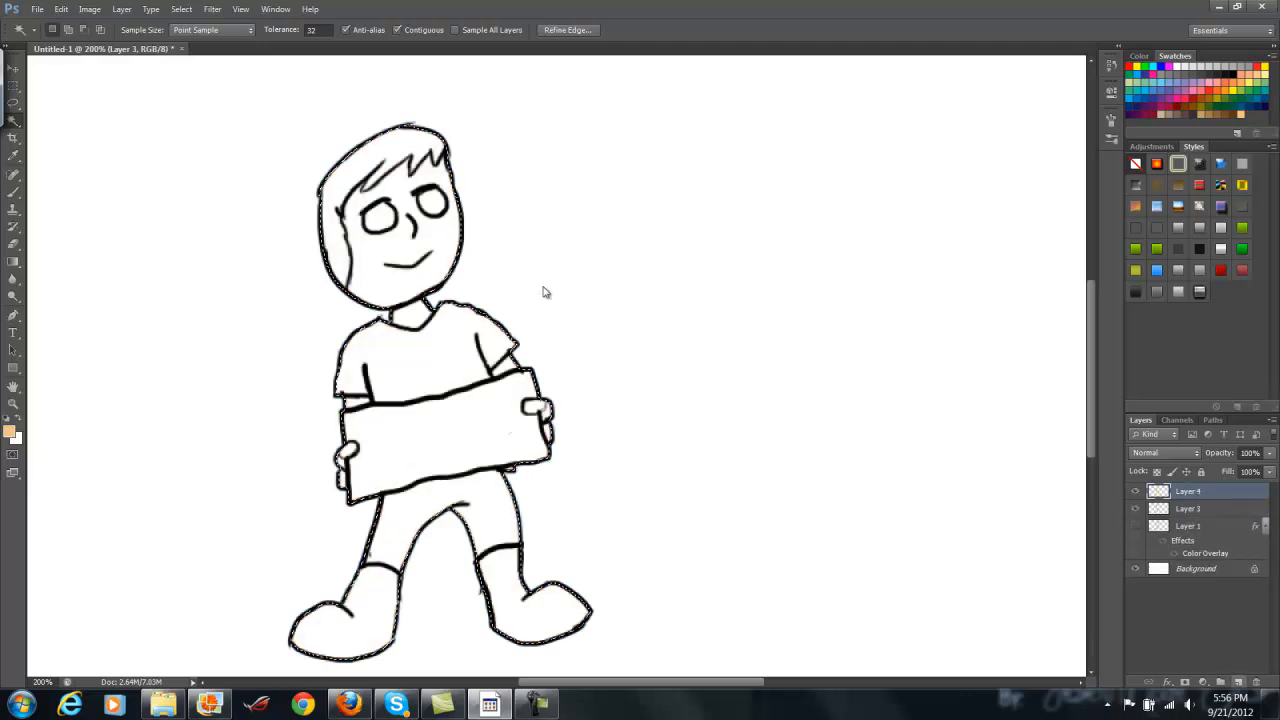
{"action": "key", "text": "alt+BackSpace"}
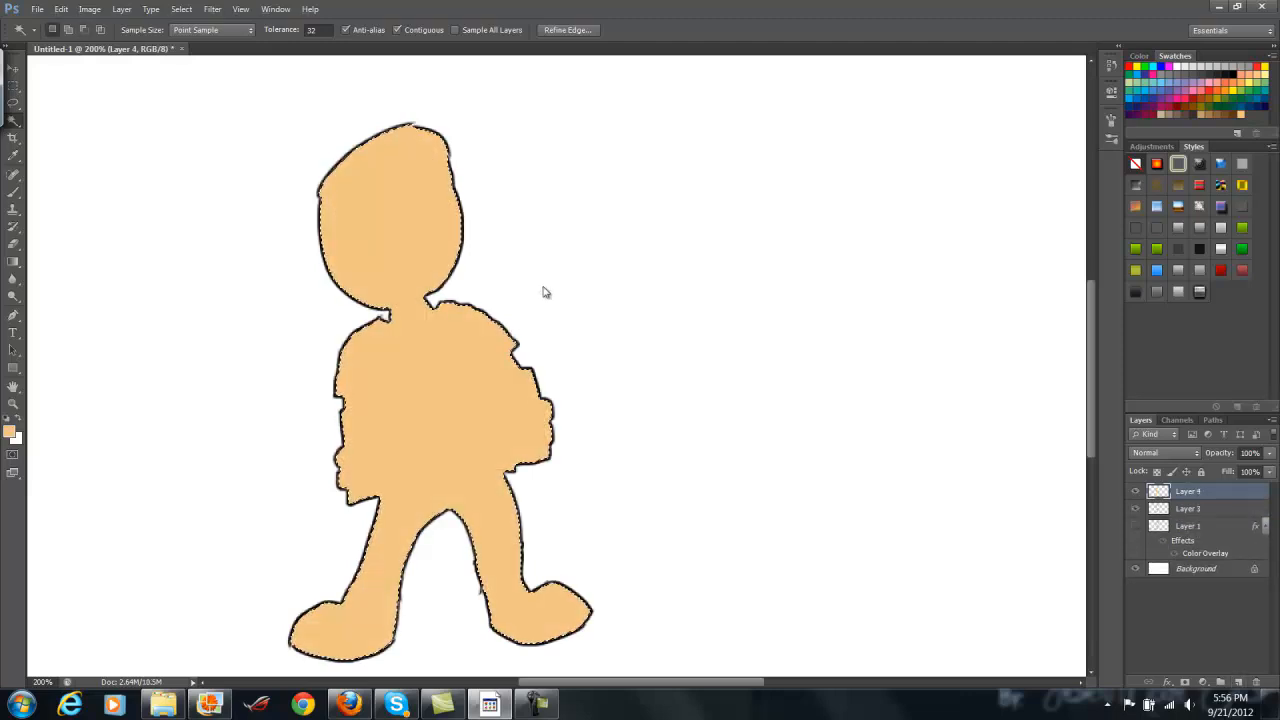
{"action": "key", "text": "ctrl+bracketleft"}
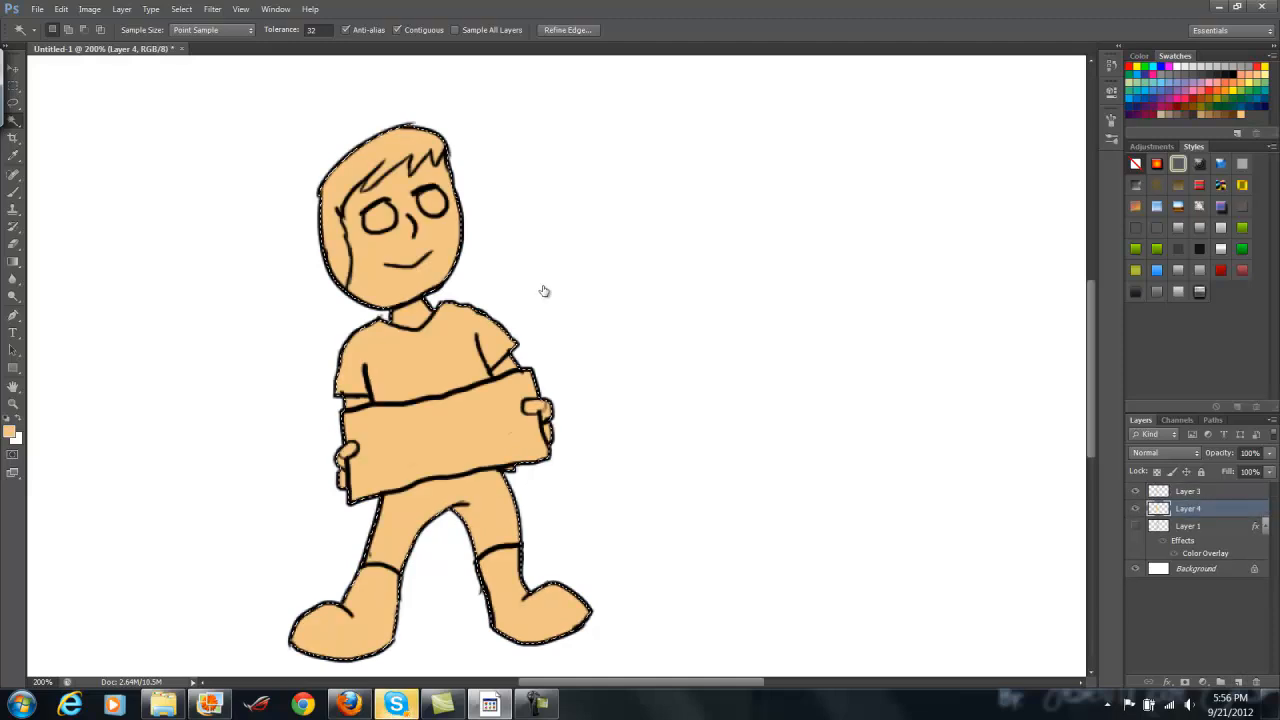
{"action": "key", "text": "ctrl+d"}
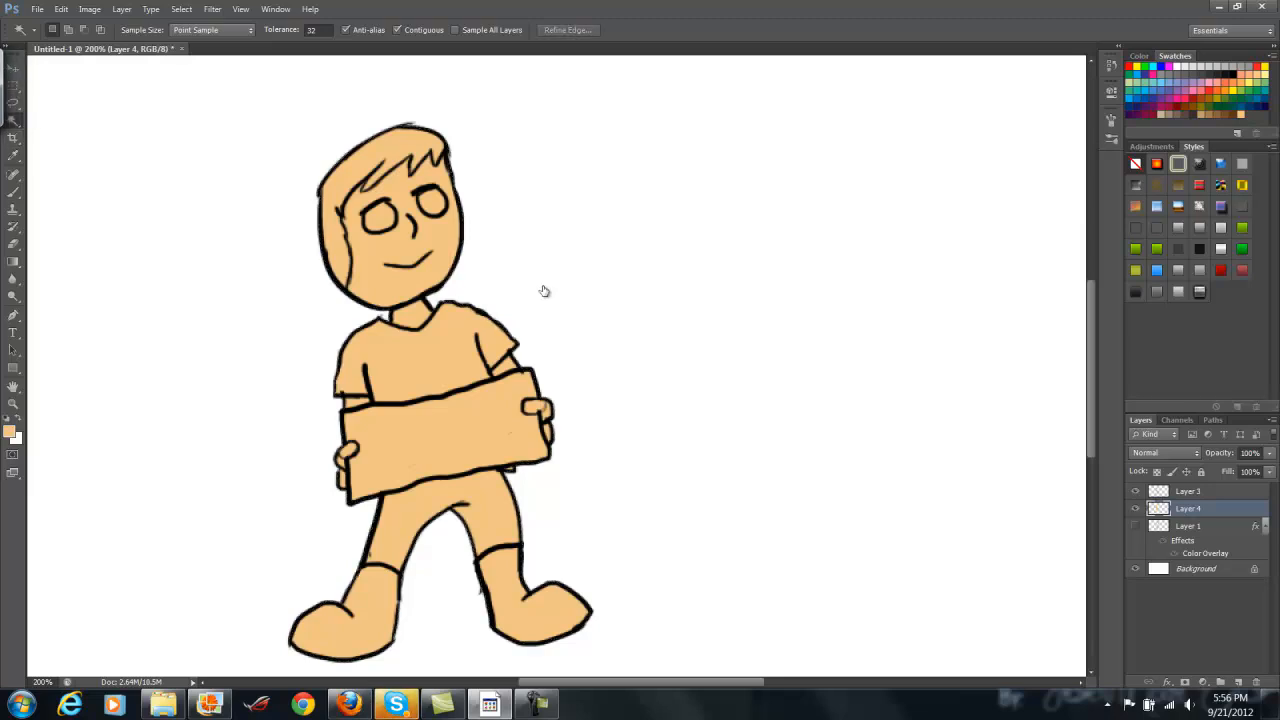
Select the hair area on Layer 3 with the Magic Wand and expand the selection by 3 pixels
{"action": "key", "text": "alt+bracketright"}
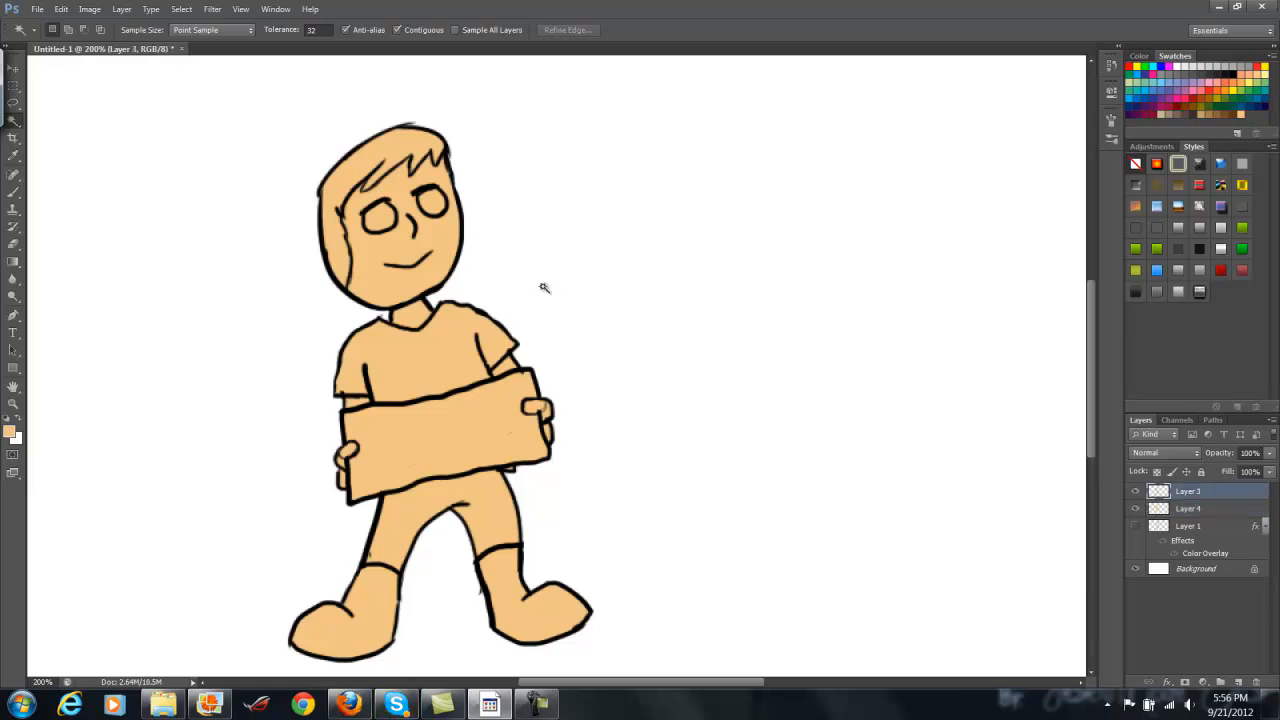
{"action": "left_click", "coordinate": [543, 288]}
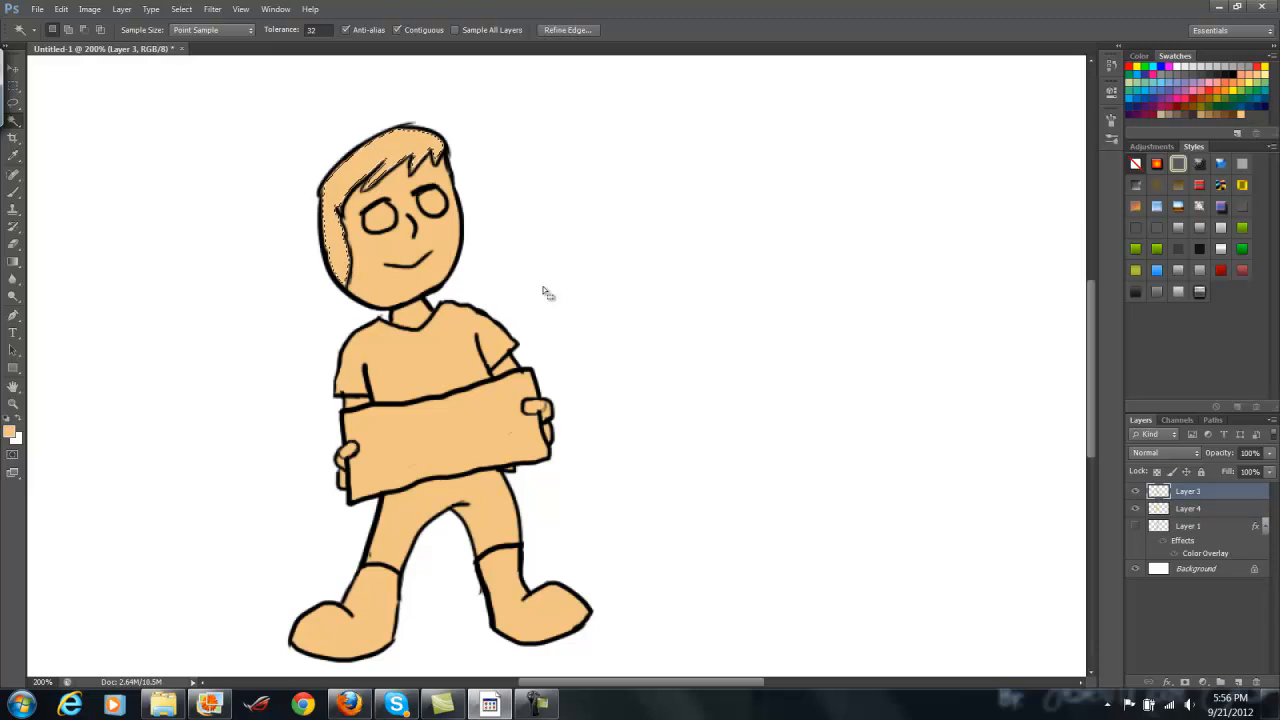
{"action": "key", "text": "alt+s"}
{"action": "key", "text": "m"}
{"action": "key", "text": "e"}
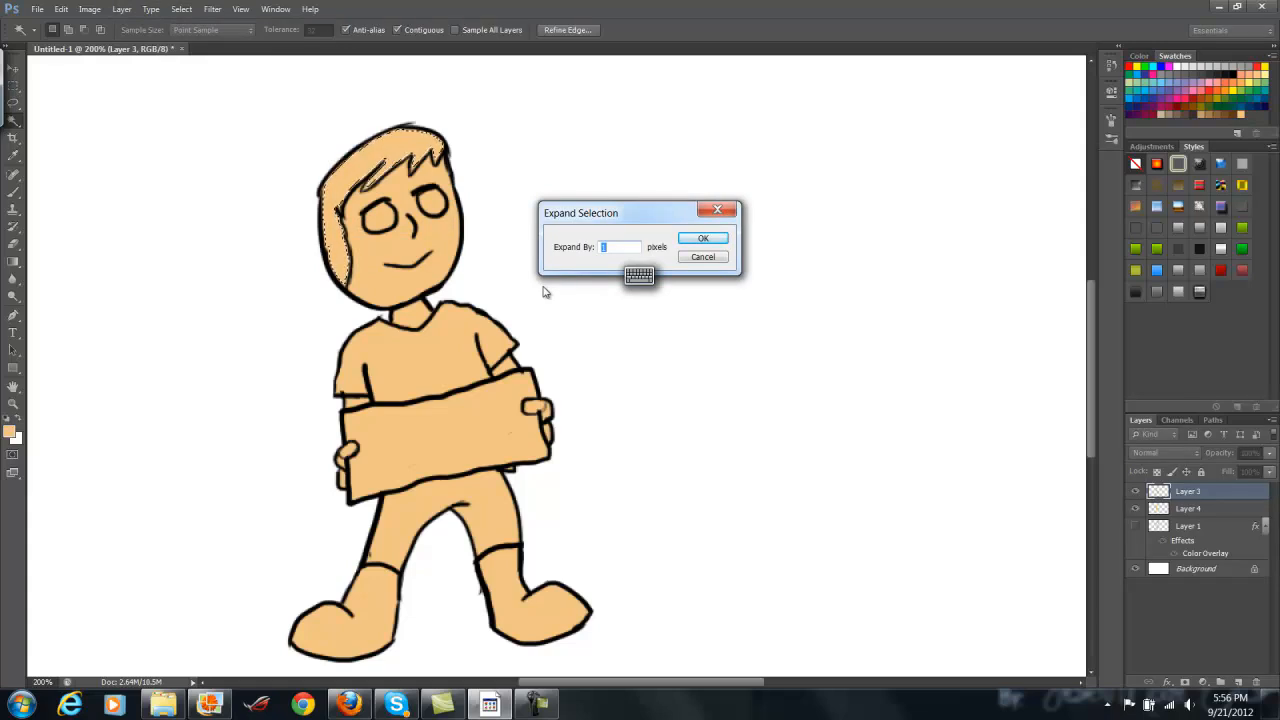
{"action": "type", "text": "3"}
{"action": "key", "text": "Return"}
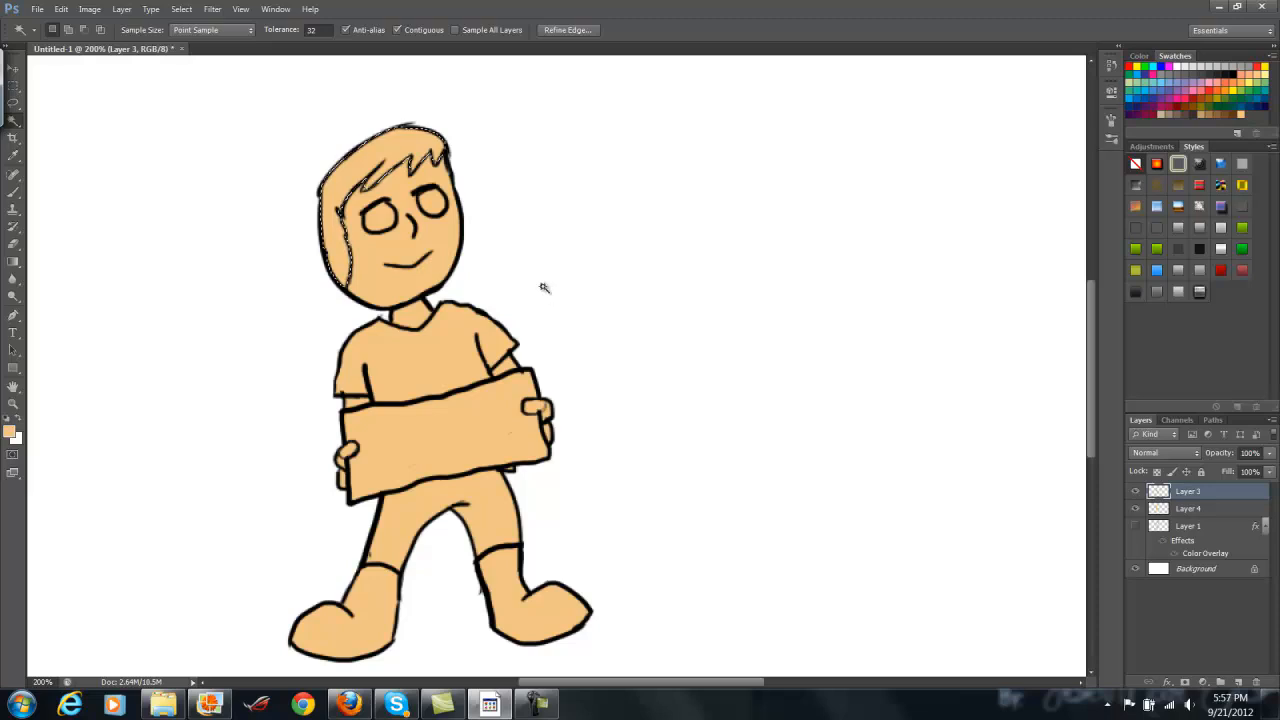
Set the foreground colour to dark brown 211a10, try filling the hair with it on Layer 3, and undo that fill
{"action": "left_click", "coordinate": [9, 432]}
{"action": "mouse_move", "coordinate": [778, 221]}
{"action": "left_mouse_down"}
{"action": "mouse_move", "coordinate": [811, 217]}
{"action": "mouse_move", "coordinate": [787, 247]}
{"action": "mouse_move", "coordinate": [791, 212]}
{"action": "mouse_move", "coordinate": [789, 254]}
{"action": "mouse_move", "coordinate": [817, 292]}
{"action": "mouse_move", "coordinate": [779, 352]}
{"action": "mouse_move", "coordinate": [787, 360]}
{"action": "left_mouse_up"}
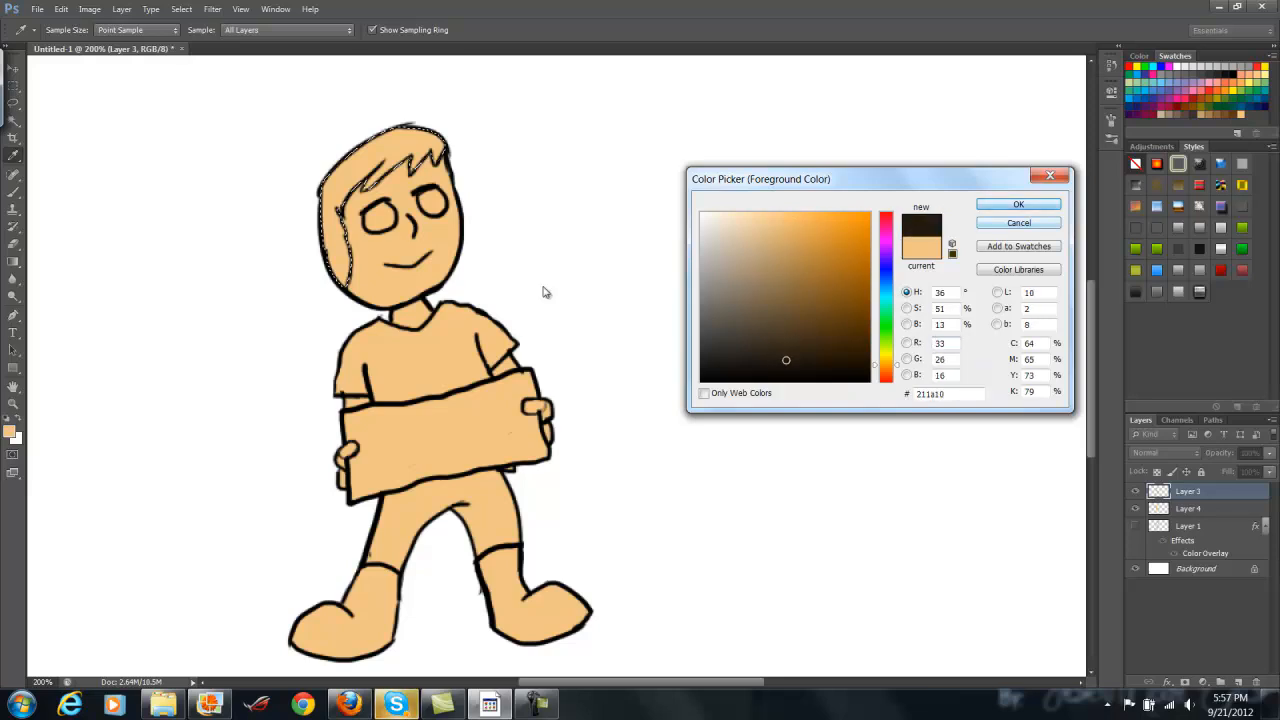
{"action": "left_click", "coordinate": [1018, 204]}
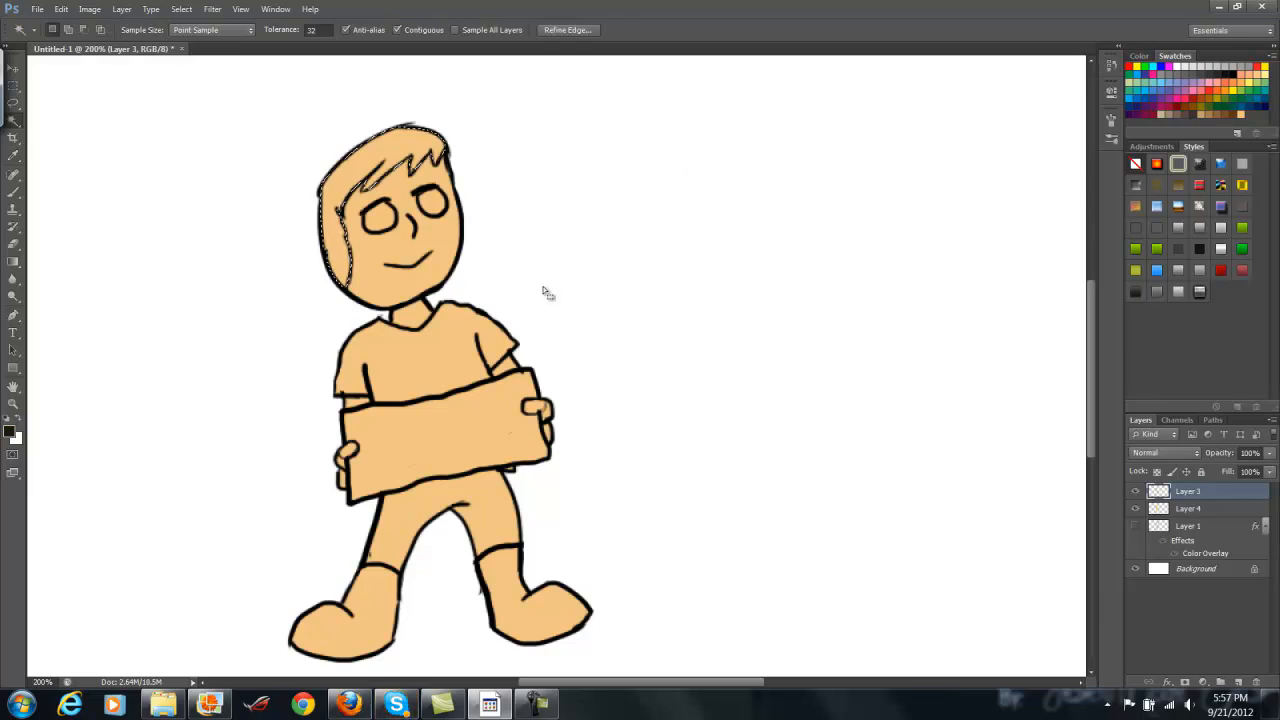
{"action": "key", "text": "alt+BackSpace"}
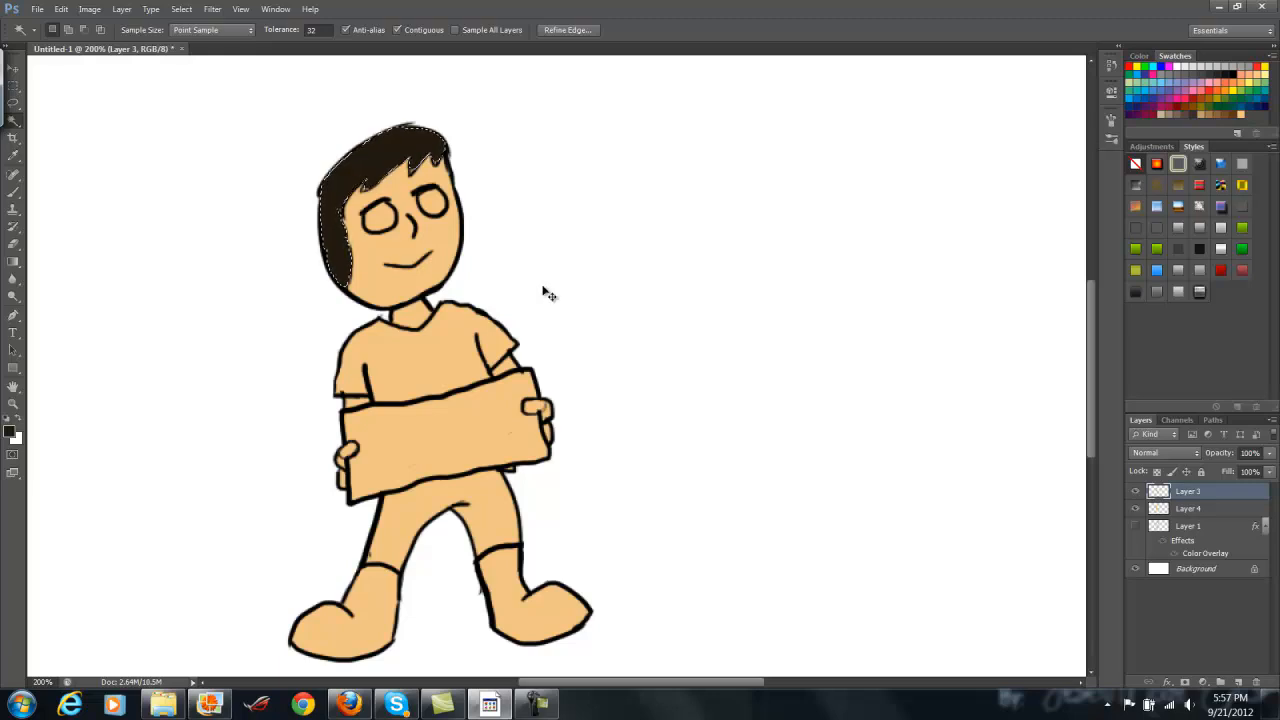
{"action": "key", "text": "ctrl+z"}
Rename Layer 4, which holds the skin-tone fill, as color
{"action": "key", "text": "alt+bracketleft"}
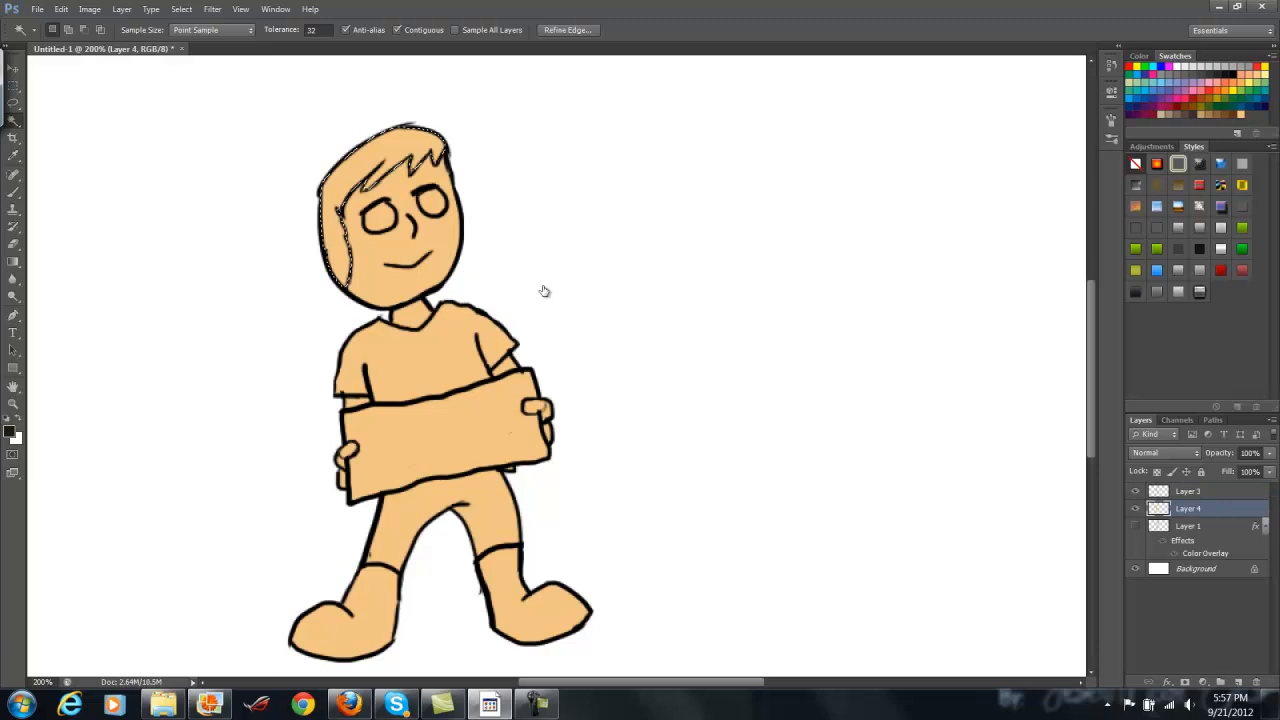
{"action": "right_click", "coordinate": [1190, 508]}
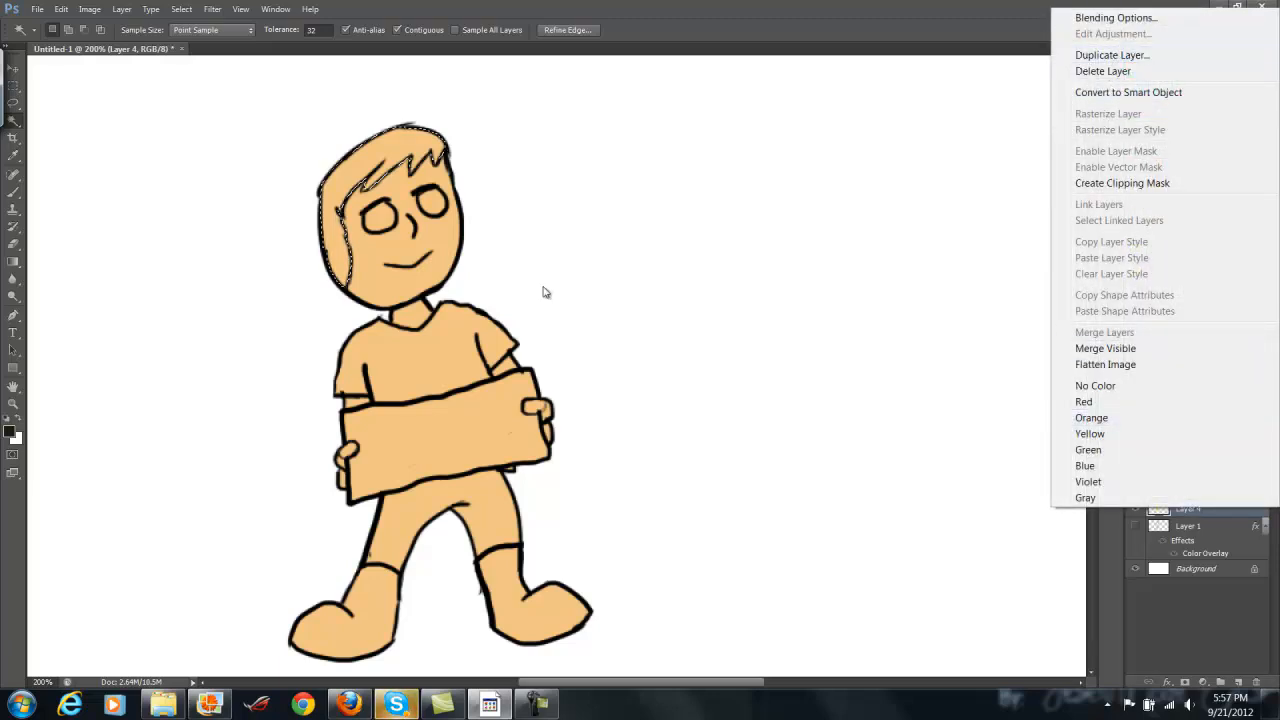
{"action": "key", "text": "Escape"}
{"action": "double_click", "coordinate": [1188, 509]}
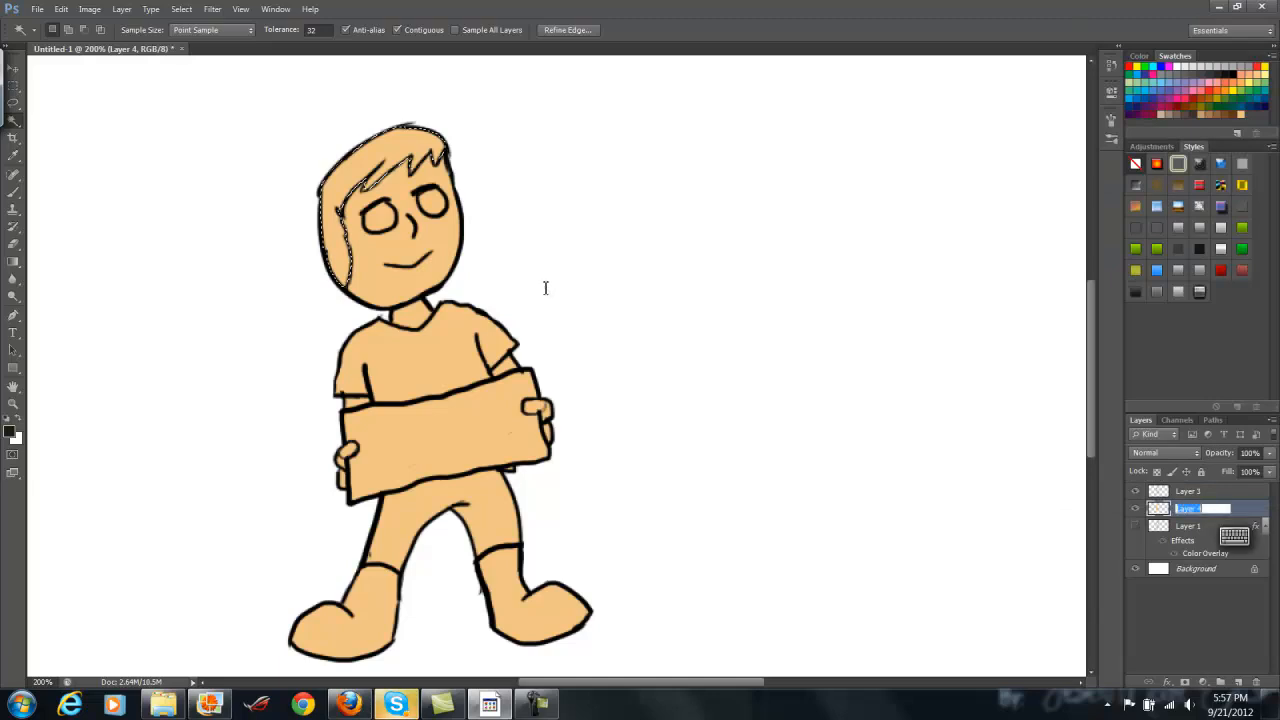
{"action": "type", "text": "c"}
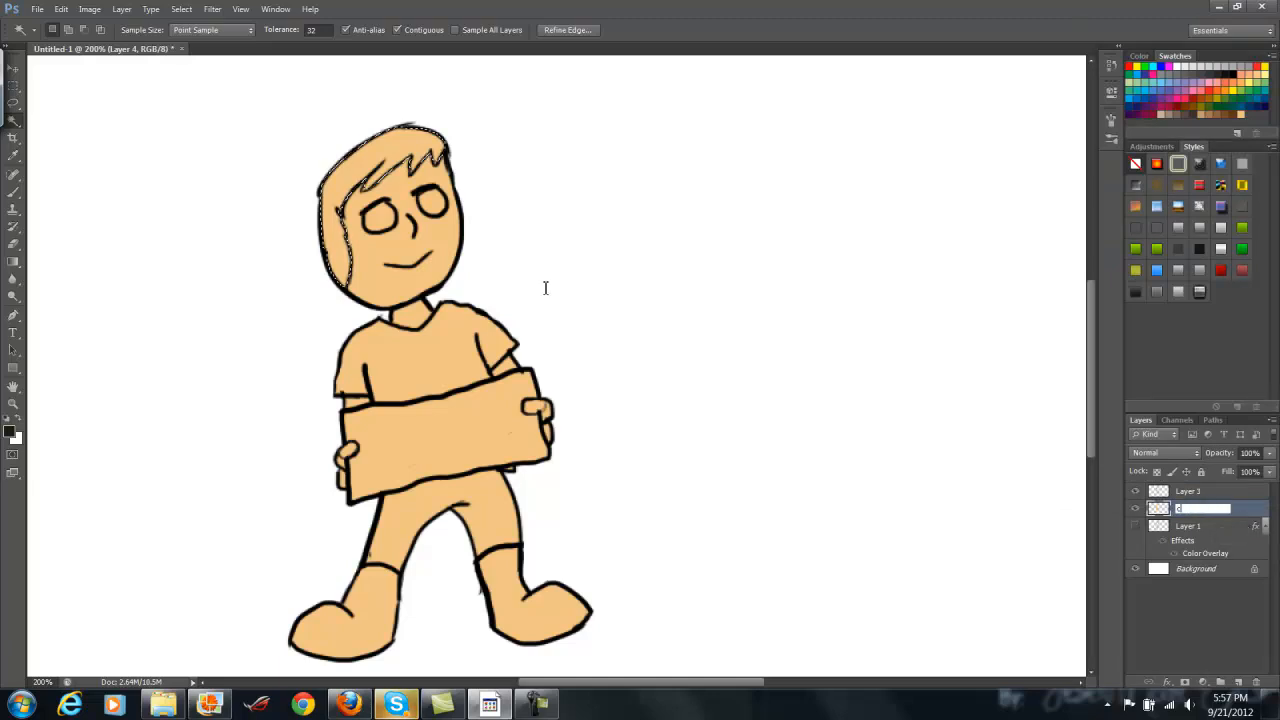
{"action": "type", "text": "olor"}
{"action": "key", "text": "Return"}
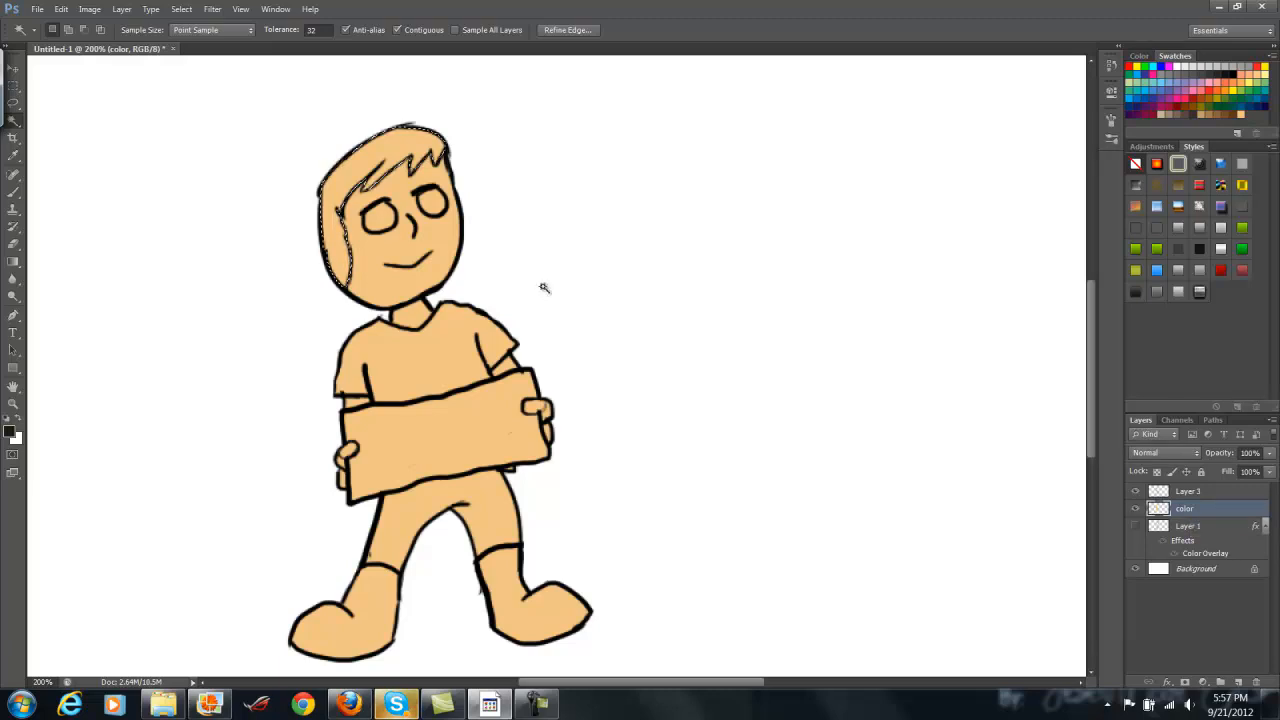
Fill the selected hair with dark brown on the color layer, deselect it, and brush over the small gaps at the fringe tips
{"action": "key", "text": "alt+BackSpace"}
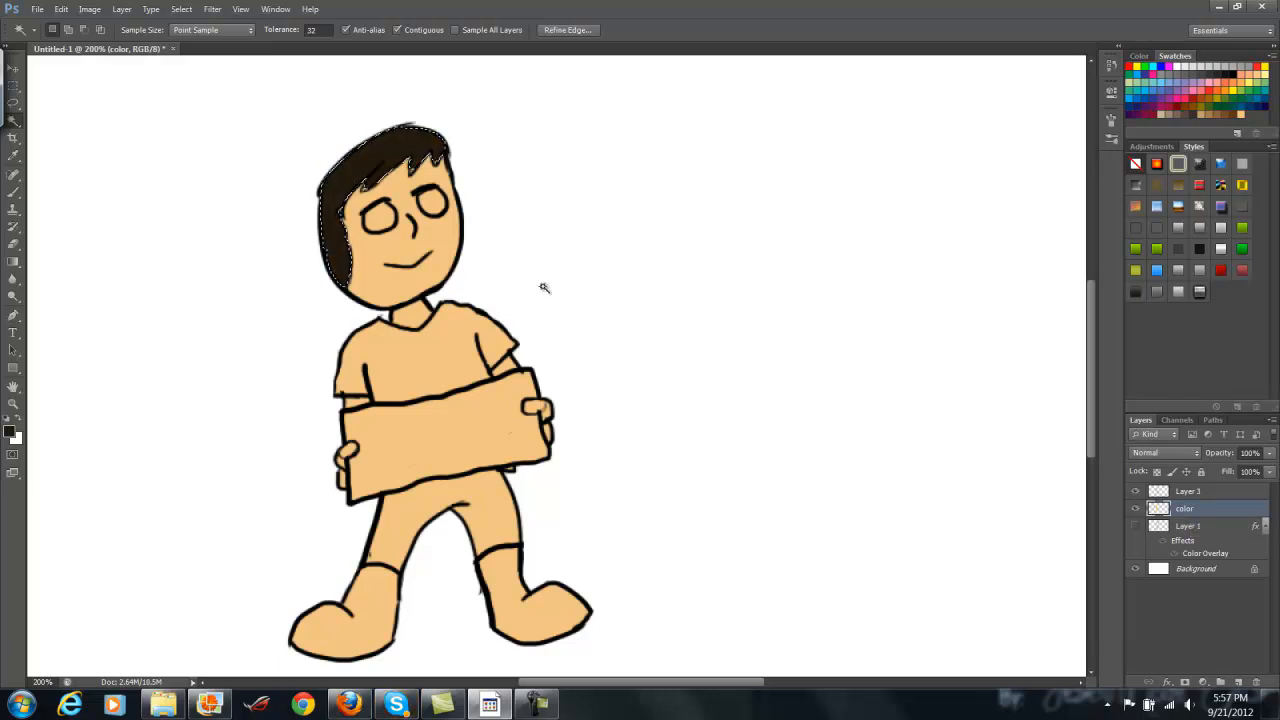
{"action": "key", "text": "ctrl+d"}
{"action": "key", "text": "ctrl+plus"}
{"action": "key", "text": "ctrl+plus"}
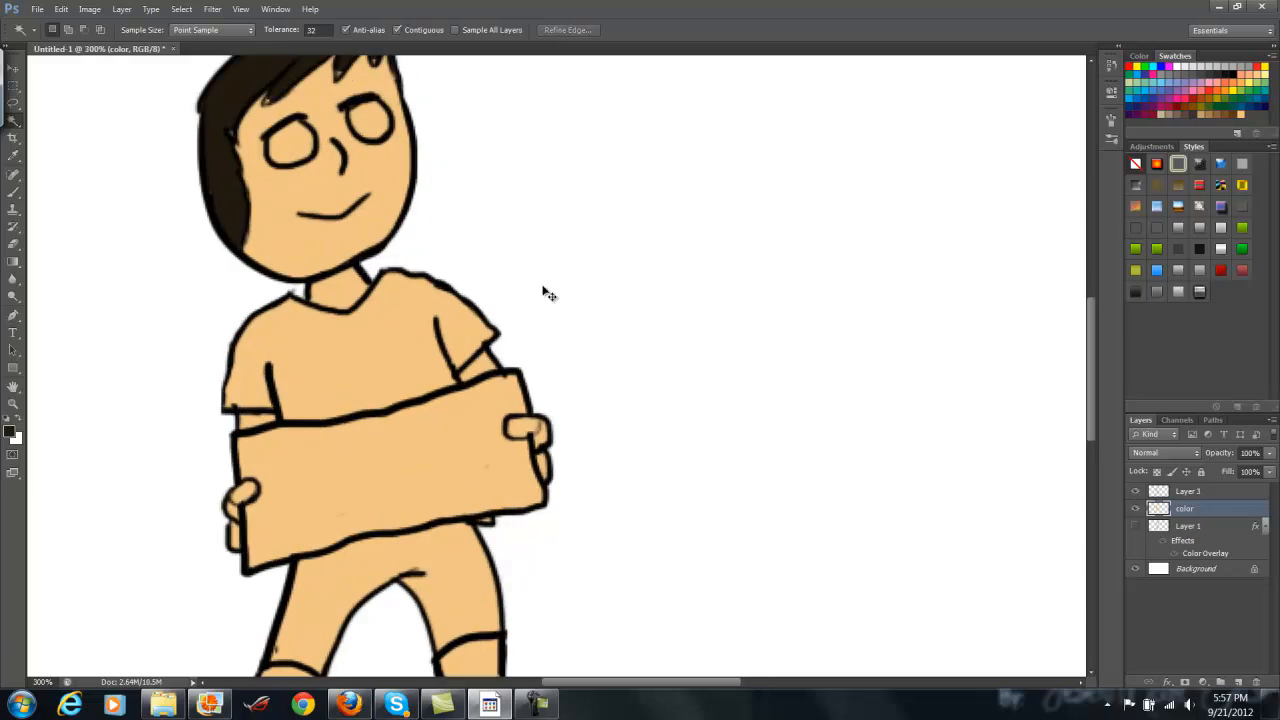
{"action": "scroll", "coordinate": [545, 291], "scroll_direction": "up", "scroll_amount": 6}
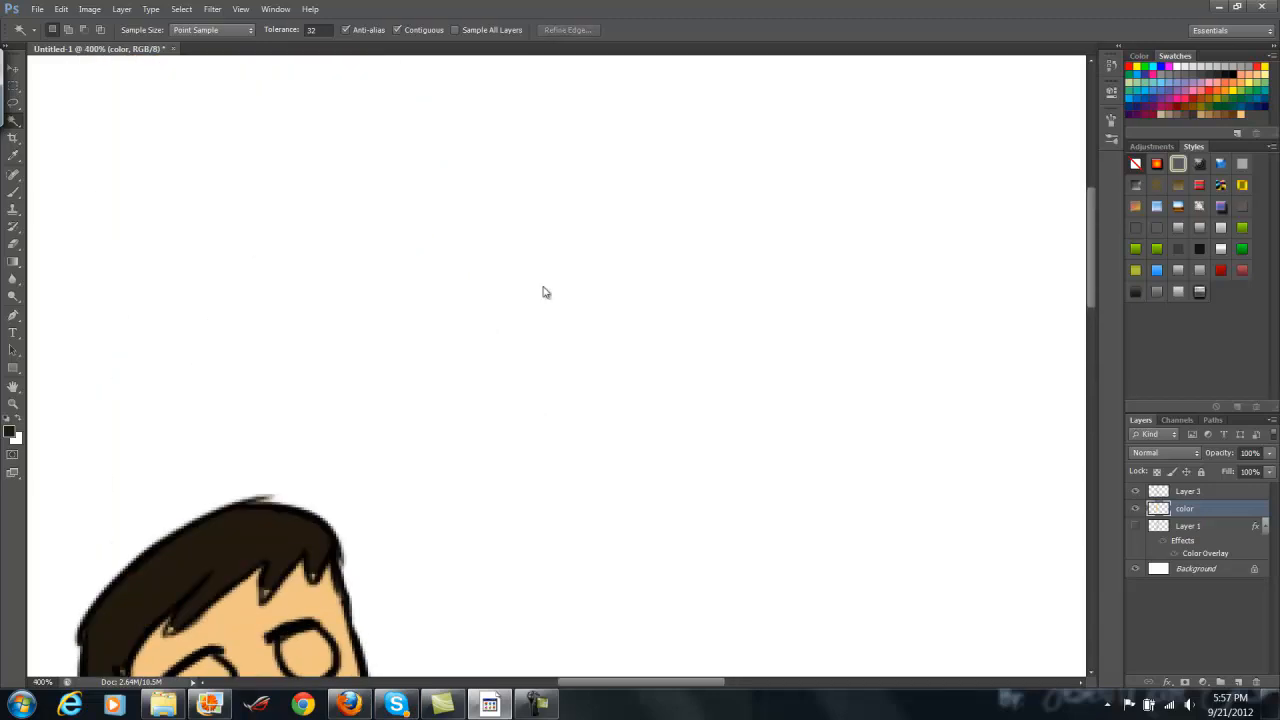
{"action": "scroll", "coordinate": [543, 289], "scroll_direction": "down", "scroll_amount": 2}
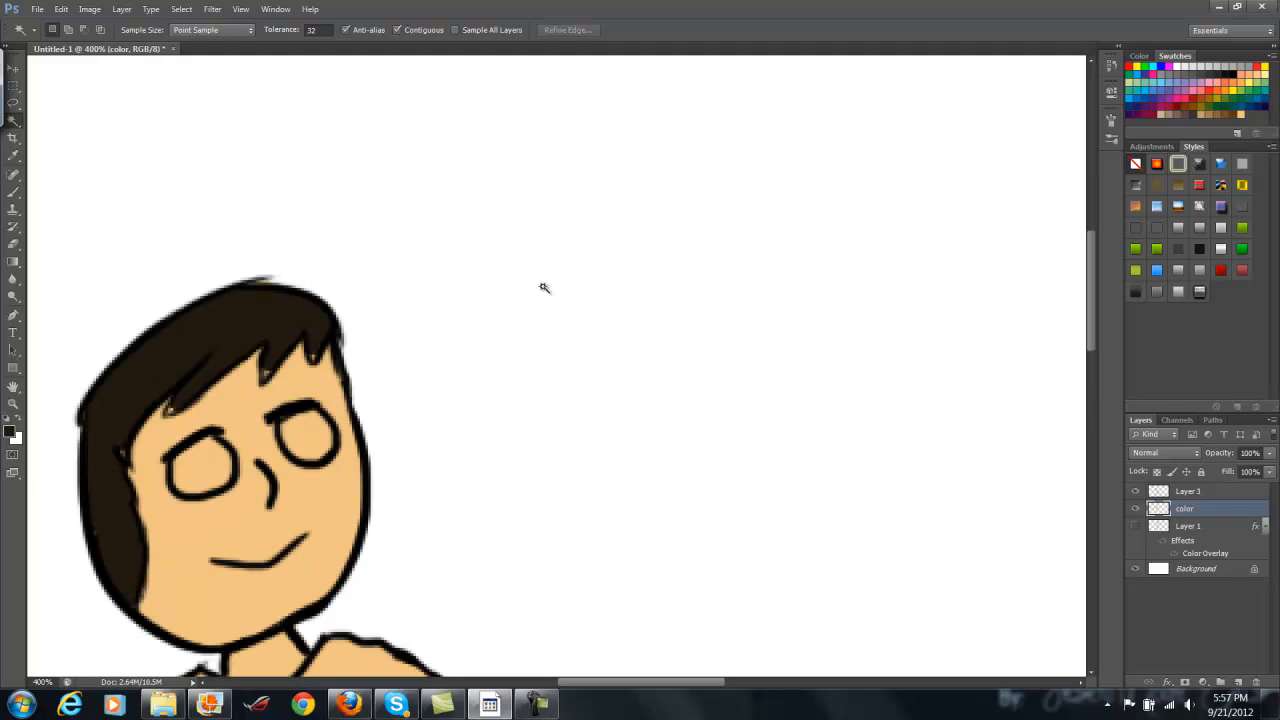
{"action": "key", "text": "b"}
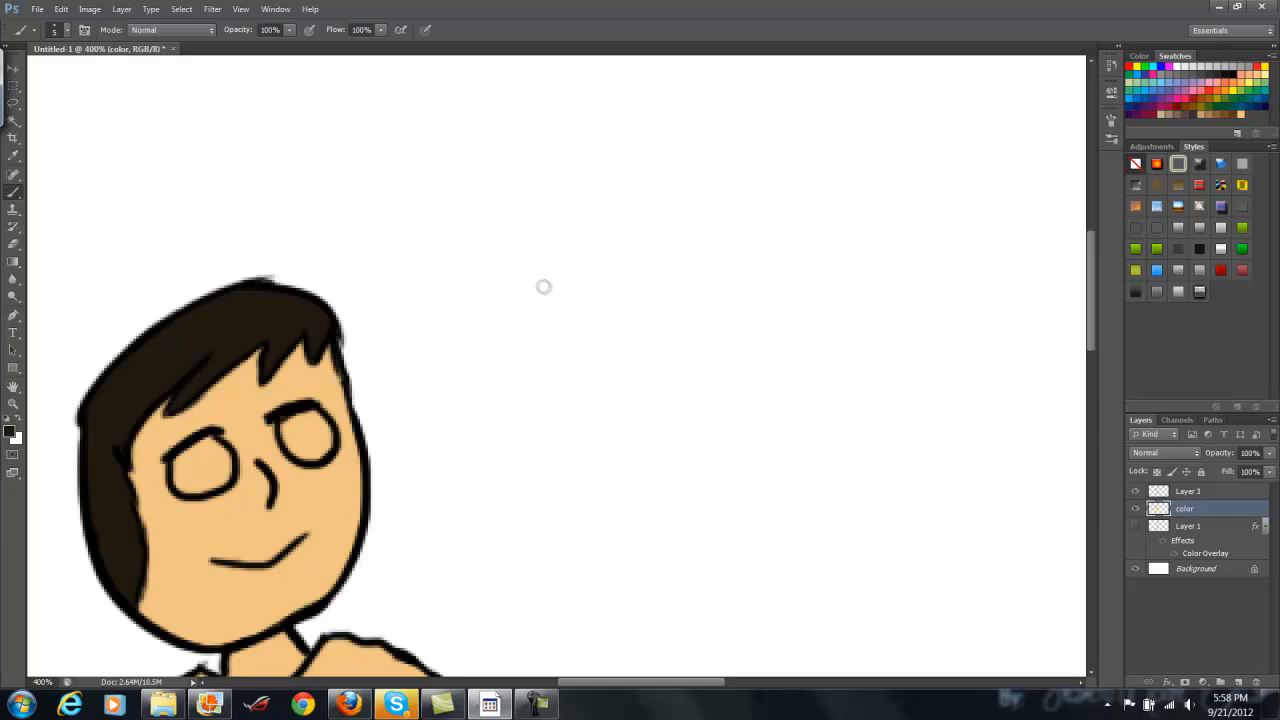
Select the shirt area on Layer 3 with the Magic Wand
{"action": "key", "text": "ctrl+minus"}
{"action": "key", "text": "ctrl+minus"}
{"action": "scroll", "coordinate": [543, 286], "scroll_direction": "down", "scroll_amount": 5}
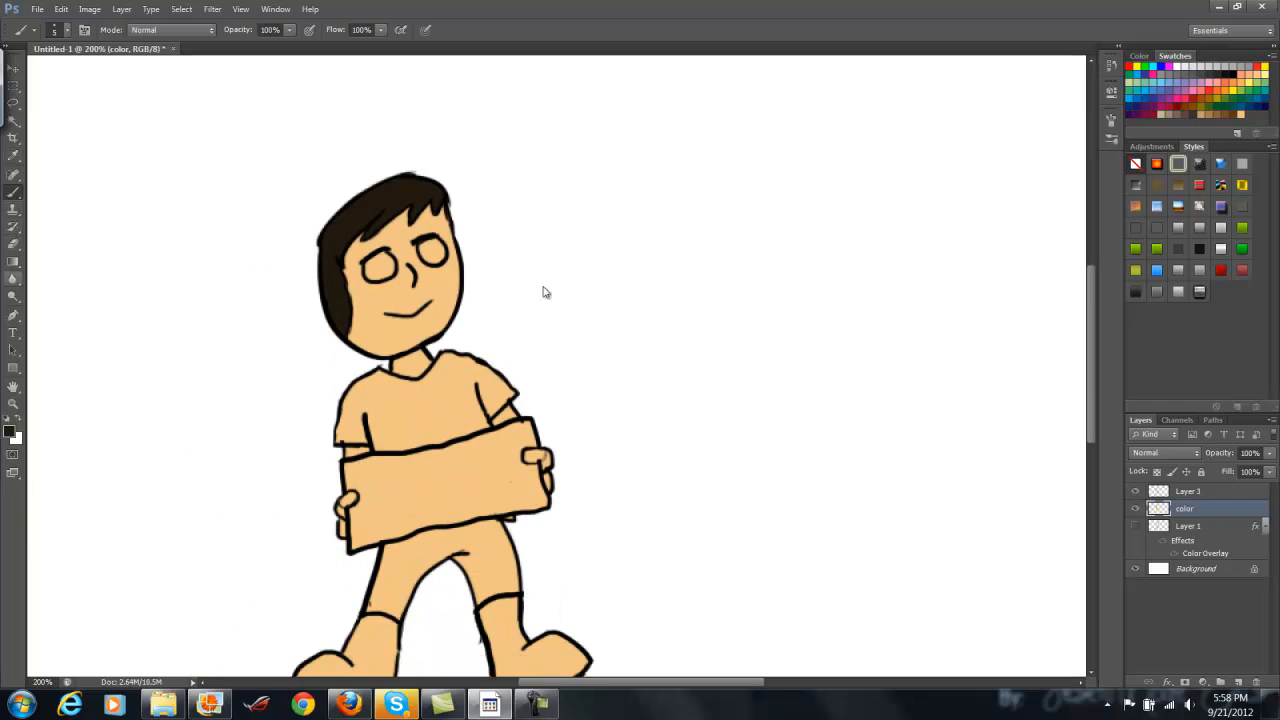
{"action": "key", "text": "w"}
{"action": "left_click", "coordinate": [543, 290]}
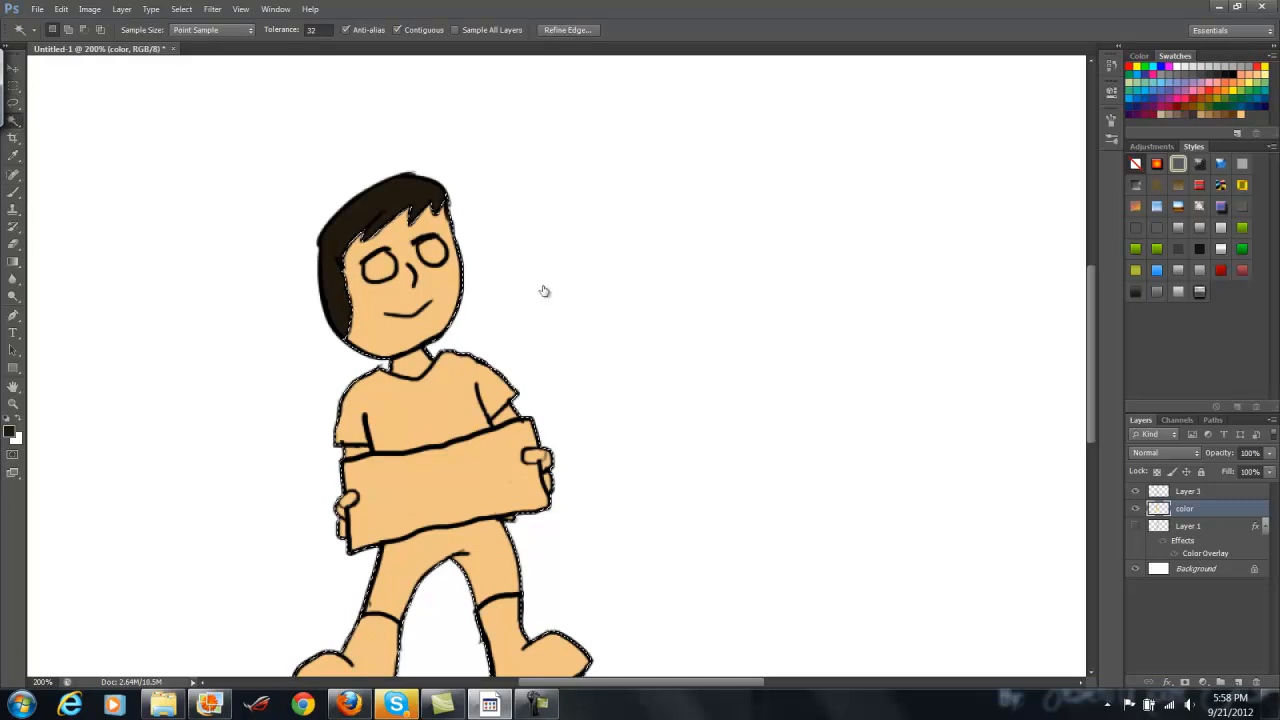
{"action": "key", "text": "alt+bracketright"}
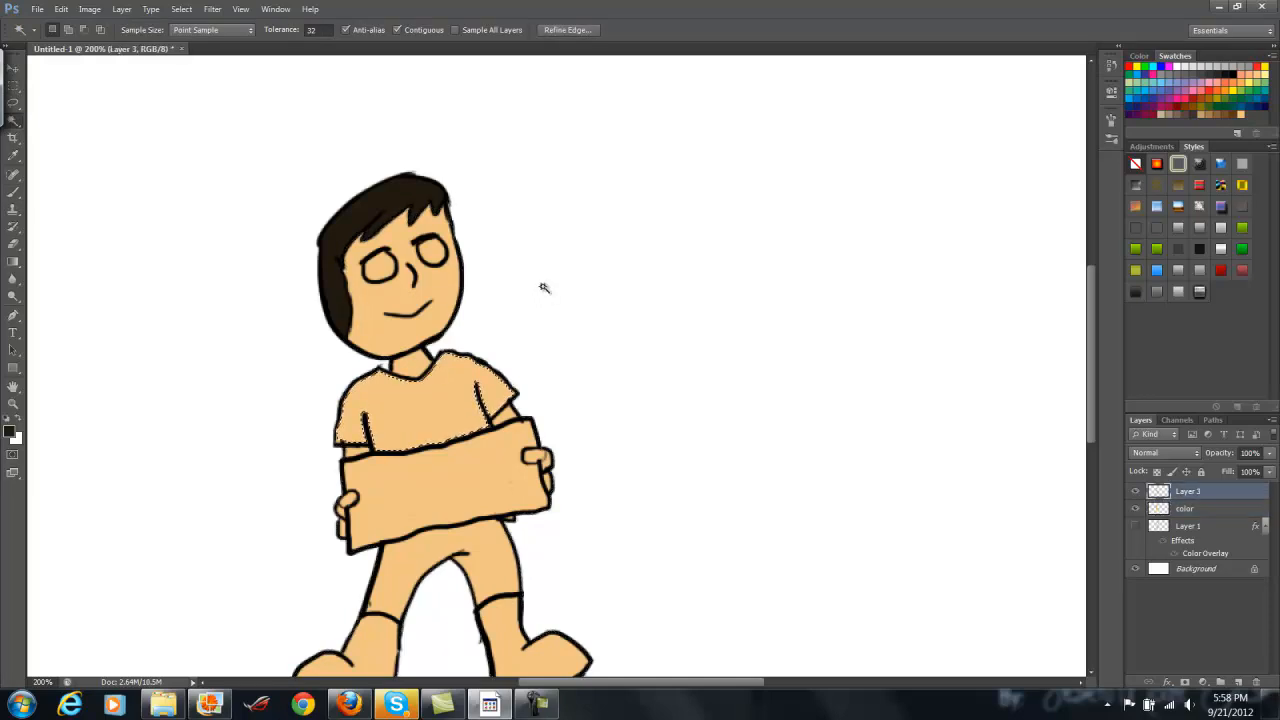
Expand the shirt selection into the black outline, keeping the preset pixel amount
{"action": "key", "text": "alt+s"}
{"action": "key", "text": "Left"}
{"action": "key", "text": "Left"}
{"action": "key", "text": "Right"}
{"action": "key", "text": "Right"}
{"action": "key", "text": "Down"}
{"action": "key", "text": "m"}
{"action": "key", "text": "Up"}
{"action": "key", "text": "Up"}
{"action": "key", "text": "Up"}
{"action": "key", "text": "Return"}
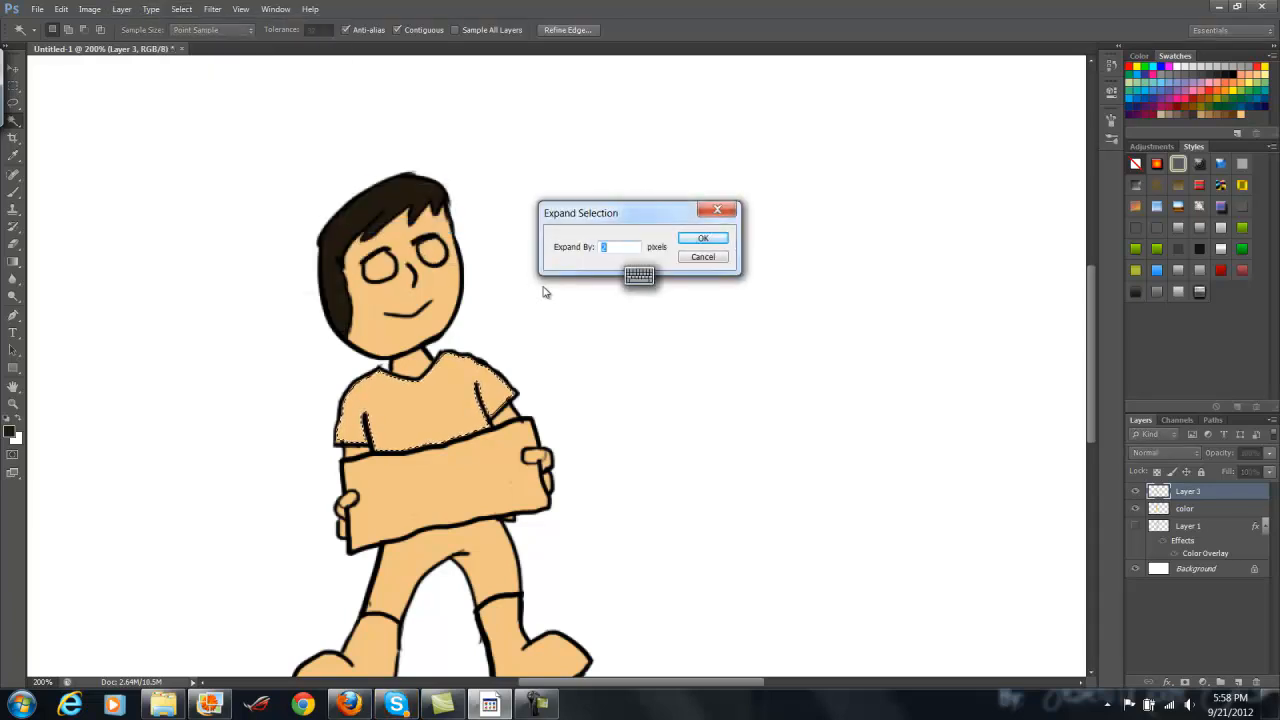
{"action": "key", "text": "Return"}
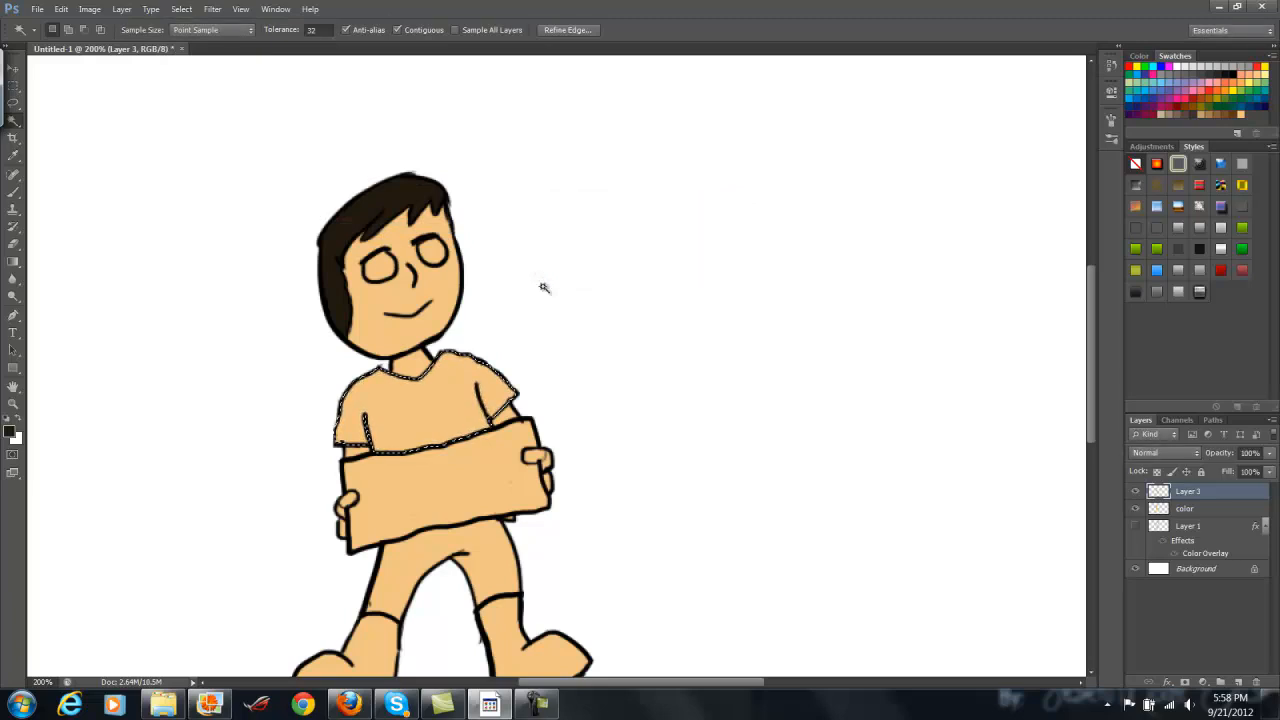
Set the foreground colour to a medium green, fill the selected shirt with it on the color layer, and deselect
{"action": "left_click", "coordinate": [9, 431]}
{"action": "left_click", "coordinate": [886, 292]}
{"action": "left_click_drag", "start_coordinate": [545, 292], "coordinate": [545, 292]}
{"action": "mouse_move", "coordinate": [886, 296]}
{"action": "left_mouse_down"}
{"action": "mouse_move", "coordinate": [886, 283]}
{"action": "mouse_move", "coordinate": [886, 319]}
{"action": "mouse_move", "coordinate": [829, 226]}
{"action": "mouse_move", "coordinate": [820, 263]}
{"action": "left_mouse_up"}
{"action": "left_click", "coordinate": [1018, 204]}
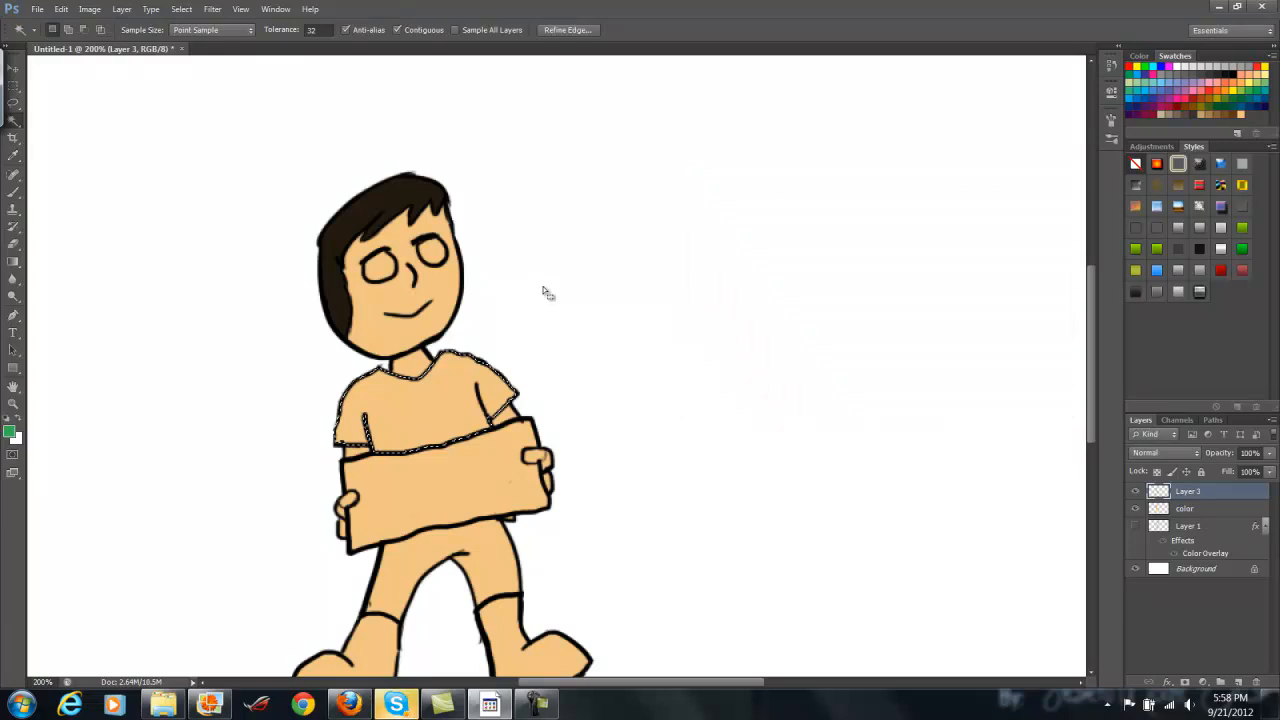
{"action": "key", "text": "alt+bracketleft"}
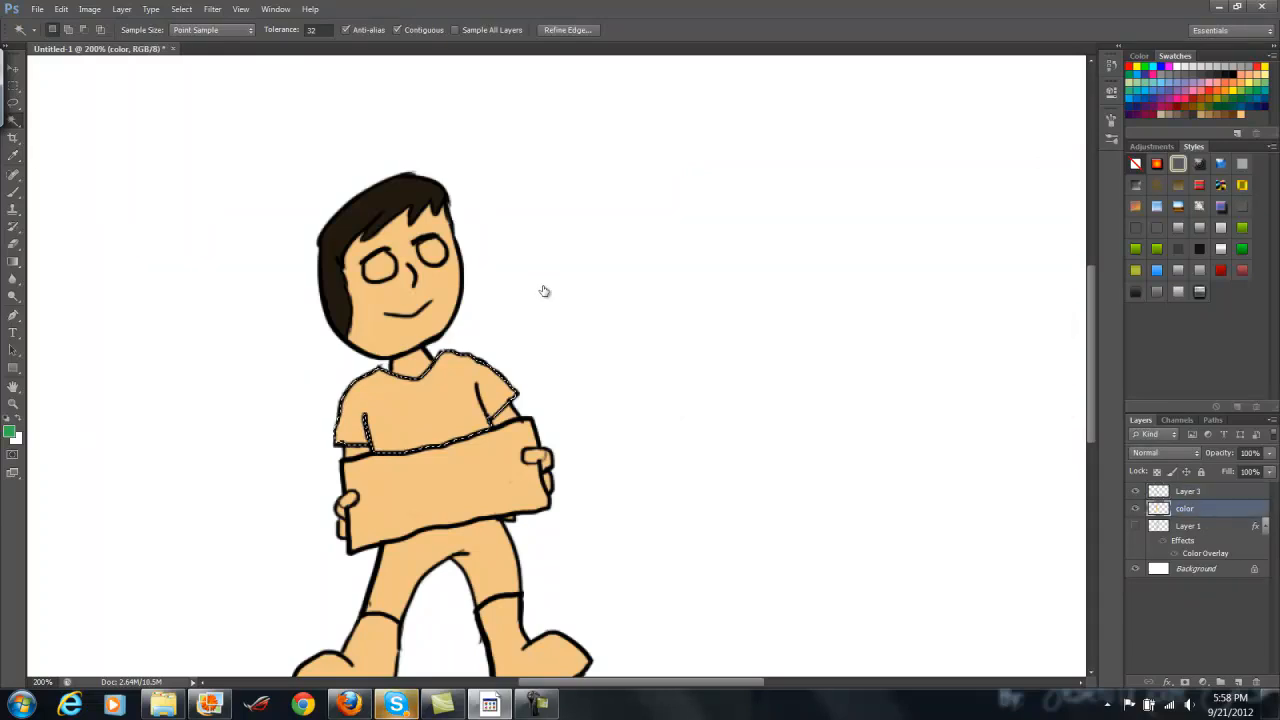
{"action": "key", "text": "alt+BackSpace"}
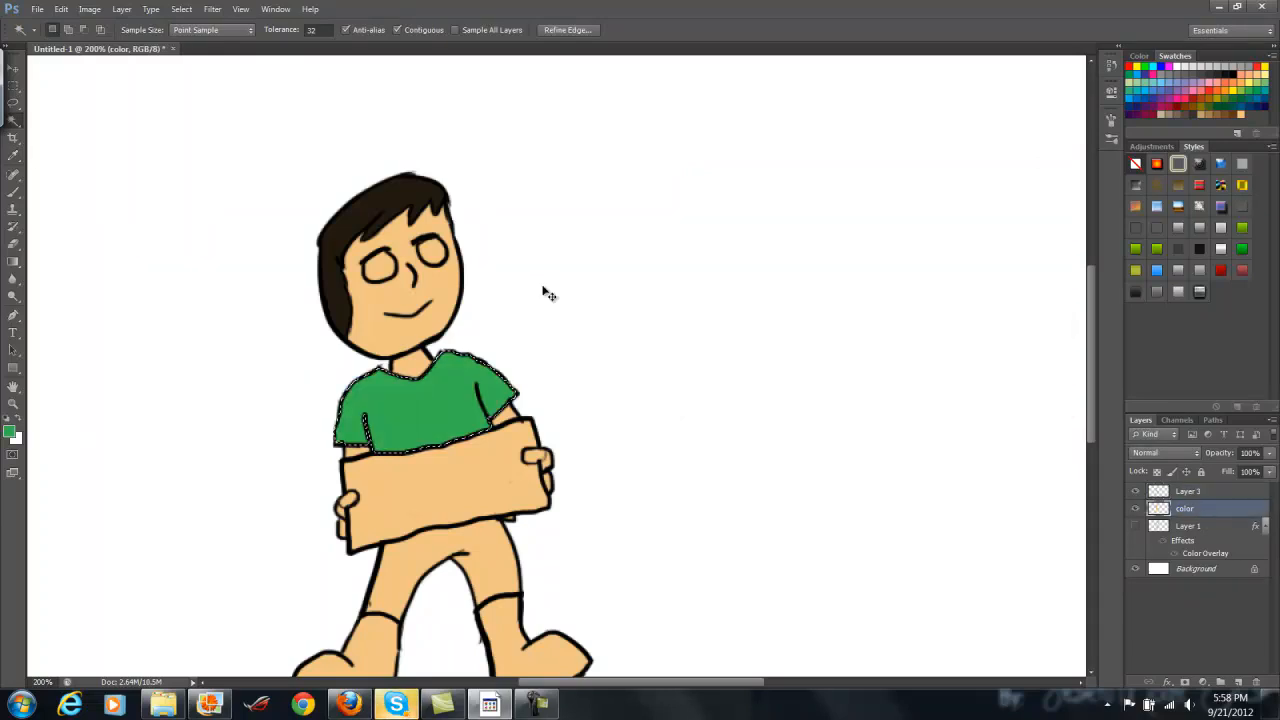
{"action": "key", "text": "ctrl+d"}
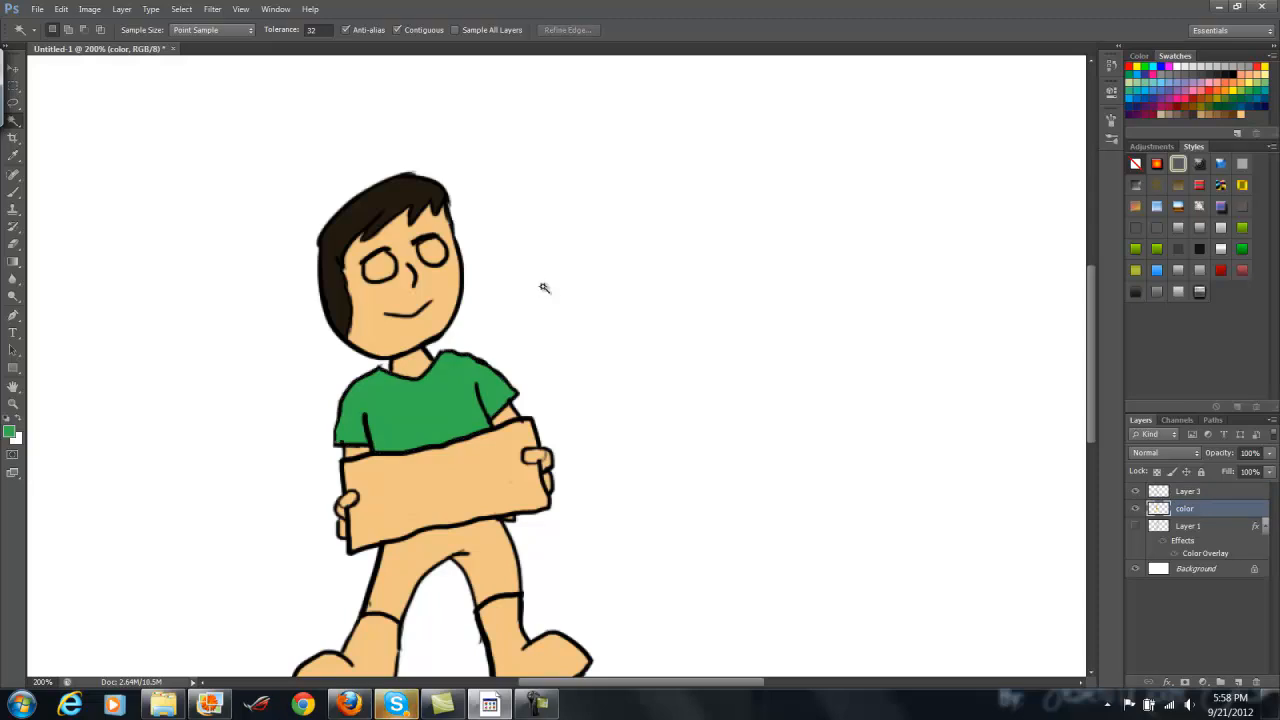
Make the line-art layer, Layer 3, active and switch to the Eraser tool
{"action": "key", "text": "alt+bracketright"}
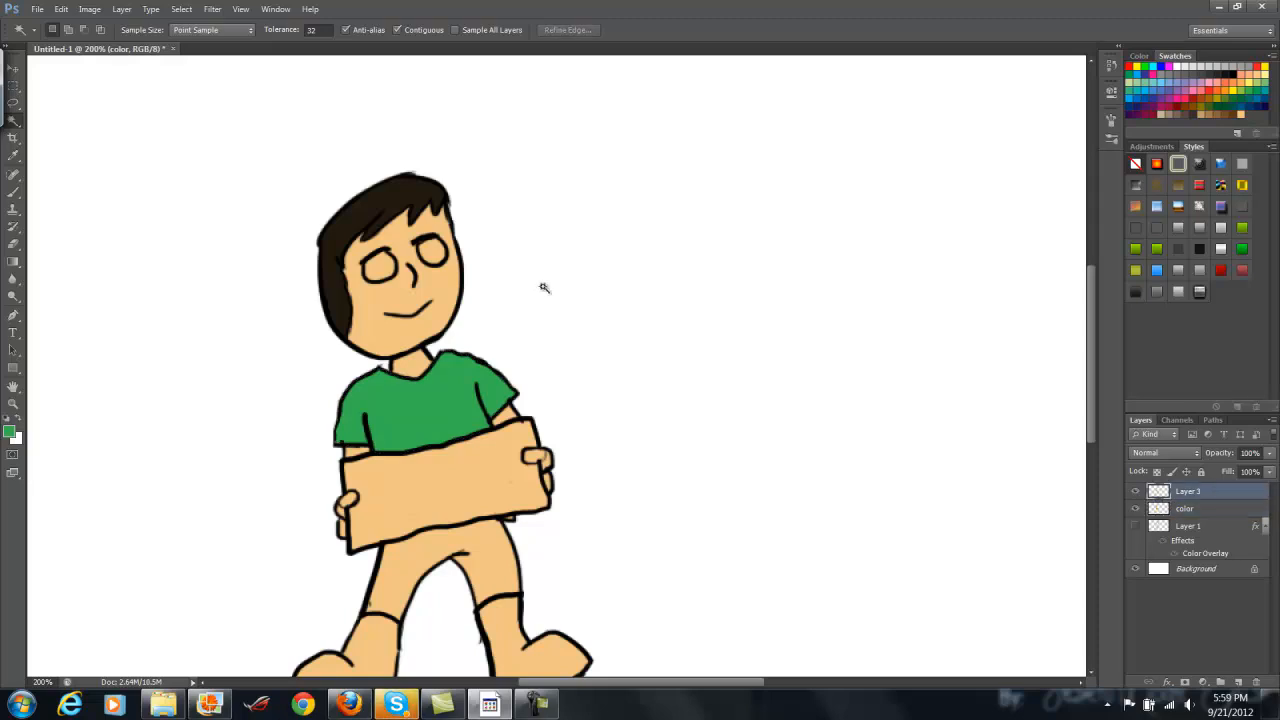
{"action": "key", "text": "e"}
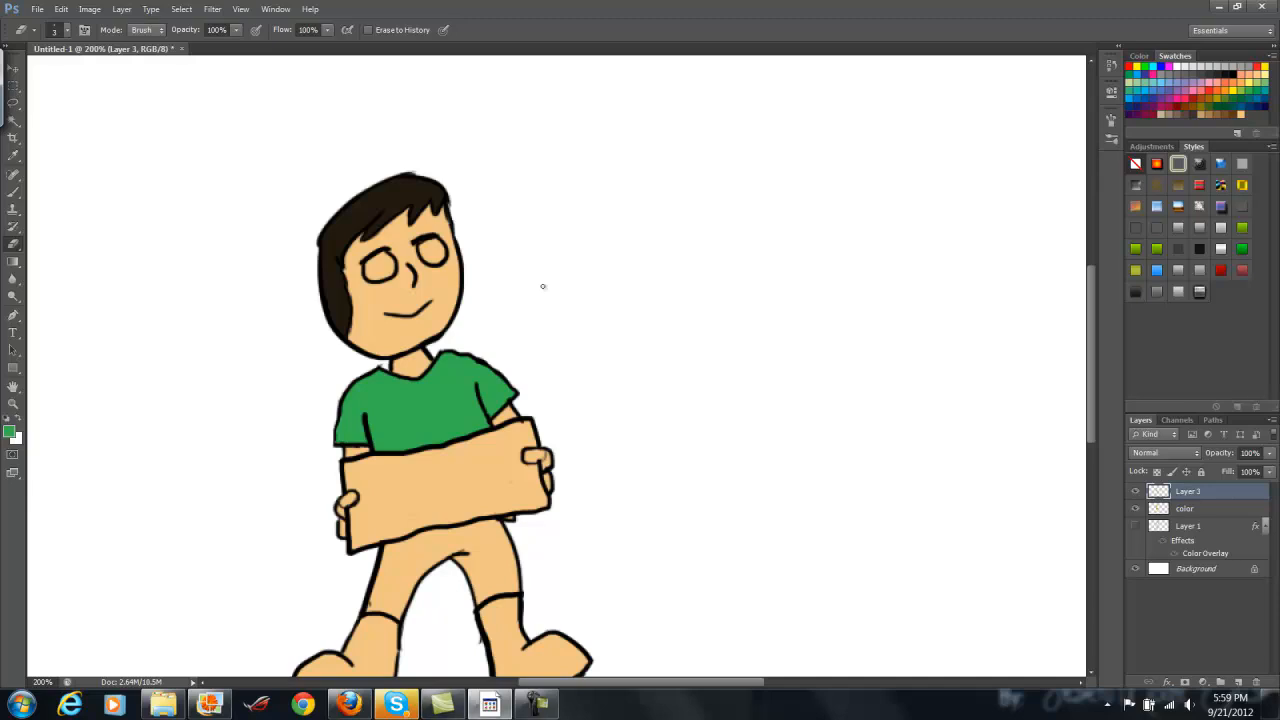
{"action": "mouse_move", "coordinate": [443, 704]}
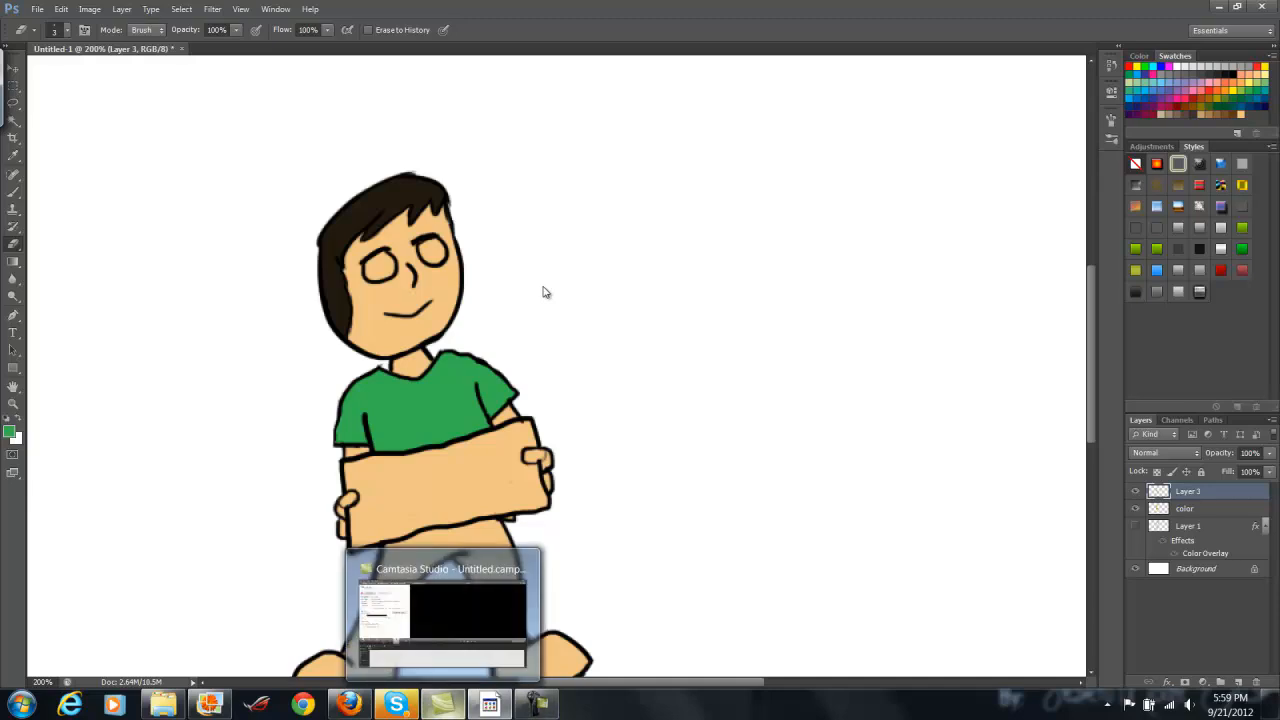
{"action": "left_click", "coordinate": [538, 704]}
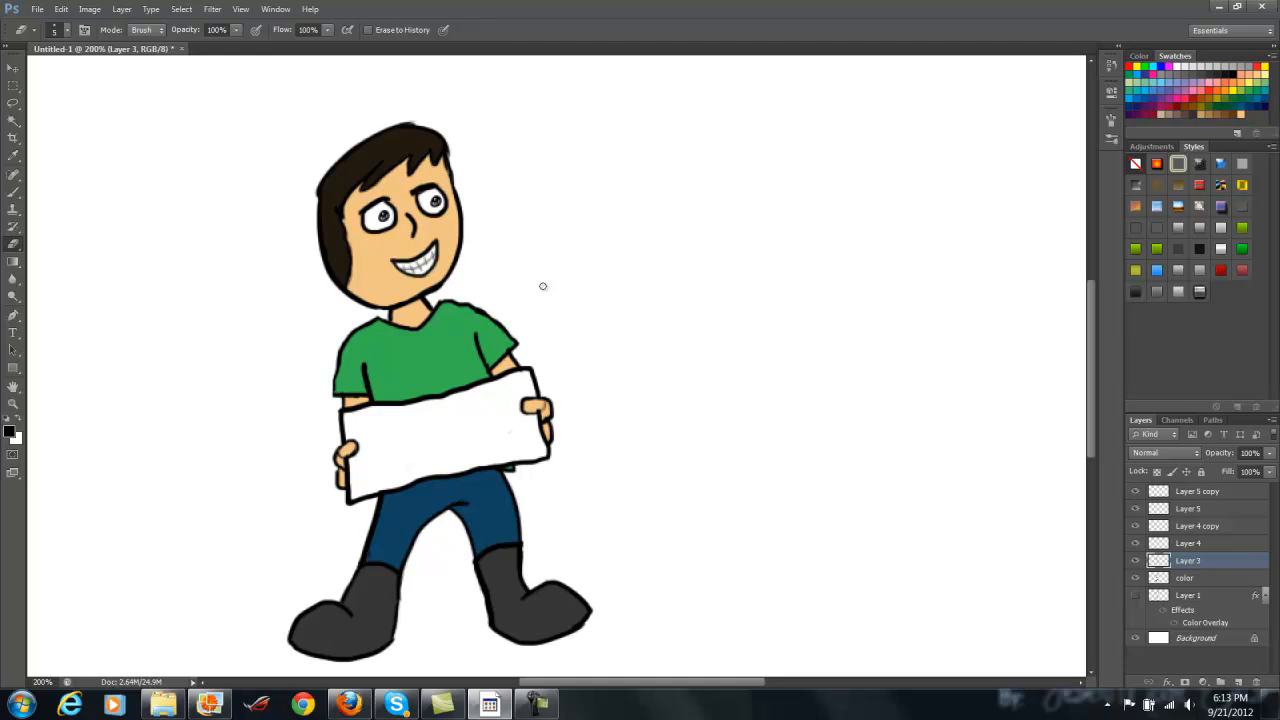
Add a new empty layer above all the existing line-art layers
{"action": "key", "text": "alt+shift+bracketright"}
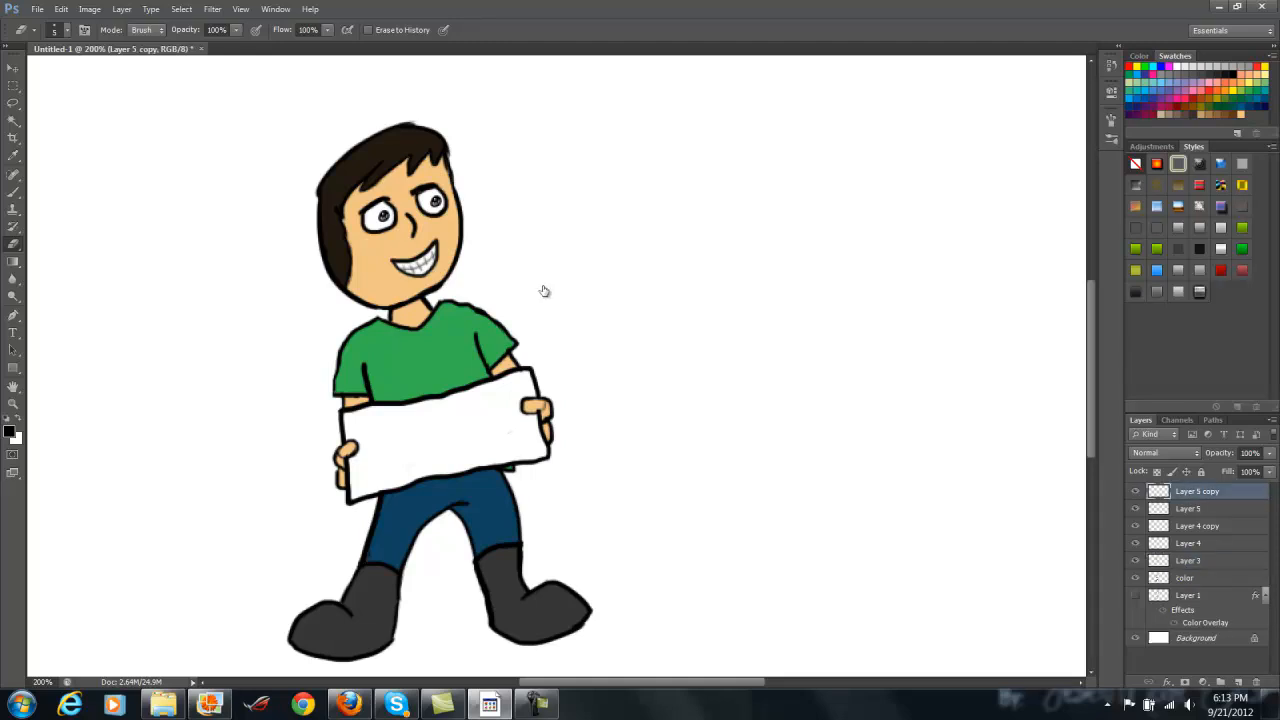
{"action": "left_click", "coordinate": [1135, 561]}
{"action": "left_click", "coordinate": [1135, 561]}
{"action": "left_click", "coordinate": [1238, 682]}
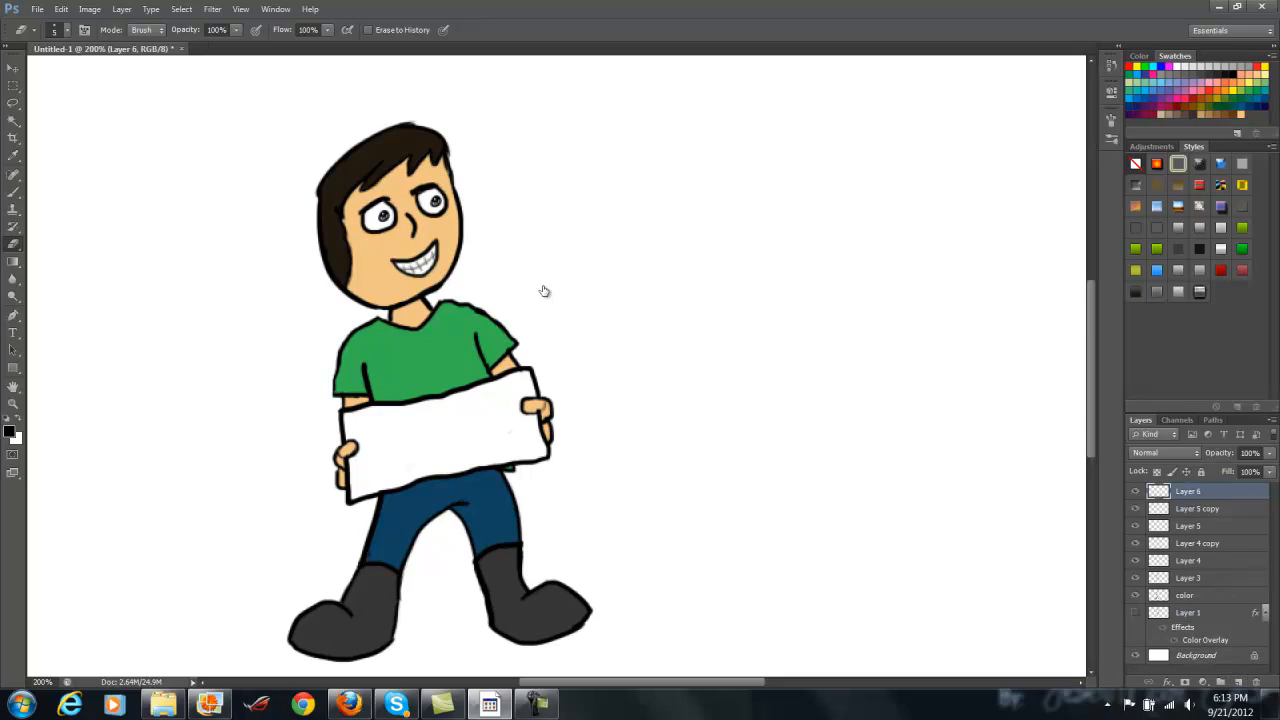
Select the five line-art layers from Layer 3 up to Layer 5 copy and merge them into one
{"action": "key", "text": "alt+bracketleft"}
{"action": "key", "text": "alt+bracketleft"}
{"action": "key", "text": "alt+bracketleft"}
{"action": "key", "text": "alt+bracketleft"}
{"action": "key", "text": "alt+bracketleft"}
{"action": "key", "text": "shift+alt+bracketright"}
{"action": "key", "text": "shift+alt+bracketright"}
{"action": "key", "text": "shift+alt+bracketright"}
{"action": "key", "text": "shift+alt+bracketright"}
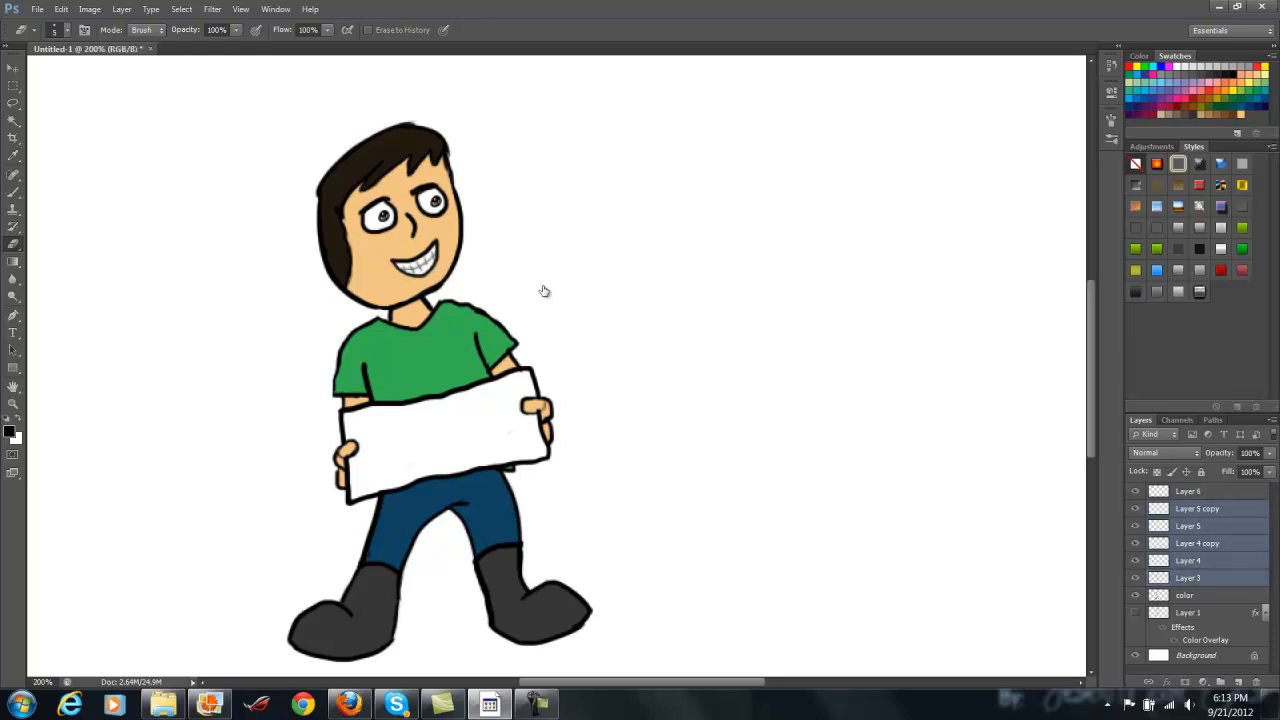
{"action": "key", "text": "ctrl+e"}
{"action": "key", "text": "ctrl+comma"}
{"action": "key", "text": "ctrl+comma"}
Move Layer 6 beneath the merged line-art layer and rename the merged layer "sketch line"
{"action": "key", "text": "alt+bracketright"}
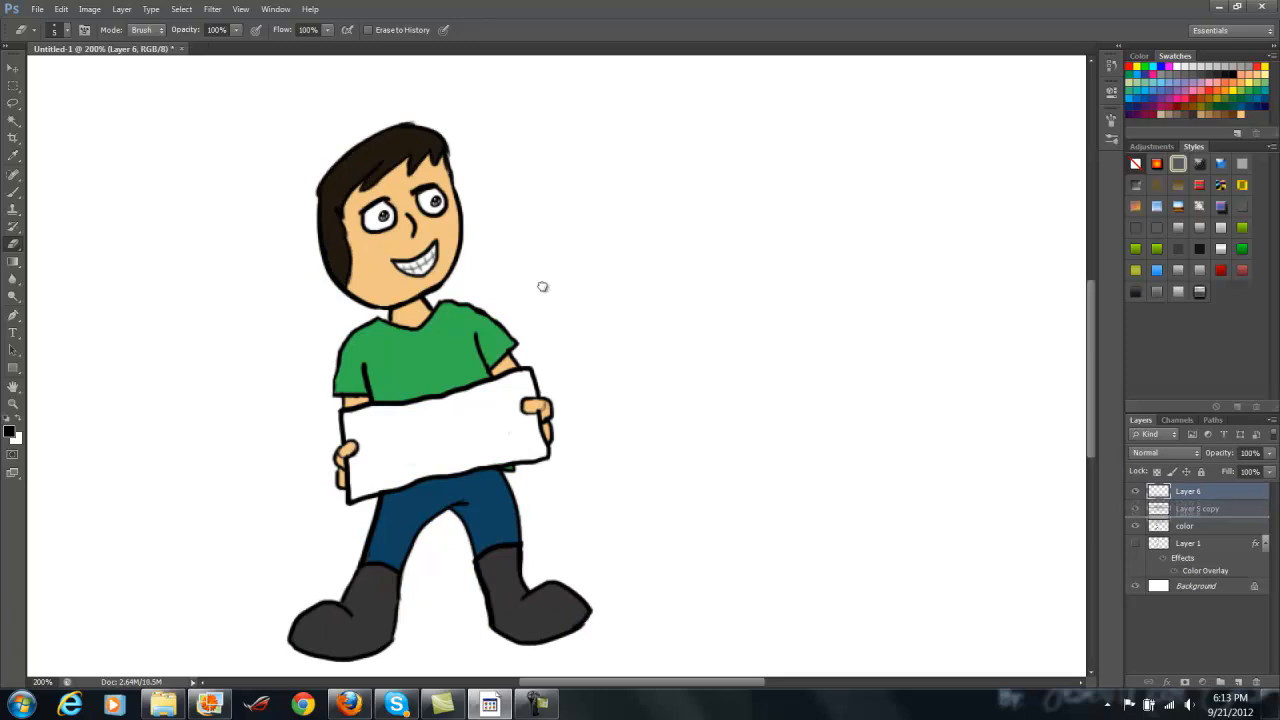
{"action": "key", "text": "ctrl+bracketleft"}
{"action": "key", "text": "alt+bracketright"}
{"action": "right_click", "coordinate": [1192, 491]}
{"action": "left_click", "coordinate": [1198, 491]}
{"action": "double_click", "coordinate": [1198, 491]}
{"action": "type", "text": "sketch line"}
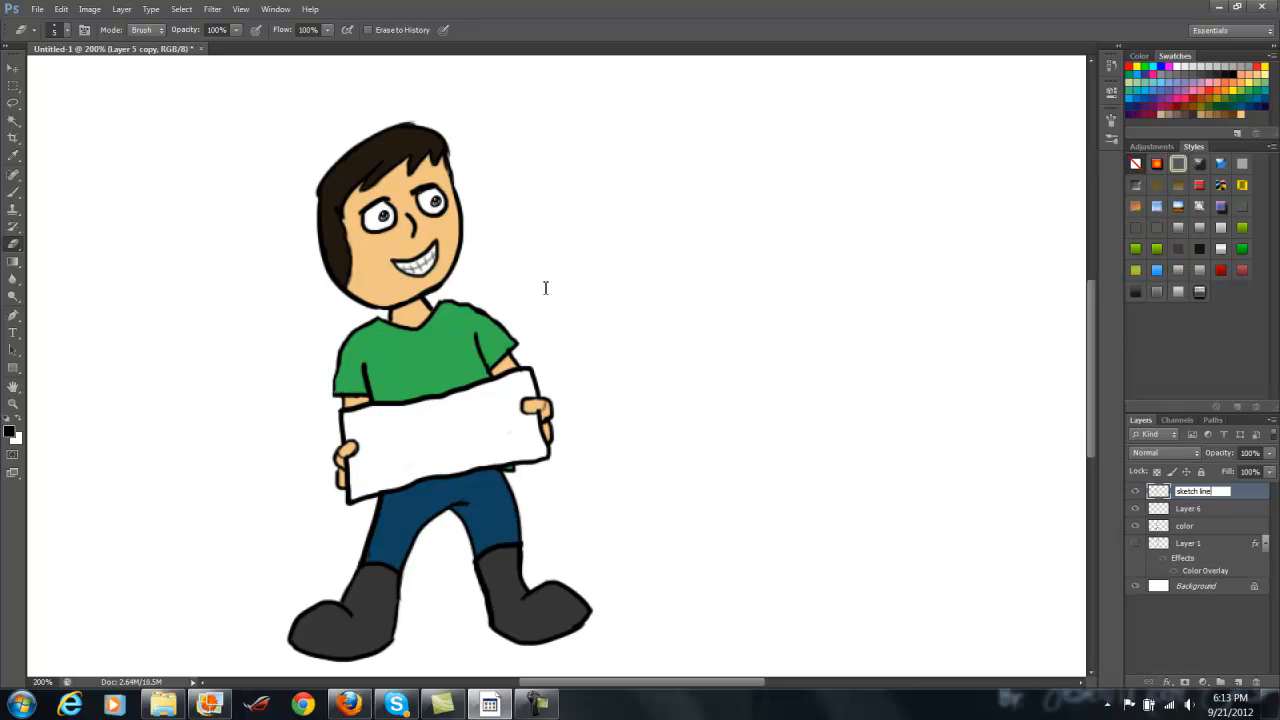
{"action": "key", "text": "Return"}
Rename Layer 6, directly beneath the line art, as "shadows"
{"action": "key", "text": "alt+bracketleft"}
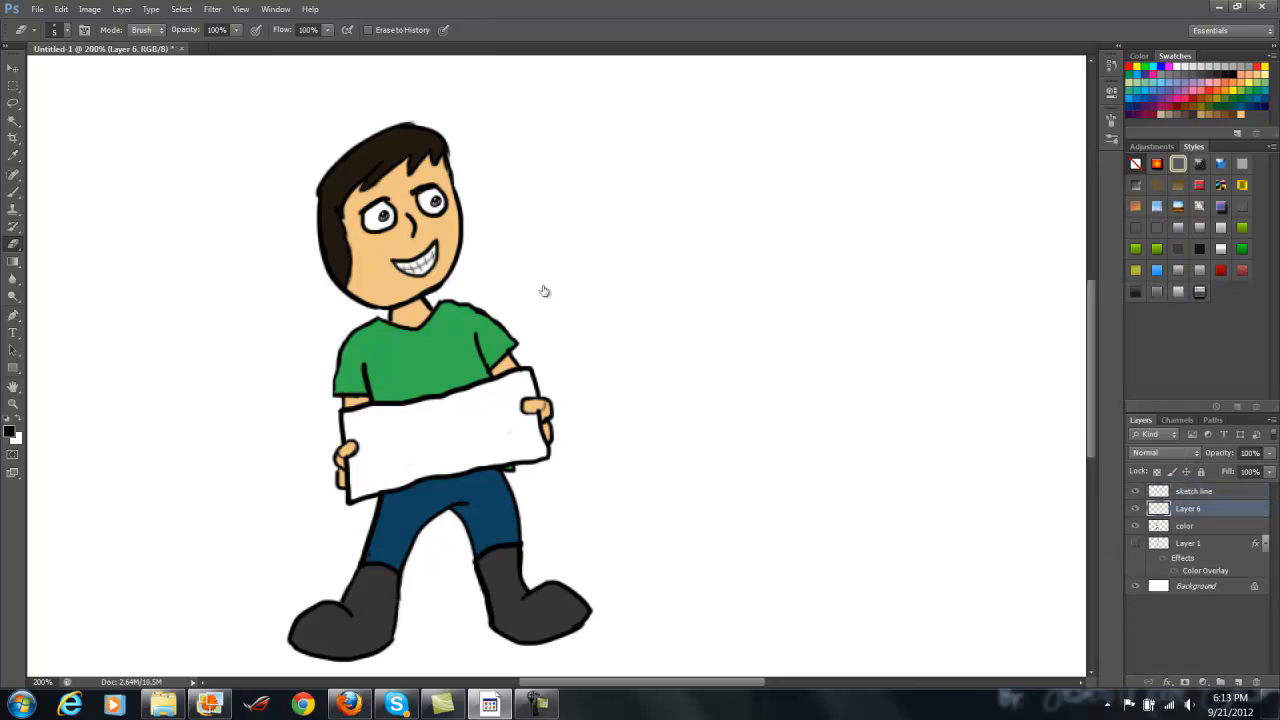
{"action": "double_click", "coordinate": [1188, 509]}
{"action": "type", "text": "shadows"}
{"action": "key", "text": "Return"}
With a black brush on the shadows layer, sketch an arrow-like mark beside the character and shade the boot on the viewer's left
{"action": "key", "text": "n"}
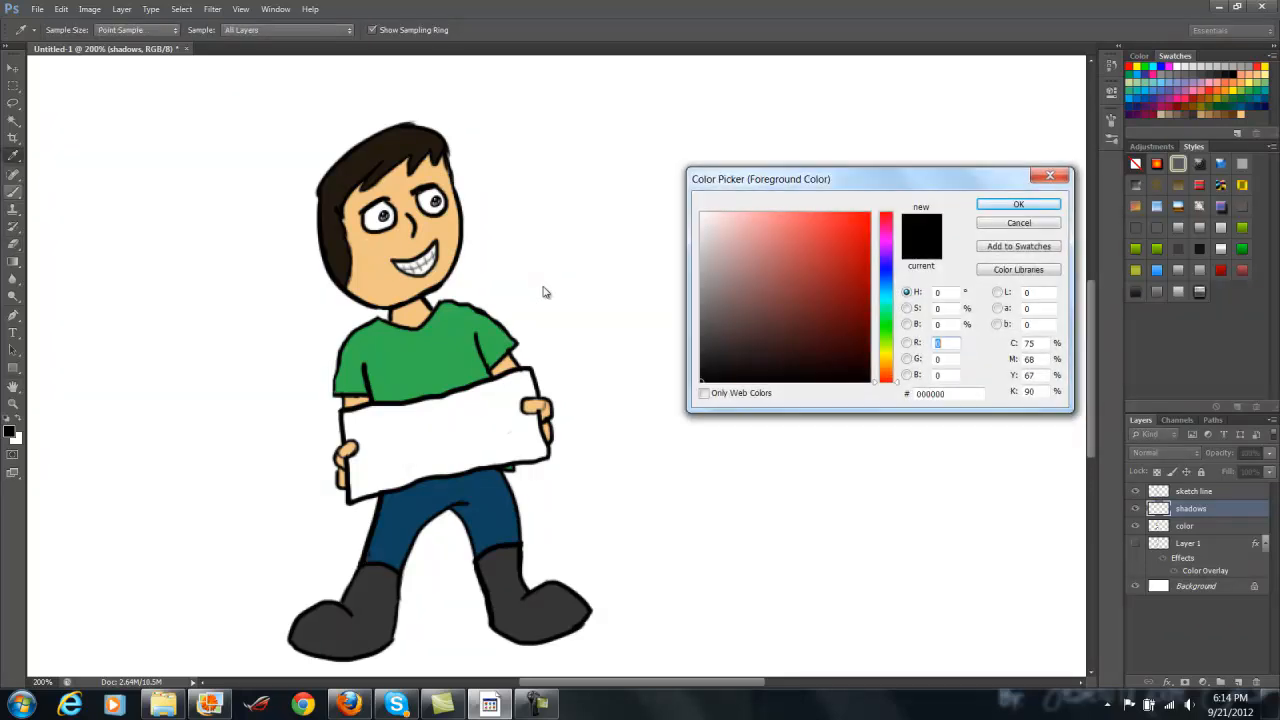
{"action": "key", "text": "Escape"}
{"action": "key", "text": "b"}
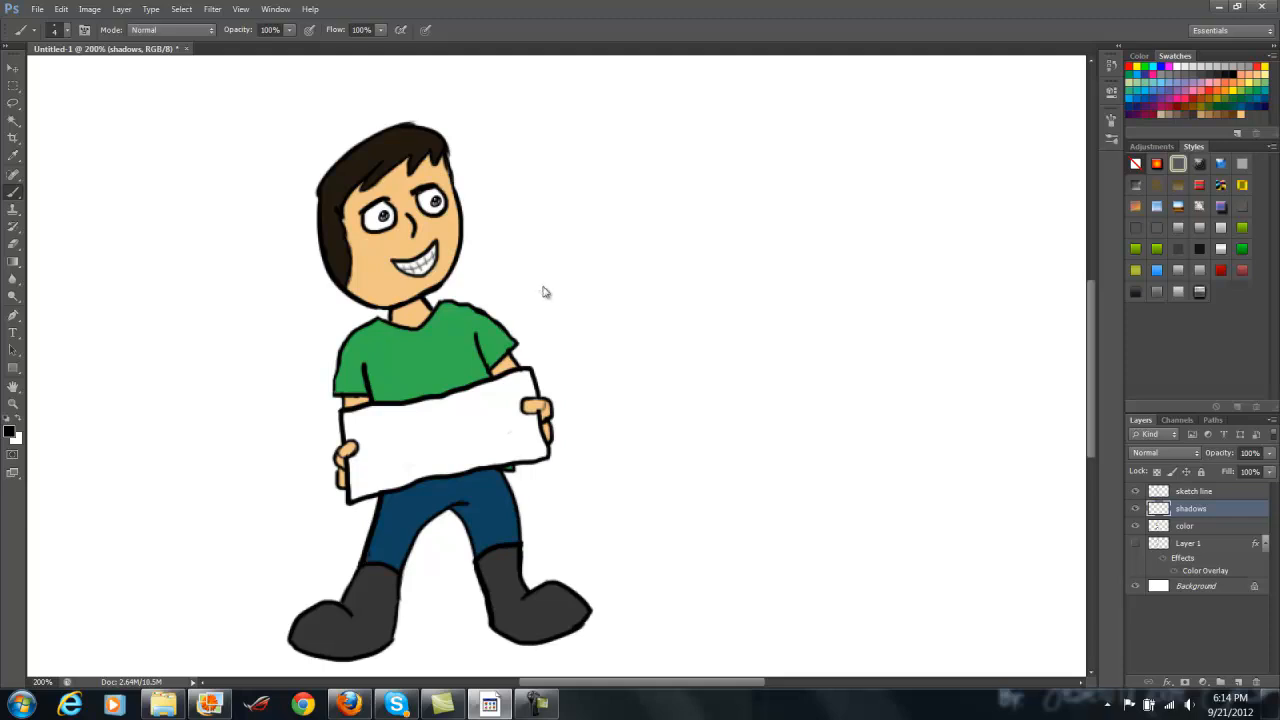
{"action": "mouse_move", "coordinate": [728, 129]}
{"action": "left_mouse_down"}
{"action": "mouse_move", "coordinate": [769, 117]}
{"action": "mouse_move", "coordinate": [779, 146]}
{"action": "left_mouse_up"}
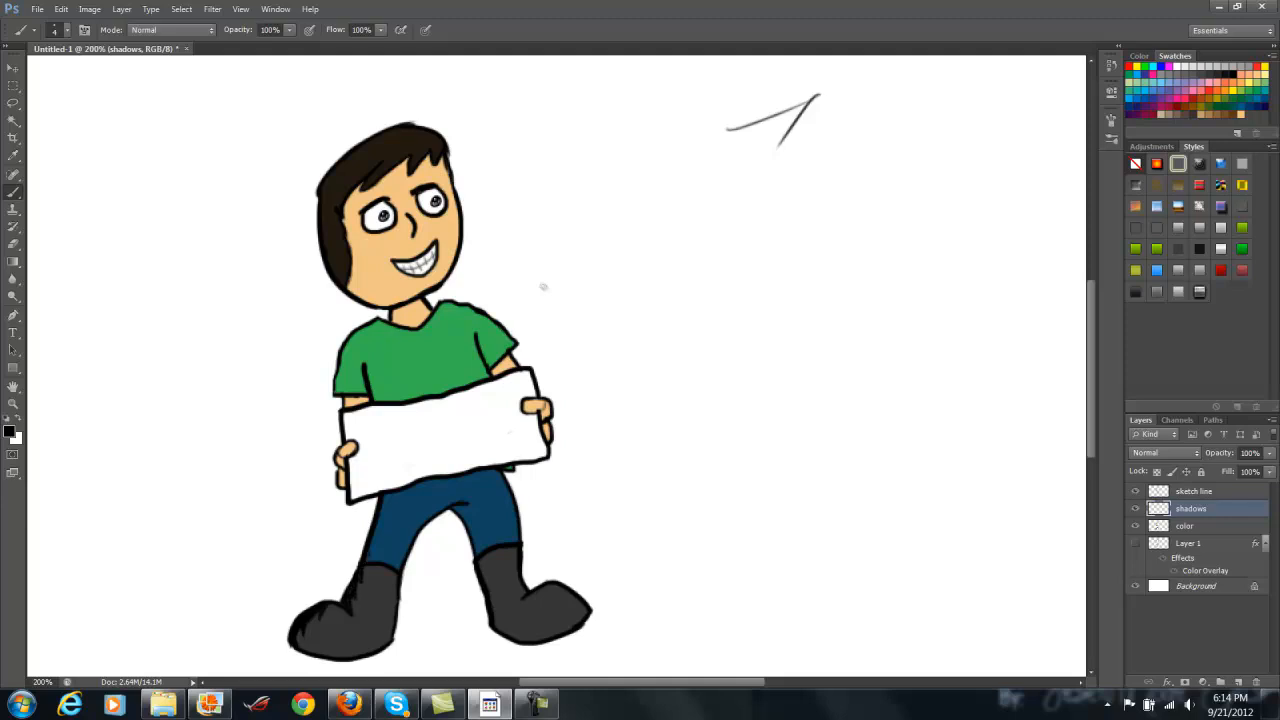
Paint black shadows along the trouser leg on the viewer's left and the edge of the hand holding the sign
{"action": "mouse_move", "coordinate": [370, 552]}
{"action": "left_mouse_down"}
{"action": "mouse_move", "coordinate": [401, 492]}
{"action": "mouse_move", "coordinate": [387, 494]}
{"action": "mouse_move", "coordinate": [389, 509]}
{"action": "left_mouse_up"}
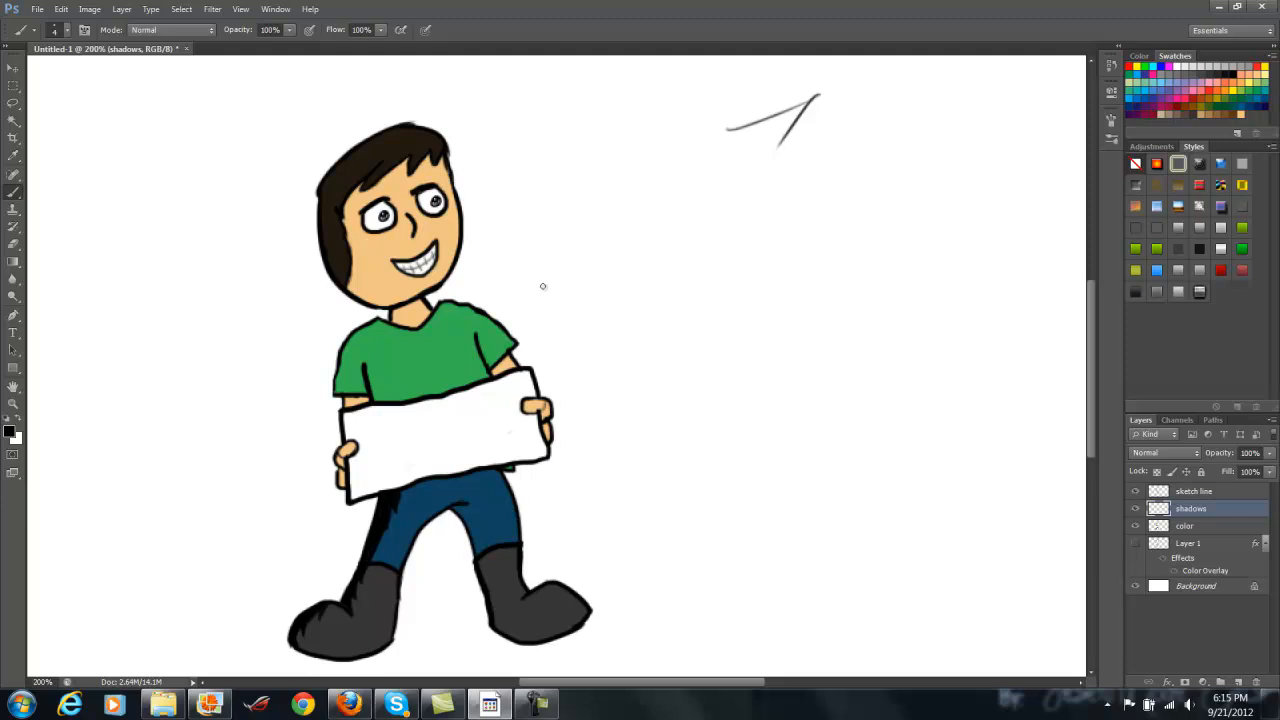
{"action": "mouse_move", "coordinate": [341, 472]}
{"action": "left_mouse_down"}
{"action": "mouse_move", "coordinate": [342, 487]}
{"action": "mouse_move", "coordinate": [343, 466]}
{"action": "left_mouse_up"}
{"action": "left_click_drag", "start_coordinate": [376, 562], "coordinate": [386, 531]}
{"action": "left_click_drag", "start_coordinate": [398, 518], "coordinate": [413, 487]}
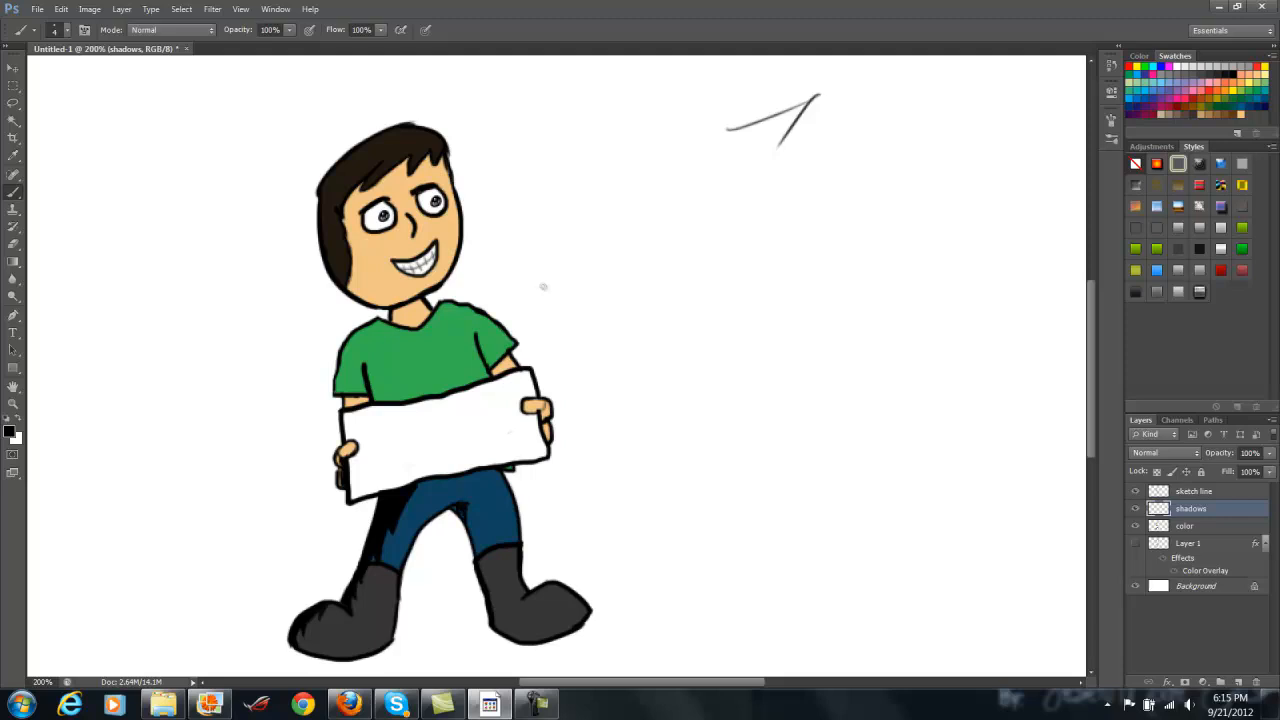
Paint black shadows along the inner edge of the other trouser leg and down its boot
{"action": "left_click_drag", "start_coordinate": [466, 515], "coordinate": [481, 552]}
{"action": "mouse_move", "coordinate": [484, 556]}
{"action": "left_mouse_down"}
{"action": "mouse_move", "coordinate": [490, 596]}
{"action": "mouse_move", "coordinate": [528, 640]}
{"action": "left_mouse_up"}
{"action": "mouse_move", "coordinate": [506, 628]}
{"action": "left_mouse_down"}
{"action": "mouse_move", "coordinate": [522, 638]}
{"action": "mouse_move", "coordinate": [504, 631]}
{"action": "left_mouse_up"}
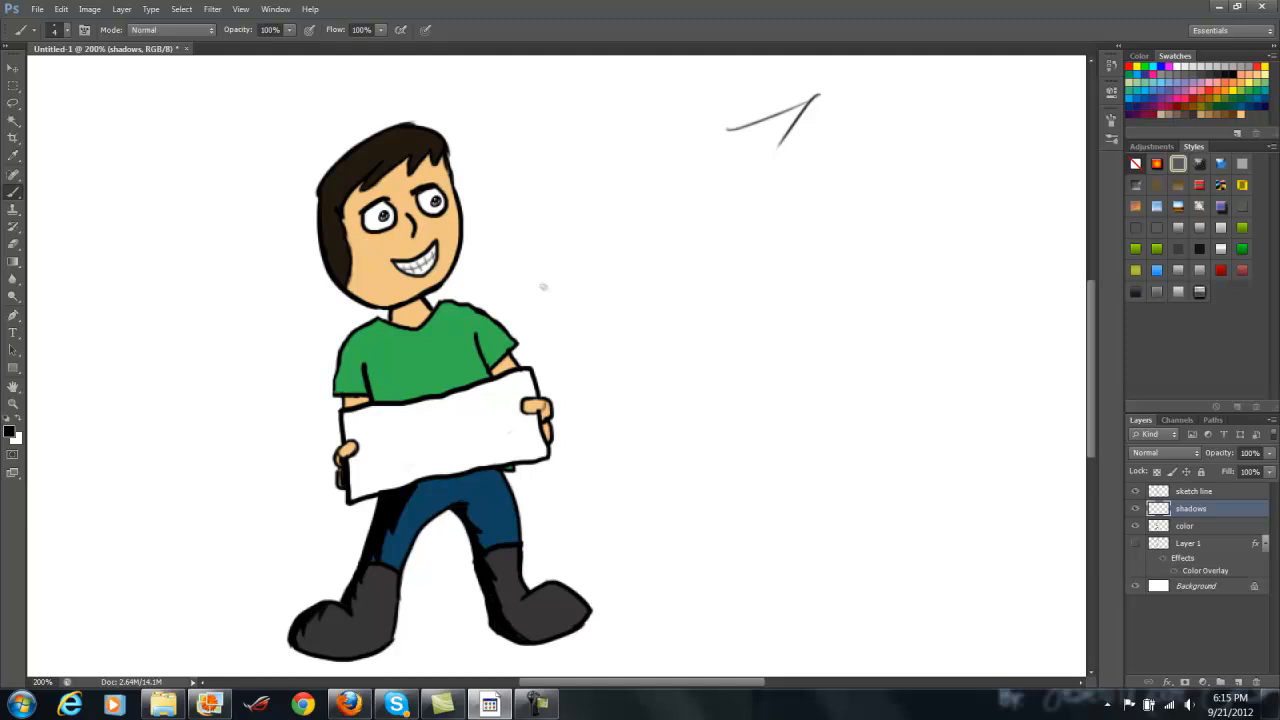
{"action": "left_click_drag", "start_coordinate": [521, 594], "coordinate": [535, 601]}
Shade the shirt in black at the fold above the sign and along the outer sleeve on the viewer's left
{"action": "mouse_move", "coordinate": [386, 398]}
{"action": "left_mouse_down"}
{"action": "mouse_move", "coordinate": [367, 365]}
{"action": "mouse_move", "coordinate": [376, 402]}
{"action": "mouse_move", "coordinate": [393, 393]}
{"action": "mouse_move", "coordinate": [379, 391]}
{"action": "mouse_move", "coordinate": [381, 376]}
{"action": "left_mouse_up"}
{"action": "mouse_move", "coordinate": [339, 369]}
{"action": "left_mouse_down"}
{"action": "mouse_move", "coordinate": [340, 393]}
{"action": "mouse_move", "coordinate": [343, 359]}
{"action": "mouse_move", "coordinate": [335, 378]}
{"action": "left_mouse_up"}
{"action": "left_click_drag", "start_coordinate": [345, 335], "coordinate": [340, 347]}
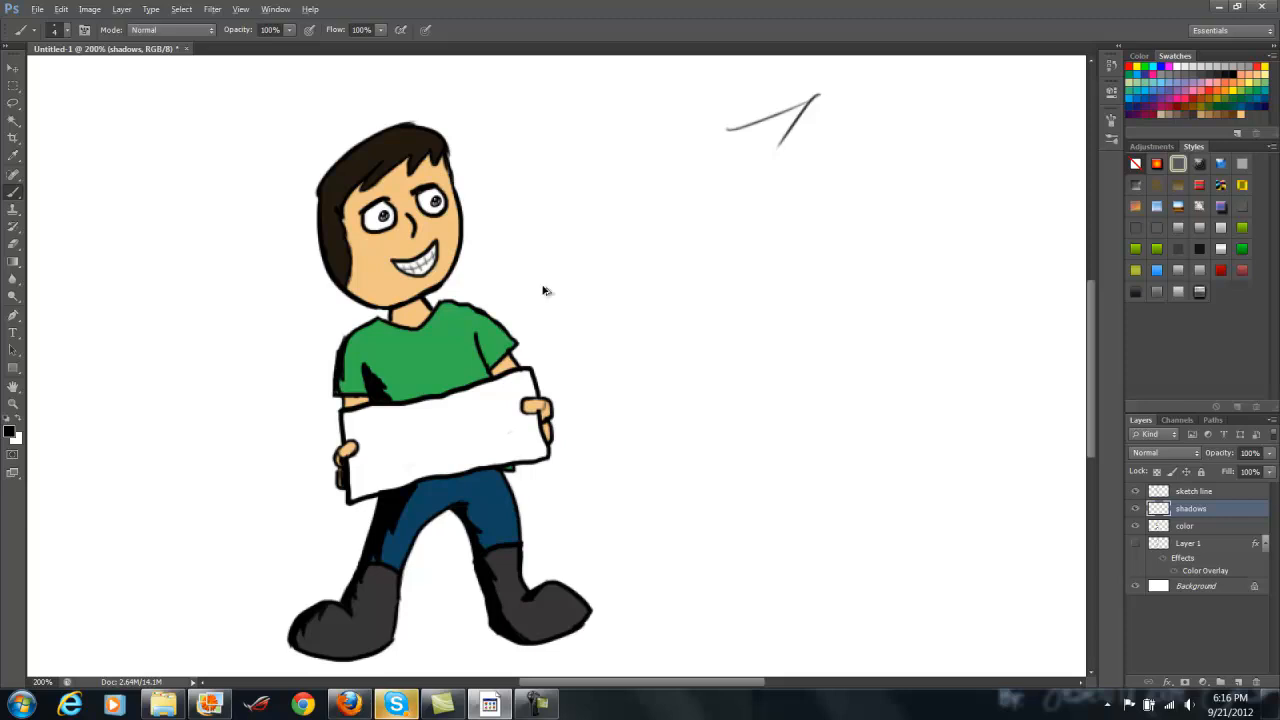
{"action": "key", "text": "ctrl+z"}
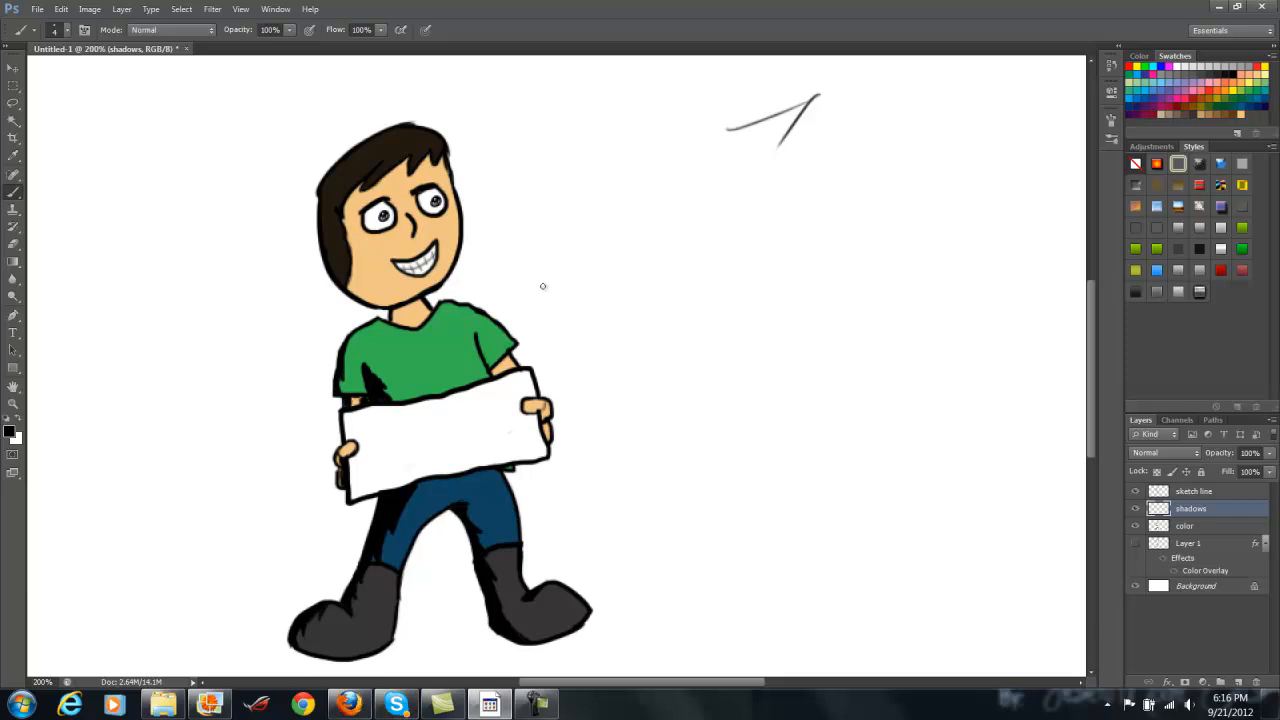
Add black shadows to the neck, the other sleeve fold, the hair, the nose and the trousers just below the sign
{"action": "left_click_drag", "start_coordinate": [423, 317], "coordinate": [422, 321]}
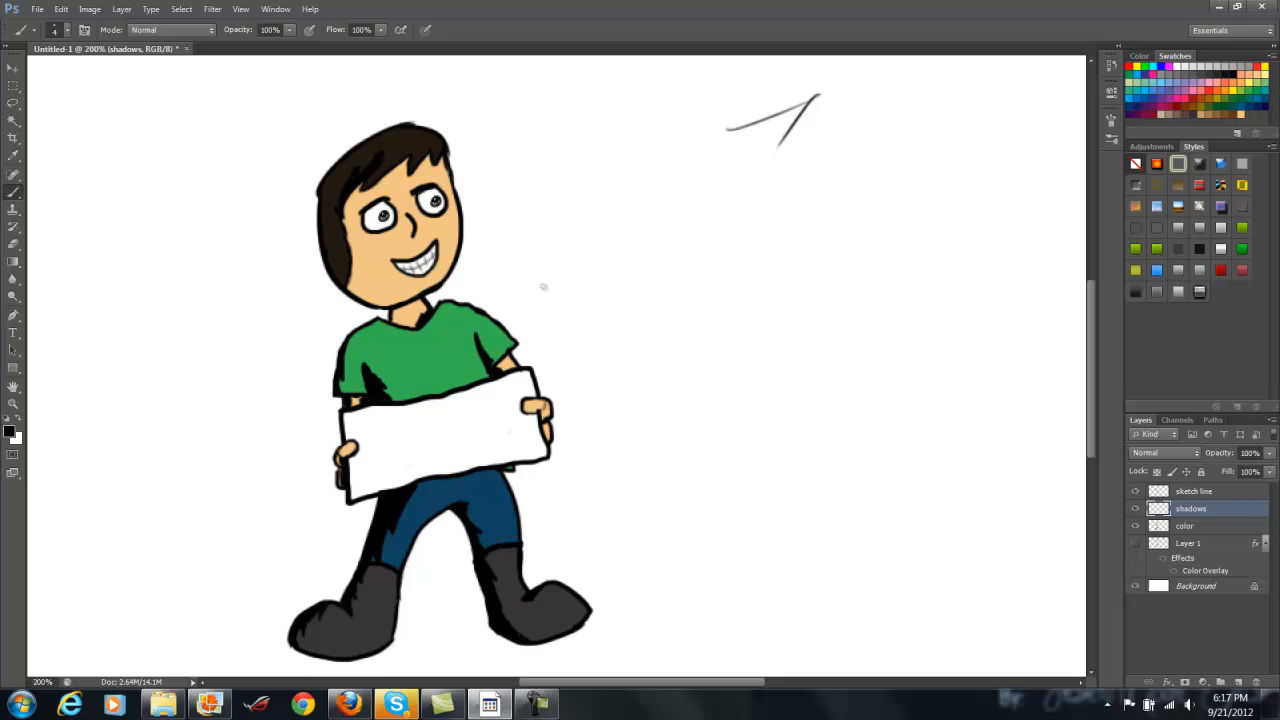
{"action": "key", "text": "e"}
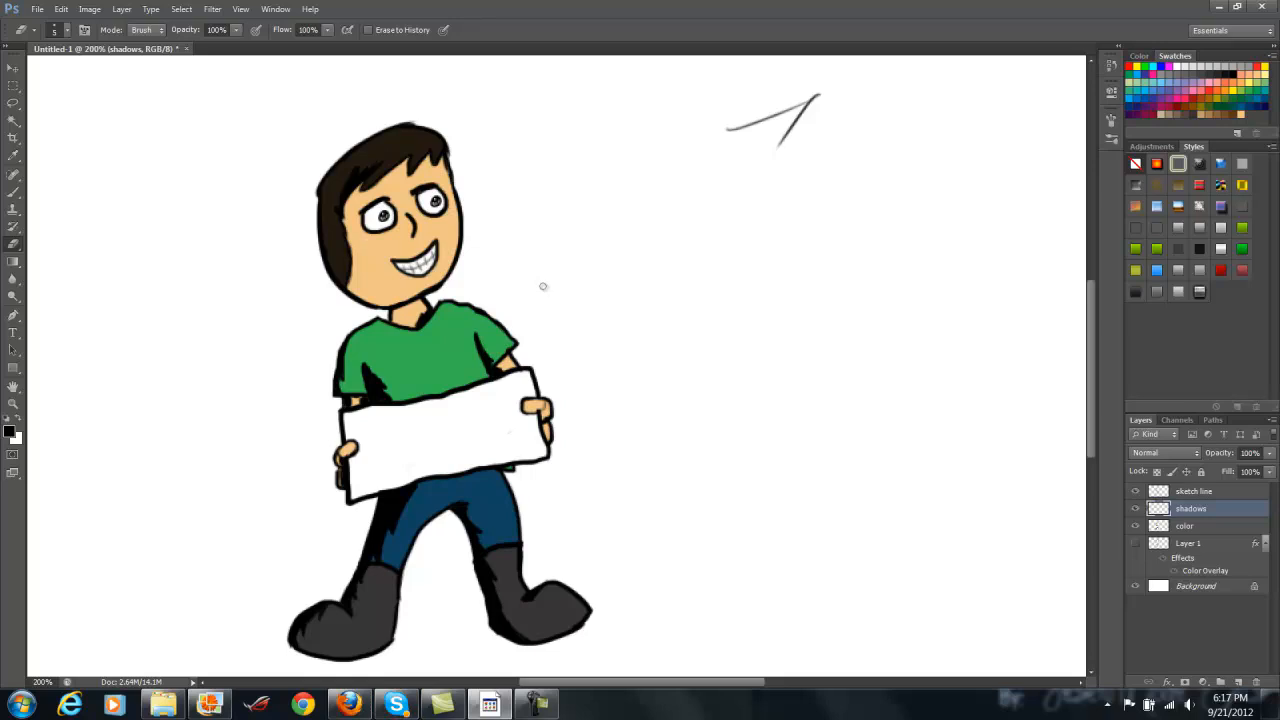
{"action": "key", "text": "b"}
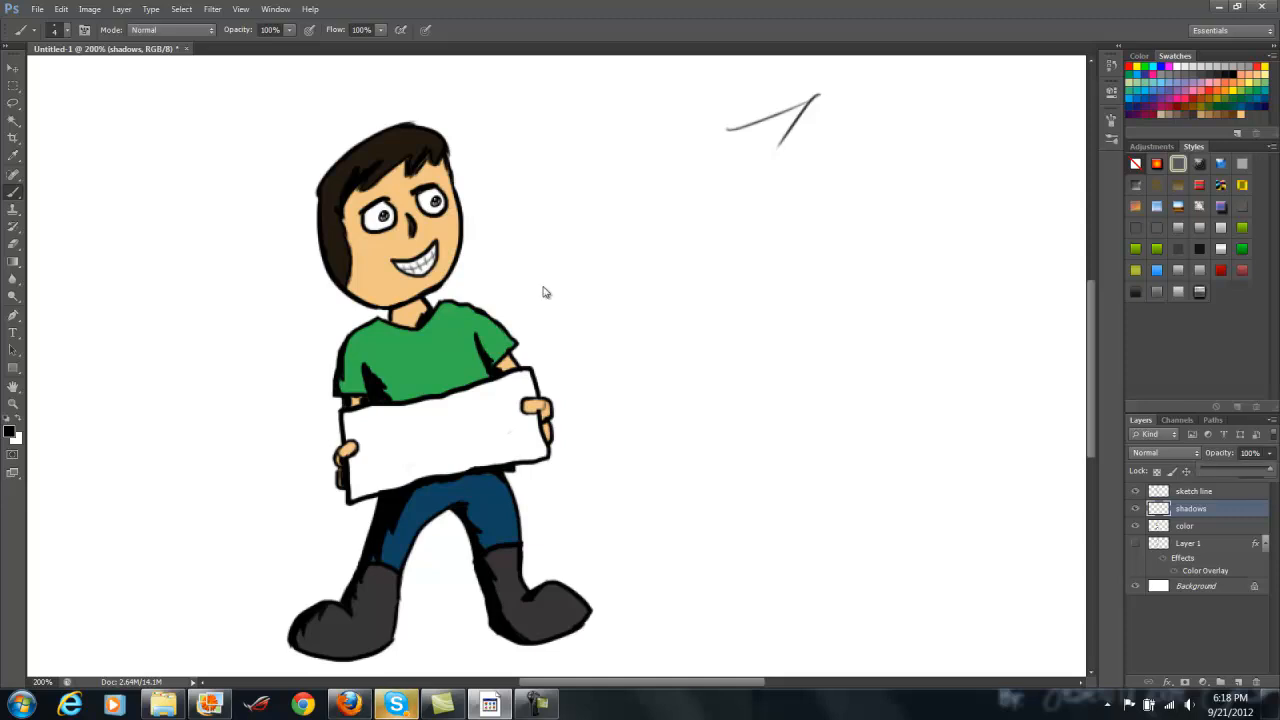
Lower the shadows layer's opacity to 25%, and raise it gradually to 34%
{"action": "left_click_drag", "start_coordinate": [1262, 453], "coordinate": [1234, 453]}
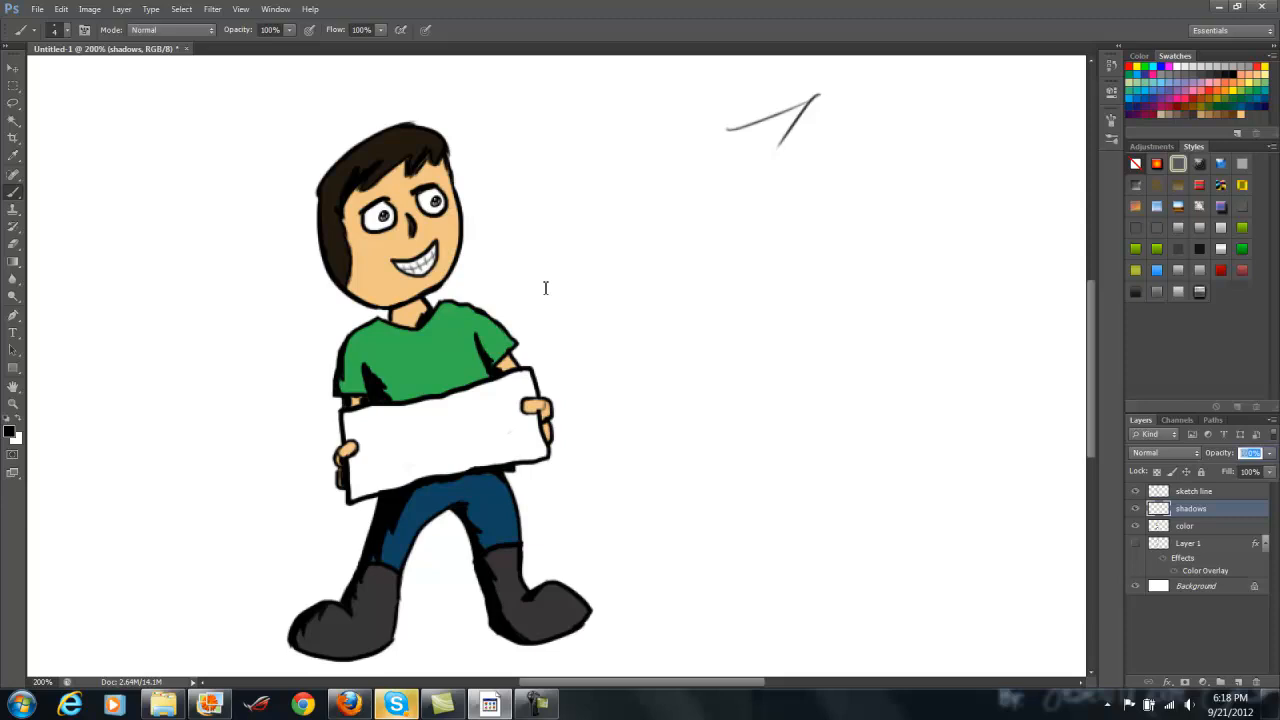
{"action": "type", "text": "25"}
{"action": "key", "text": "Return"}
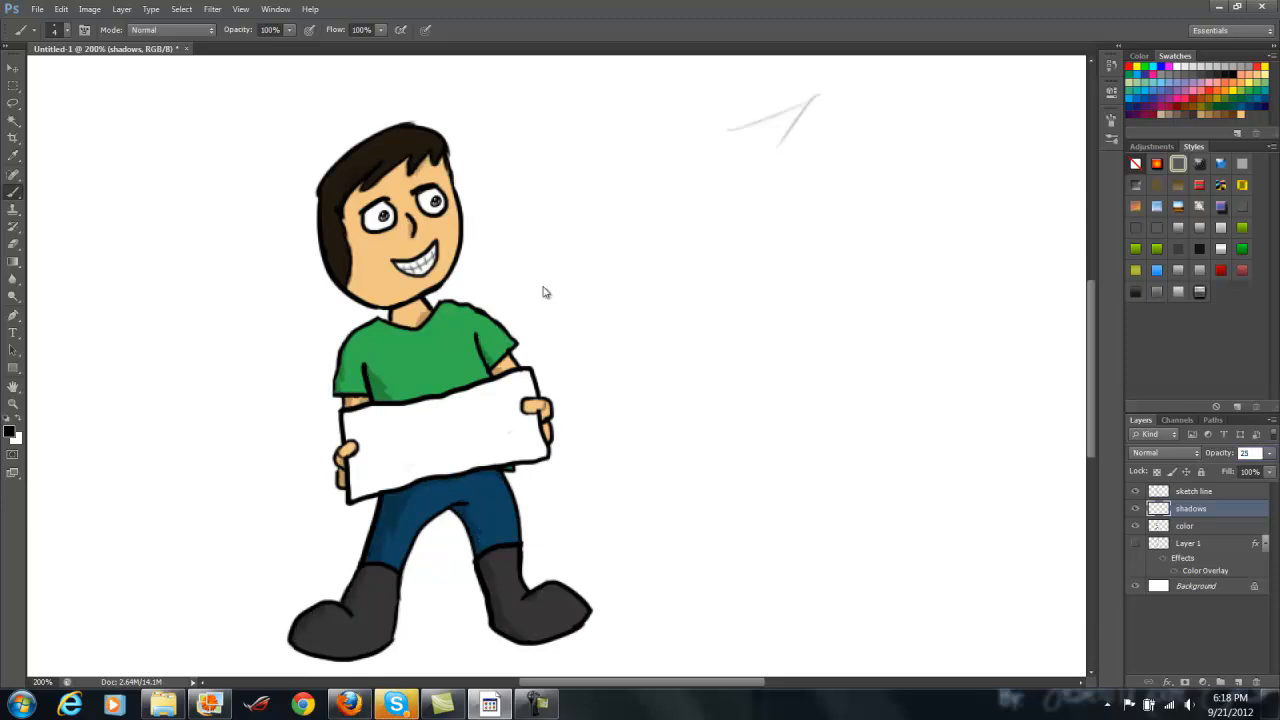
{"action": "key", "text": "Up"}
{"action": "key", "text": "Up"}
{"action": "key", "text": "Up"}
{"action": "key", "text": "Up"}
{"action": "key", "text": "Up"}
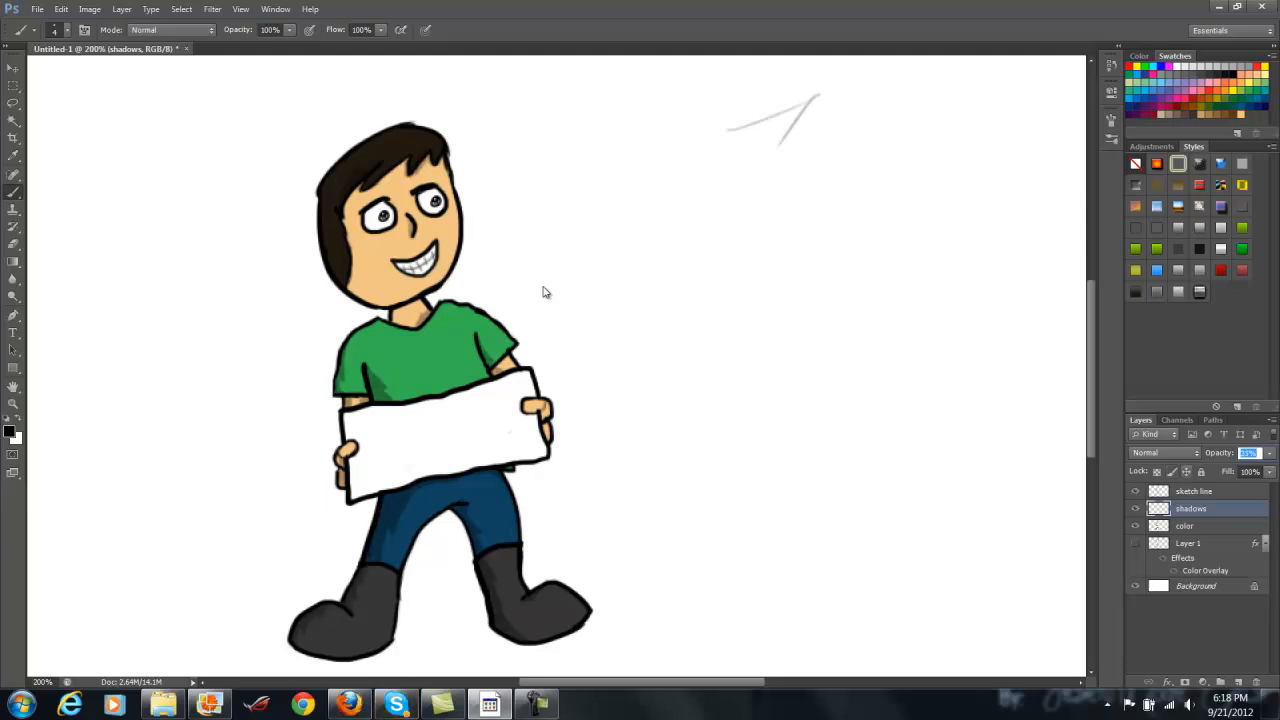
{"action": "key", "text": "Up"}
{"action": "key", "text": "Up"}
{"action": "key", "text": "v"}
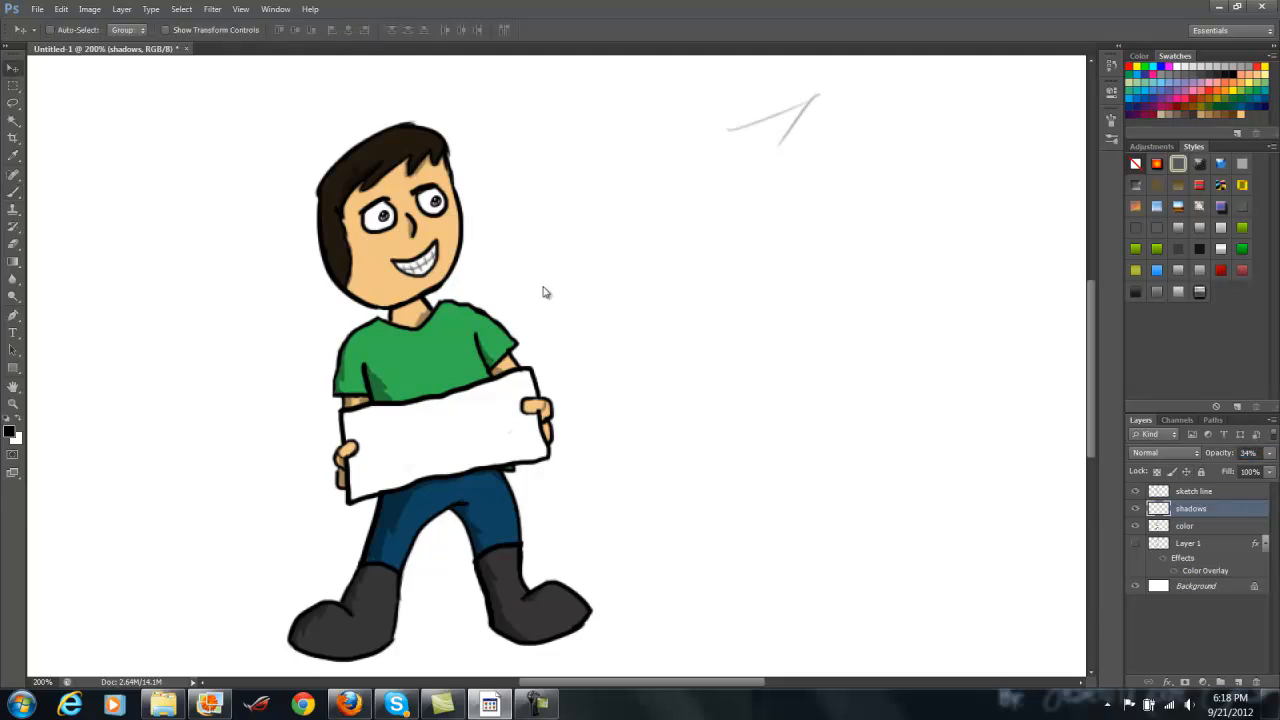
Brush extra shadows on the shadows layer around the hair edge, the teeth and the sign beside the gripping hand
{"action": "key", "text": "b"}
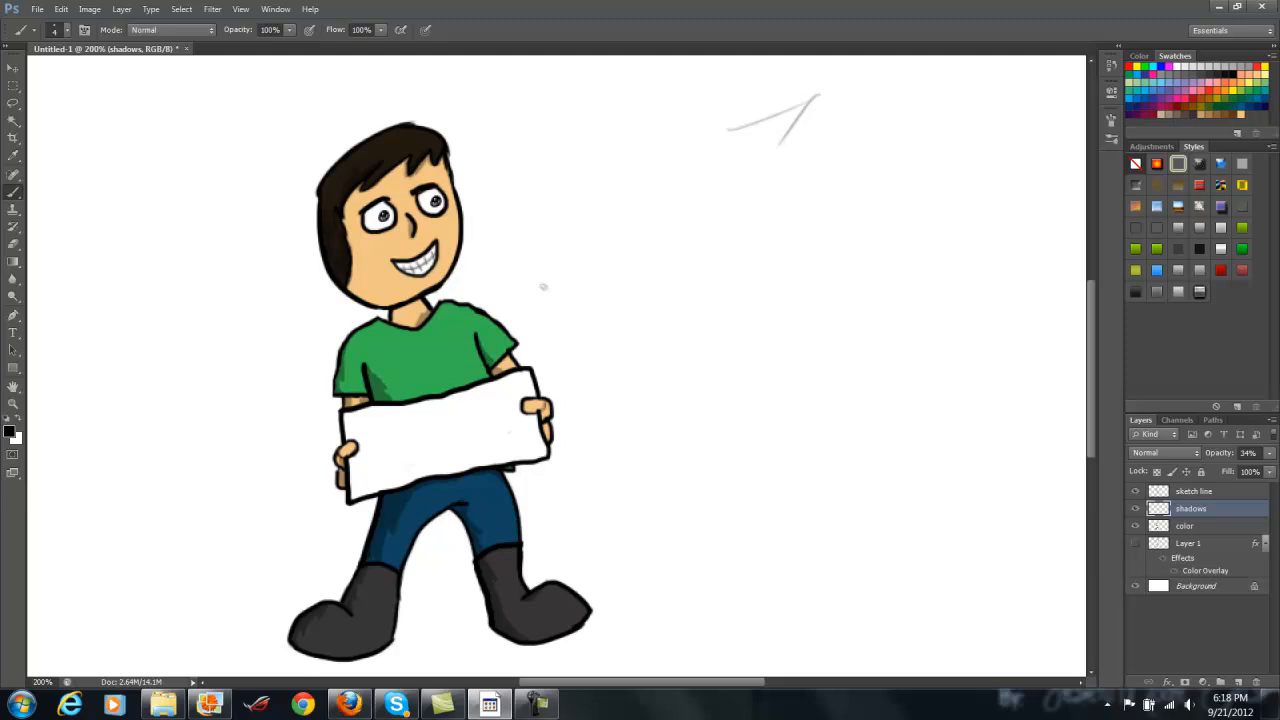
{"action": "left_click_drag", "start_coordinate": [327, 161], "coordinate": [322, 177]}
{"action": "left_click_drag", "start_coordinate": [526, 412], "coordinate": [535, 426]}
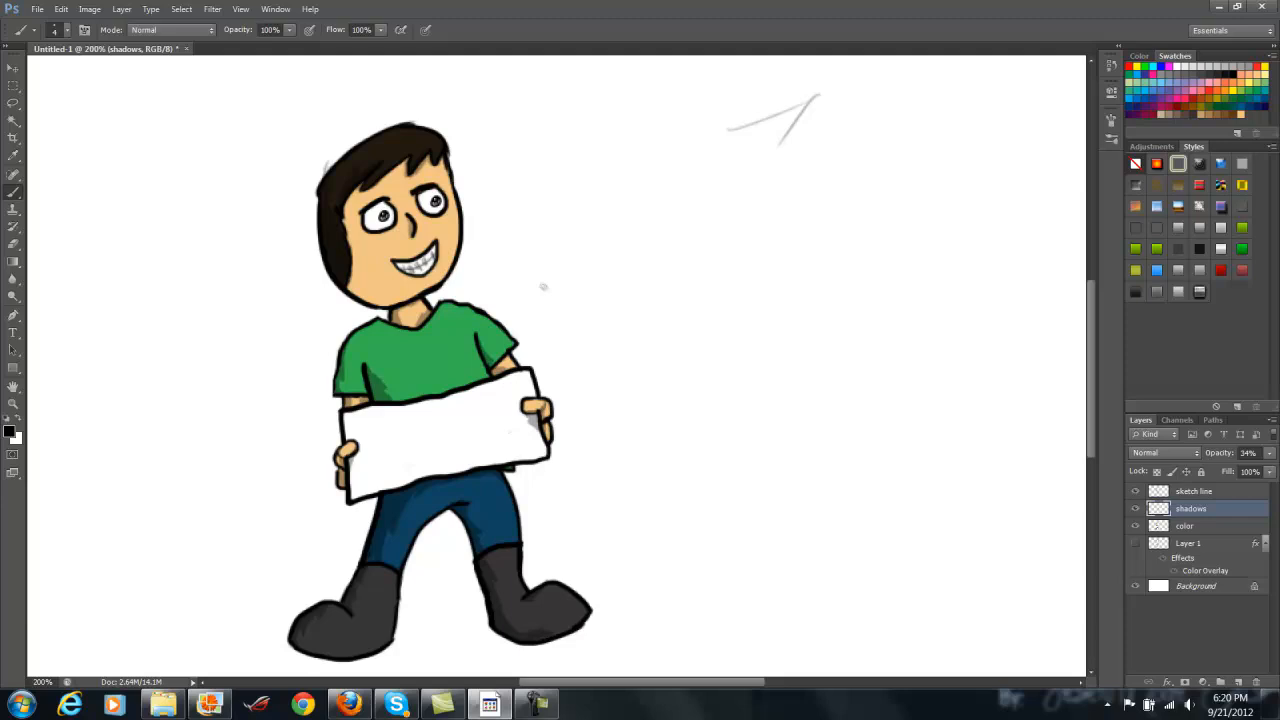
{"action": "left_click", "coordinate": [543, 287]}
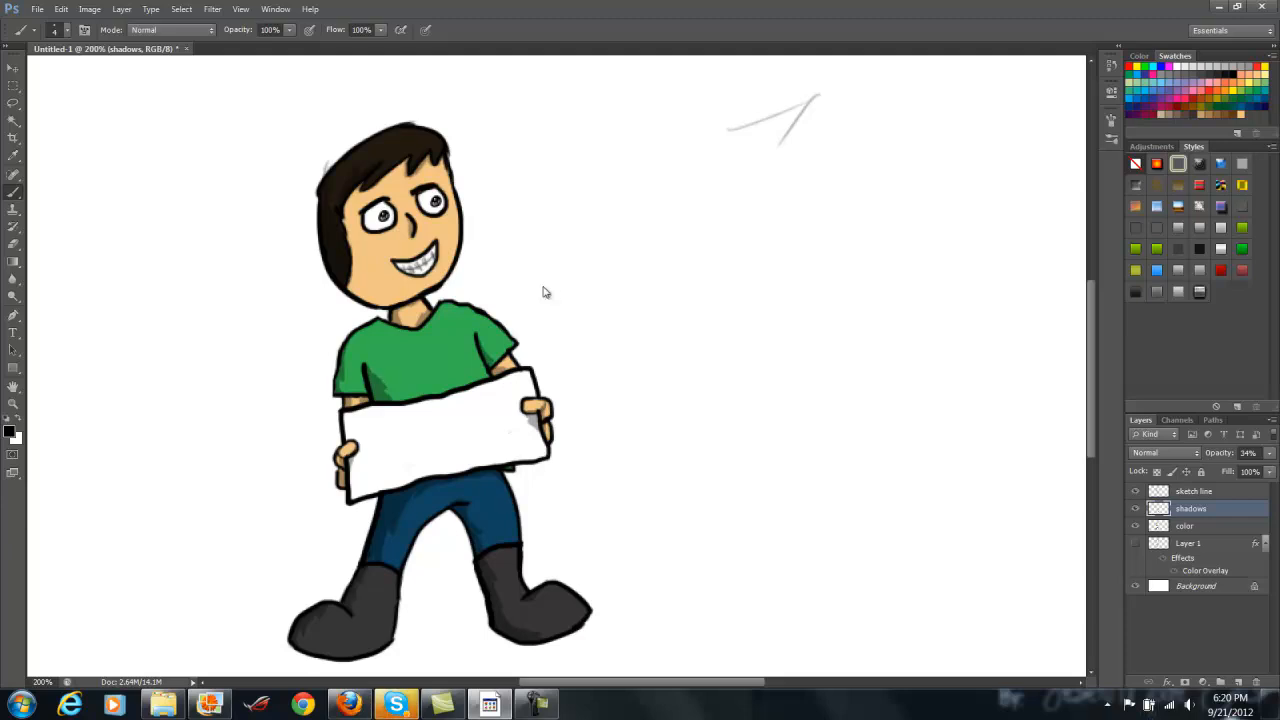
Add a new layer above the shadows layer and name it "highlight"
{"action": "key", "text": "ctrl+shift+alt+n"}
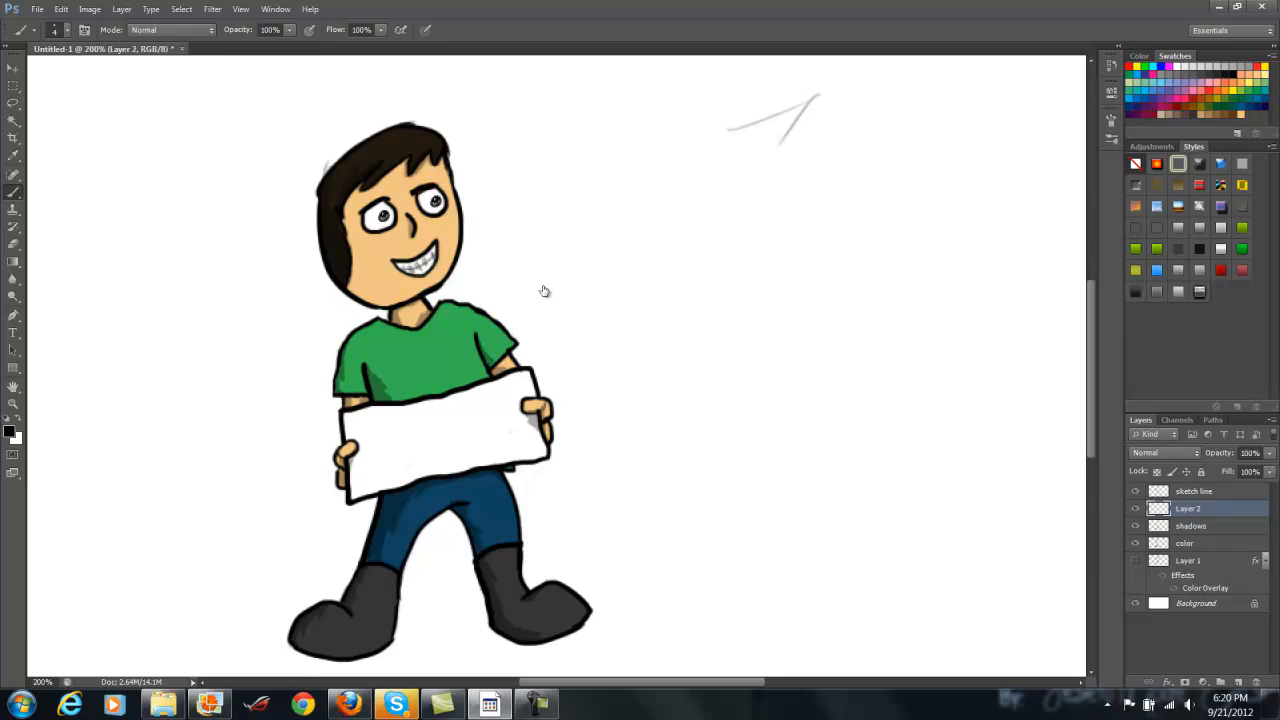
{"action": "double_click", "coordinate": [1215, 509]}
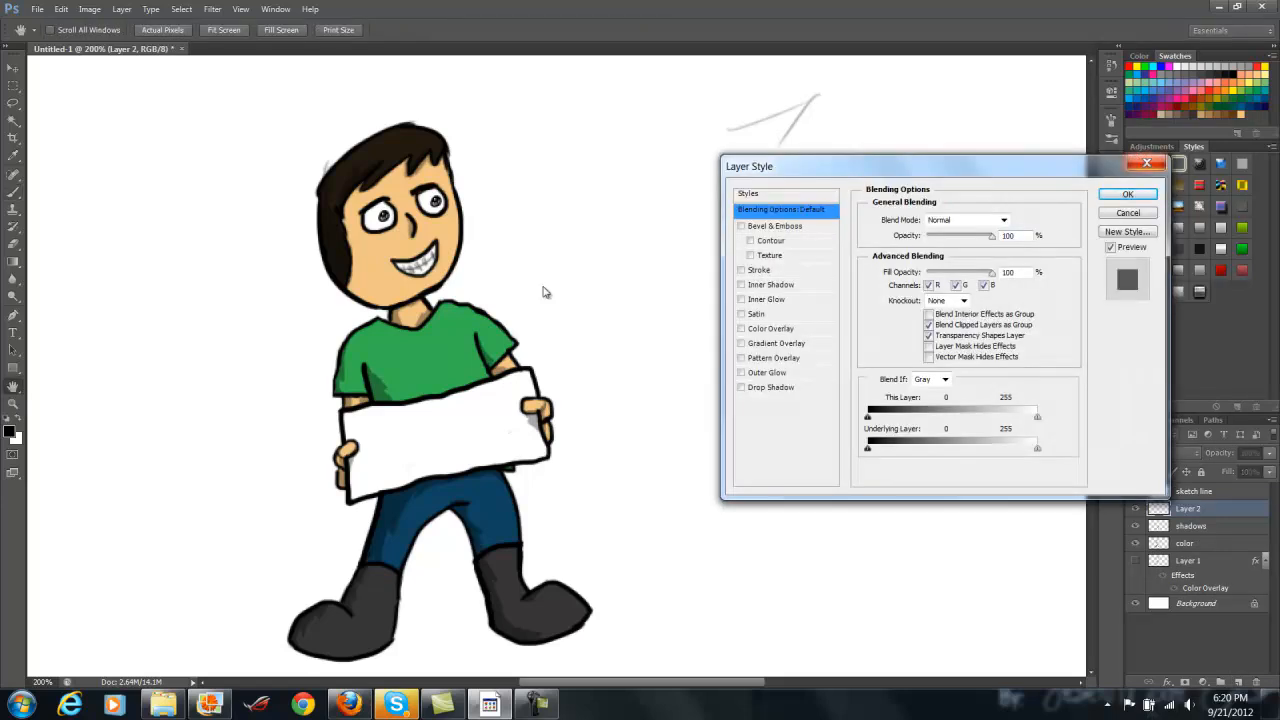
{"action": "left_click", "coordinate": [1144, 165]}
{"action": "type", "text": "h"}
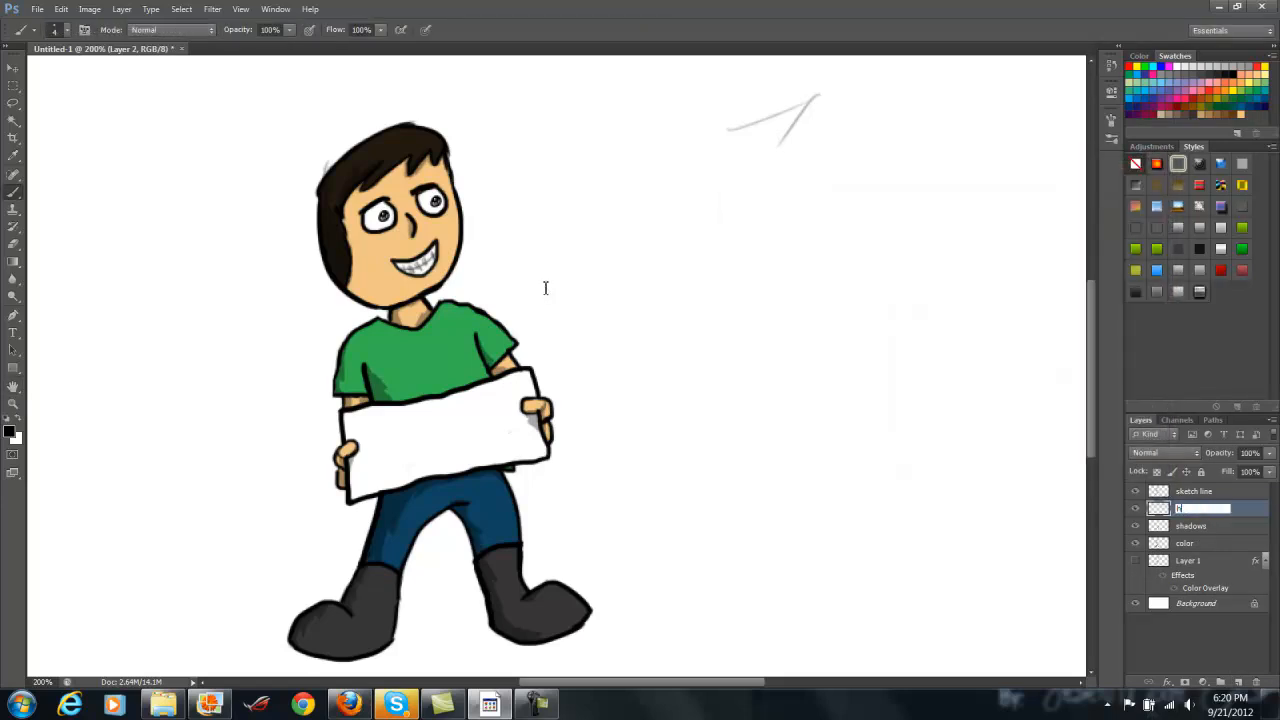
{"action": "type", "text": "ighlight"}
{"action": "key", "text": "Return"}
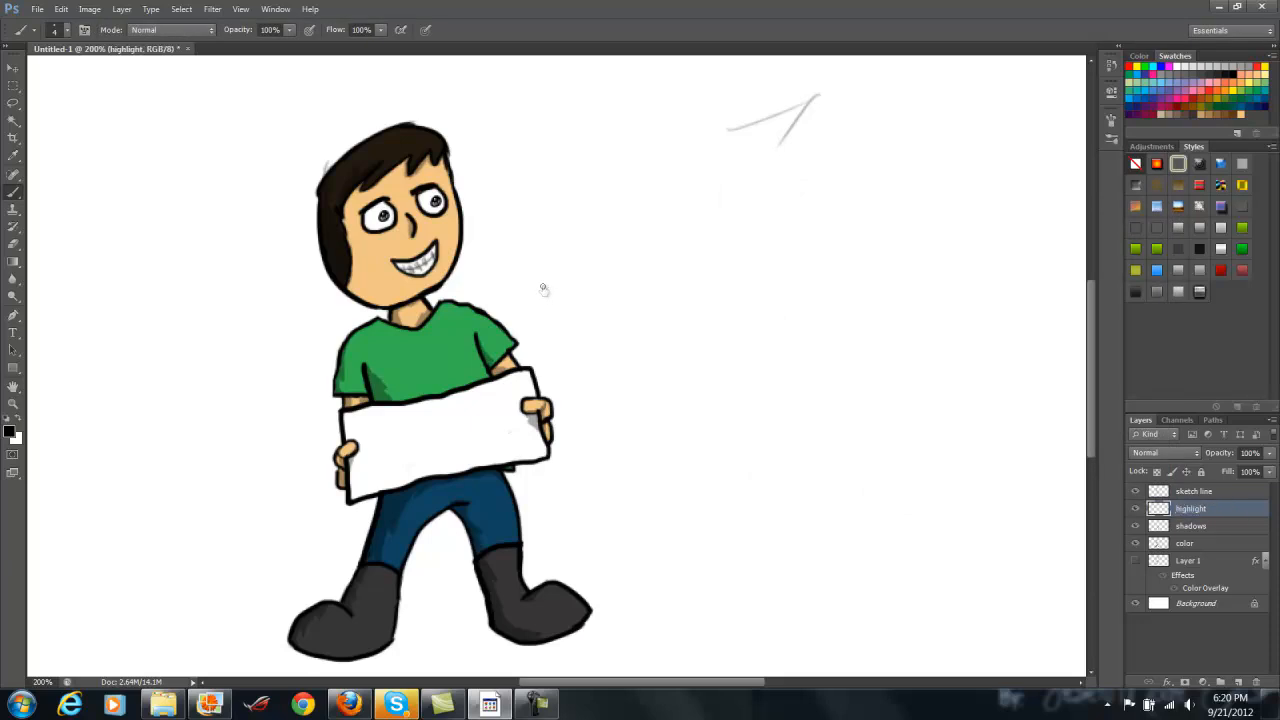
Switch the foreground to white and paint highlights along the shirt's shoulder and the top of the boot on the viewer's right
{"action": "key", "text": "x"}
{"action": "left_click_drag", "start_coordinate": [483, 317], "coordinate": [512, 343]}
{"action": "left_click_drag", "start_coordinate": [541, 588], "coordinate": [585, 610]}
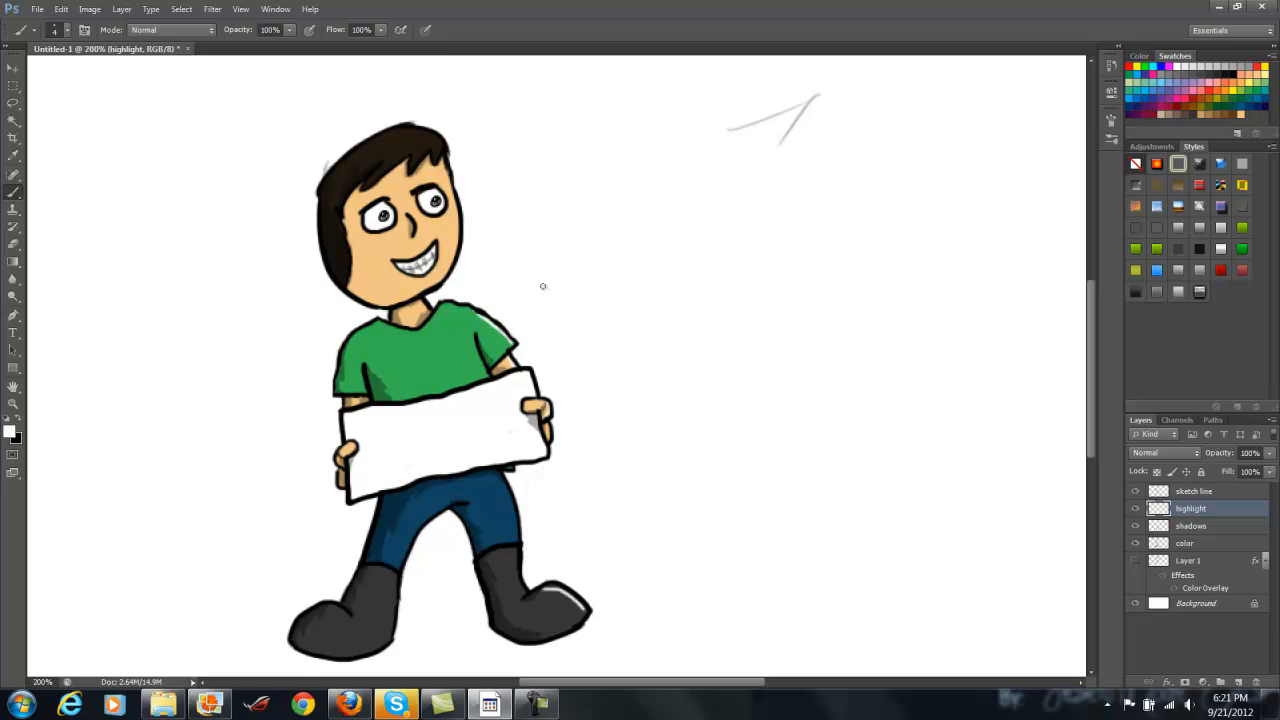
{"action": "key", "text": "ctrl+z"}
{"action": "left_click_drag", "start_coordinate": [547, 588], "coordinate": [585, 610]}
Paint white highlights up the inner edge of the other boot and its trouser leg, undoing unsatisfactory strokes
{"action": "left_click_drag", "start_coordinate": [388, 641], "coordinate": [397, 567]}
{"action": "key", "text": "ctrl+z"}
{"action": "mouse_move", "coordinate": [388, 641]}
{"action": "left_mouse_down"}
{"action": "mouse_move", "coordinate": [397, 572]}
{"action": "mouse_move", "coordinate": [443, 505]}
{"action": "left_mouse_up"}
{"action": "key", "text": "ctrl+z"}
Paint thin white highlights on the hair, the edge of the face, the neck and the sleeve fold
{"action": "mouse_move", "coordinate": [427, 150]}
{"action": "left_mouse_down"}
{"action": "mouse_move", "coordinate": [379, 178]}
{"action": "mouse_move", "coordinate": [411, 153]}
{"action": "left_mouse_up"}
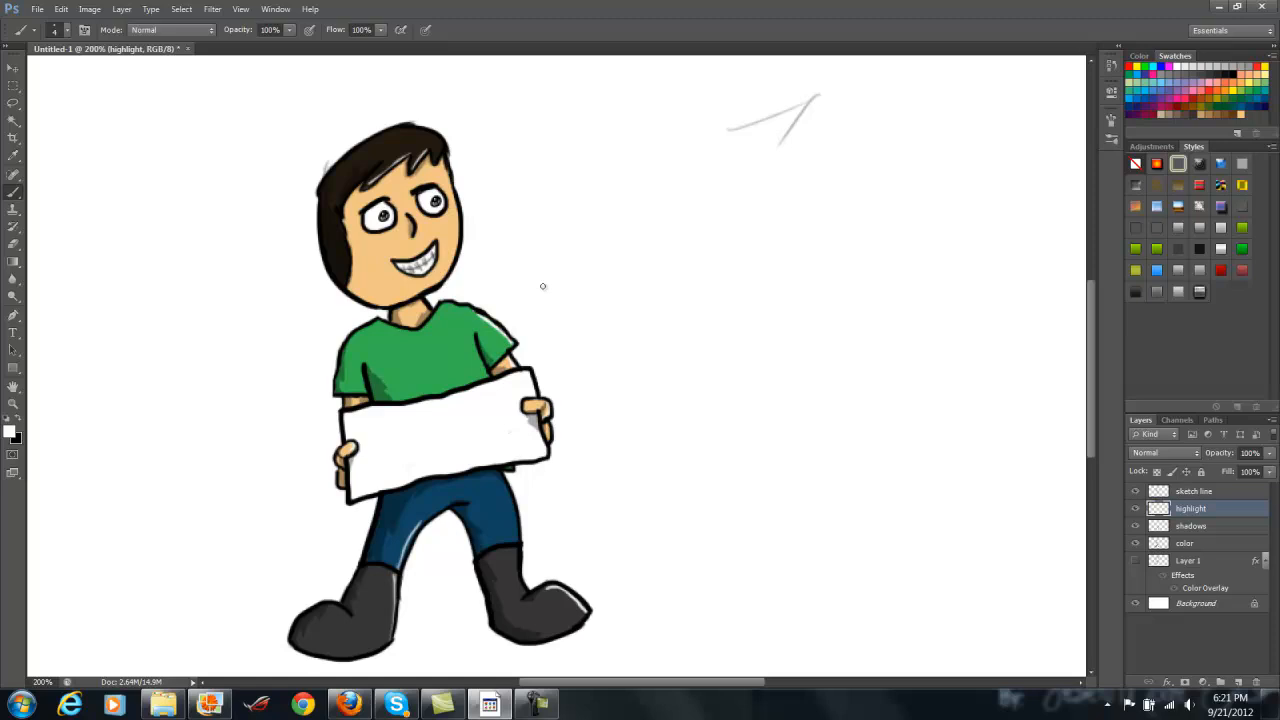
{"action": "left_click_drag", "start_coordinate": [455, 251], "coordinate": [449, 267]}
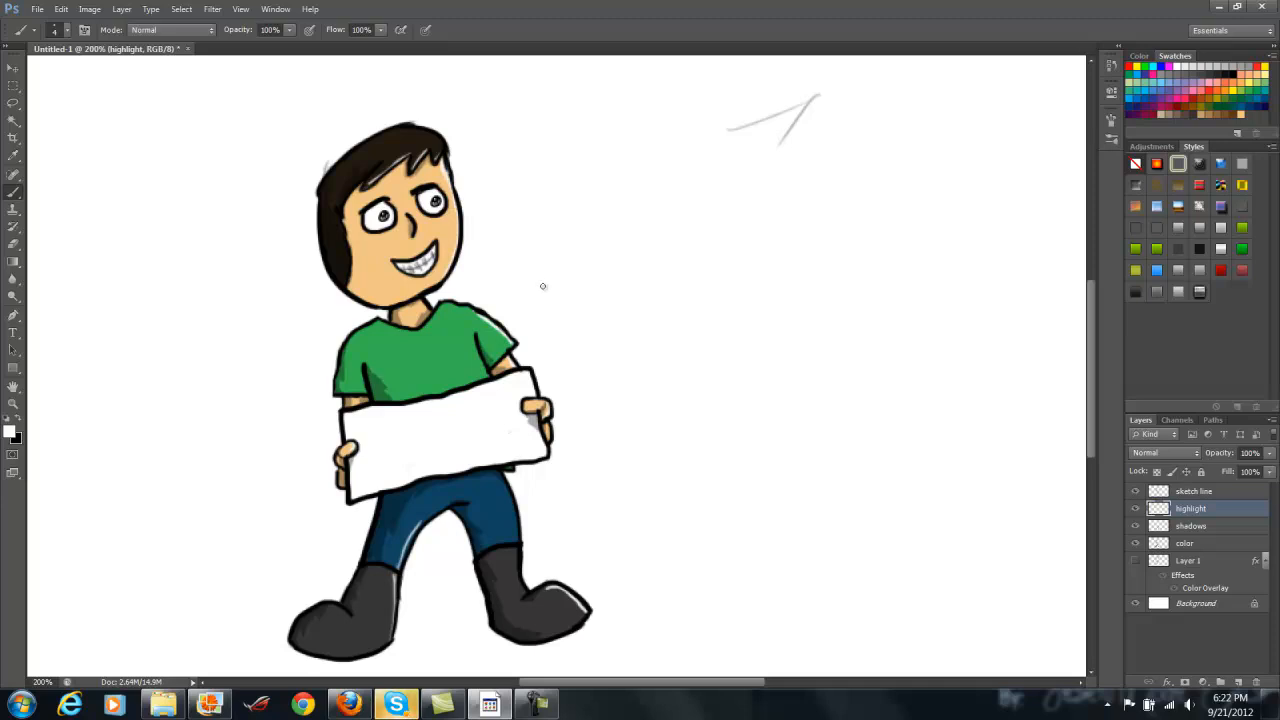
{"action": "left_click_drag", "start_coordinate": [420, 301], "coordinate": [427, 314]}
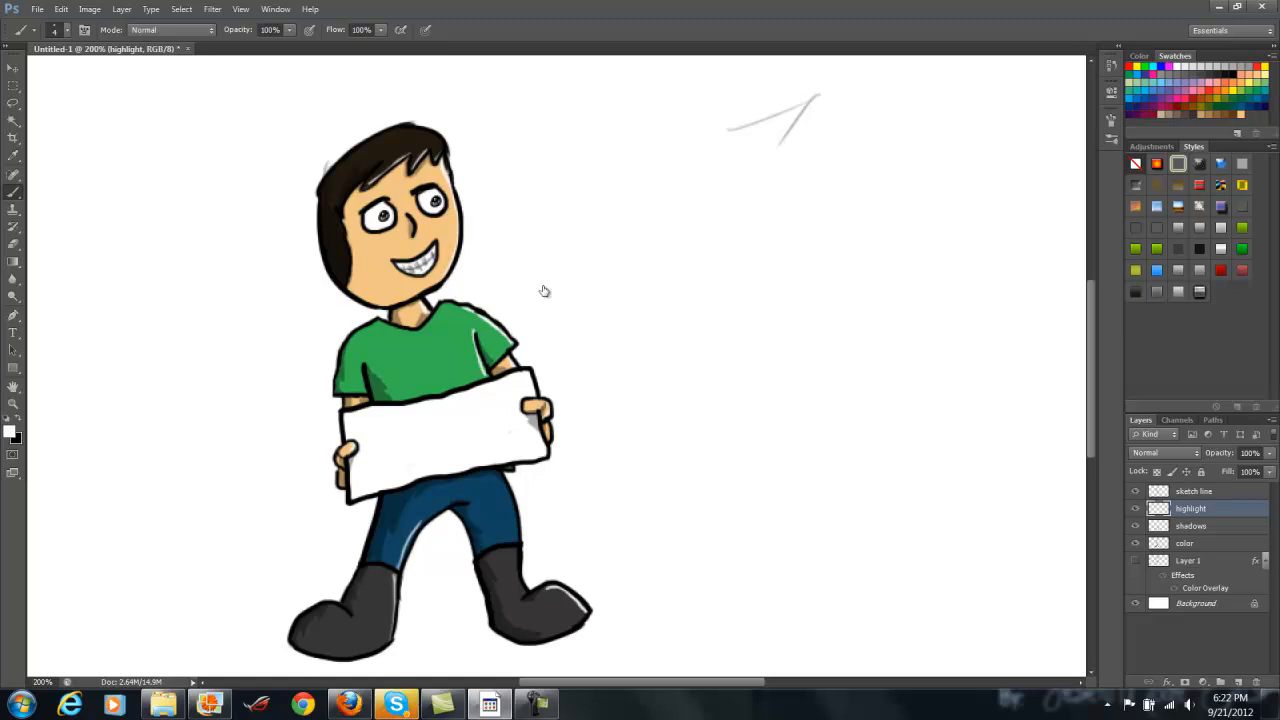
{"action": "key", "text": "alt+bracketleft"}
{"action": "key", "text": "x"}
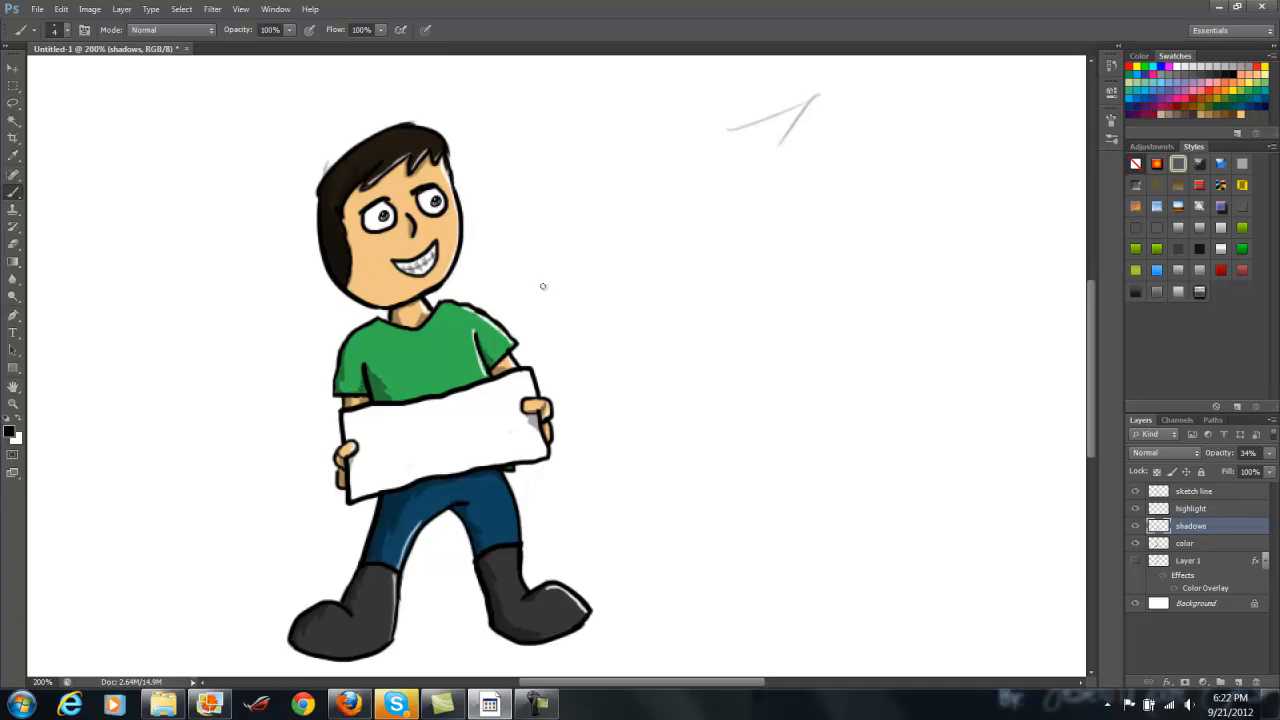
{"action": "key", "text": "x"}
{"action": "key", "text": "alt+bracketright"}
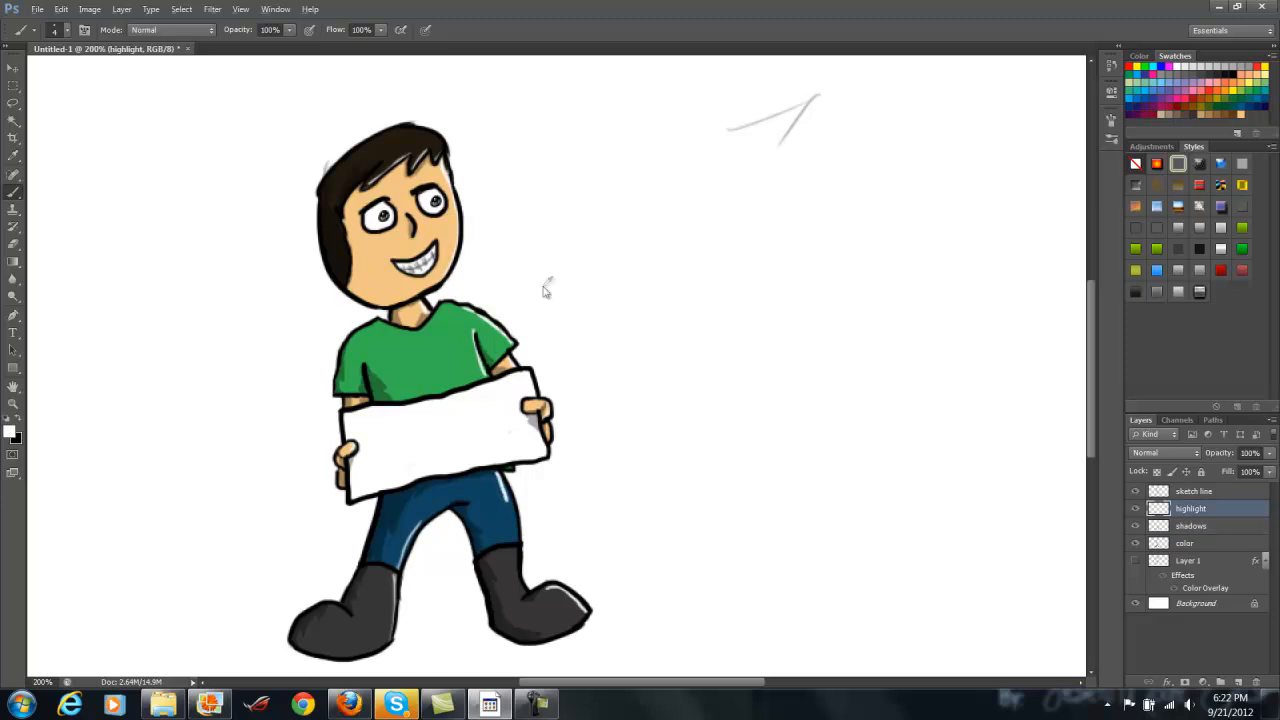
{"action": "key", "text": "alt+bracketleft"}
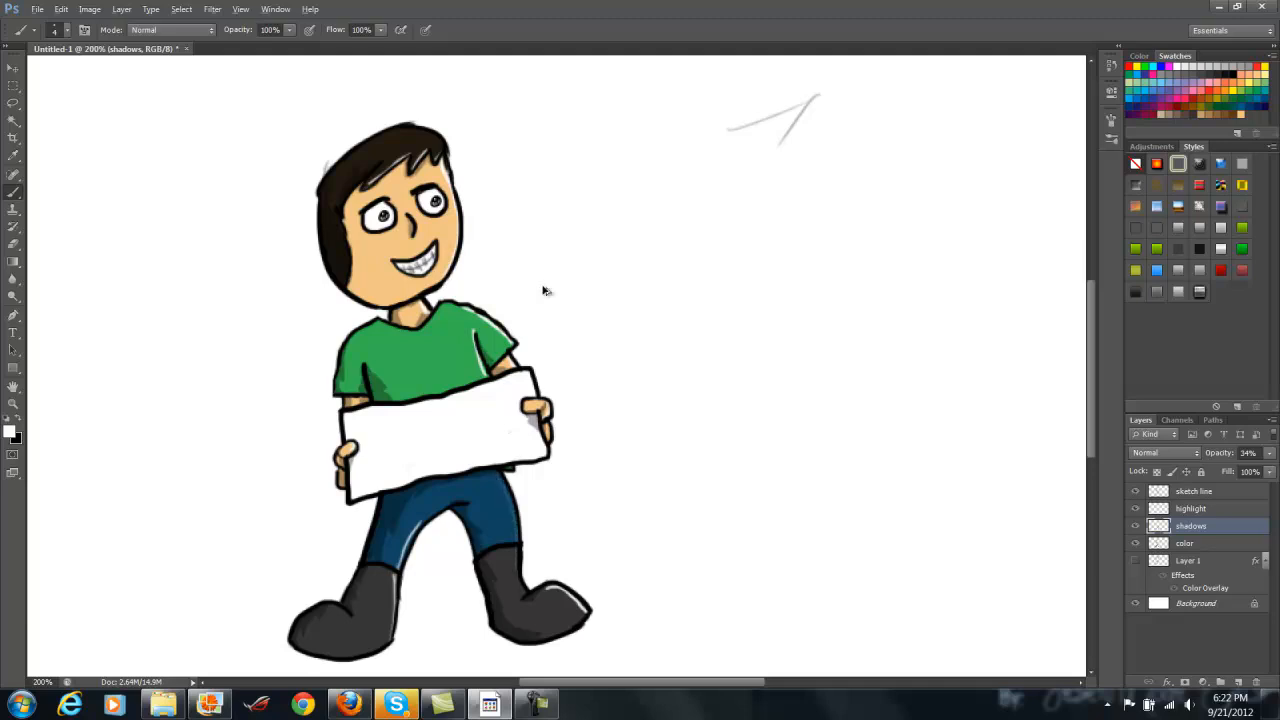
{"action": "key", "text": "alt+bracketright"}
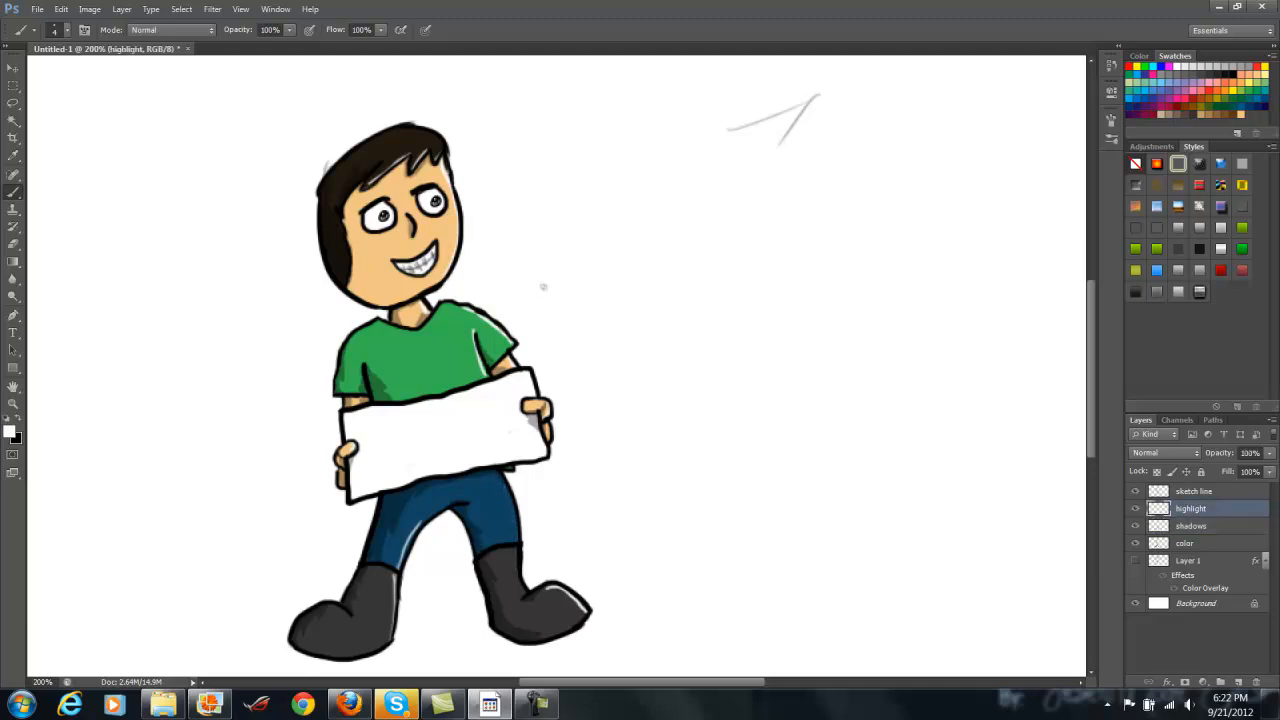
Paint a thin white highlight up the outer trouser leg and boot on the viewer's right, and reset the foreground to white
{"action": "mouse_move", "coordinate": [515, 576]}
{"action": "left_mouse_down"}
{"action": "mouse_move", "coordinate": [517, 522]}
{"action": "mouse_move", "coordinate": [496, 470]}
{"action": "left_mouse_up"}
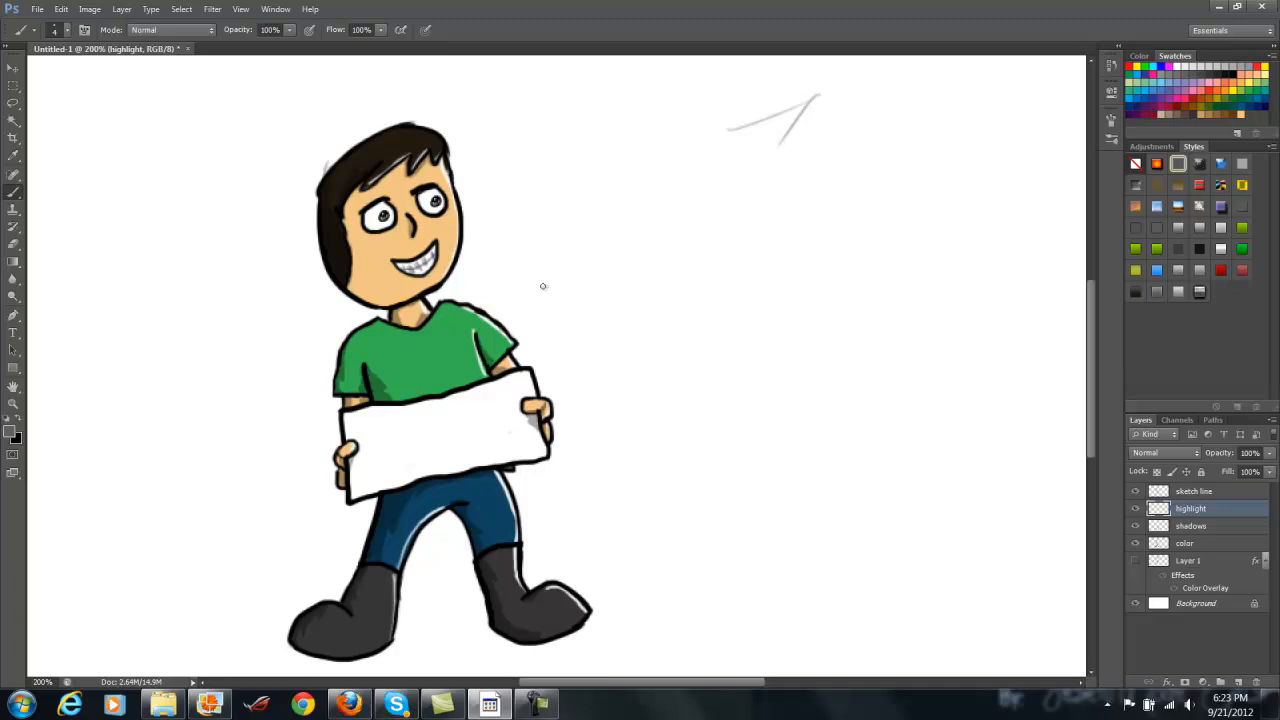
{"action": "key", "text": "d"}
{"action": "key", "text": "x"}
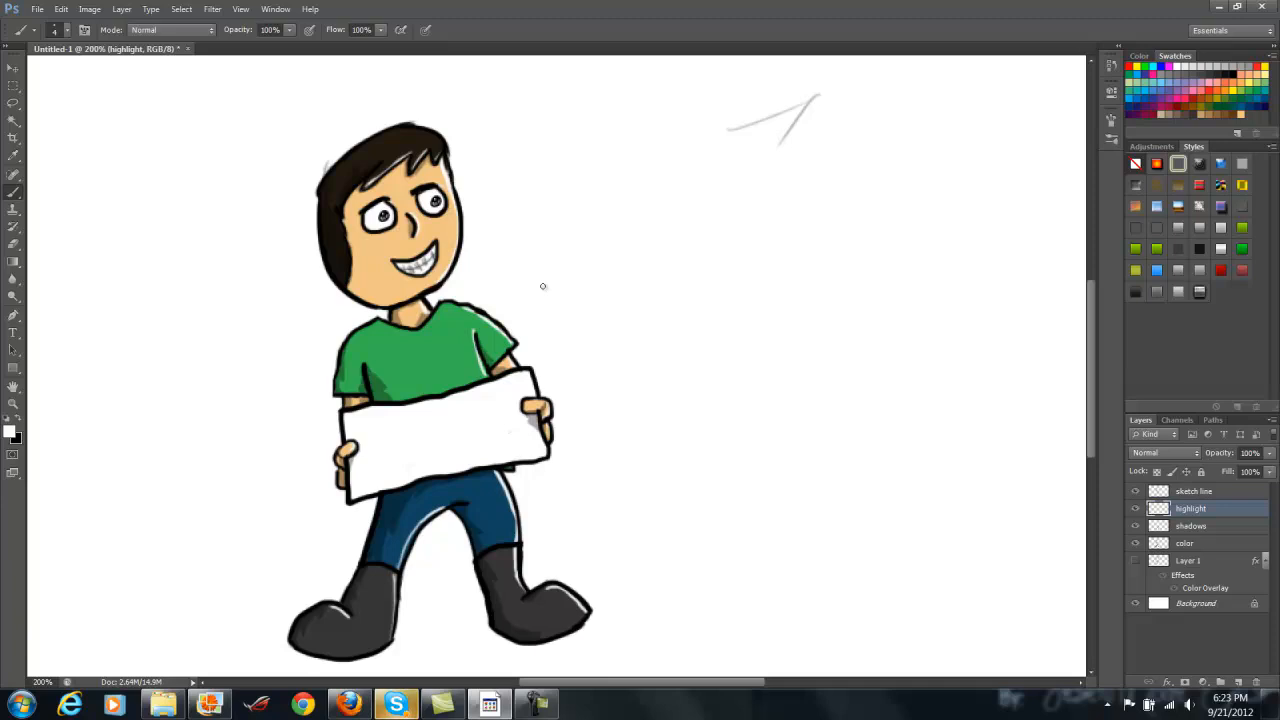
Lower the highlight layer's opacity to 72%
{"action": "left_click", "coordinate": [1269, 453]}
{"action": "left_click_drag", "start_coordinate": [1268, 469], "coordinate": [1254, 469]}
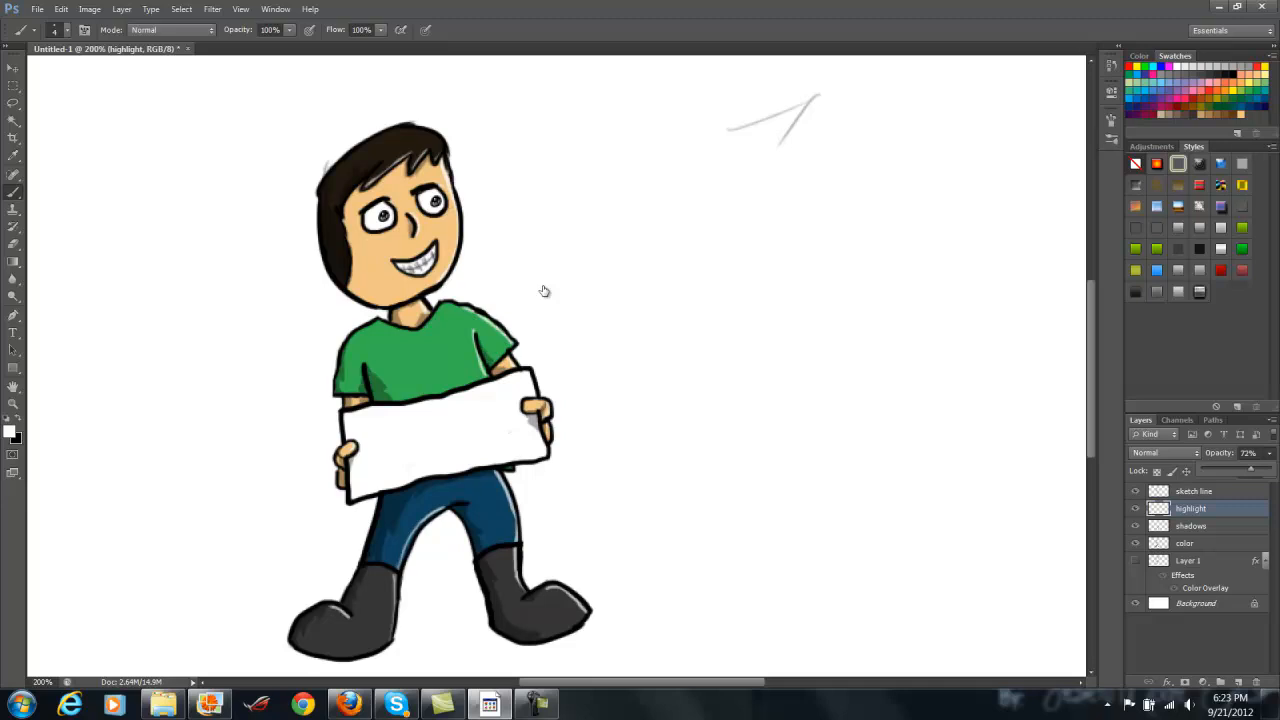
{"action": "key", "text": "ctrl+minus"}
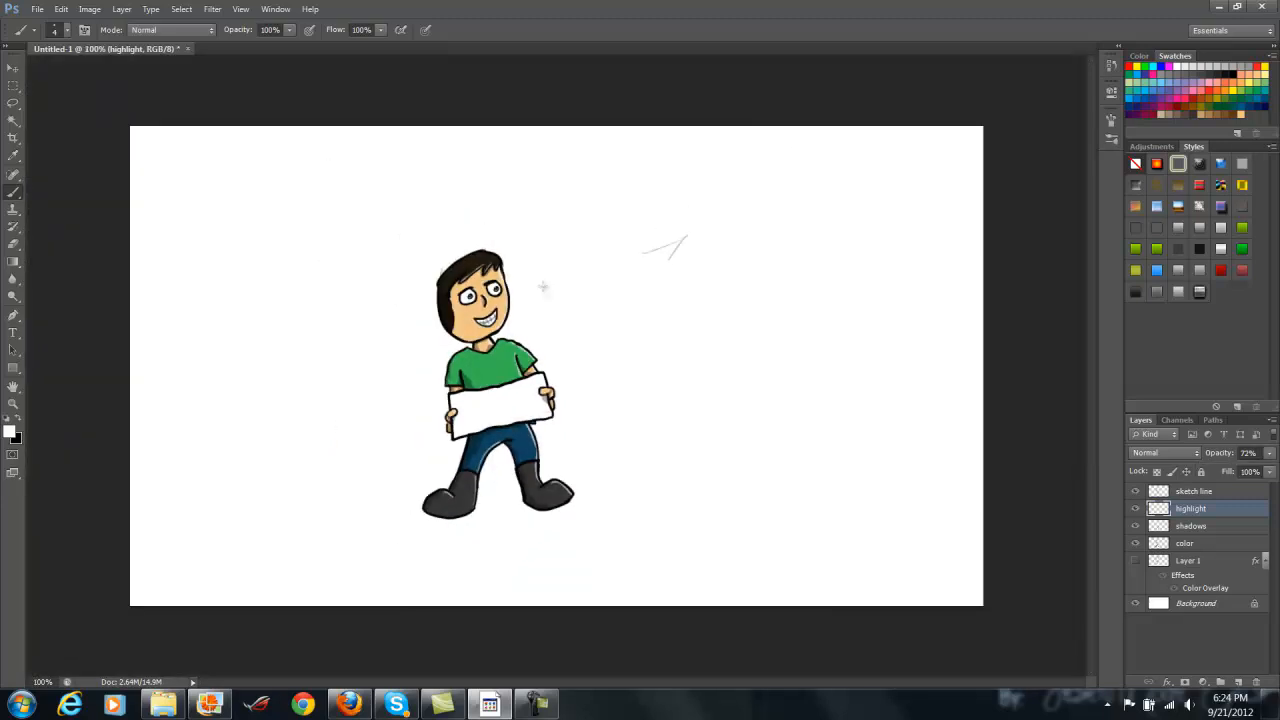
Add a new layer above the sketch line layer and switch the foreground colour to black
{"action": "key", "text": "p"}
{"action": "key", "text": "h"}
{"action": "key", "text": "alt+bracketright"}
{"action": "key", "text": "ctrl+shift+alt+n"}
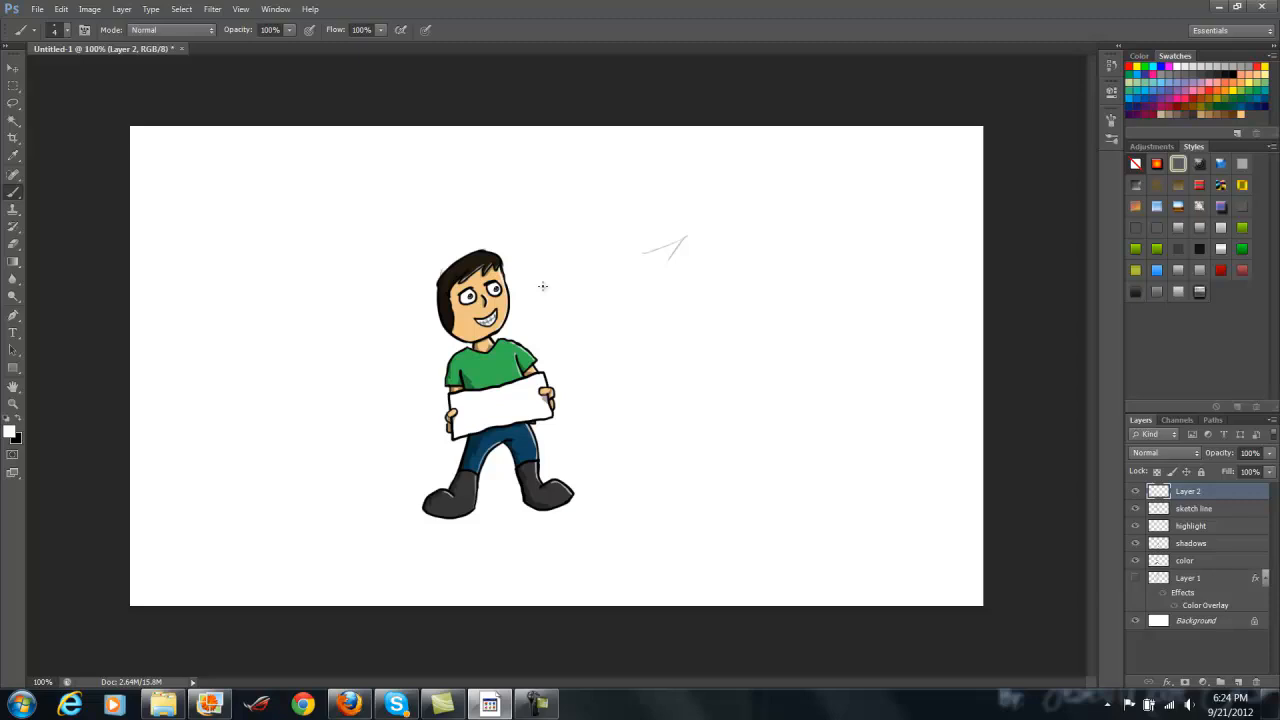
{"action": "key", "text": "z"}
{"action": "key", "text": "x"}
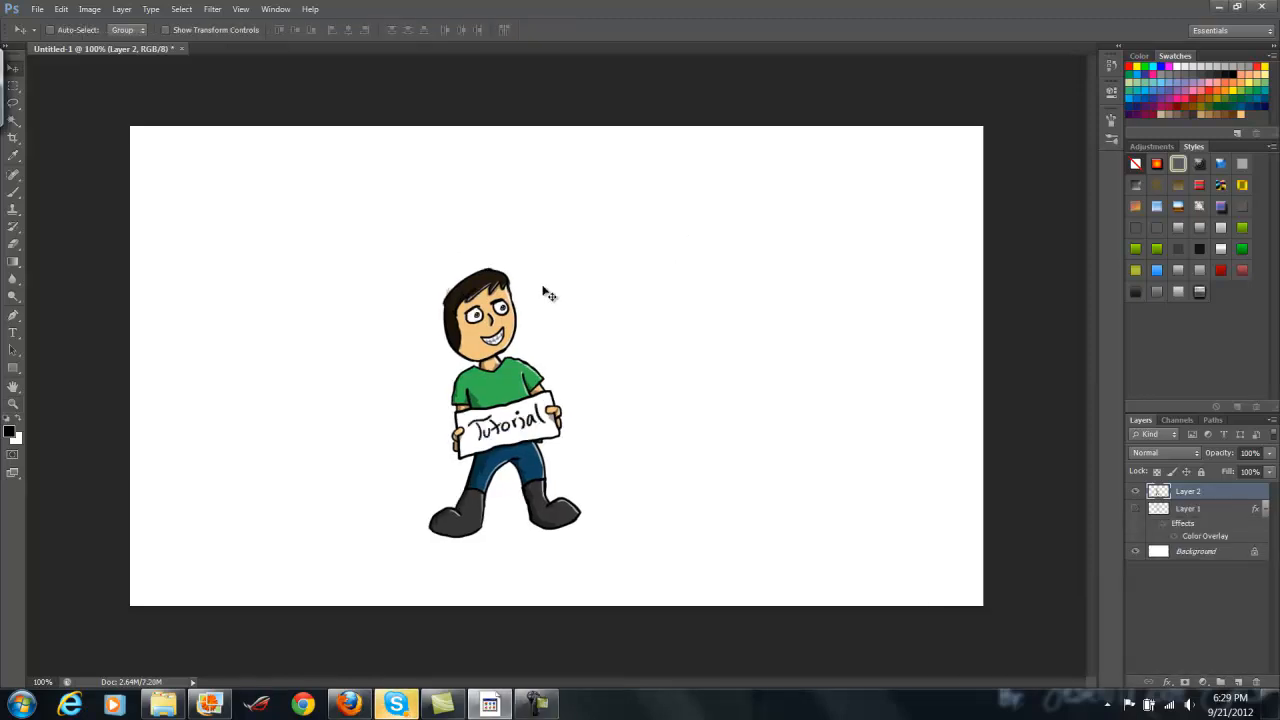
Delete the hidden Layer 1 and toggle the merged character layer off and on to check it
{"action": "mouse_move", "coordinate": [537, 704]}
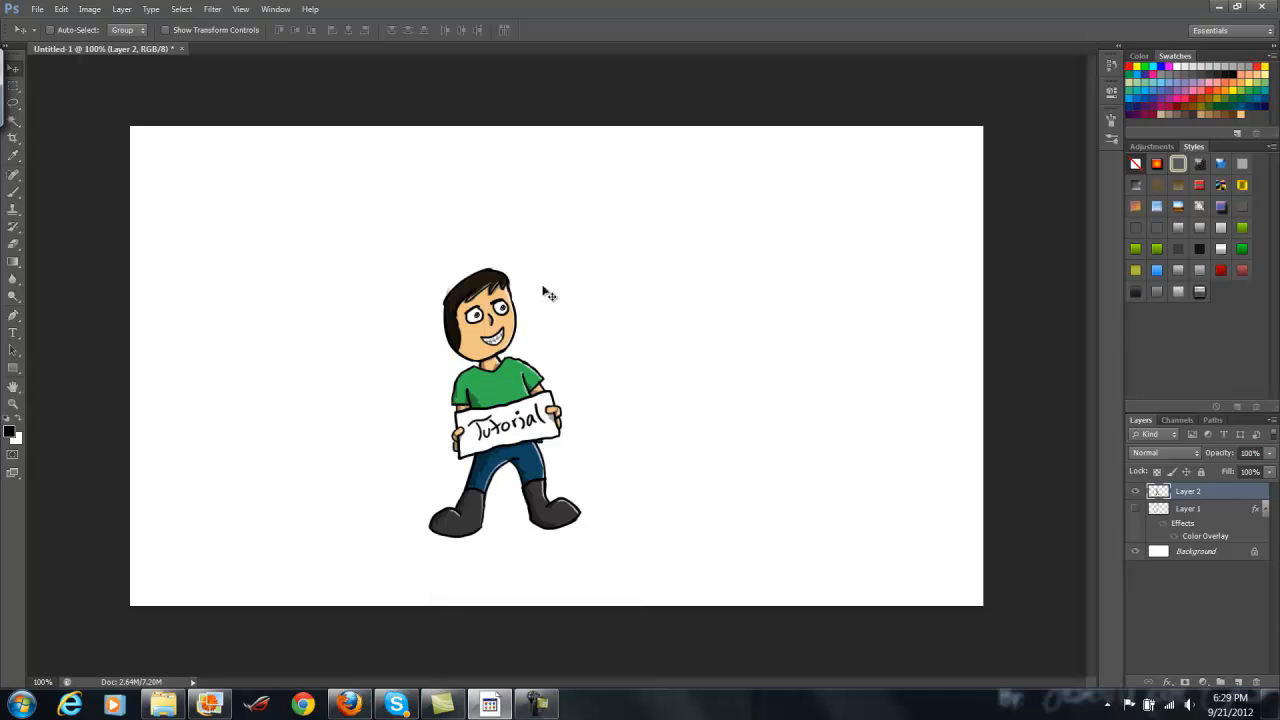
{"action": "left_click", "coordinate": [537, 704]}
{"action": "left_click", "coordinate": [1188, 509]}
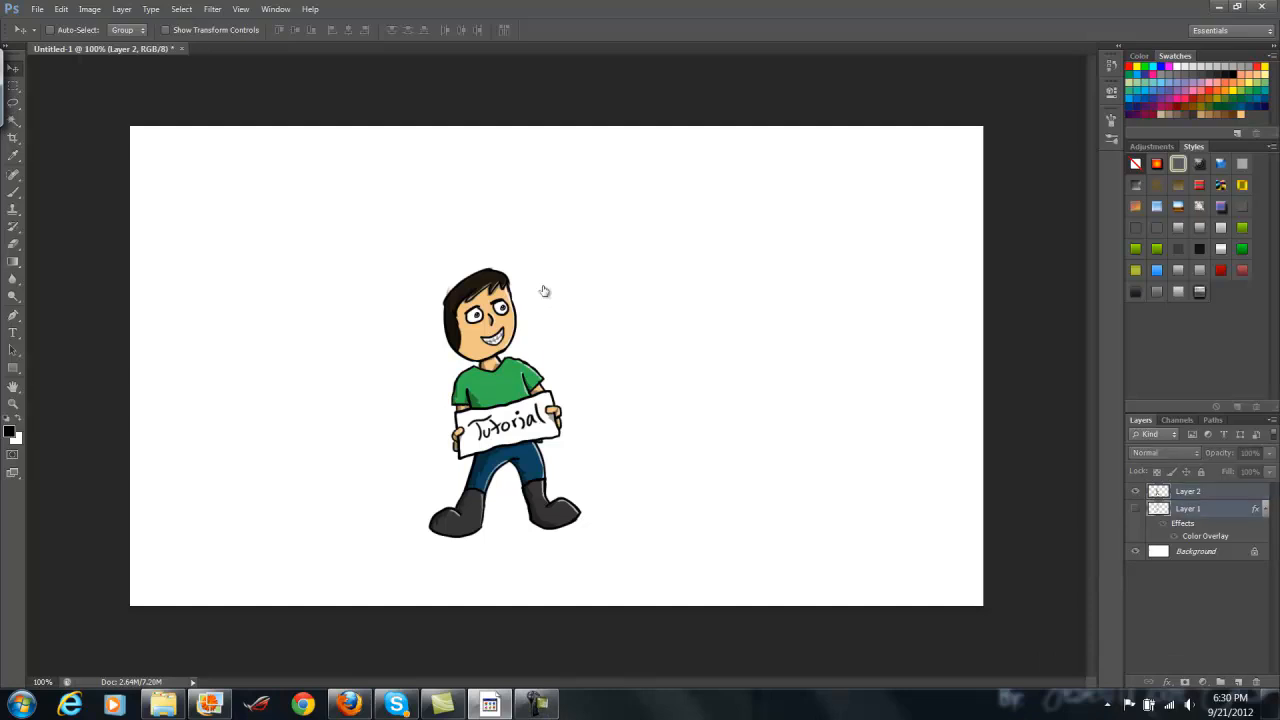
{"action": "key", "text": "Delete"}
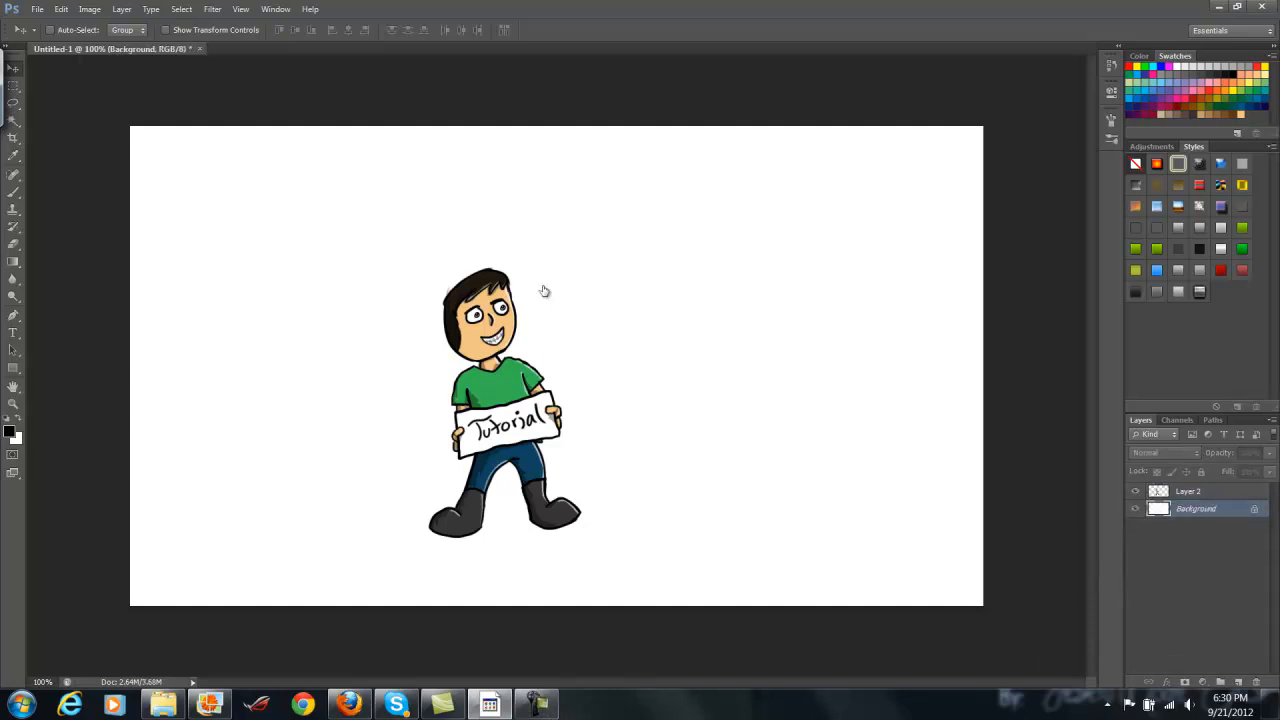
{"action": "left_click", "coordinate": [1188, 491]}
{"action": "left_click", "coordinate": [1135, 491]}
{"action": "left_click", "coordinate": [1135, 491]}
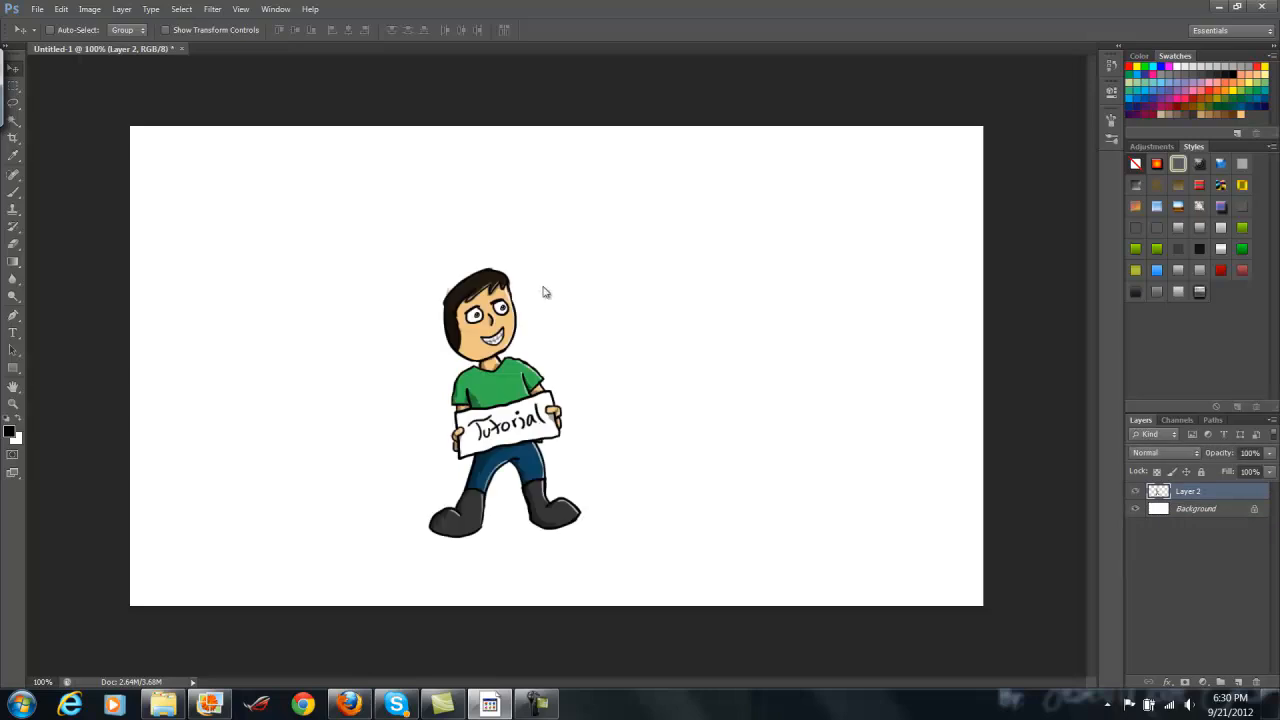
Add a new layer above the background, duplicate the Background layer and delete the locked original
{"action": "left_click", "coordinate": [1196, 509]}
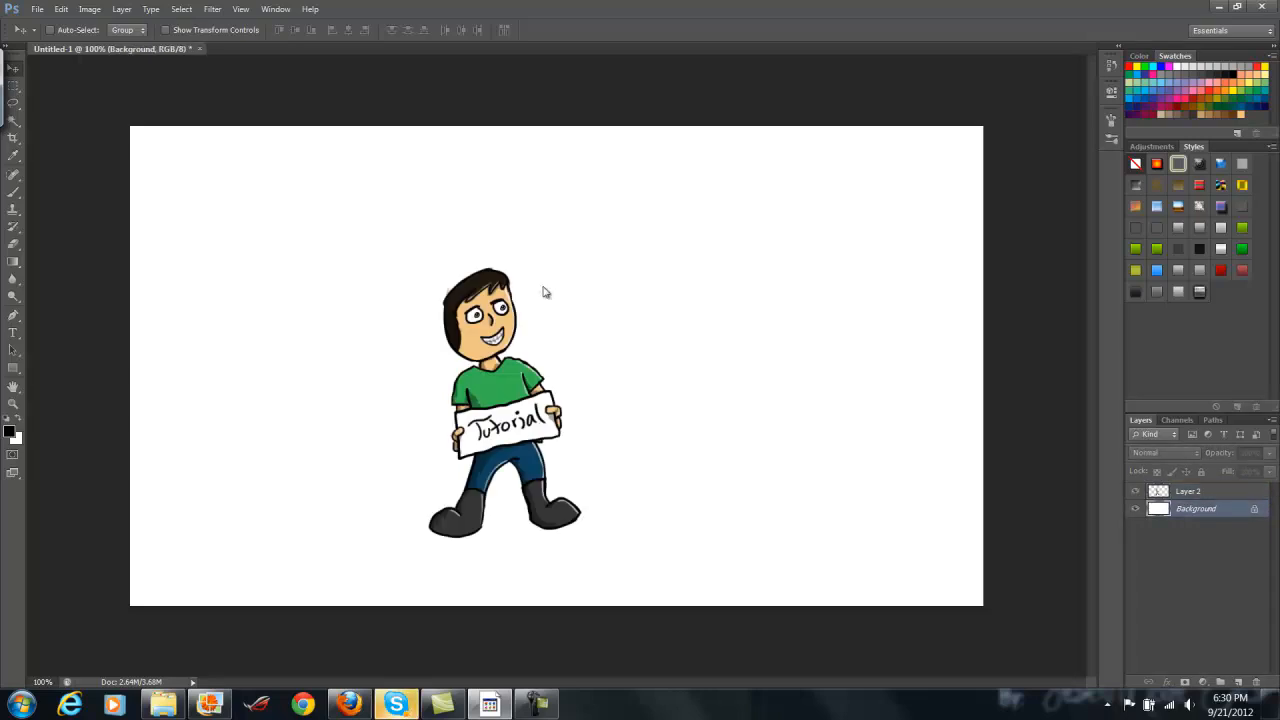
{"action": "left_click", "coordinate": [1238, 682]}
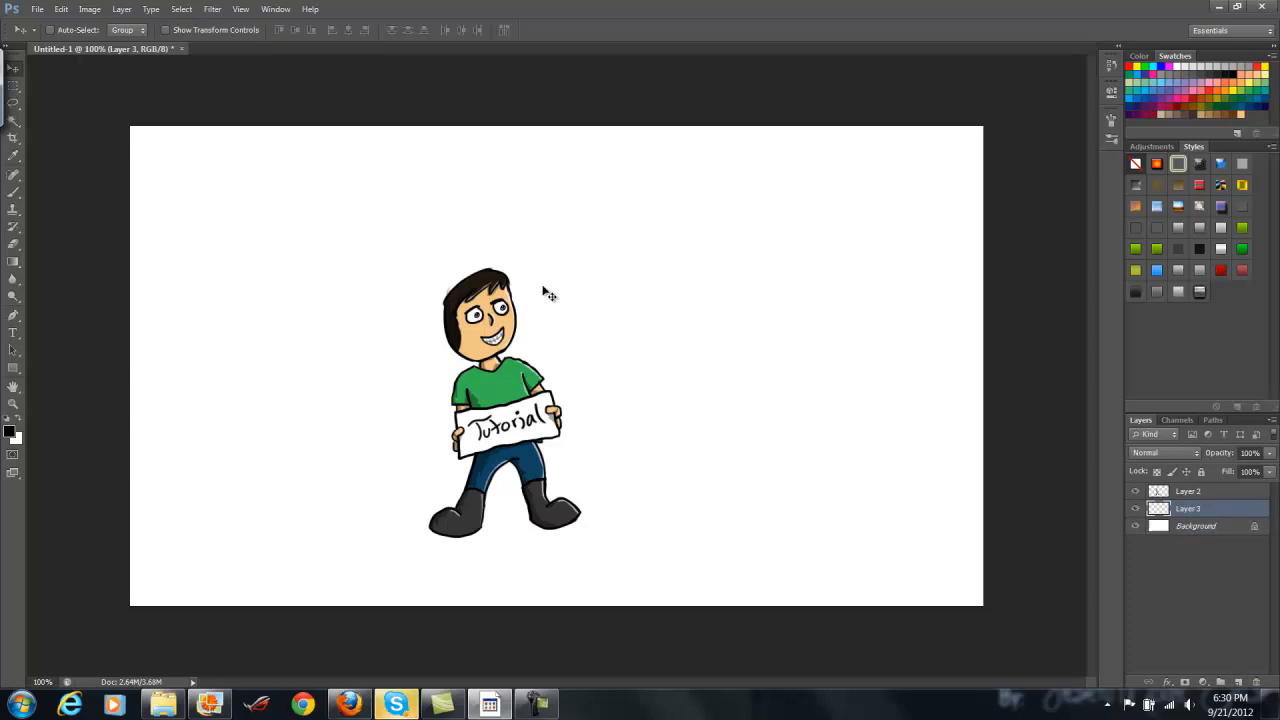
{"action": "right_click", "coordinate": [1190, 527]}
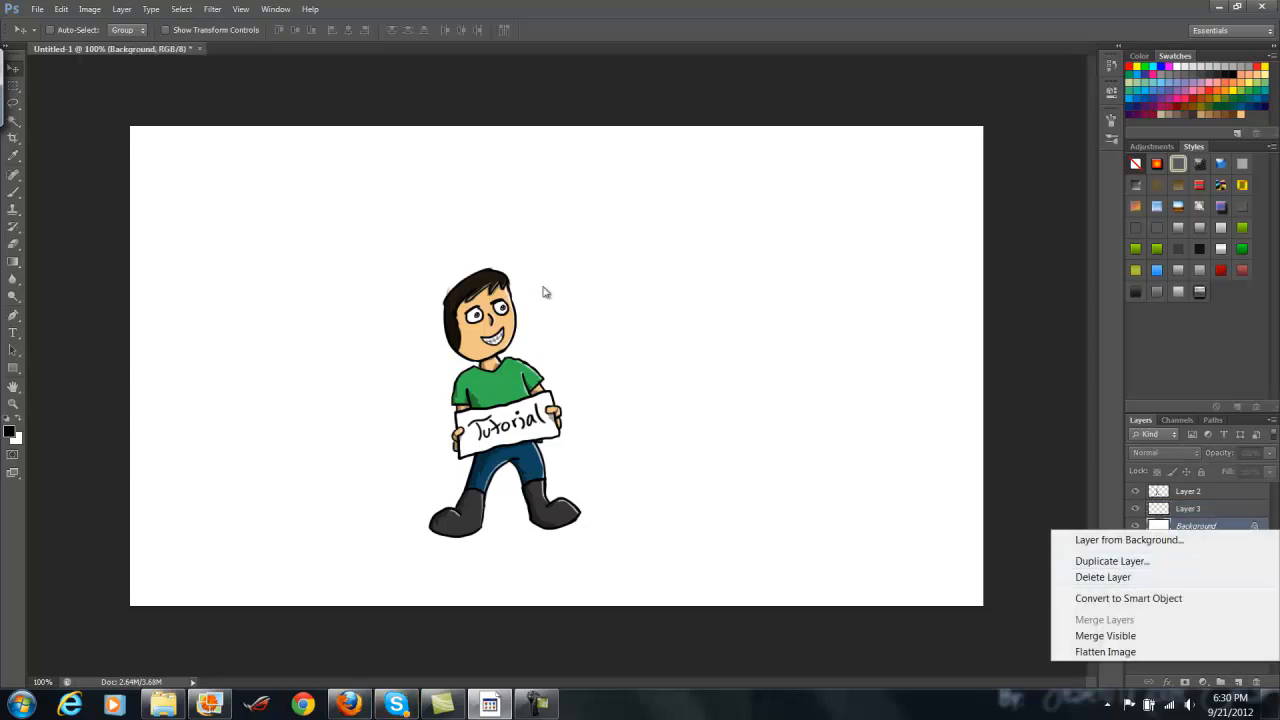
{"action": "key", "text": "Return"}
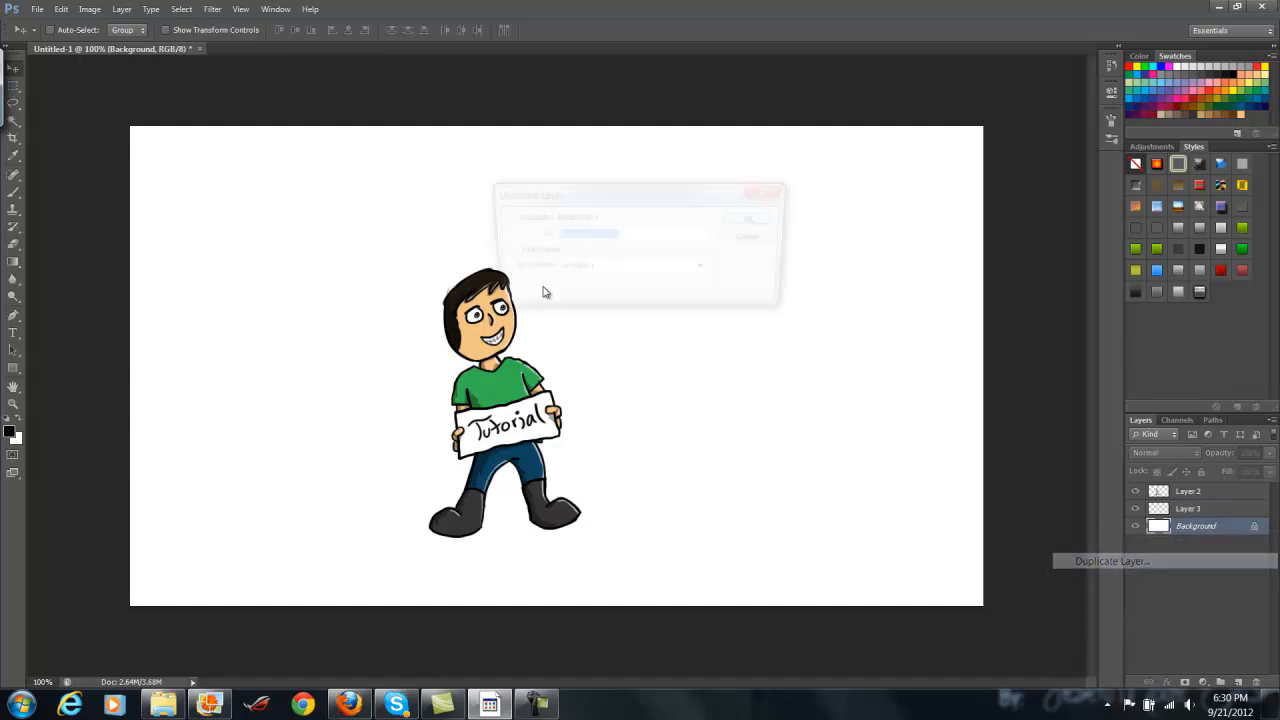
{"action": "key", "text": "Return"}
{"action": "key", "text": "alt+bracketleft"}
{"action": "key", "text": "Delete"}
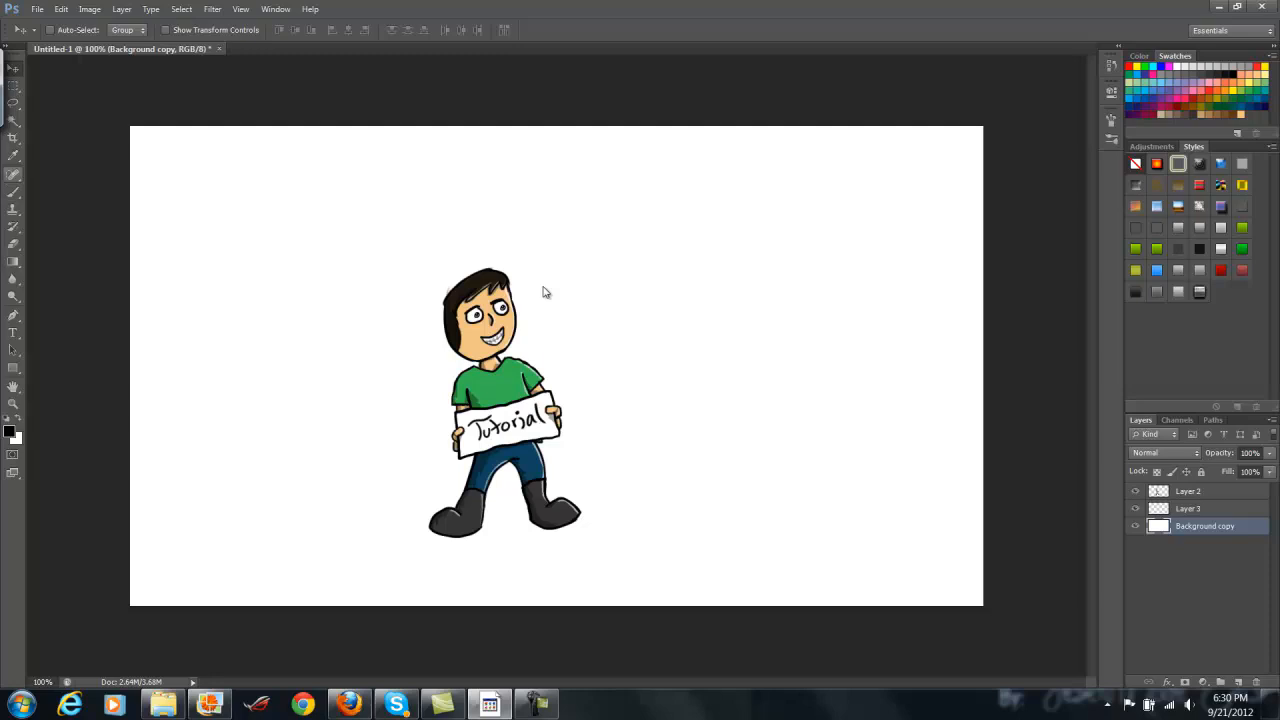
Draw a Pen path around the lower part of the canvas as a floor, with its upper edge level with the character's sign
{"action": "key", "text": "b"}
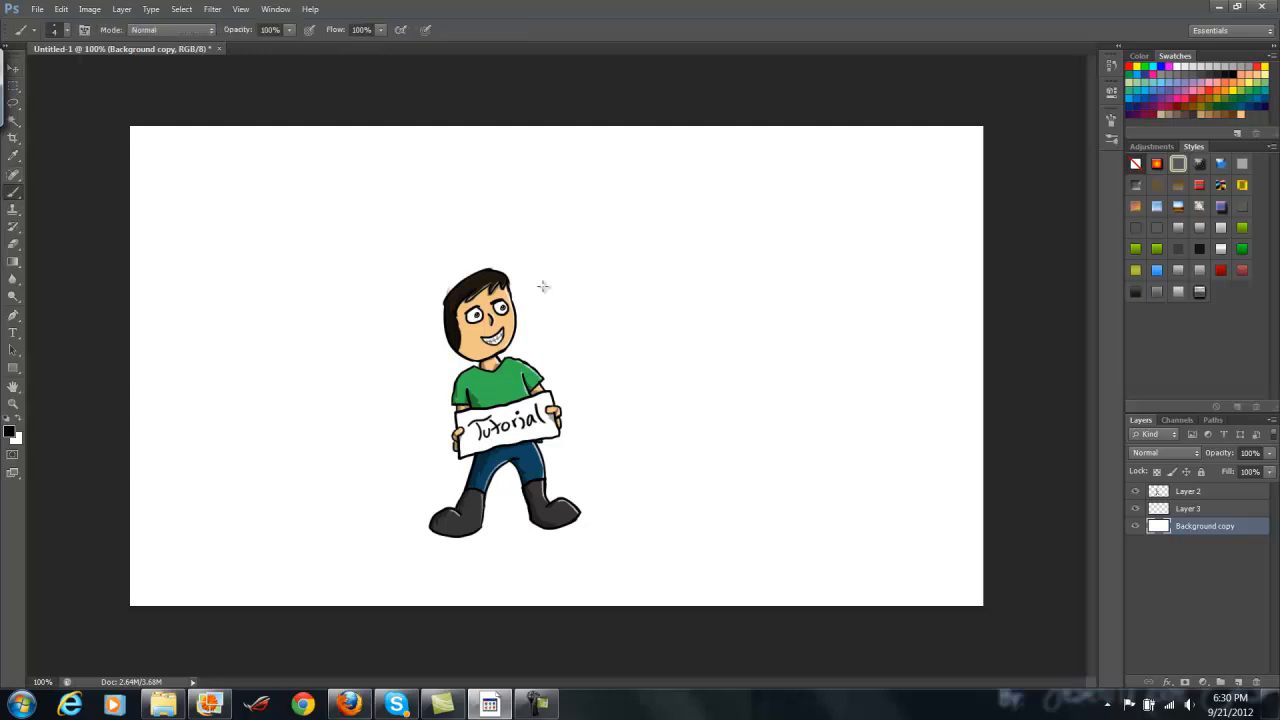
{"action": "key", "text": "p"}
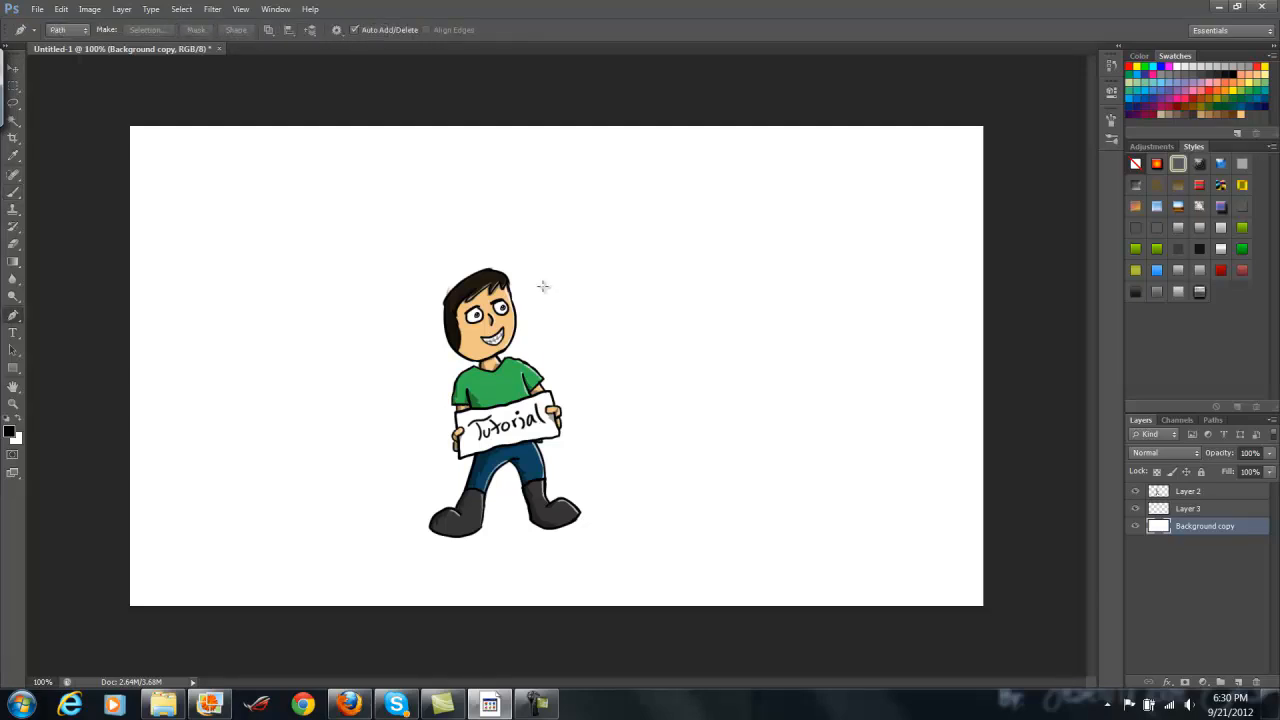
{"action": "left_click", "coordinate": [543, 287]}
{"action": "left_click", "coordinate": [1018, 417]}
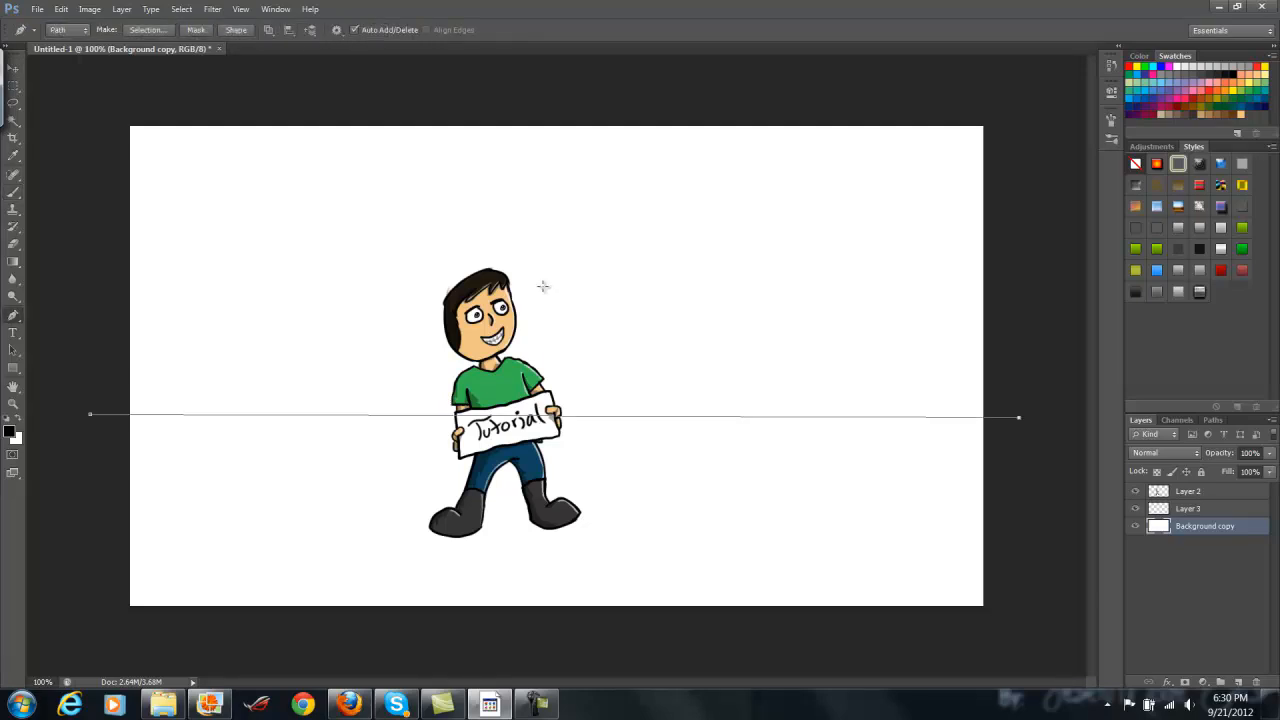
{"action": "left_click", "coordinate": [81, 624]}
Fill the floor path with light grey at 100% opacity on the background copy and delete the work path
{"action": "right_click", "coordinate": [543, 289]}
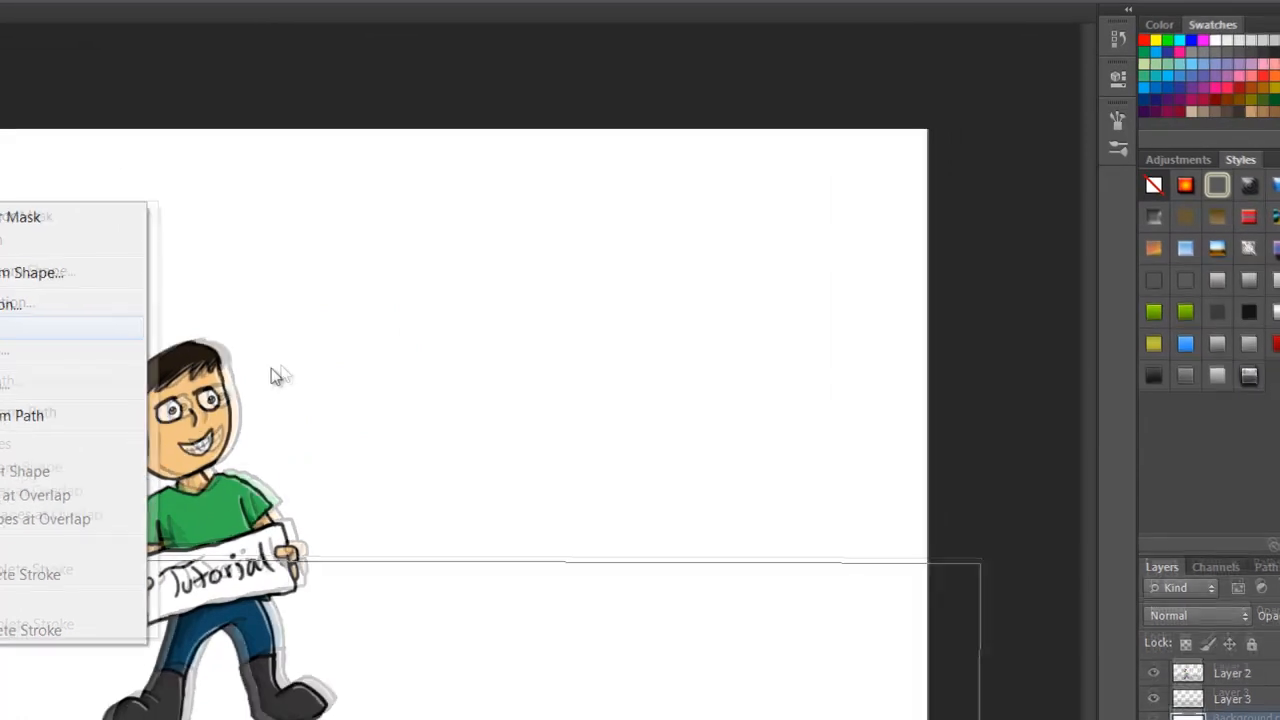
{"action": "left_click", "coordinate": [270, 279]}
{"action": "left_click", "coordinate": [471, 239]}
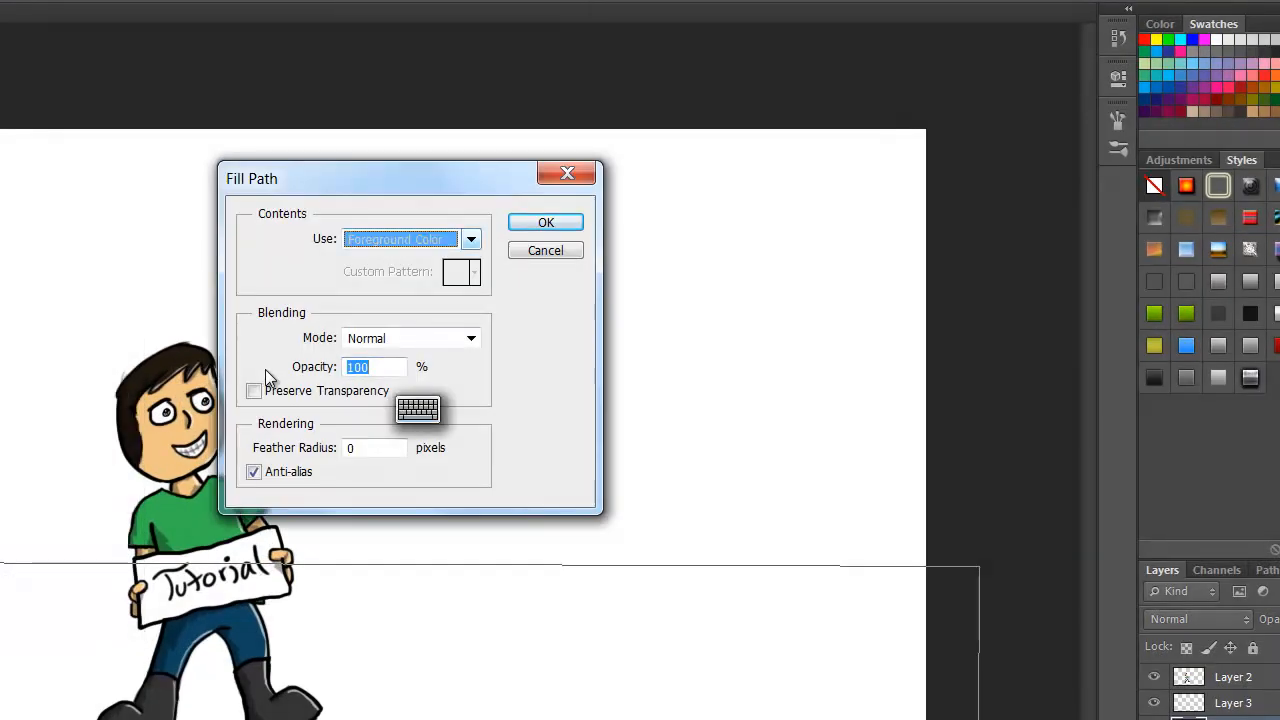
{"action": "left_click", "coordinate": [410, 301]}
{"action": "left_click_drag", "start_coordinate": [531, 421], "coordinate": [533, 323]}
{"action": "left_click", "coordinate": [780, 397]}
{"action": "left_click_drag", "start_coordinate": [780, 397], "coordinate": [780, 419]}
{"action": "mouse_move", "coordinate": [530, 420]}
{"action": "left_mouse_down"}
{"action": "mouse_move", "coordinate": [542, 383]}
{"action": "mouse_move", "coordinate": [516, 418]}
{"action": "mouse_move", "coordinate": [501, 406]}
{"action": "mouse_move", "coordinate": [502, 327]}
{"action": "left_mouse_up"}
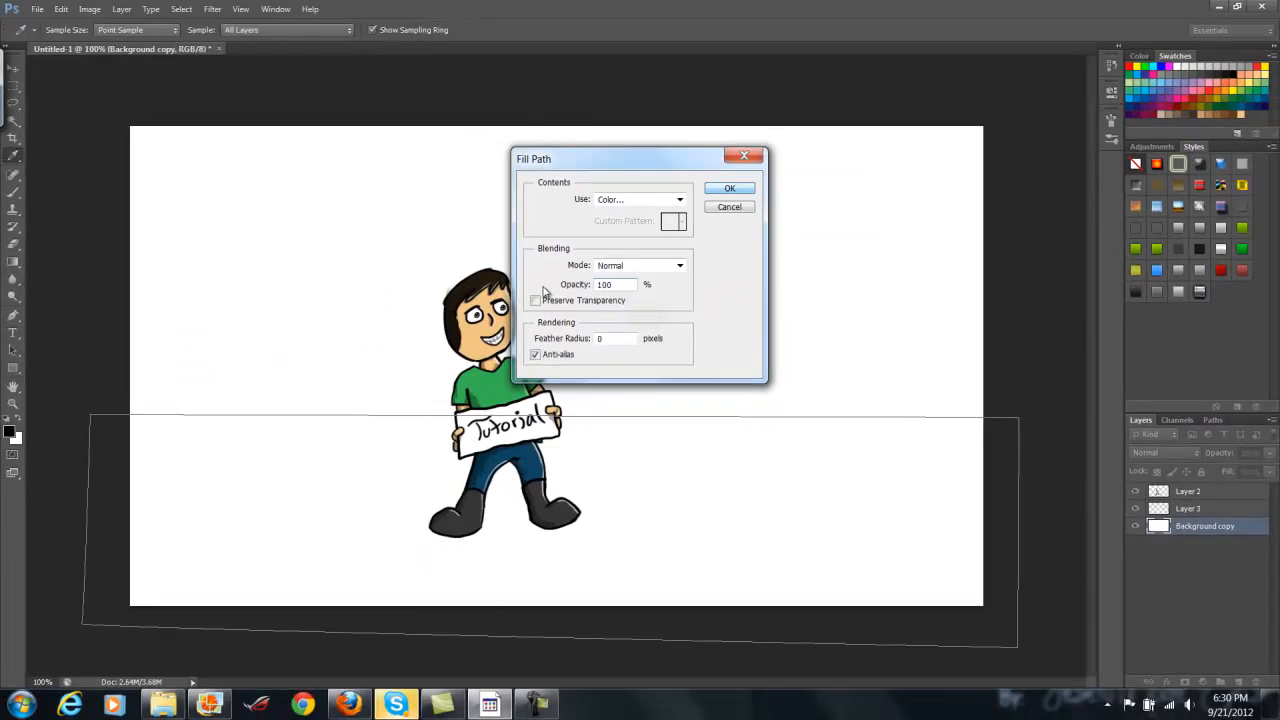
{"action": "key", "text": "Return"}
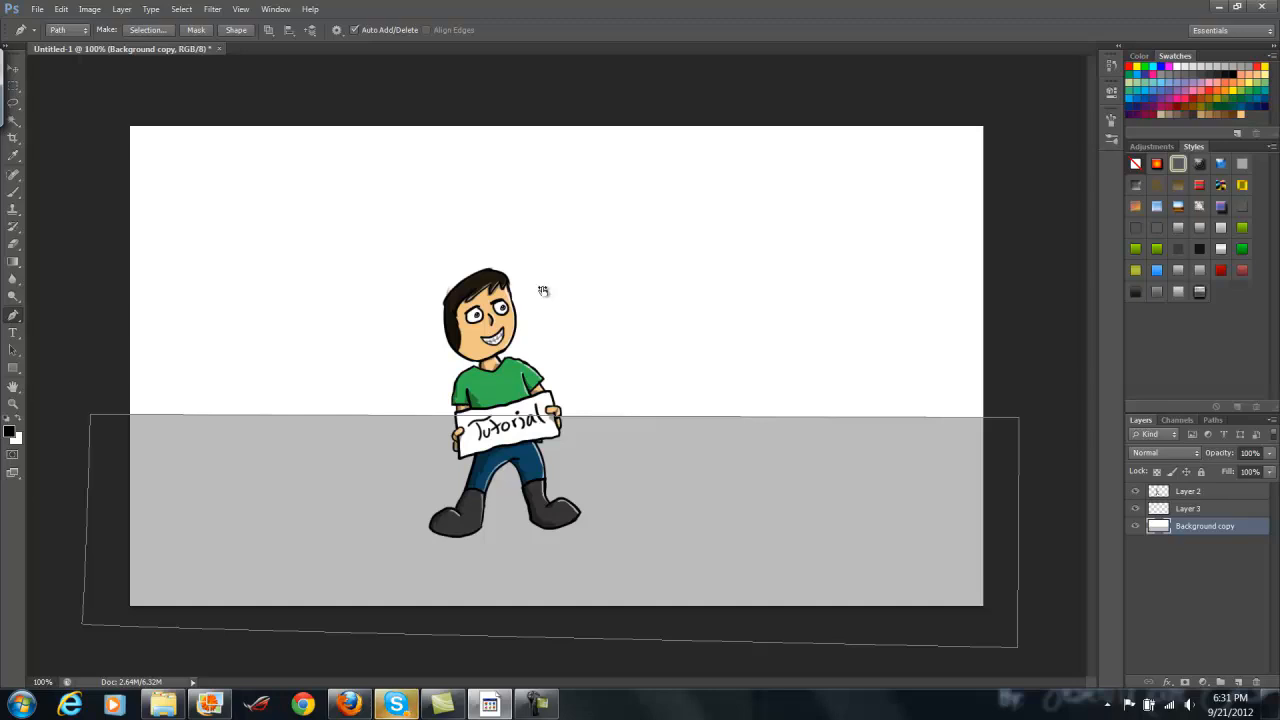
{"action": "left_click", "coordinate": [1212, 420]}
{"action": "key", "text": "Delete"}
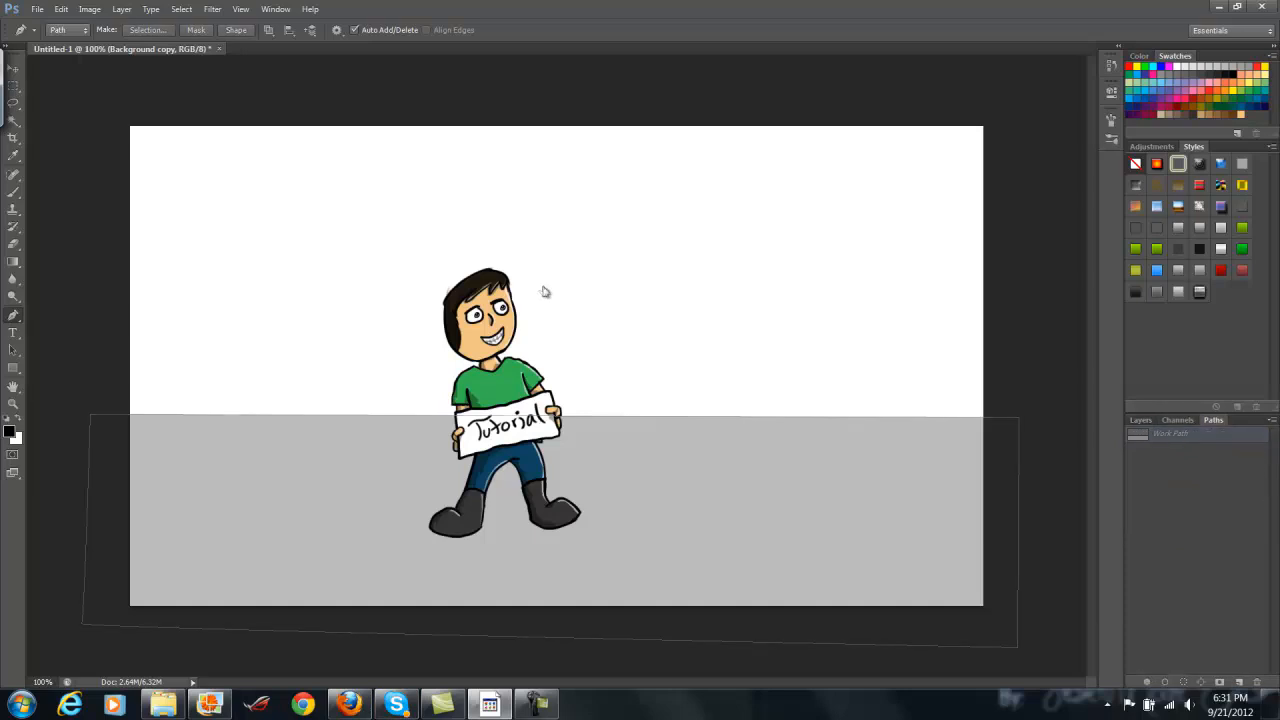
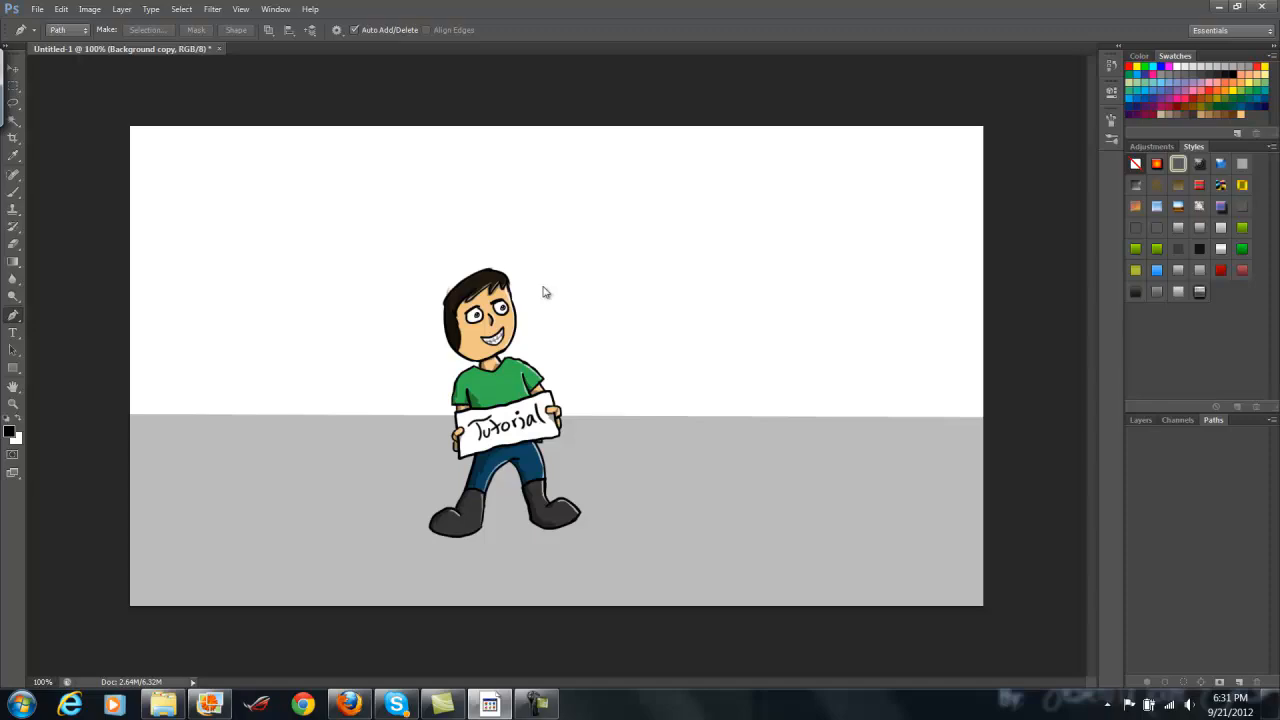
Add another layer above the background copy, and fill Layer 3 beneath the background copy with dark red #982e2e
{"action": "key", "text": "F7"}
{"action": "key", "text": "ctrl+shift+alt+n"}
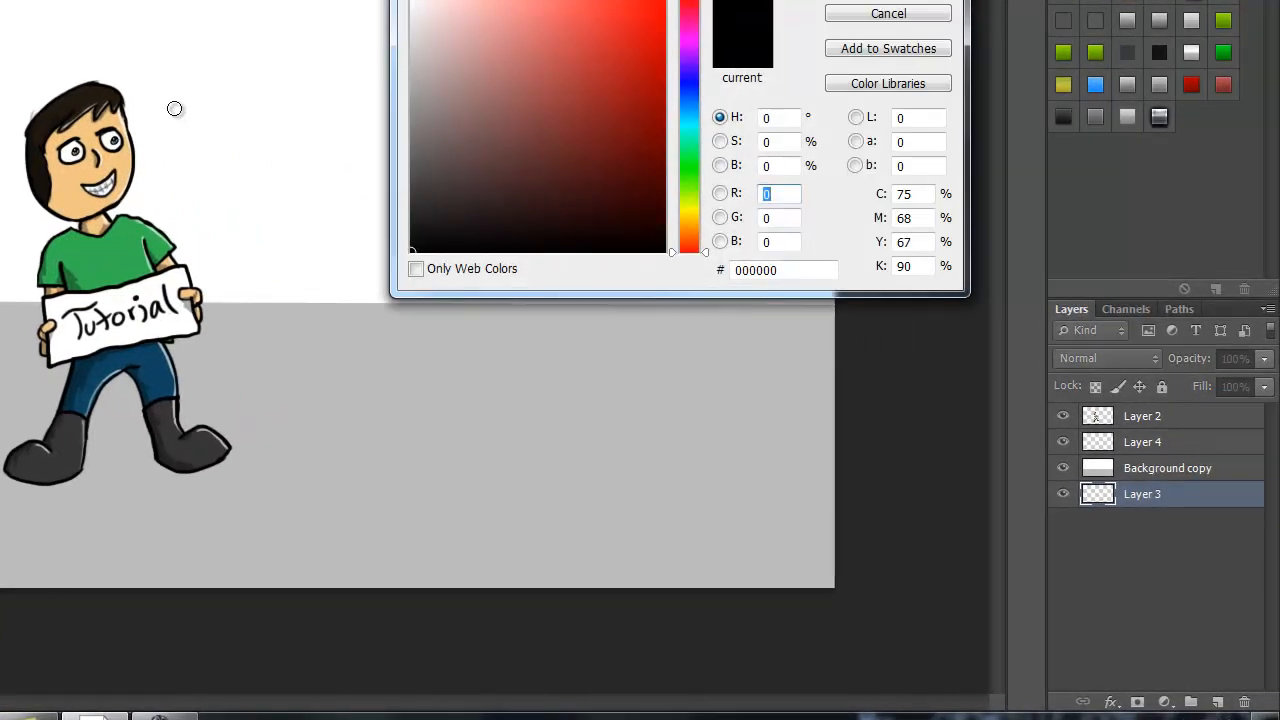
{"action": "mouse_move", "coordinate": [568, 6]}
{"action": "left_mouse_down"}
{"action": "mouse_move", "coordinate": [527, 28]}
{"action": "mouse_move", "coordinate": [597, 106]}
{"action": "mouse_move", "coordinate": [587, 100]}
{"action": "left_mouse_up"}
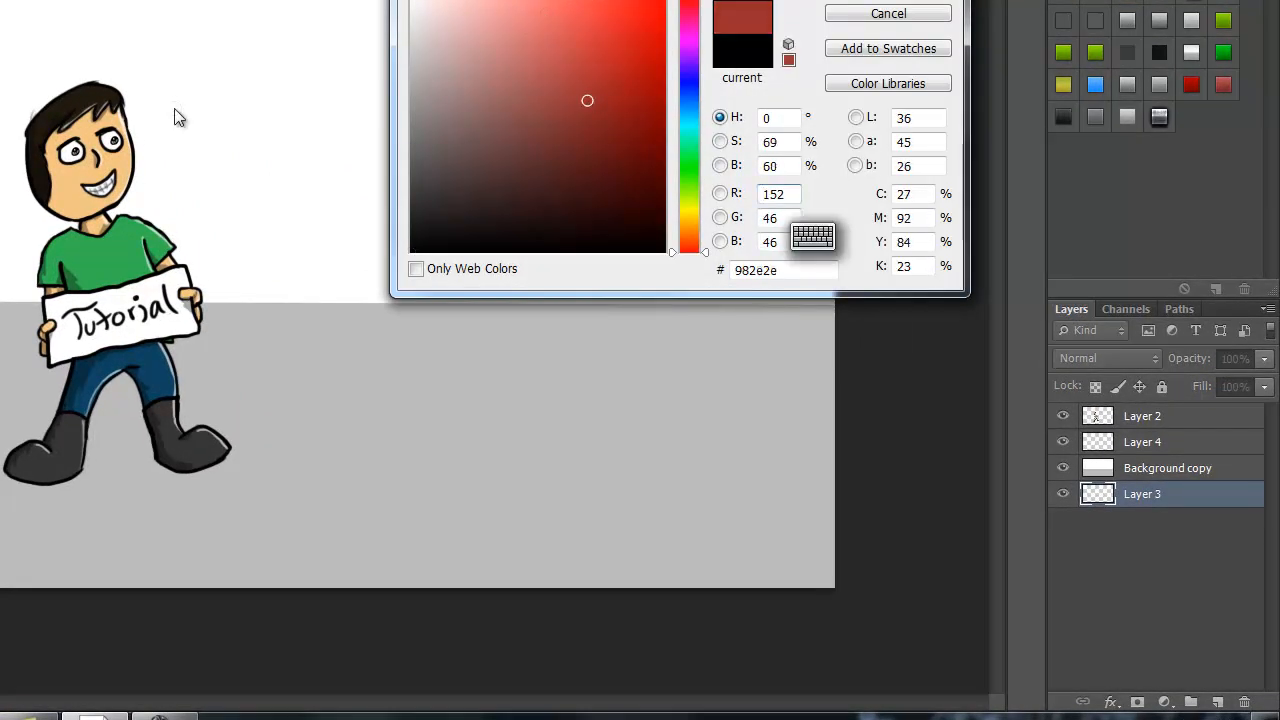
{"action": "key", "text": "Return"}
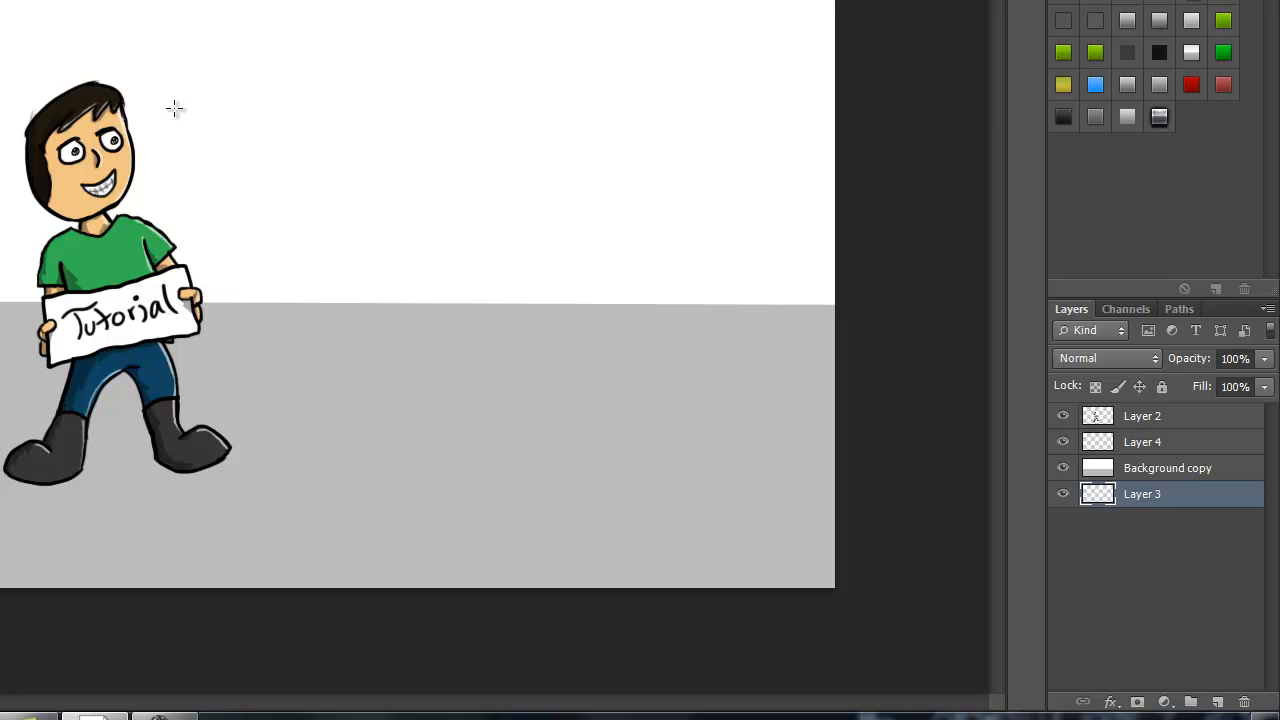
{"action": "key", "text": "alt+BackSpace"}
Try the Screen blending mode on the background copy layer, and set it to Multiply
{"action": "key", "text": "alt+bracketright"}
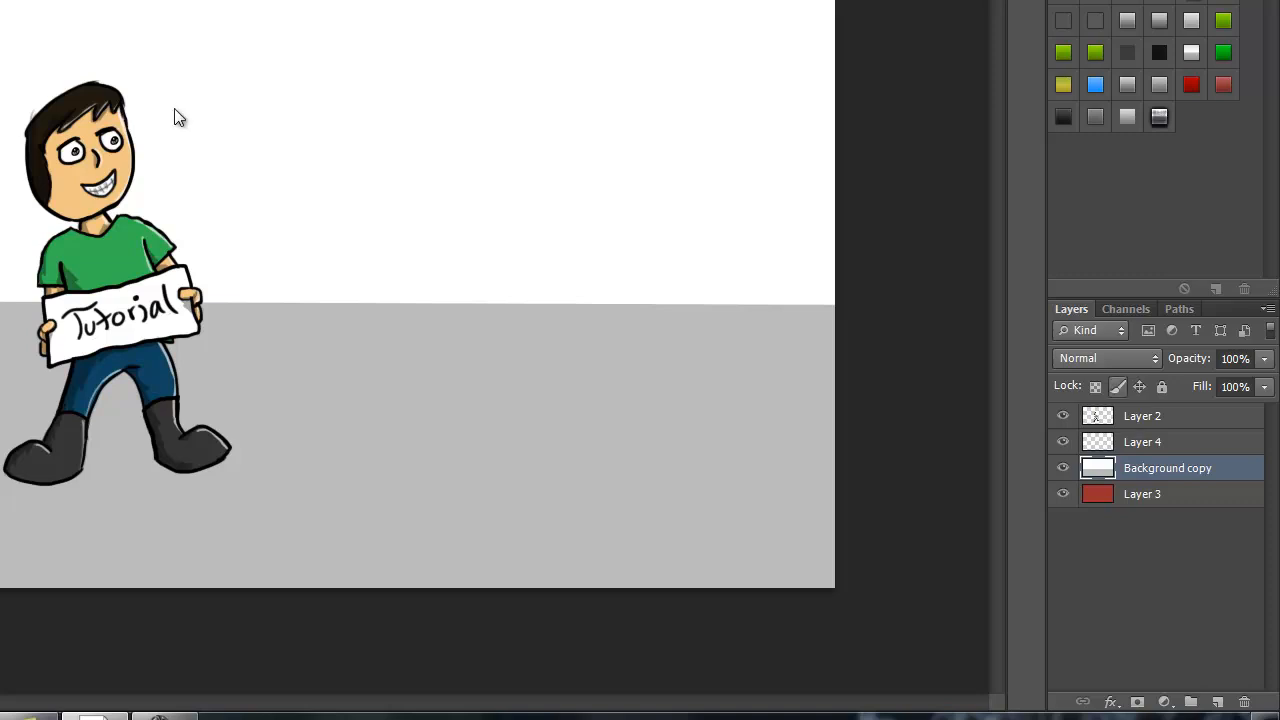
{"action": "left_click", "coordinate": [1107, 358]}
{"action": "left_click", "coordinate": [1072, 13]}
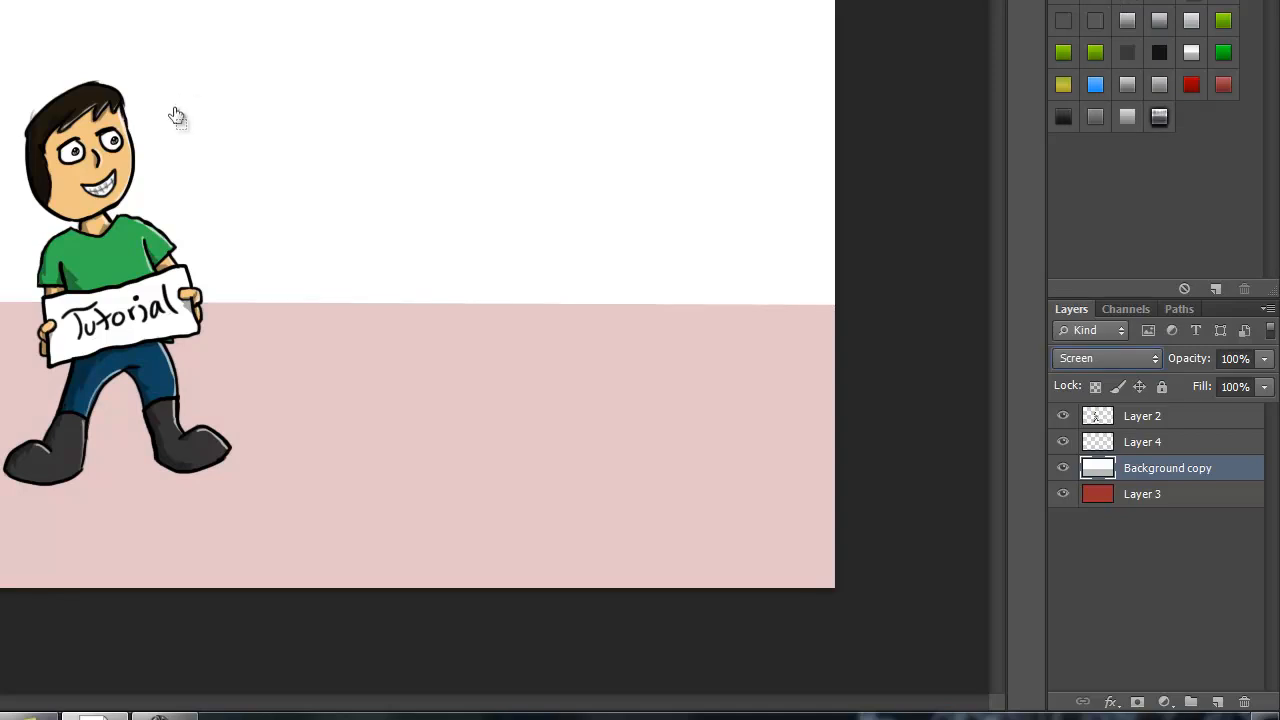
{"action": "left_click", "coordinate": [1107, 358]}
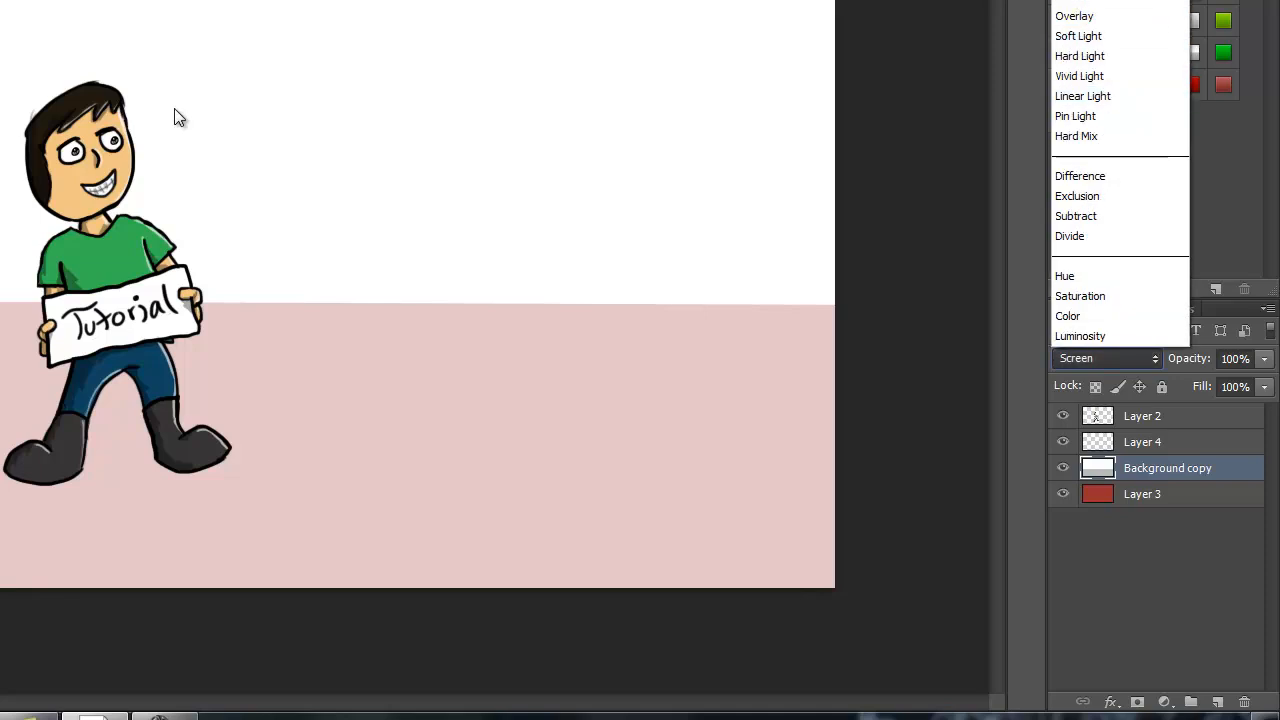
{"action": "left_click", "coordinate": [1080, 1]}
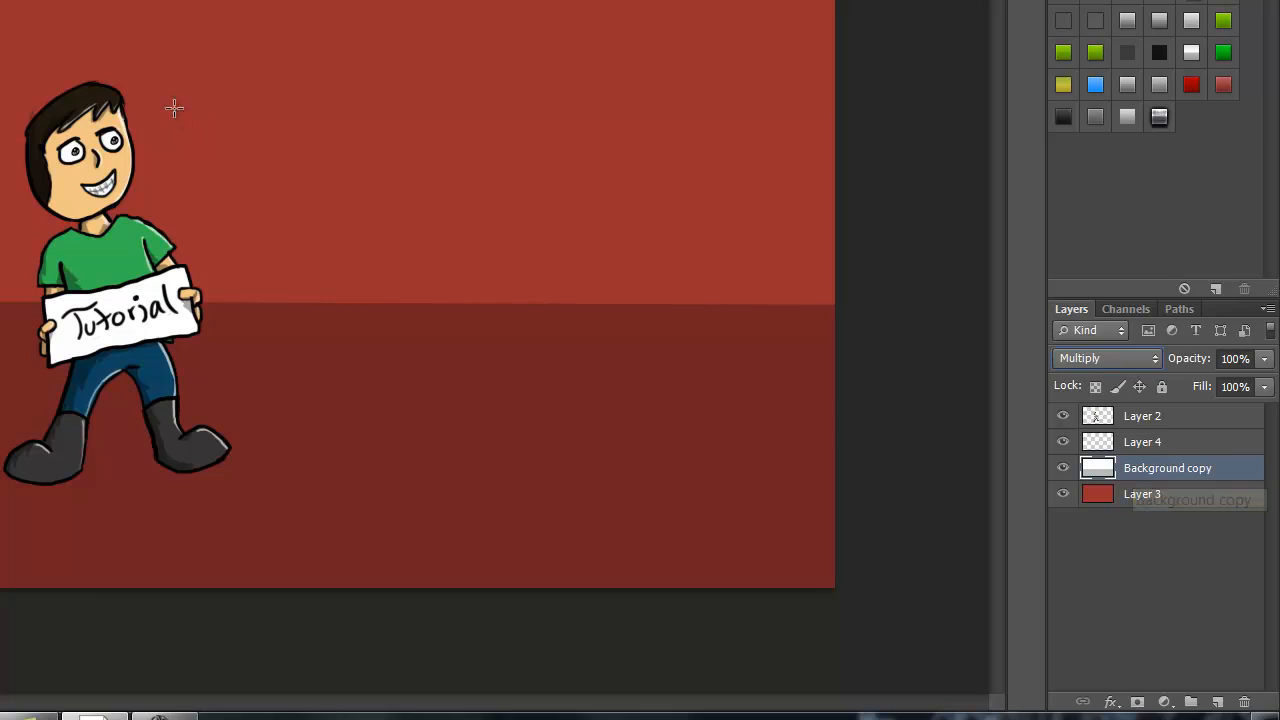
Replace the background copy layer with a new empty layer directly above Layer 3
{"action": "key", "text": "ctrl+z"}
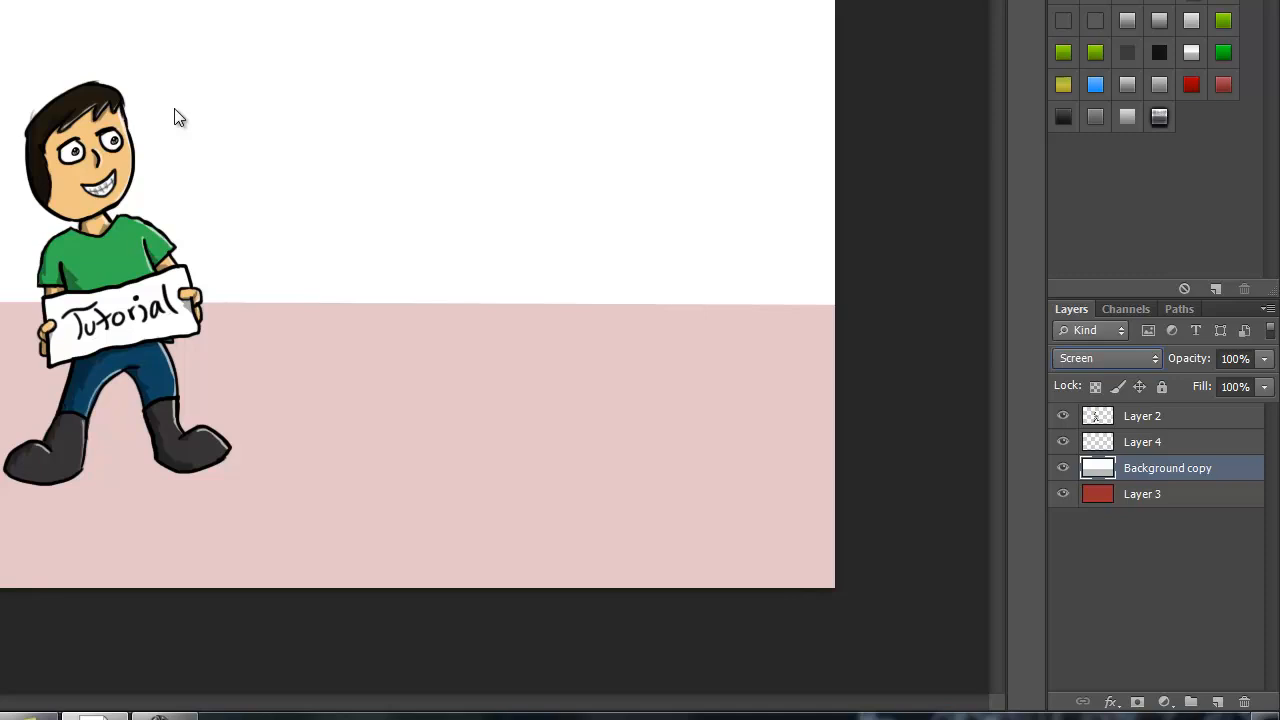
{"action": "key", "text": "Delete"}
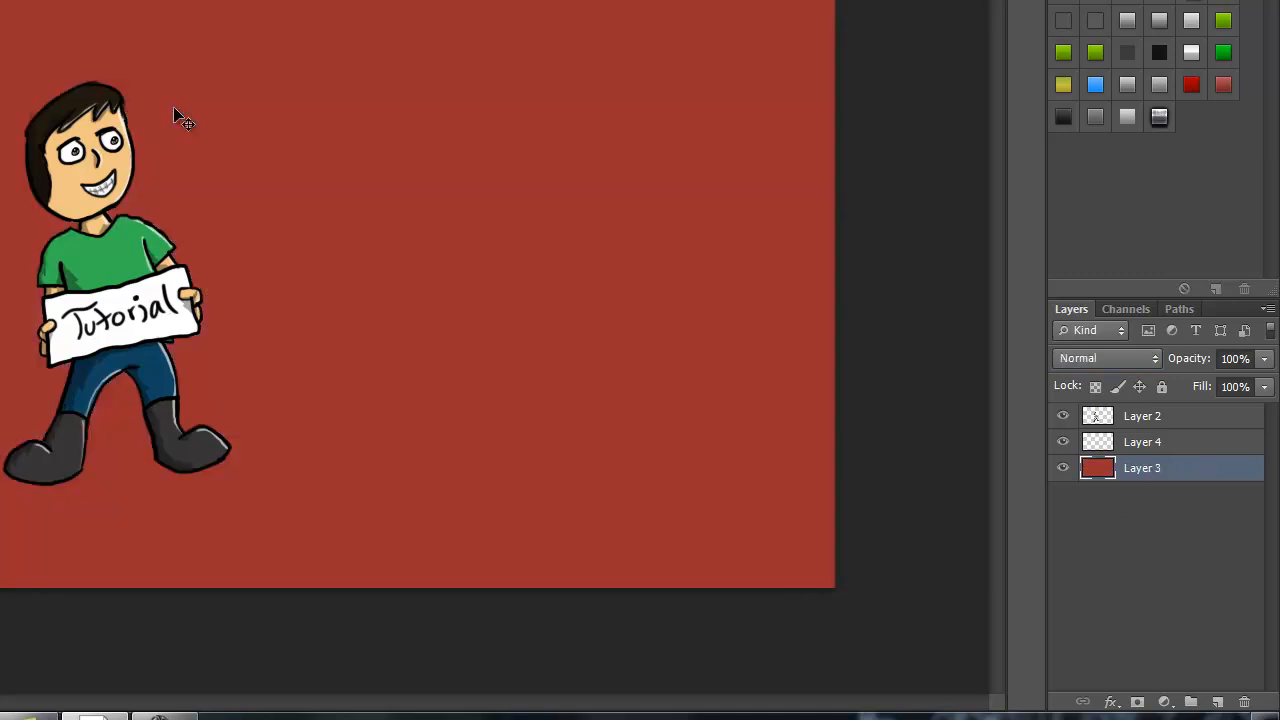
{"action": "key", "text": "ctrl+shift+alt+n"}
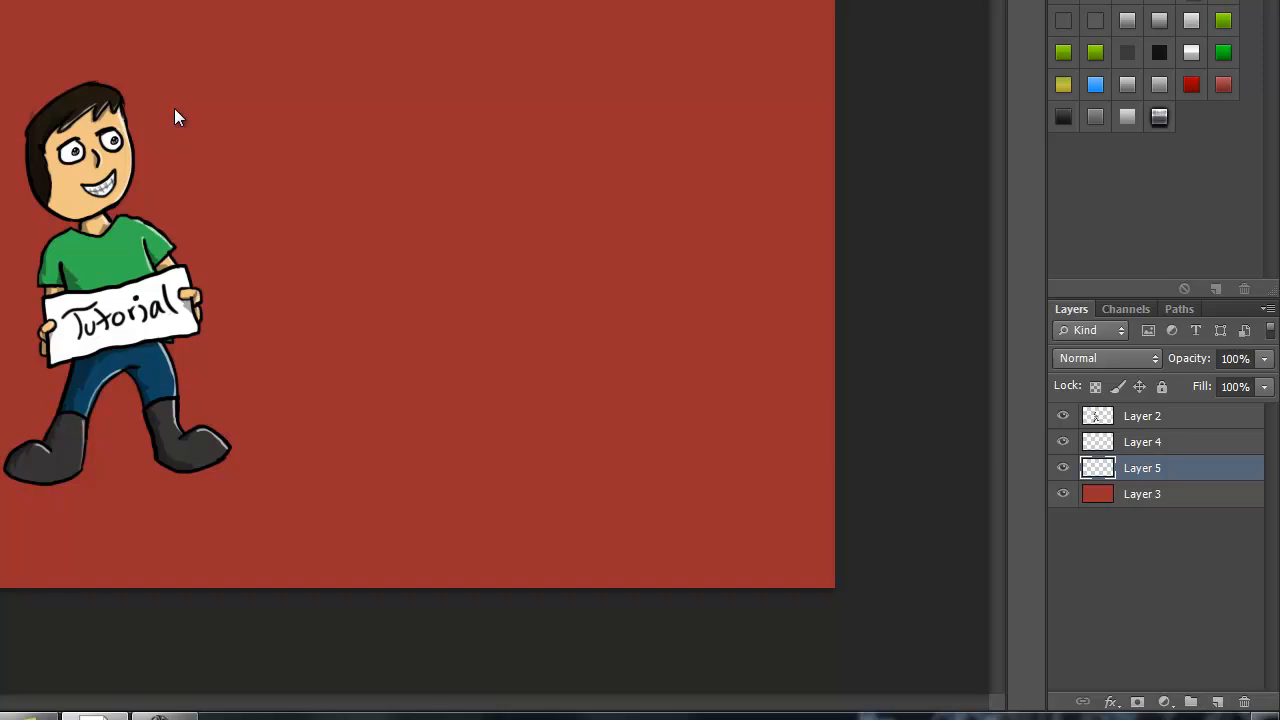
Draw a closed Pen path around the lower part of the canvas, with a level upper edge running behind the character's sign
{"action": "left_click_drag", "start_coordinate": [0, 321], "coordinate": [856, 321]}
{"action": "left_click_drag", "start_coordinate": [841, 672], "coordinate": [830, 672]}
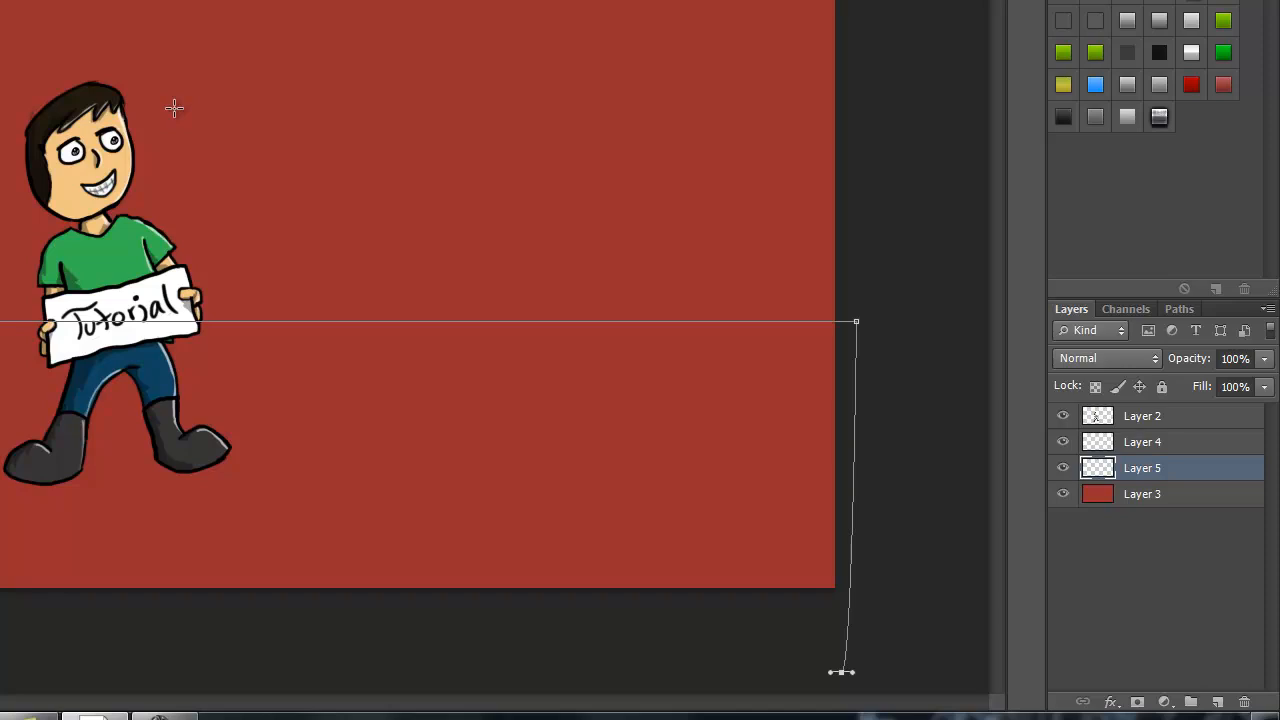
{"action": "left_click", "coordinate": [0, 628]}
Fill the floor path with light grey in Normal mode at 100% opacity, and delete the work path
{"action": "key", "text": "g"}
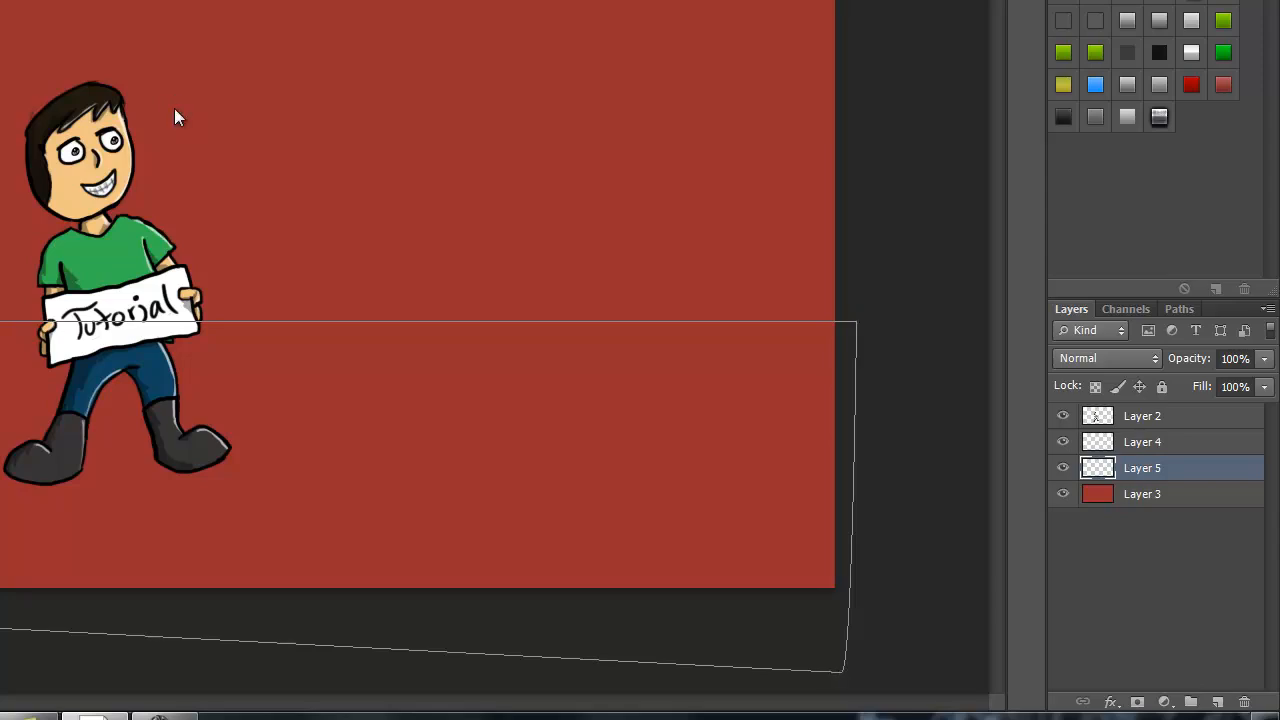
{"action": "left_click", "coordinate": [174, 108]}
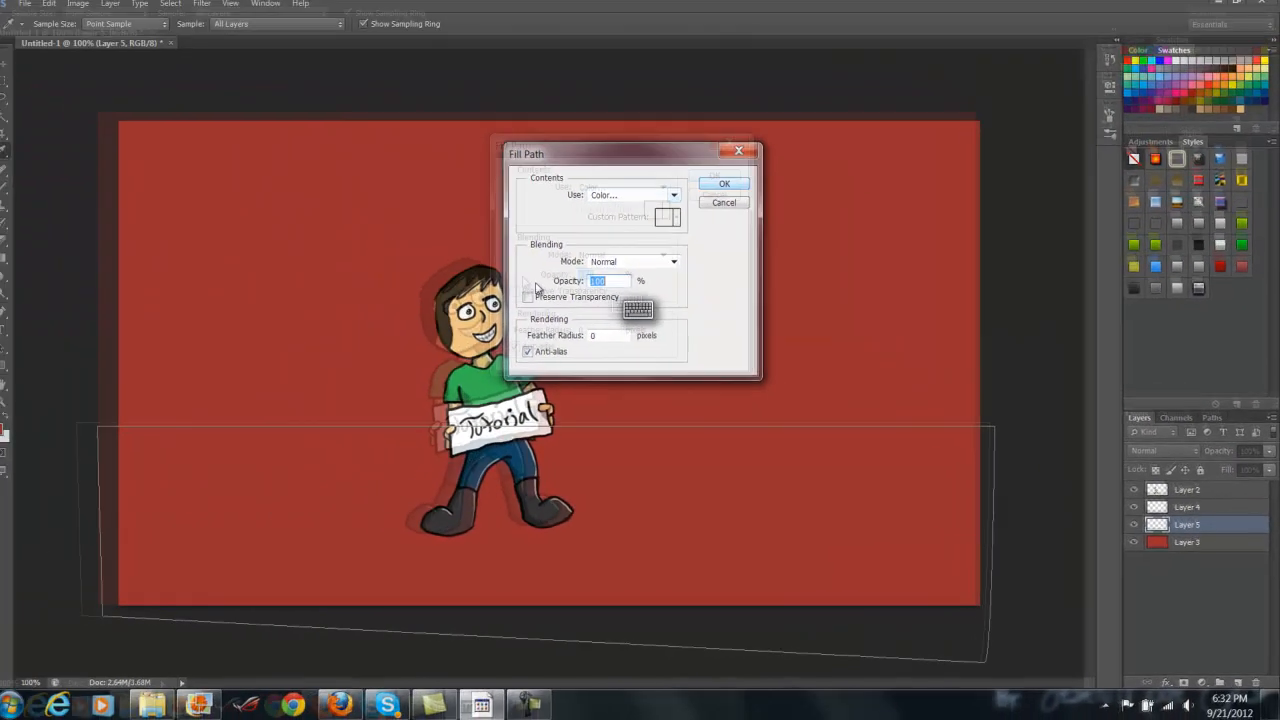
{"action": "key", "text": "Return"}
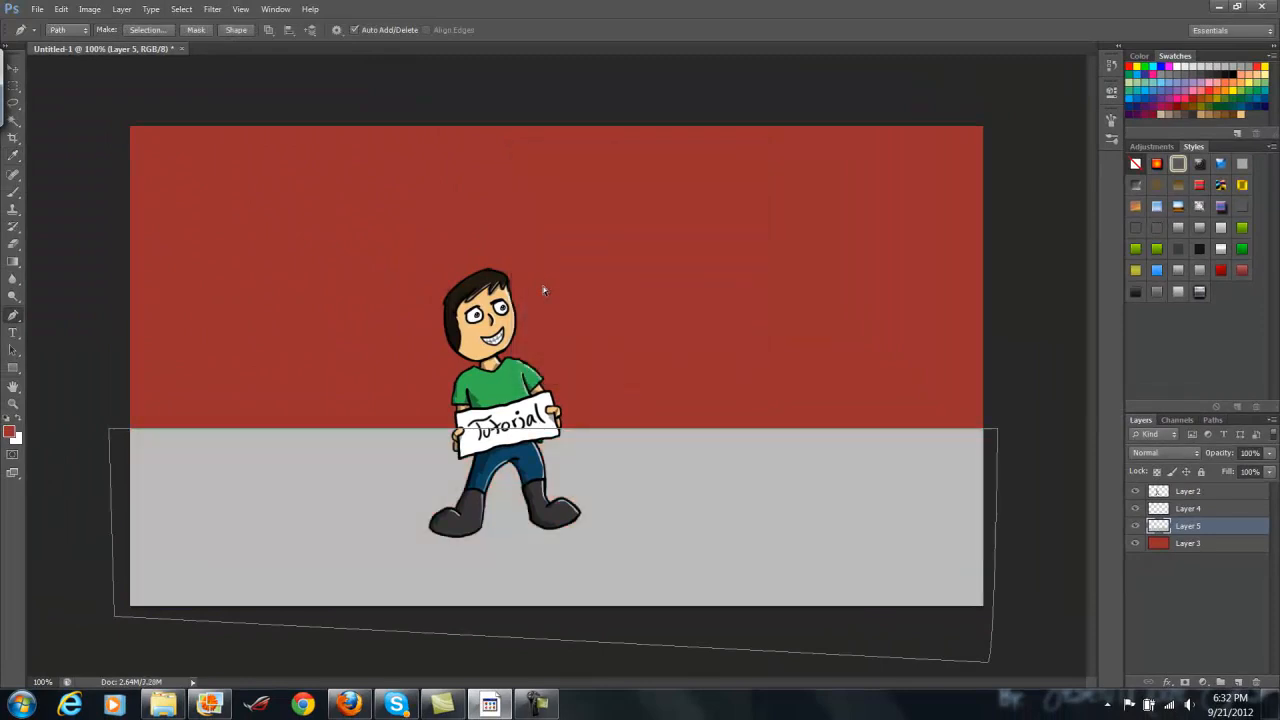
{"action": "left_click", "coordinate": [1213, 421]}
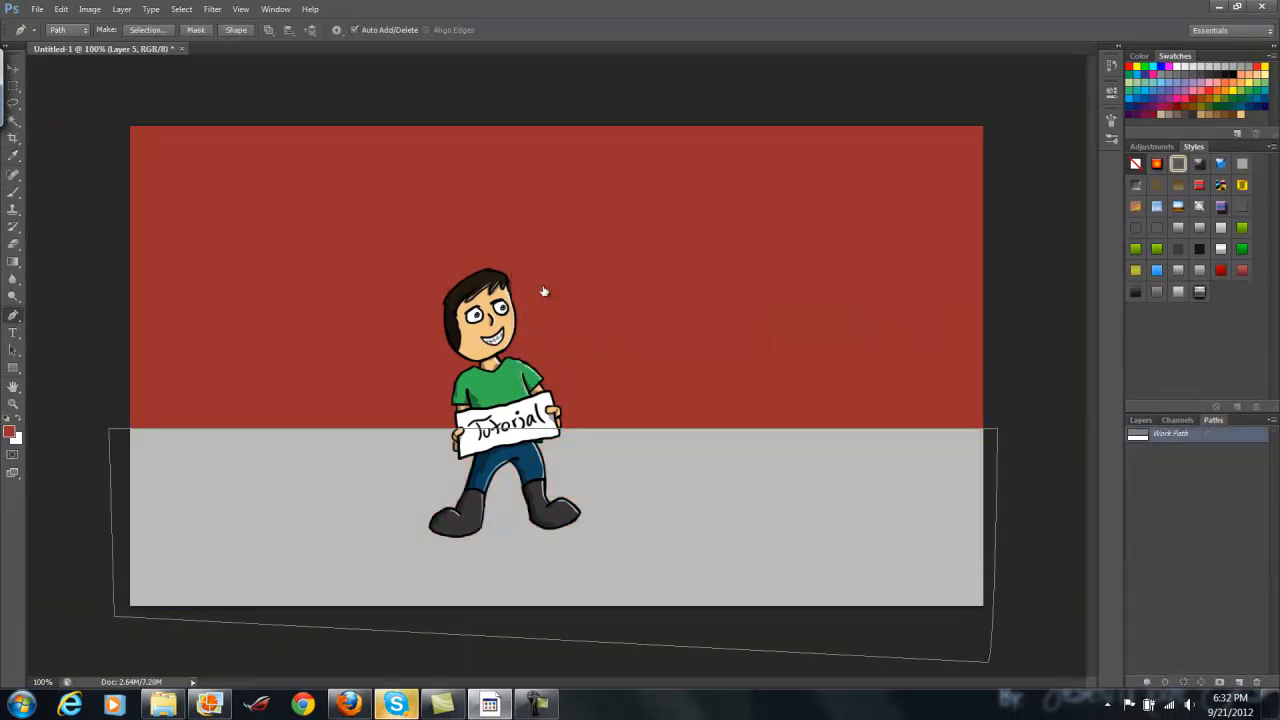
{"action": "key", "text": "Delete"}
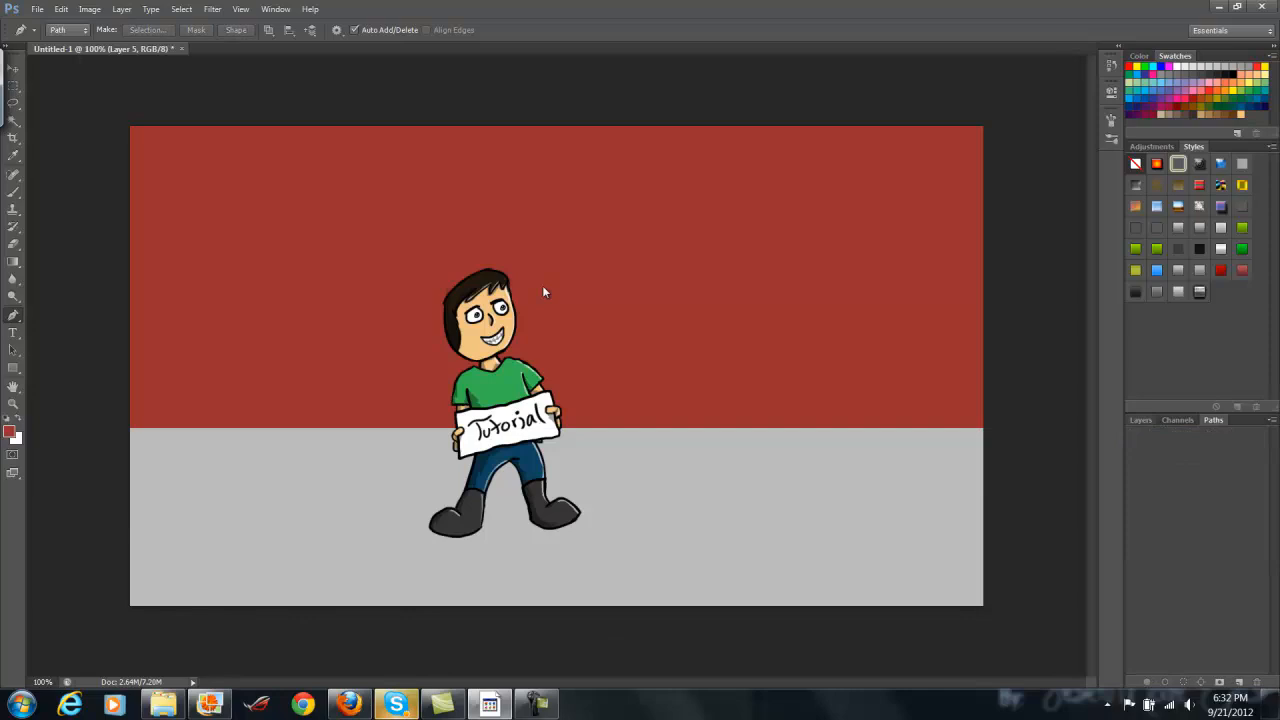
{"action": "key", "text": "F7"}
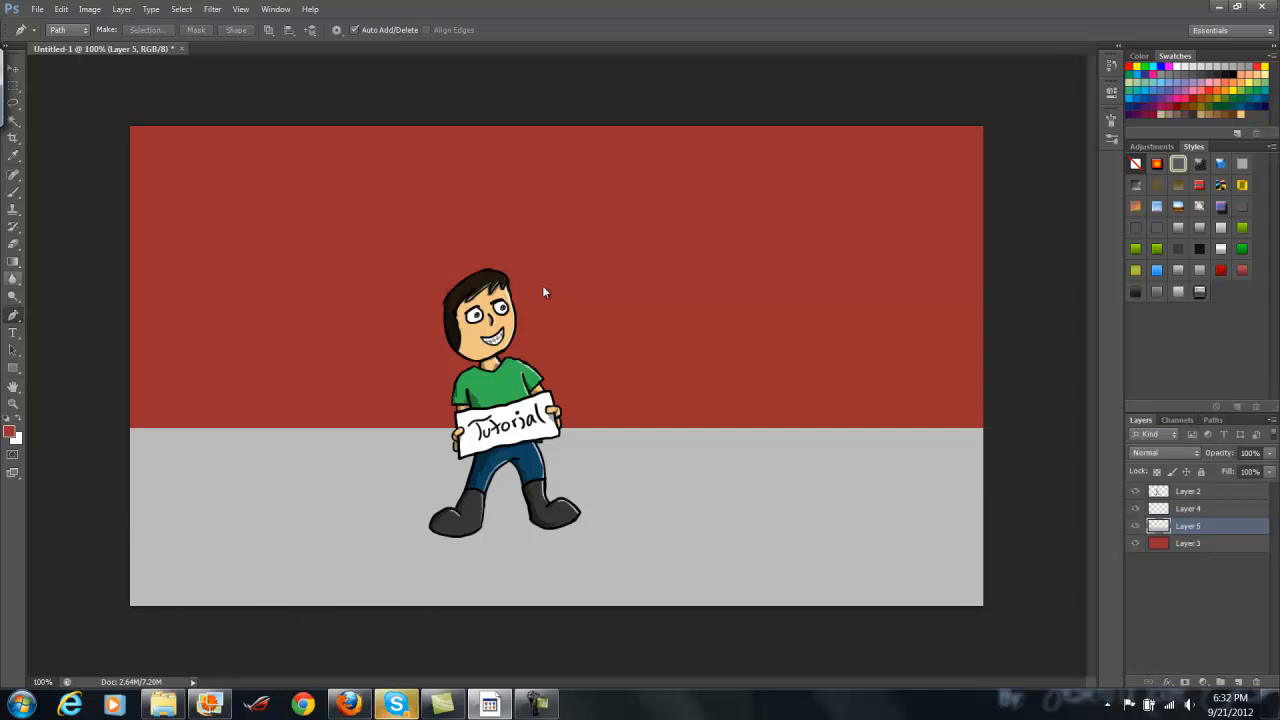
Draw a straight vertical path from just above the floor to below the canvas, left of the character, and stroke it with the Brush on a new layer
{"action": "key", "text": "t"}
{"action": "key", "text": "p"}
{"action": "left_click", "coordinate": [251, 392]}
{"action": "left_click", "coordinate": [251, 645]}
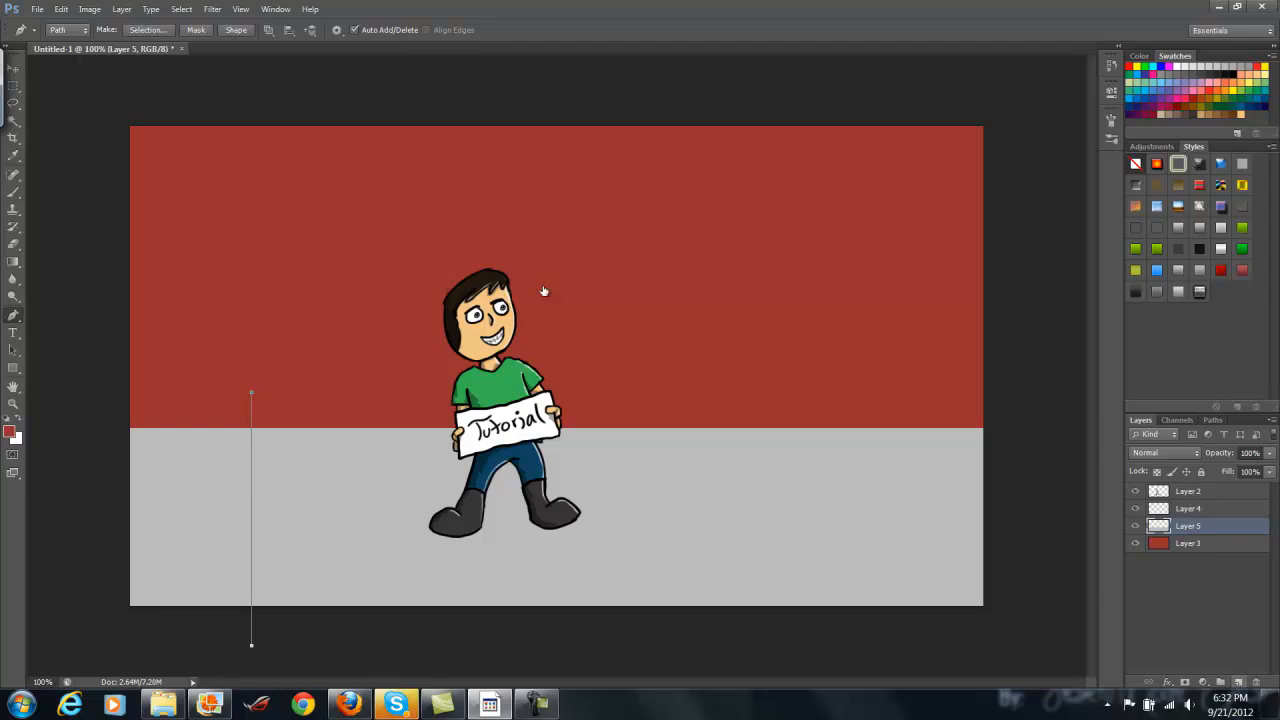
{"action": "left_click", "coordinate": [1238, 682]}
{"action": "right_click", "coordinate": [247, 480]}
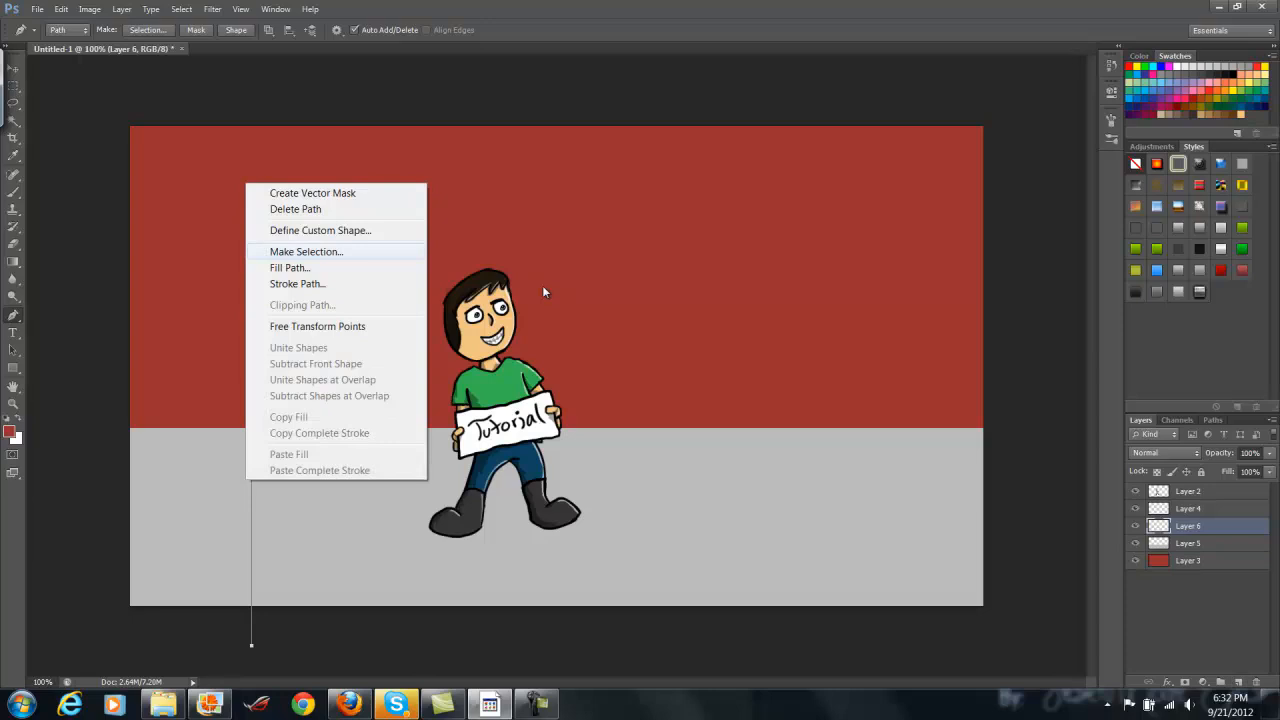
{"action": "key", "text": "Return"}
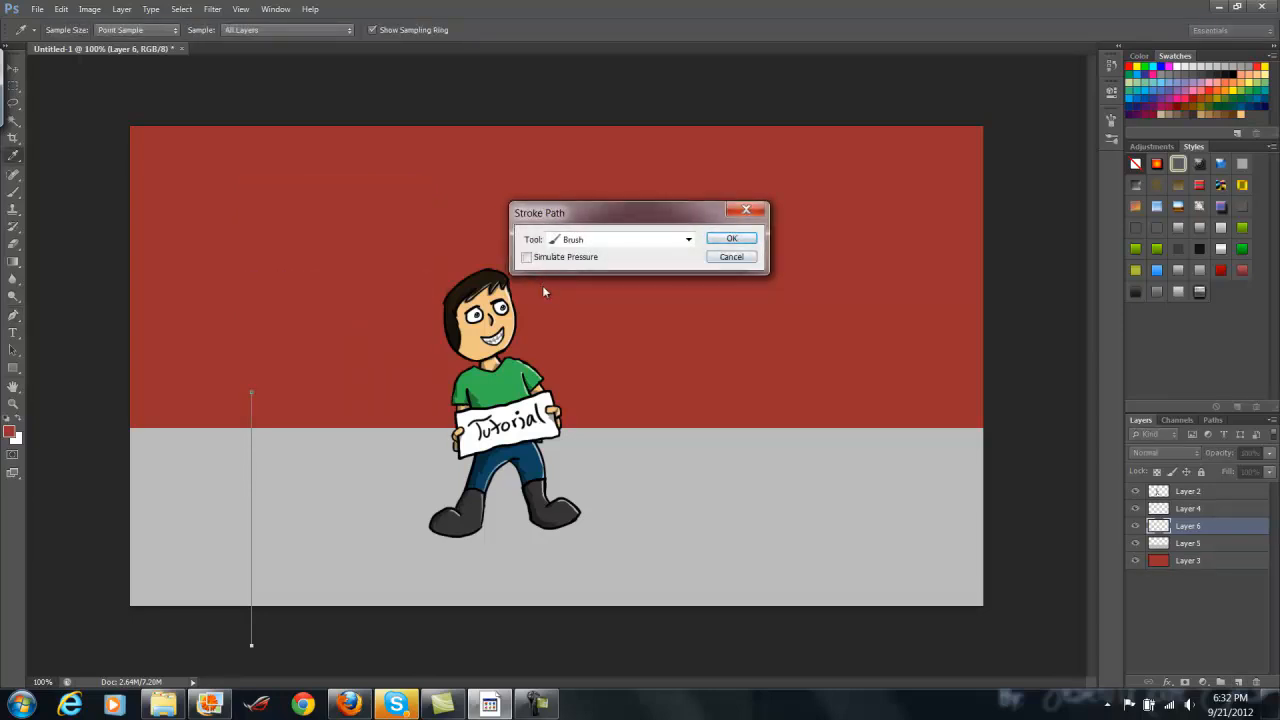
{"action": "key", "text": "Return"}
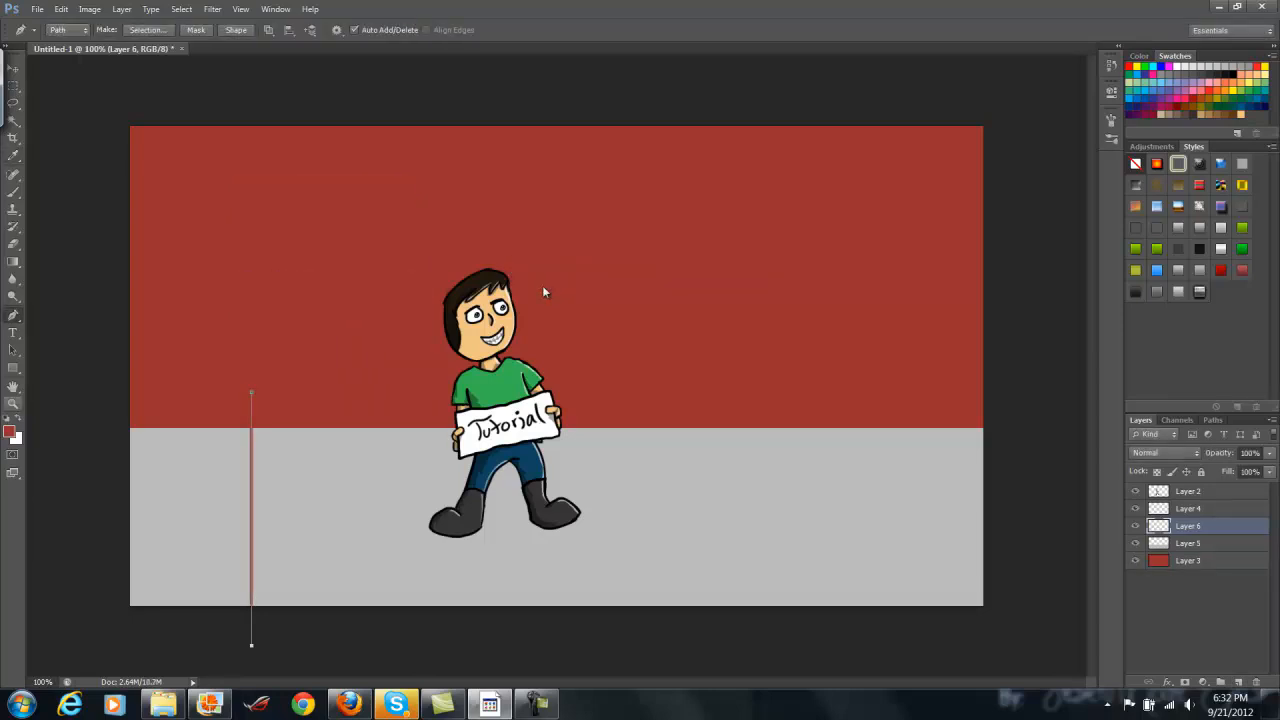
Stroke the vertical path again with the Brush in default black, without simulated pressure, and delete the work path
{"action": "key", "text": "d"}
{"action": "right_click", "coordinate": [545, 292]}
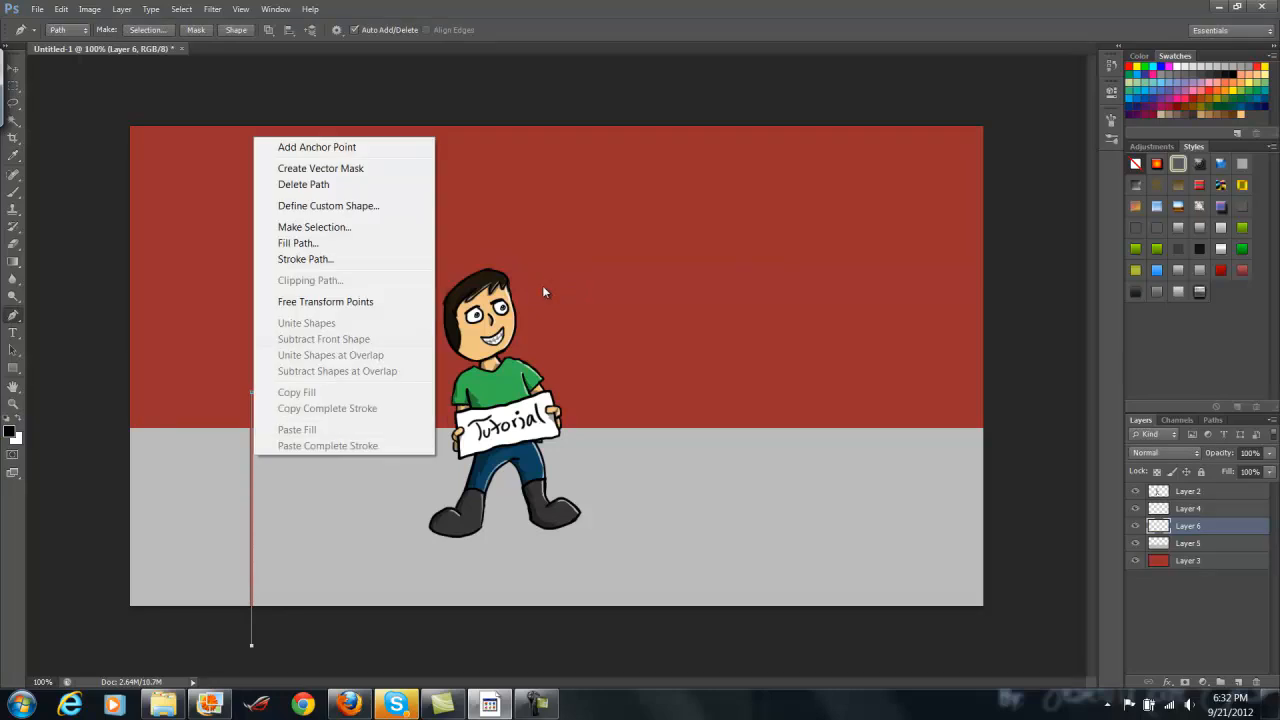
{"action": "left_click", "coordinate": [305, 259]}
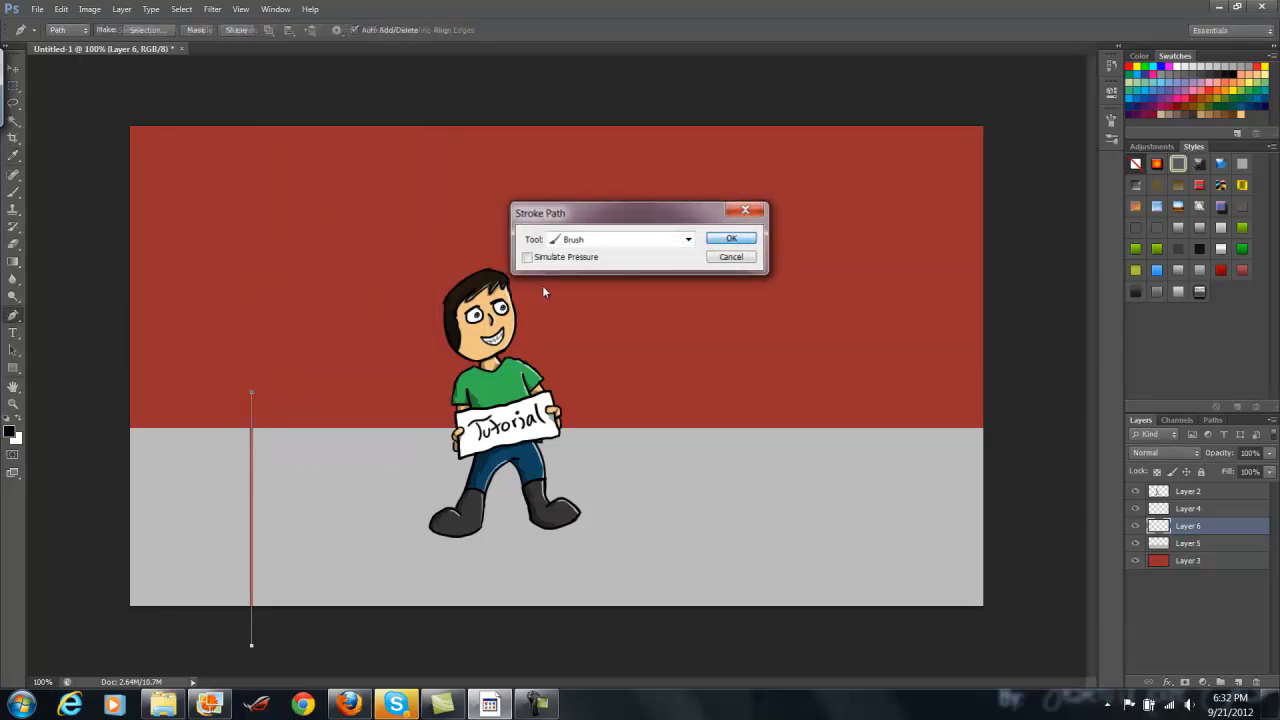
{"action": "key", "text": "Return"}
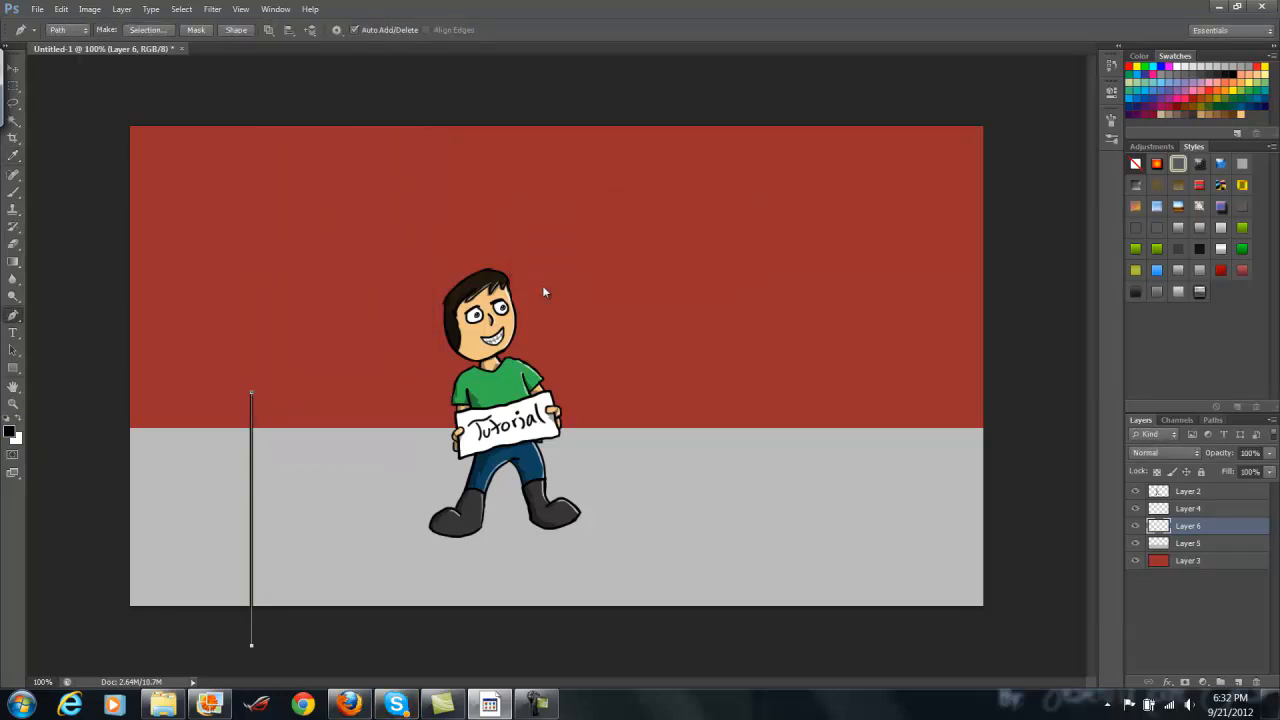
{"action": "left_click", "coordinate": [1213, 420]}
{"action": "key", "text": "ctrl+h"}
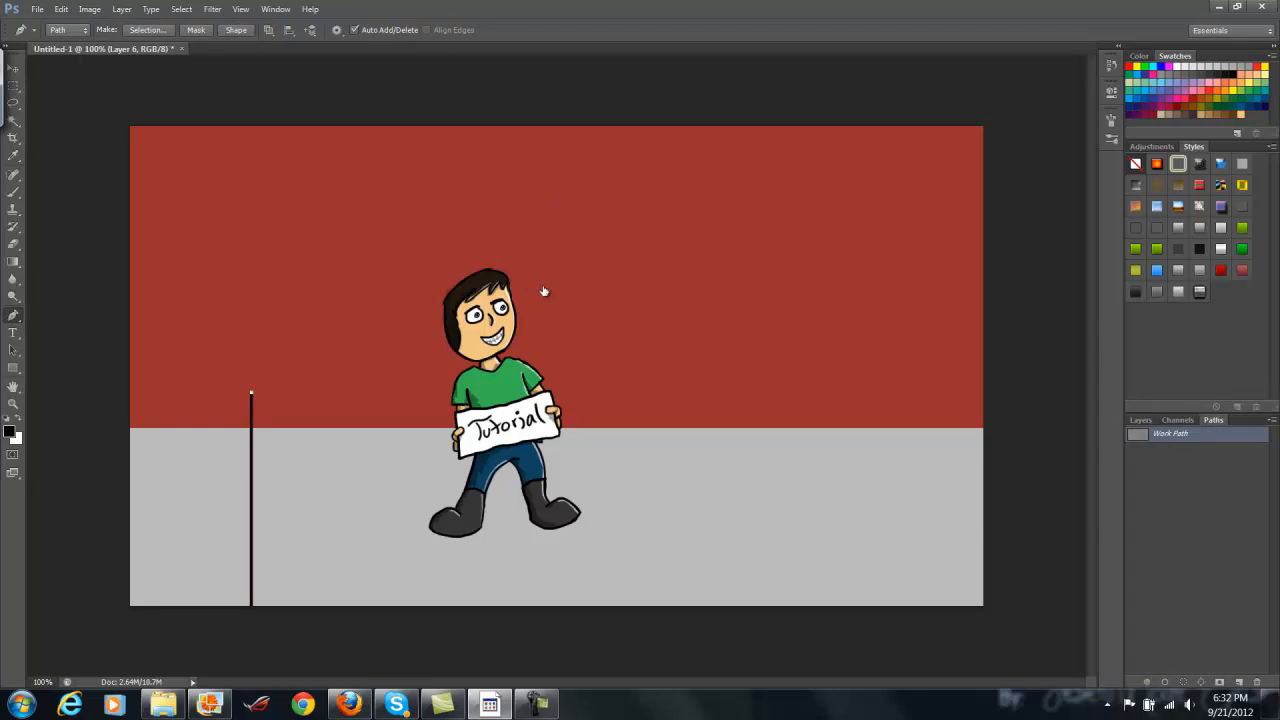
{"action": "key", "text": "Delete"}
{"action": "left_click", "coordinate": [1140, 420]}
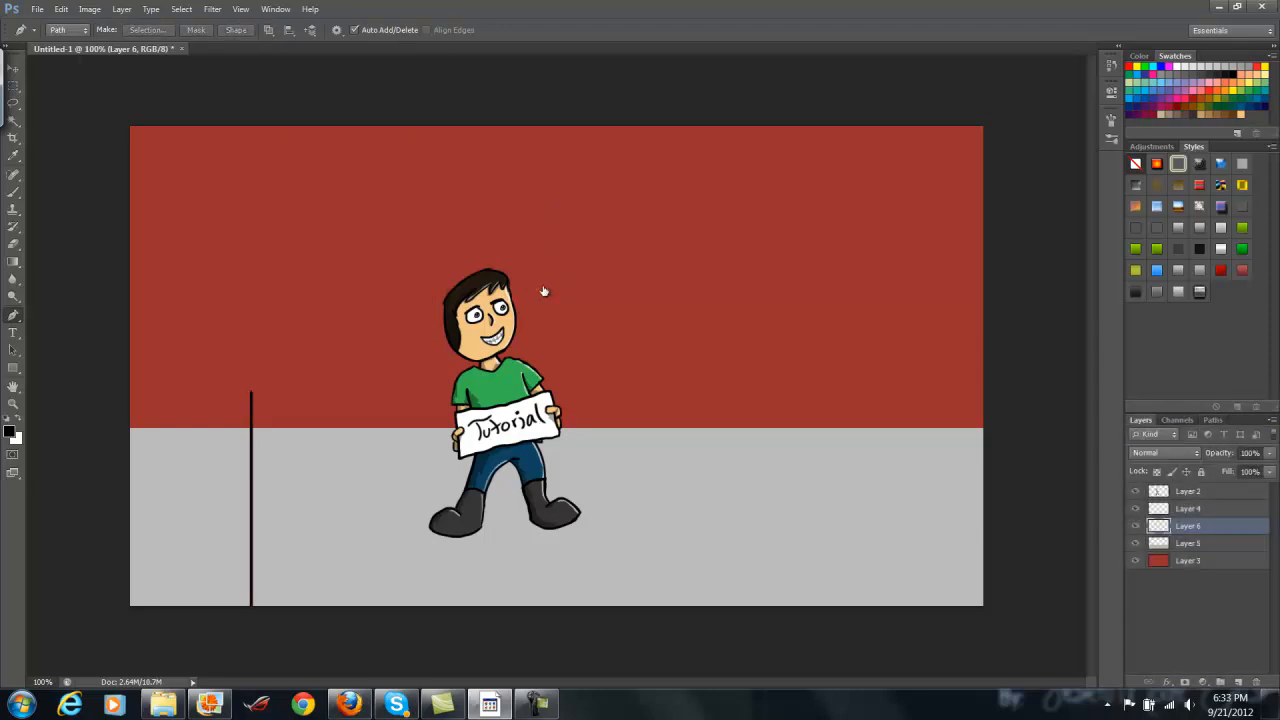
Duplicate the black line layer and move the copy right, between the original line and the character
{"action": "left_click", "coordinate": [1135, 526]}
{"action": "left_click", "coordinate": [1135, 526]}
{"action": "key", "text": "ctrl+j"}
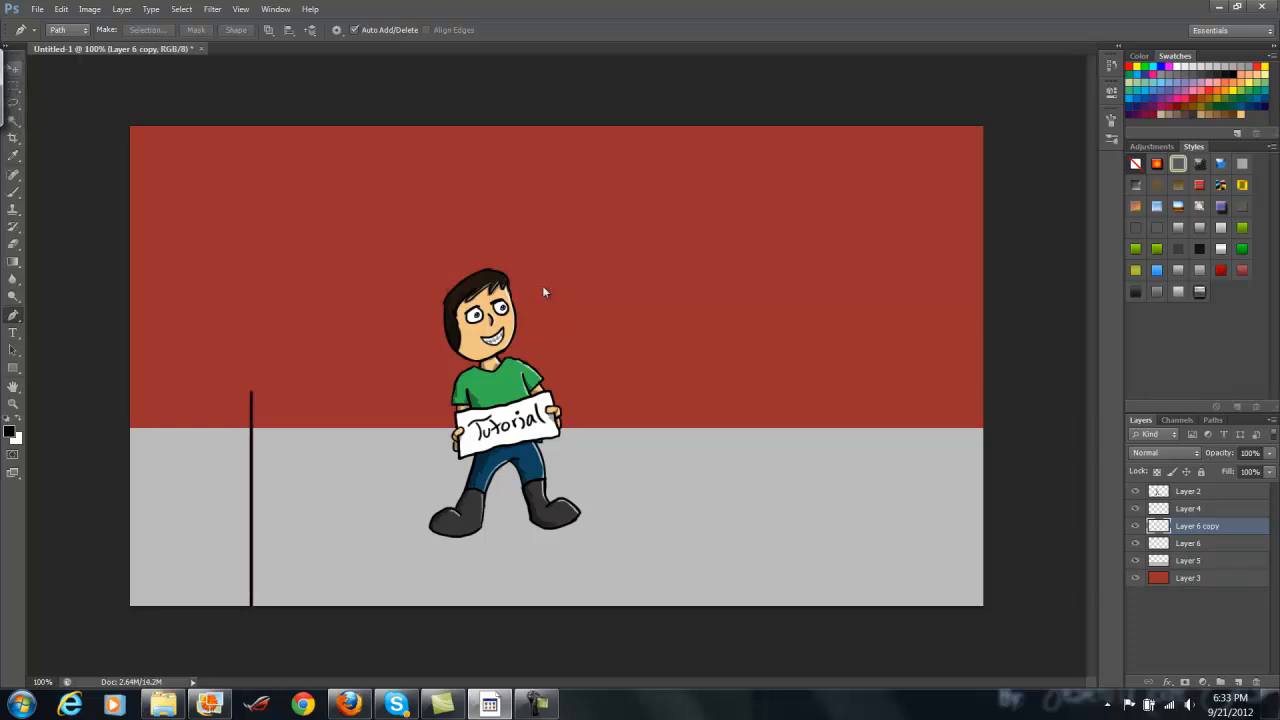
{"action": "left_click", "coordinate": [12, 68]}
{"action": "key", "text": "v"}
{"action": "left_click_drag", "start_coordinate": [252, 455], "coordinate": [332, 465]}
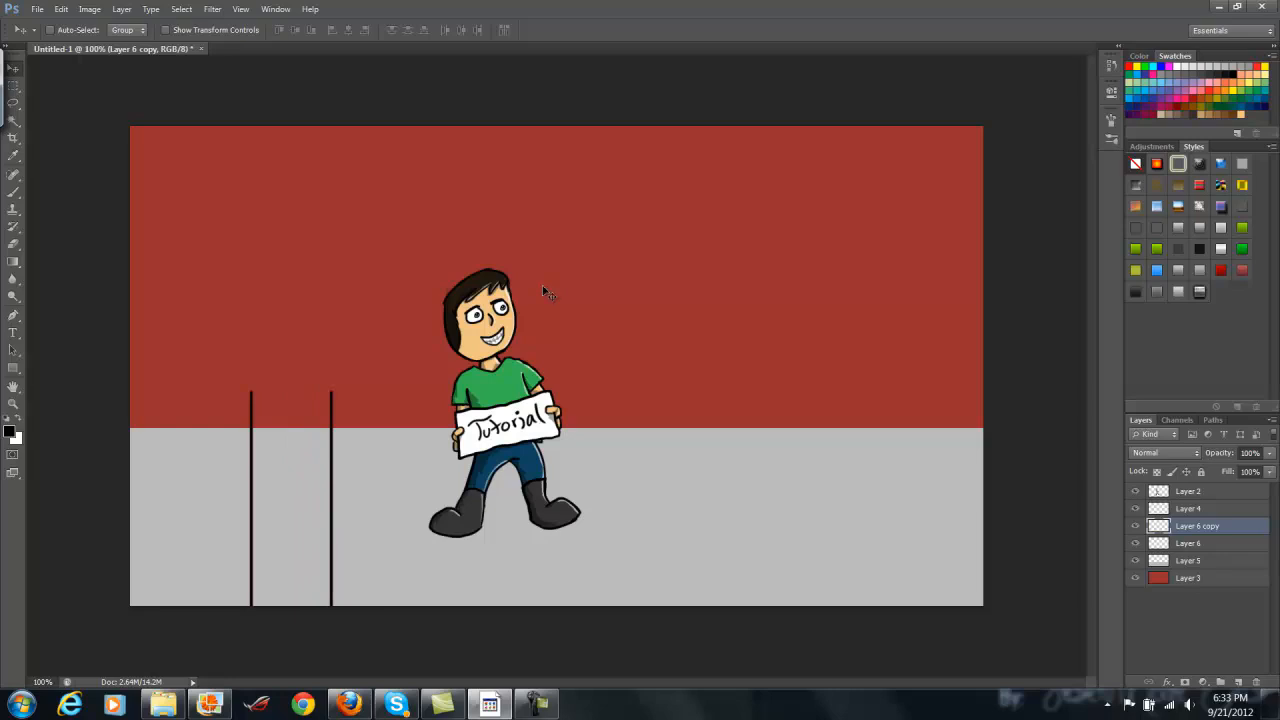
Duplicate both vertical line layers and move the copies right so the first copy overlaps the second line
{"action": "left_click", "coordinate": [1188, 543], "text": "shift"}
{"action": "key", "text": "ctrl+j"}
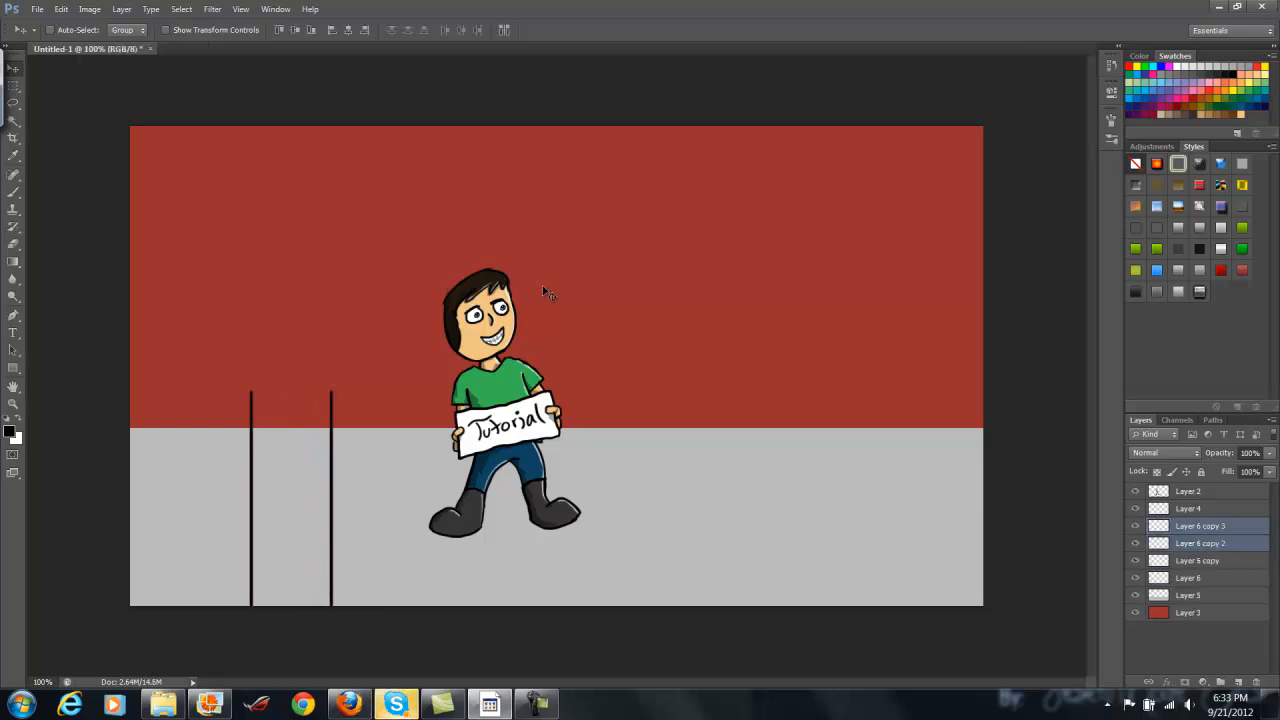
{"action": "left_click_drag", "start_coordinate": [368, 485], "coordinate": [424, 485]}
{"action": "key", "text": "Left"}
{"action": "key", "text": "Left"}
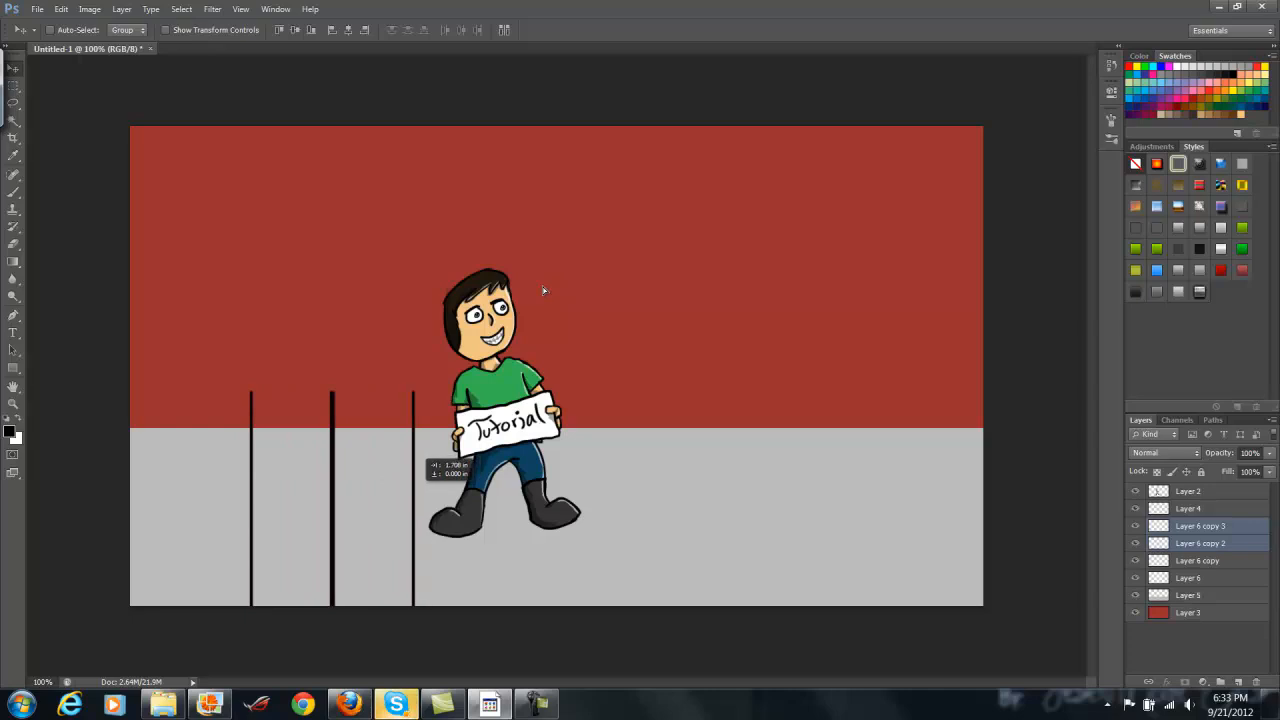
{"action": "key", "text": "Left"}
{"action": "key", "text": "Left"}
{"action": "key", "text": "Left"}
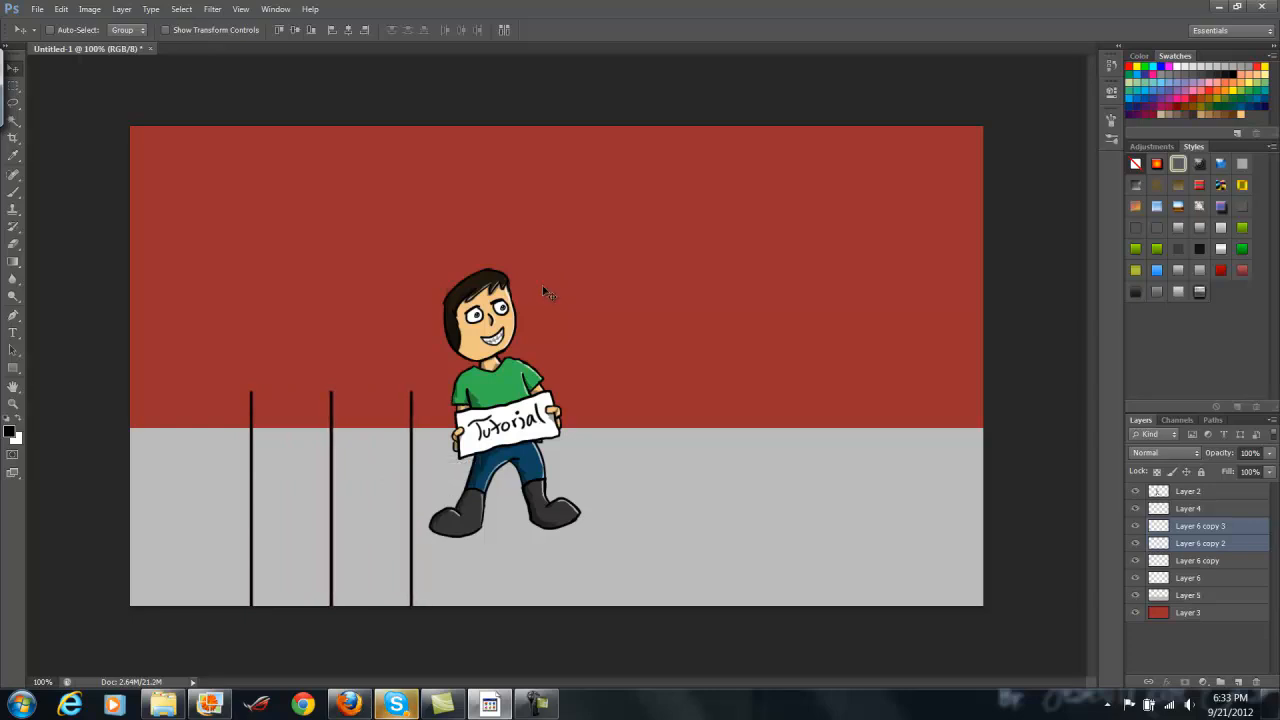
Move the two copied lines further right so the four vertical lines are evenly spaced
{"action": "key", "text": "Right"}
{"action": "key", "text": "Right"}
{"action": "key", "text": "Right"}
{"action": "key", "text": "Right"}
{"action": "key", "text": "Right"}
{"action": "key", "text": "Right"}
{"action": "key", "text": "Right"}
{"action": "key", "text": "Right"}
{"action": "key", "text": "Right"}
{"action": "left_click_drag", "start_coordinate": [543, 291], "coordinate": [614, 291]}
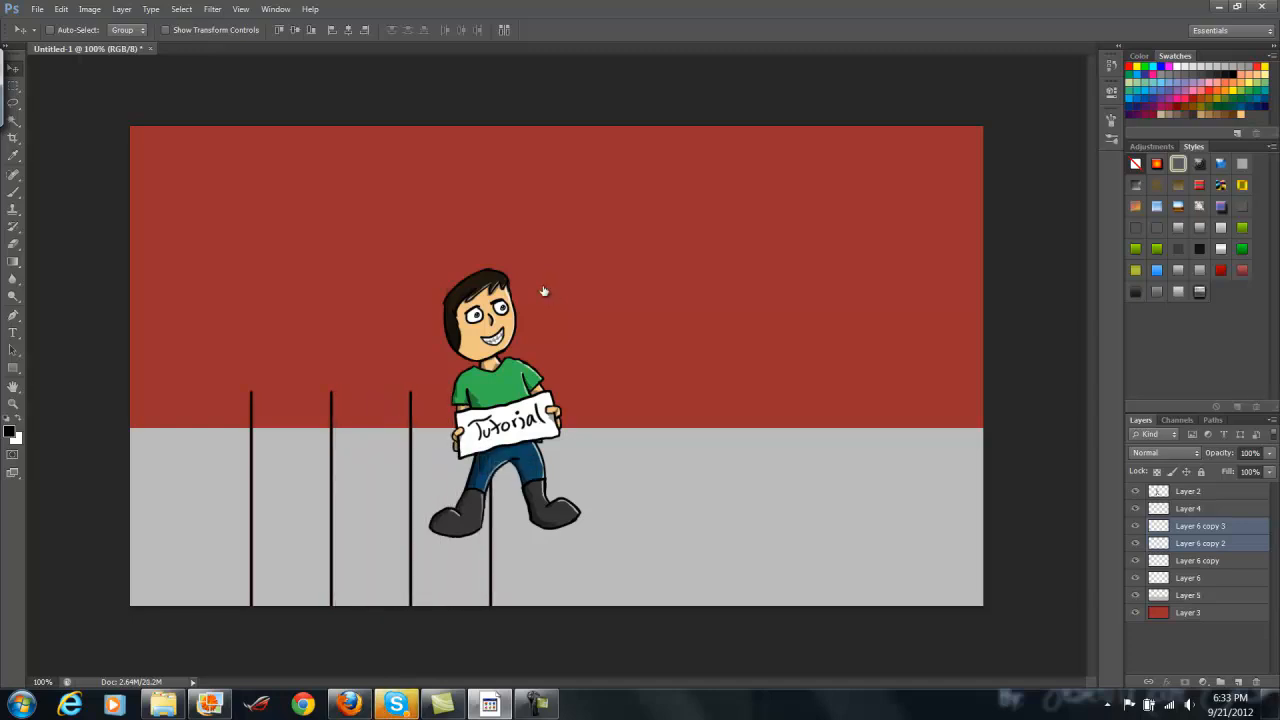
Duplicate the set of four vertical lines twice, continuing the even spacing to the right edge of the canvas
{"action": "left_click", "coordinate": [1190, 578], "text": "shift"}
{"action": "left_click", "coordinate": [1200, 526]}
{"action": "left_click", "coordinate": [1190, 578], "text": "shift"}
{"action": "left_click_drag", "start_coordinate": [544, 291], "coordinate": [869, 293]}
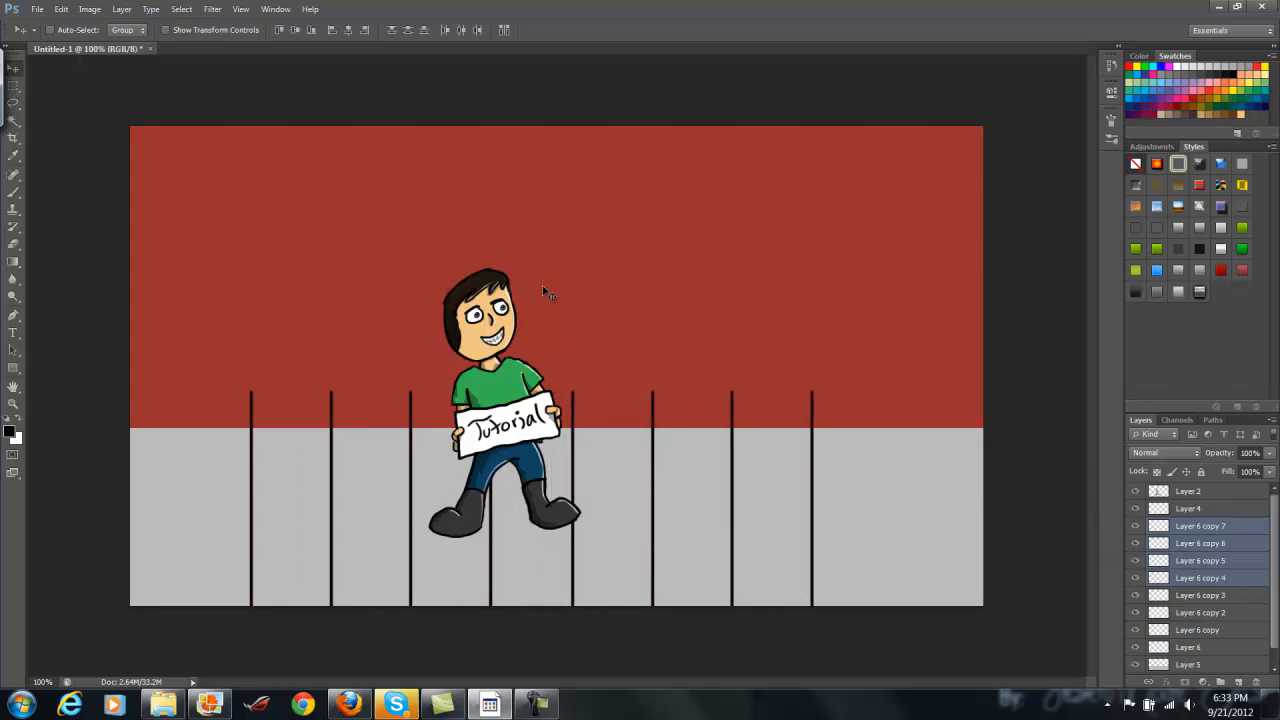
{"action": "left_click_drag", "start_coordinate": [544, 291], "coordinate": [864, 291]}
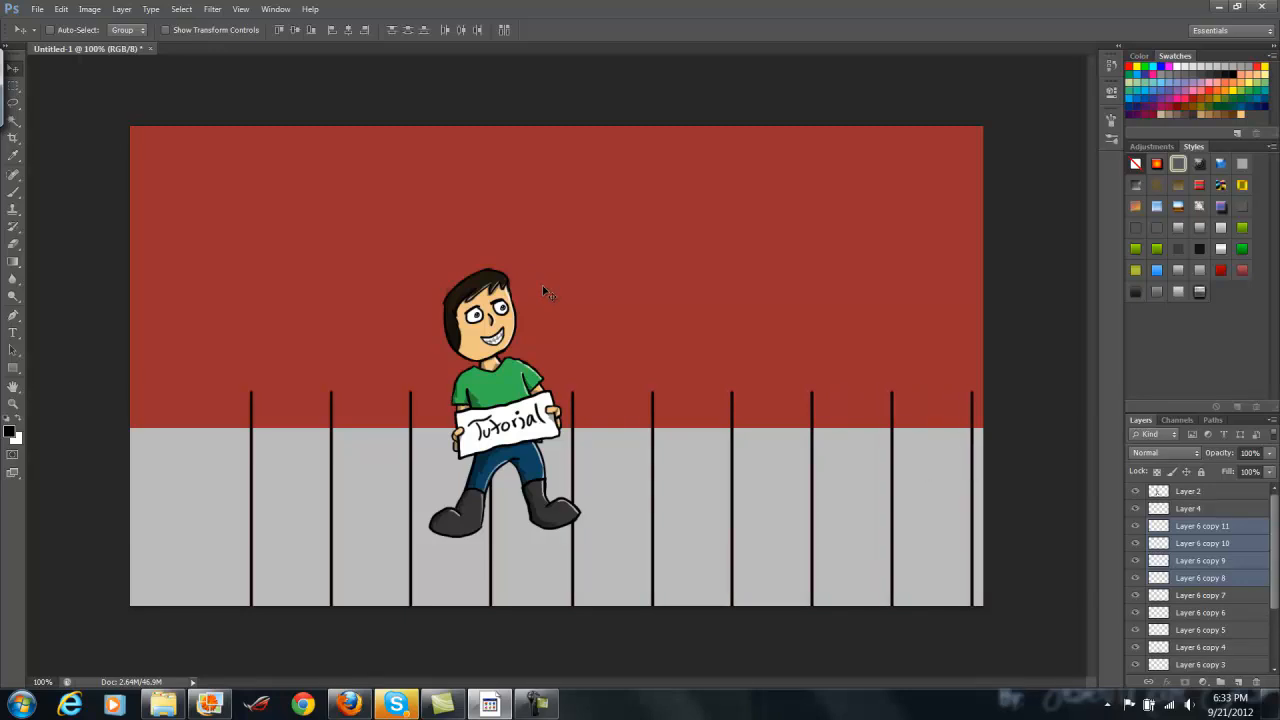
Place another copy of the four-line set toward the left edge, adding a vertical line left of the first one
{"action": "left_click_drag", "start_coordinate": [544, 291], "coordinate": [26, 291]}
{"action": "key", "text": "ctrl+z"}
{"action": "left_click_drag", "start_coordinate": [184, 505], "coordinate": [71, 505]}
{"action": "mouse_move", "coordinate": [834, 513]}
{"action": "left_mouse_down"}
{"action": "mouse_move", "coordinate": [29, 494]}
{"action": "mouse_move", "coordinate": [191, 500]}
{"action": "mouse_move", "coordinate": [170, 500]}
{"action": "left_mouse_up"}
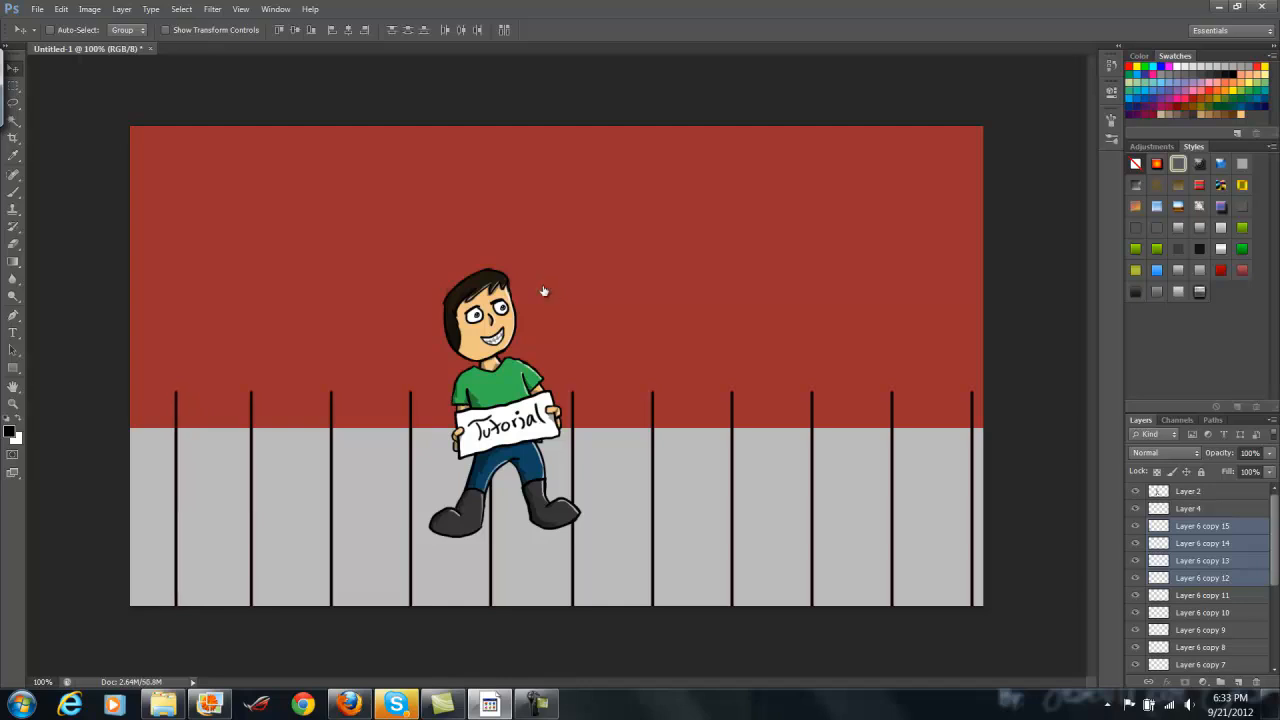
Select all the vertical line layers together with Layer 4 and merge them into one layer
{"action": "left_click", "coordinate": [1201, 647]}
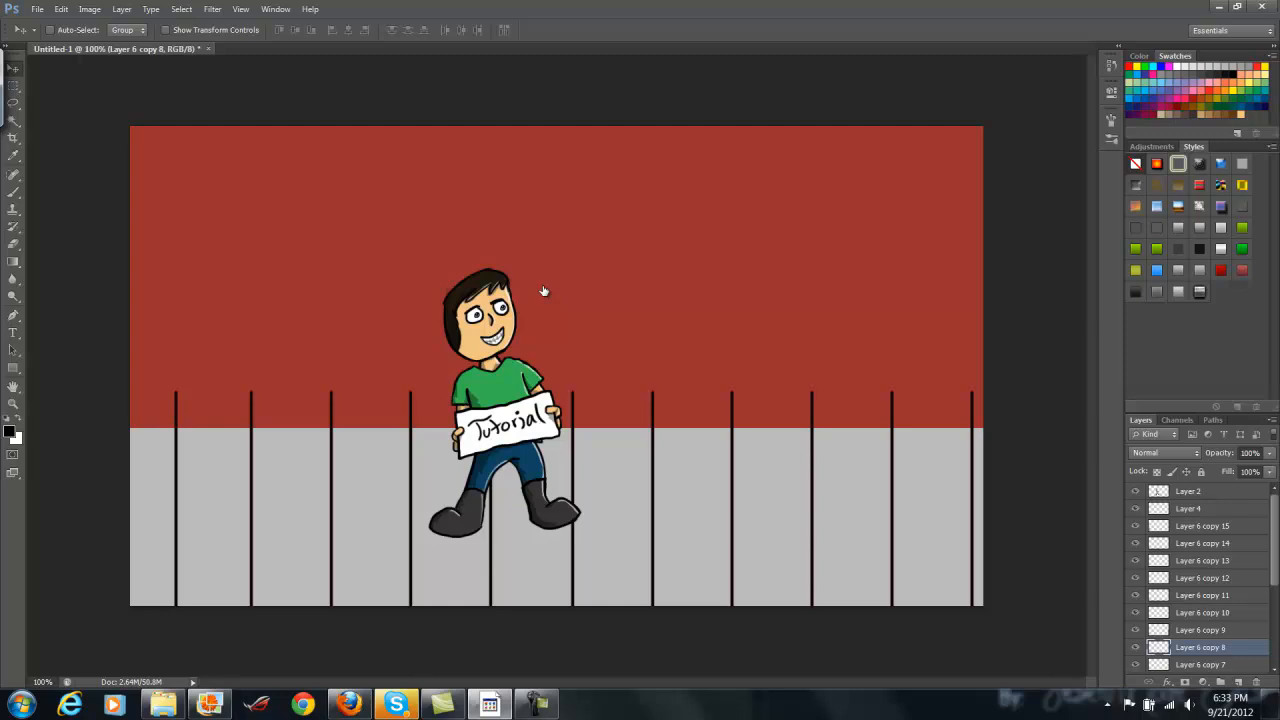
{"action": "scroll", "coordinate": [1200, 578], "scroll_direction": "down", "scroll_amount": 3}
{"action": "scroll", "coordinate": [1200, 578], "scroll_direction": "down", "scroll_amount": 2}
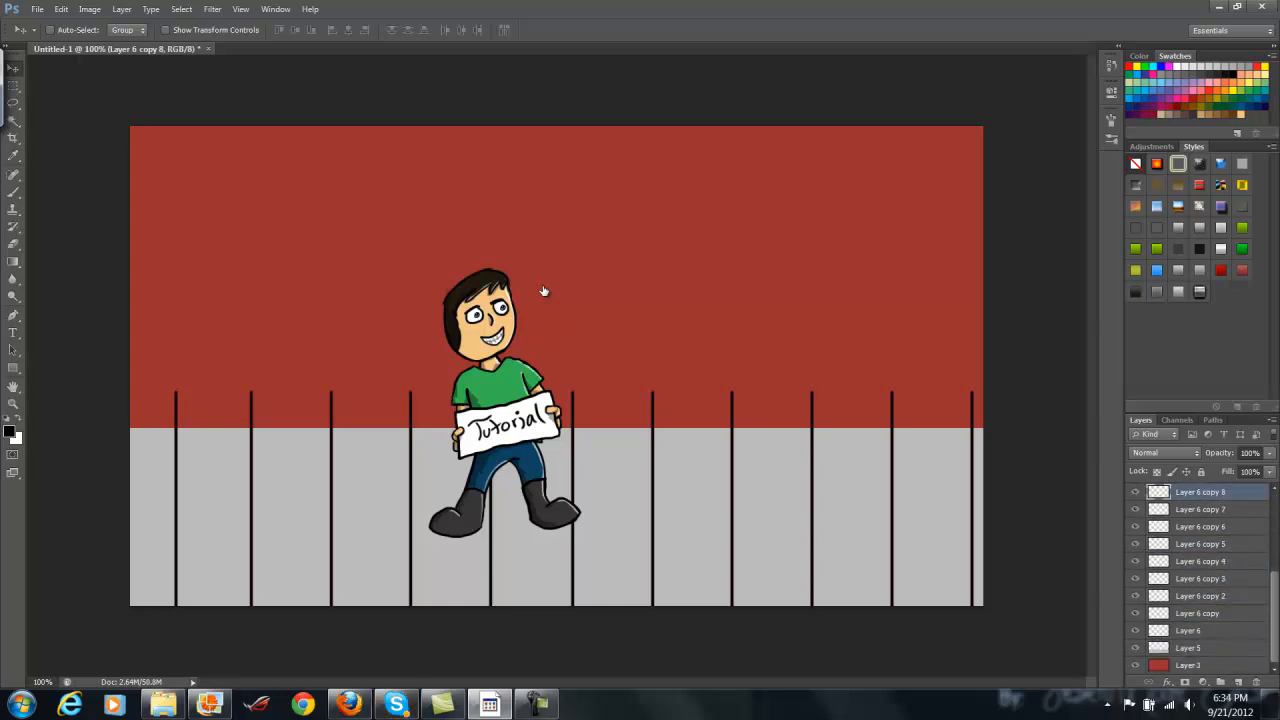
{"action": "left_click", "coordinate": [1188, 630]}
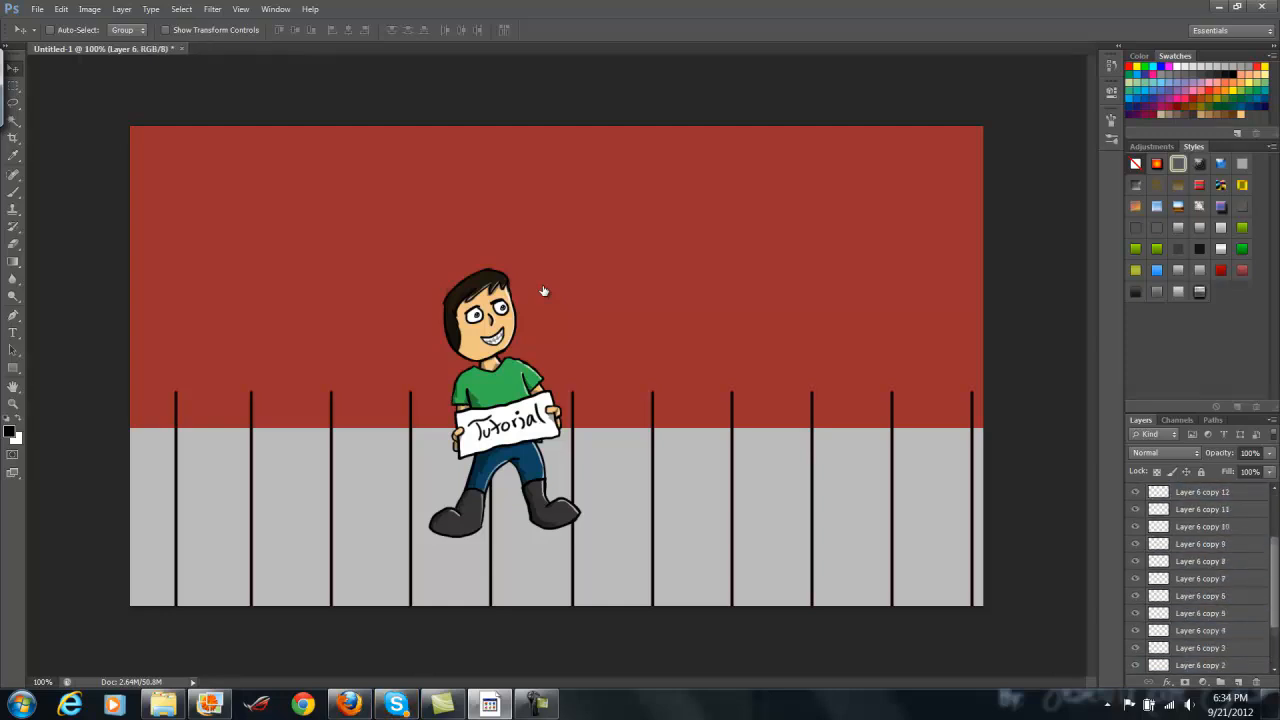
{"action": "scroll", "coordinate": [1200, 578], "scroll_direction": "up", "scroll_amount": 5}
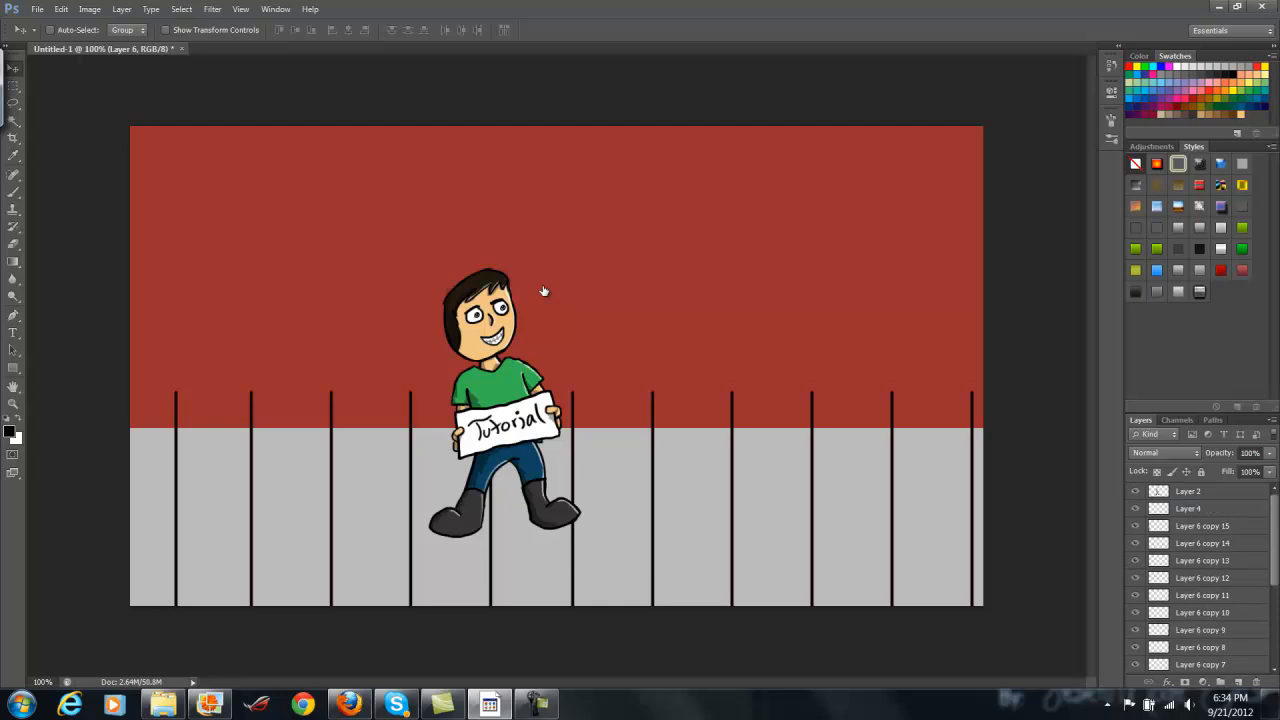
{"action": "key", "text": "ctrl+e"}
Shift the merged vertical lines slightly left, by about 0.24 in, keeping their height on the floor
{"action": "key", "text": "Left"}
{"action": "key", "text": "Left"}
{"action": "key", "text": "Left"}
{"action": "key", "text": "Left"}
{"action": "key", "text": "Left"}
{"action": "key", "text": "Left"}
{"action": "key", "text": "Left"}
{"action": "key", "text": "Left"}
{"action": "key", "text": "Left"}
{"action": "key", "text": "Left"}
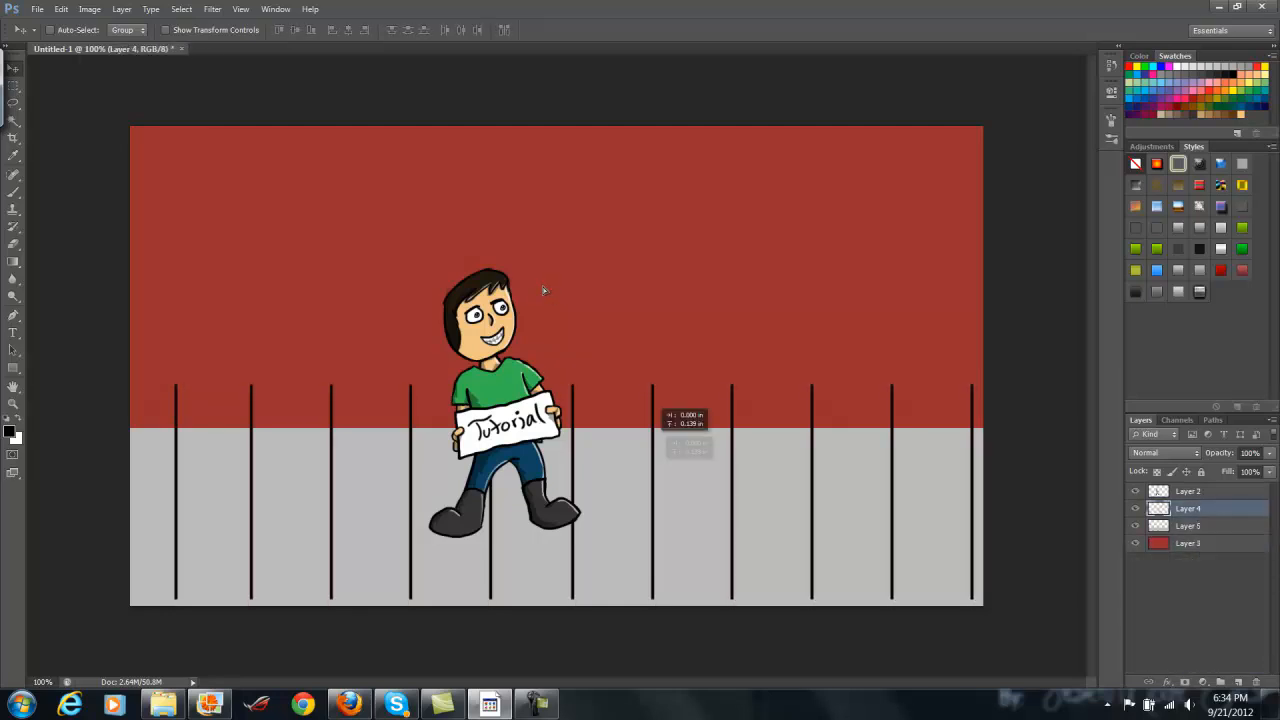
{"action": "key", "text": "Left"}
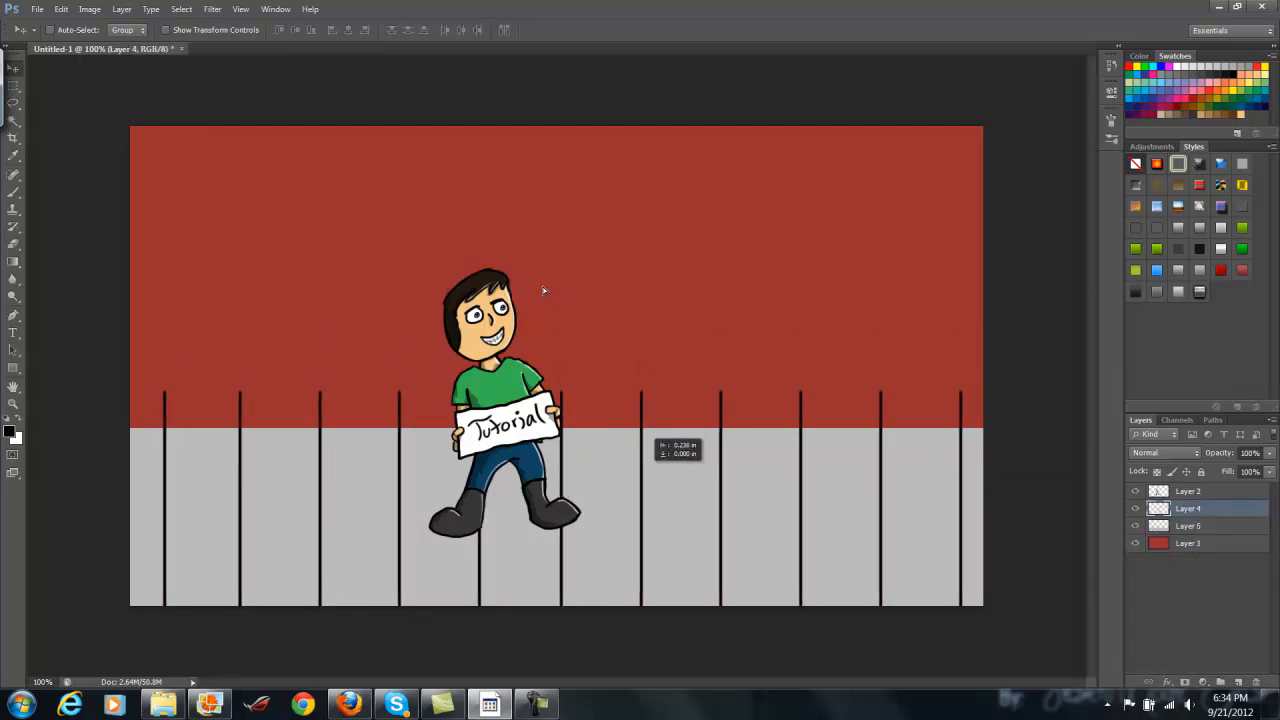
Distort the merged vertical lines by pulling both top corners inward so they converge toward the back, and clip them to the floor layer
{"action": "key", "text": "alt+e"}
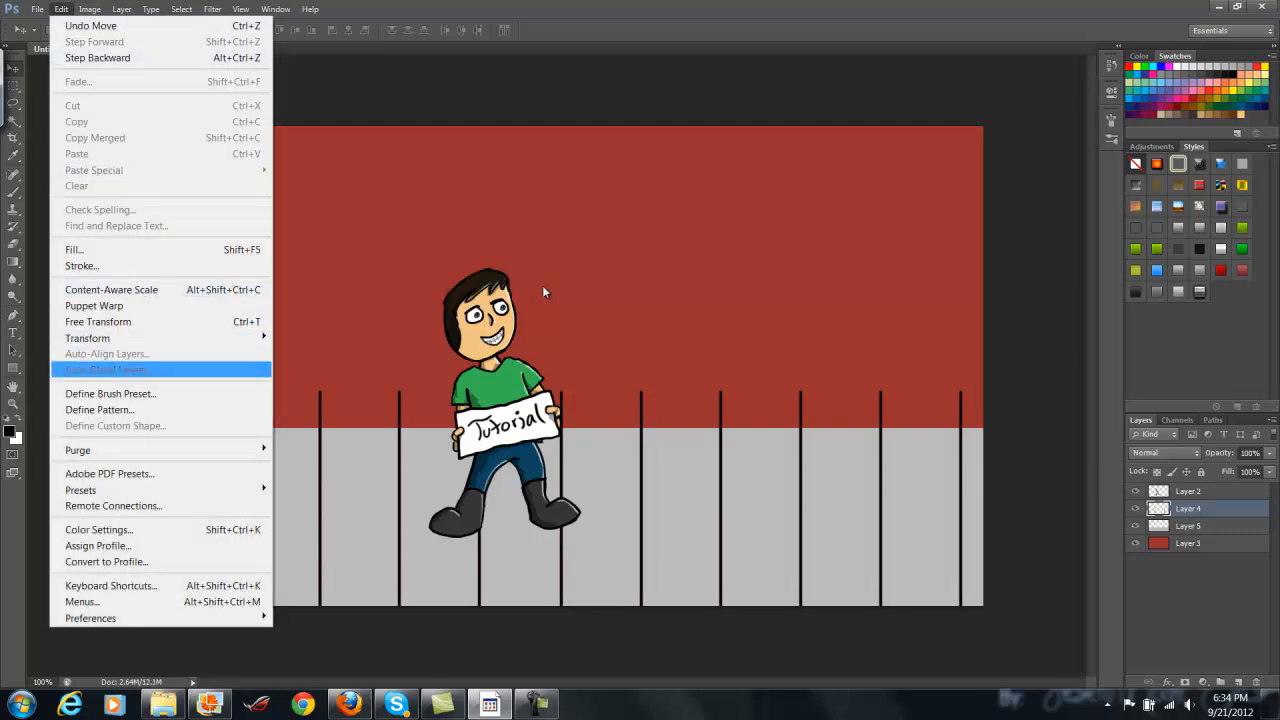
{"action": "mouse_move", "coordinate": [160, 338]}
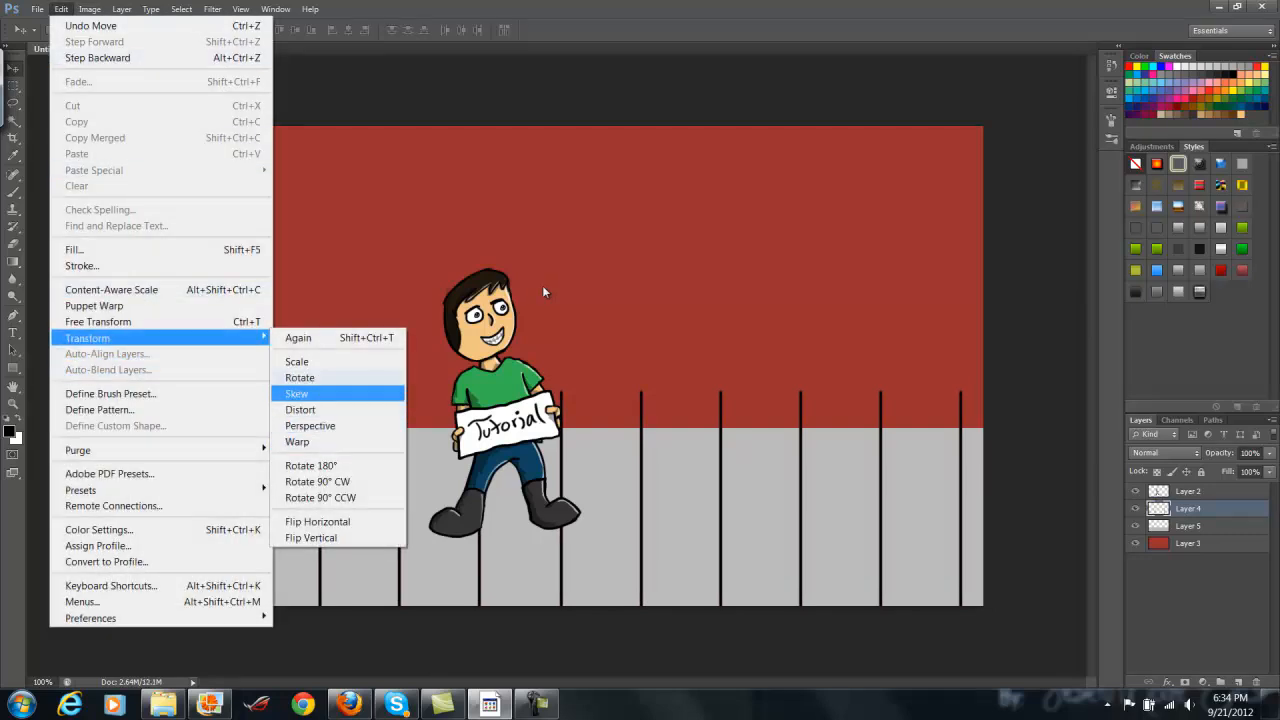
{"action": "left_click", "coordinate": [300, 410]}
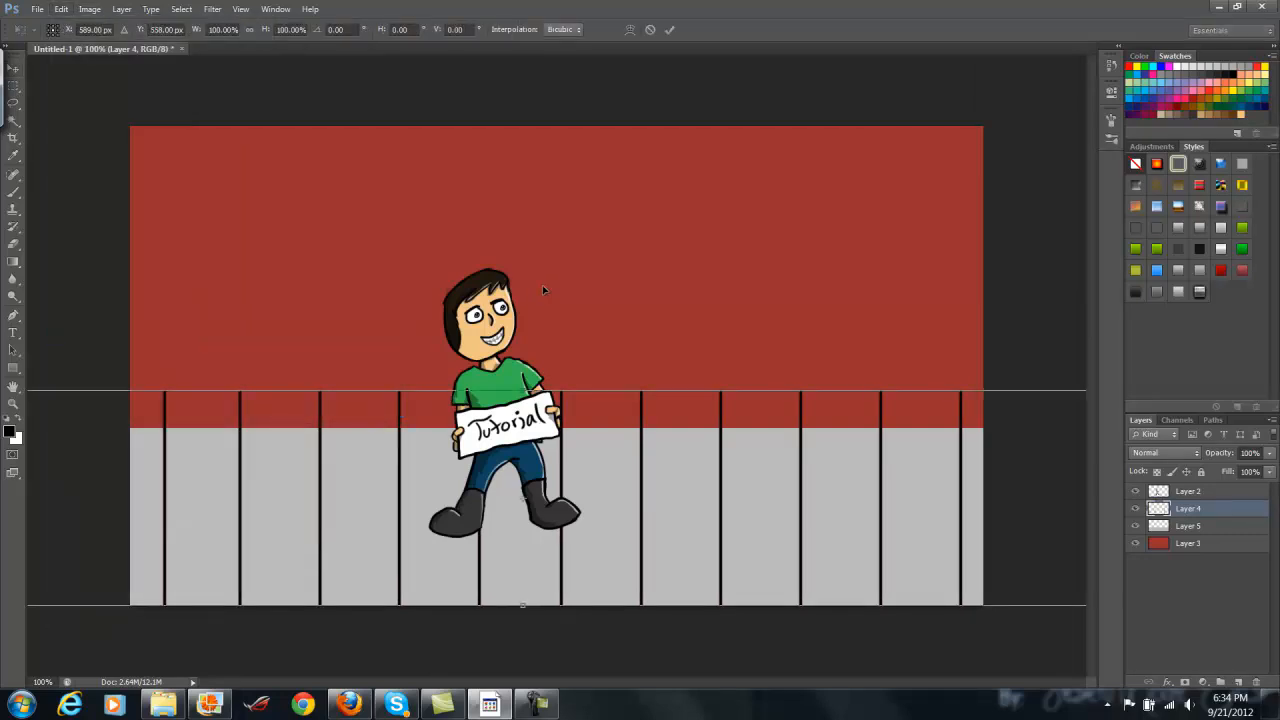
{"action": "key", "text": "ctrl+minus"}
{"action": "left_click_drag", "start_coordinate": [933, 382], "coordinate": [853, 376]}
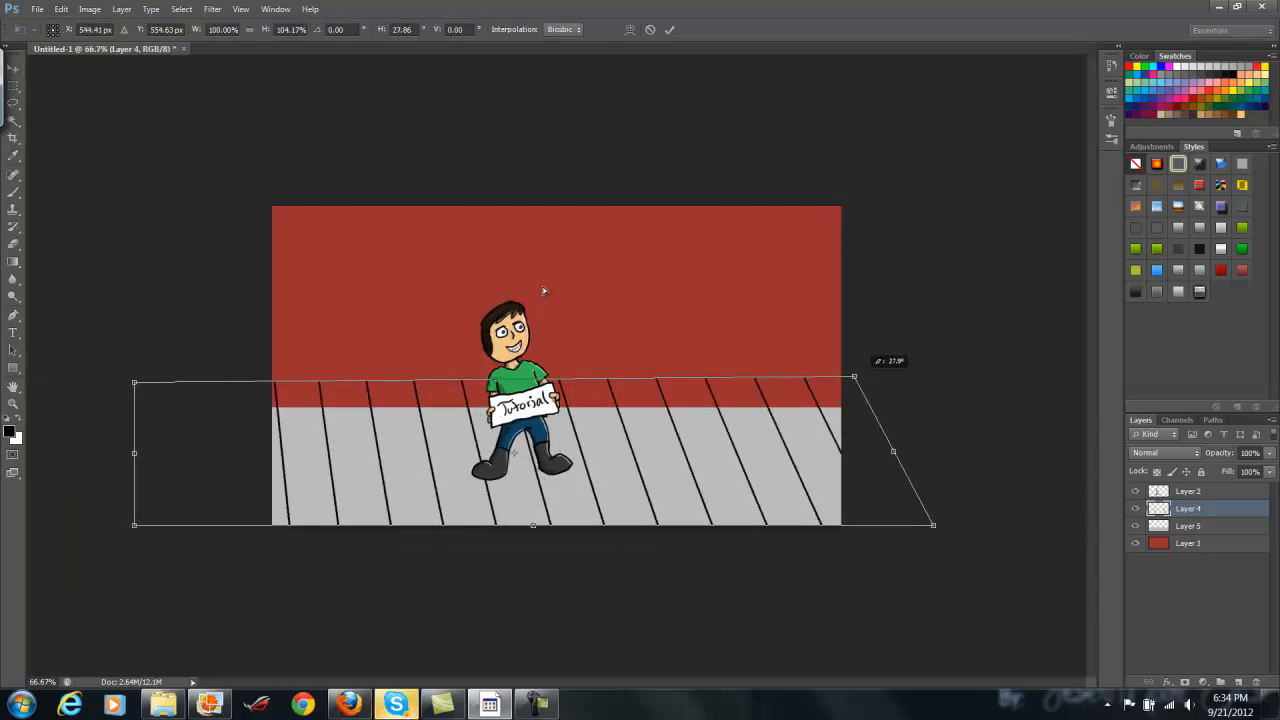
{"action": "left_click_drag", "start_coordinate": [134, 382], "coordinate": [247, 381]}
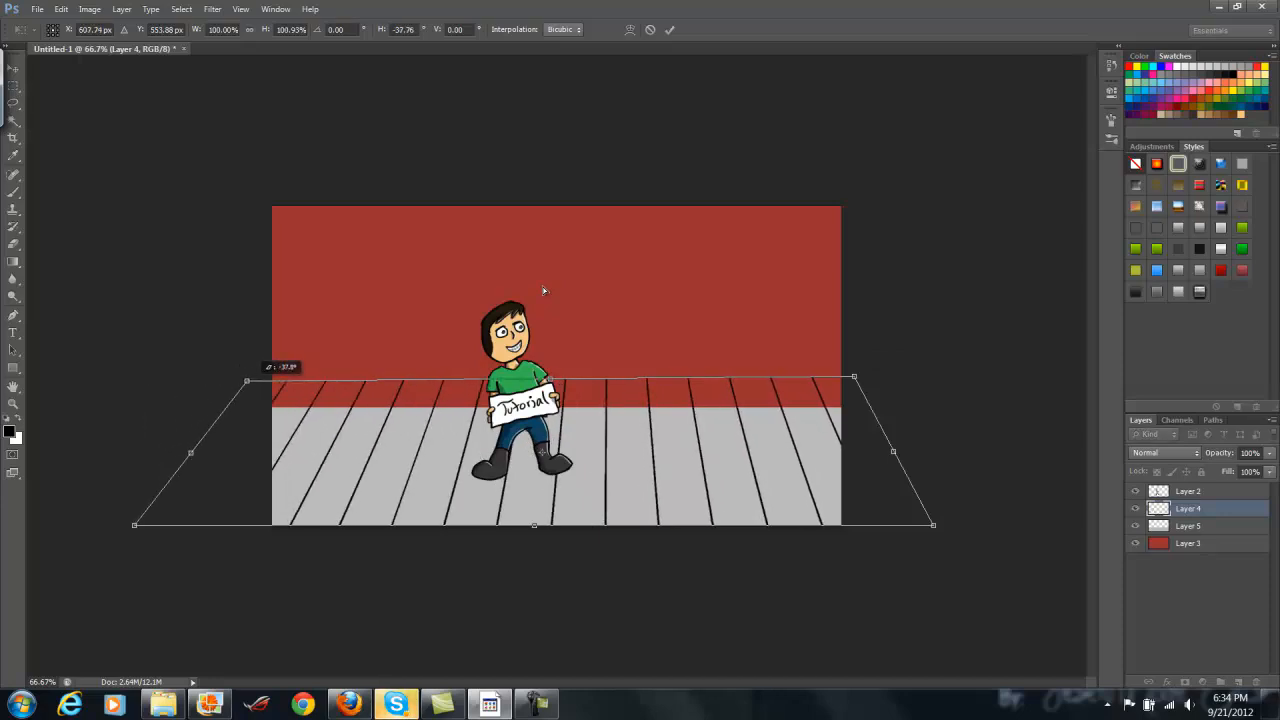
{"action": "left_click_drag", "start_coordinate": [853, 377], "coordinate": [815, 375]}
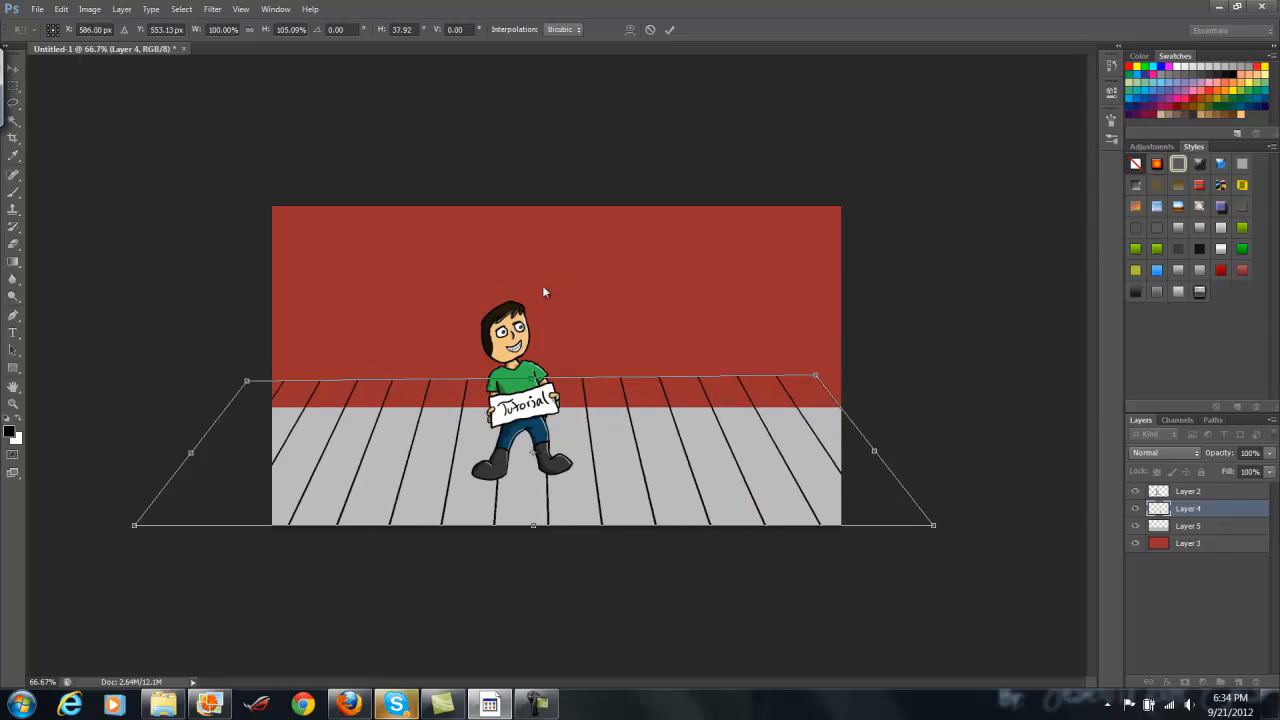
{"action": "left_click_drag", "start_coordinate": [247, 381], "coordinate": [272, 382]}
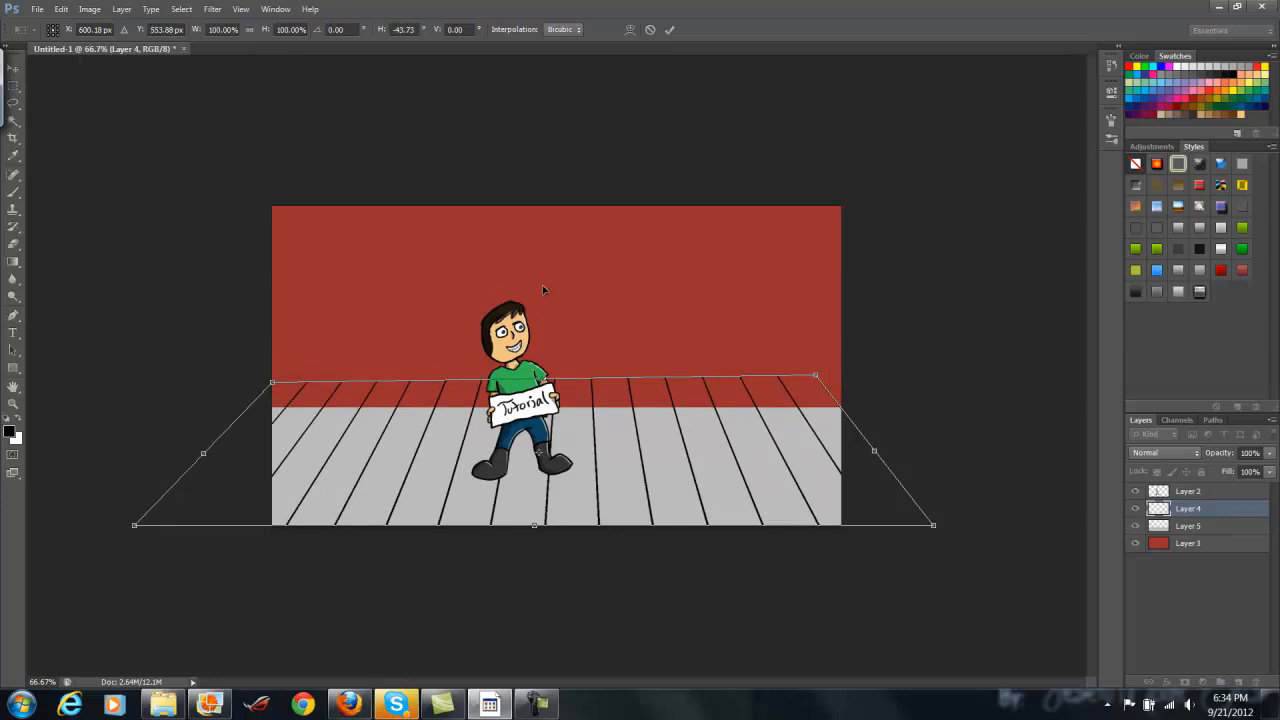
{"action": "key", "text": "Return"}
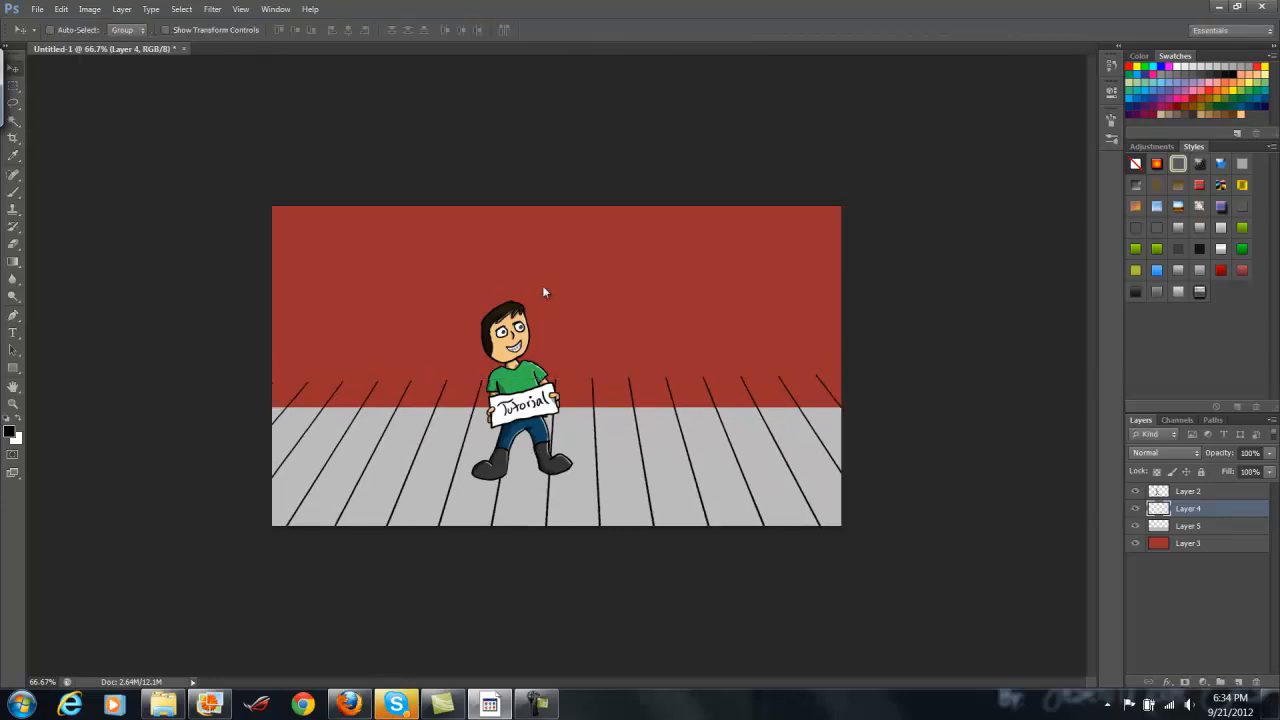
{"action": "right_click", "coordinate": [1190, 510]}
{"action": "left_click", "coordinate": [1122, 186]}
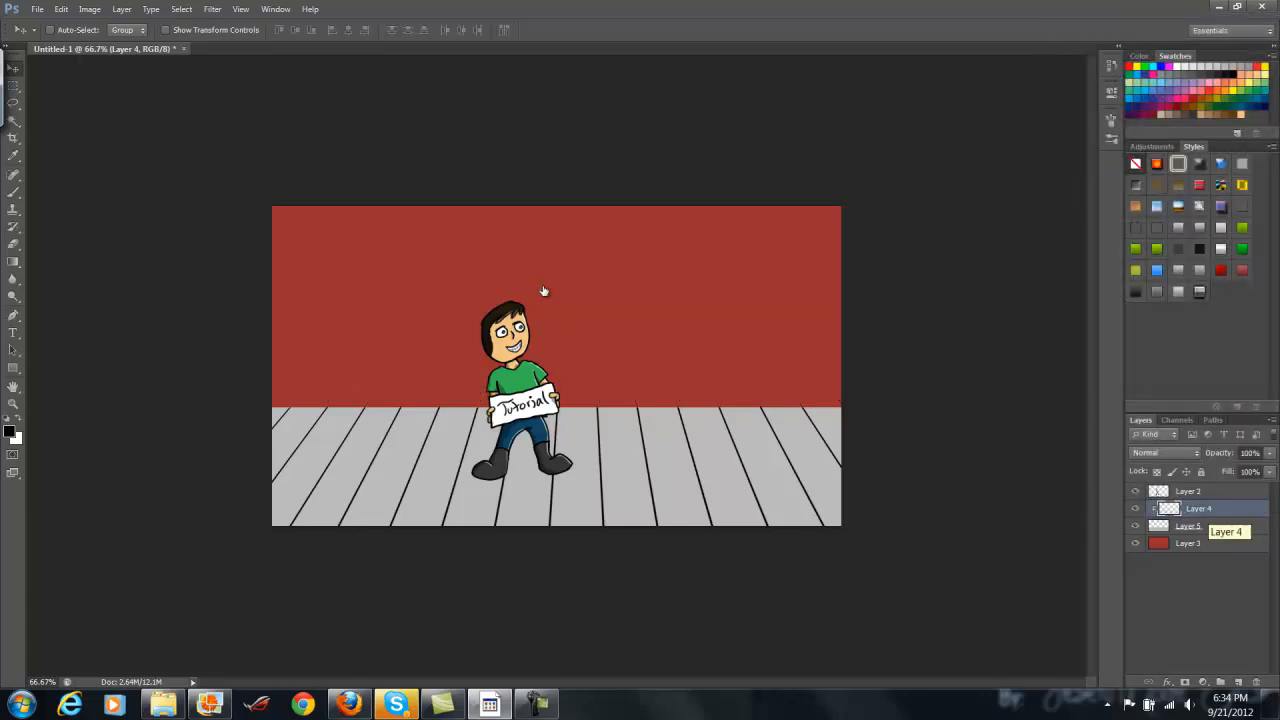
Try to make crossing floor lines from a copy of the converging lines rotated 90° clockwise
{"action": "key", "text": "ctrl+j"}
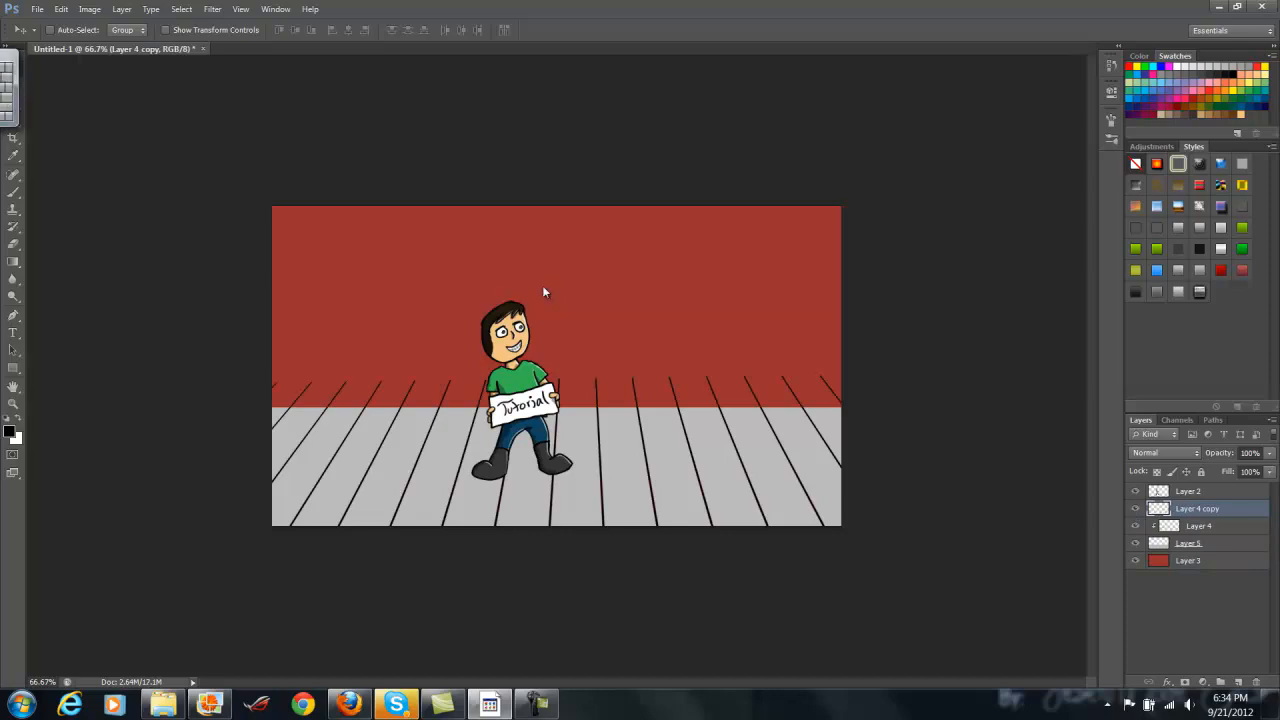
{"action": "left_click", "coordinate": [61, 9]}
{"action": "mouse_move", "coordinate": [160, 338]}
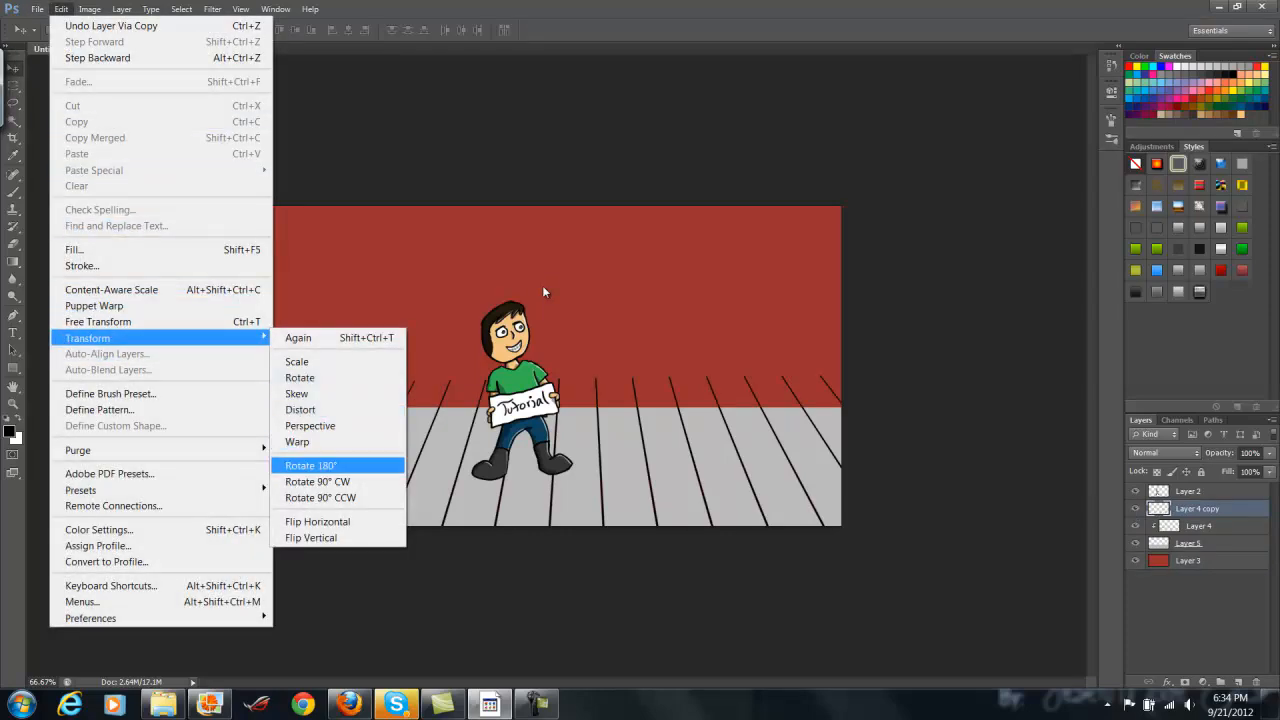
{"action": "left_click", "coordinate": [317, 482]}
{"action": "mouse_move", "coordinate": [544, 304]}
{"action": "left_mouse_down"}
{"action": "mouse_move", "coordinate": [374, 520]}
{"action": "mouse_move", "coordinate": [366, 543]}
{"action": "mouse_move", "coordinate": [409, 551]}
{"action": "mouse_move", "coordinate": [354, 553]}
{"action": "mouse_move", "coordinate": [362, 522]}
{"action": "mouse_move", "coordinate": [667, 527]}
{"action": "mouse_move", "coordinate": [823, 576]}
{"action": "mouse_move", "coordinate": [832, 562]}
{"action": "left_mouse_up"}
{"action": "key", "text": "ctrl+e"}
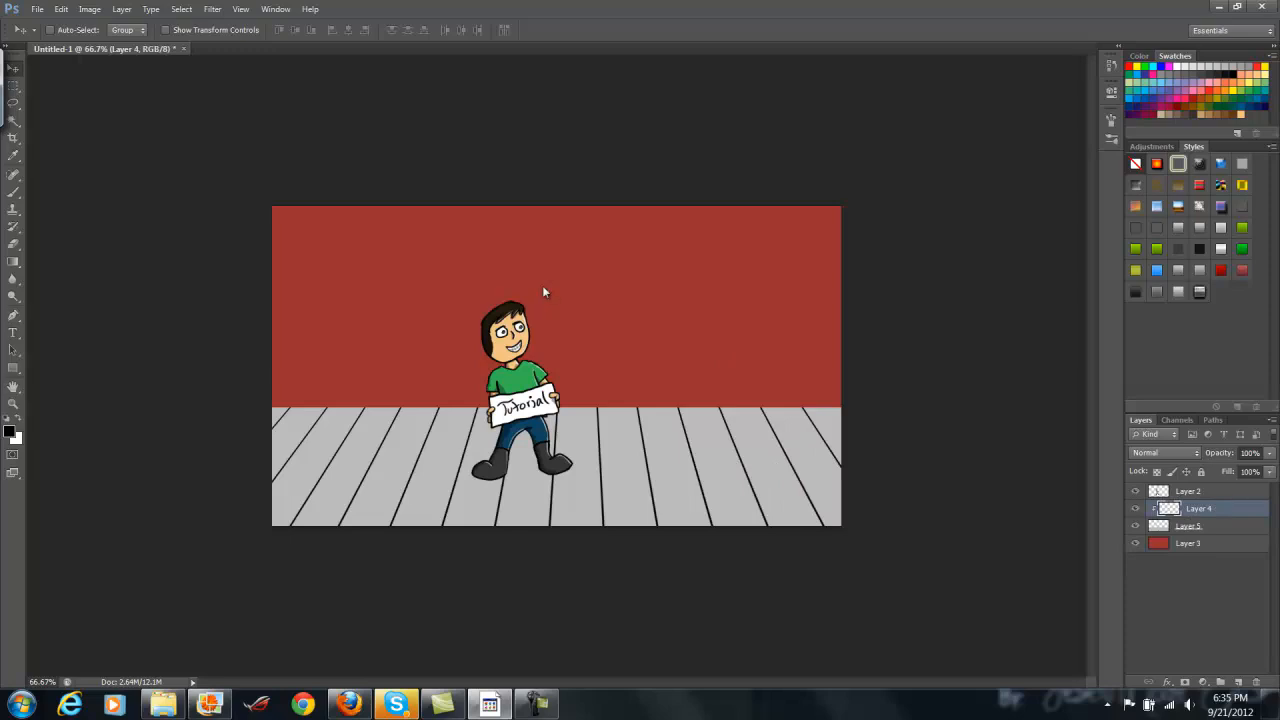
On a new layer, draw a straight horizontal path across the upper part of the floor and stroke it in black
{"action": "key", "text": "ctrl+shift+alt+n"}
{"action": "key", "text": "p"}
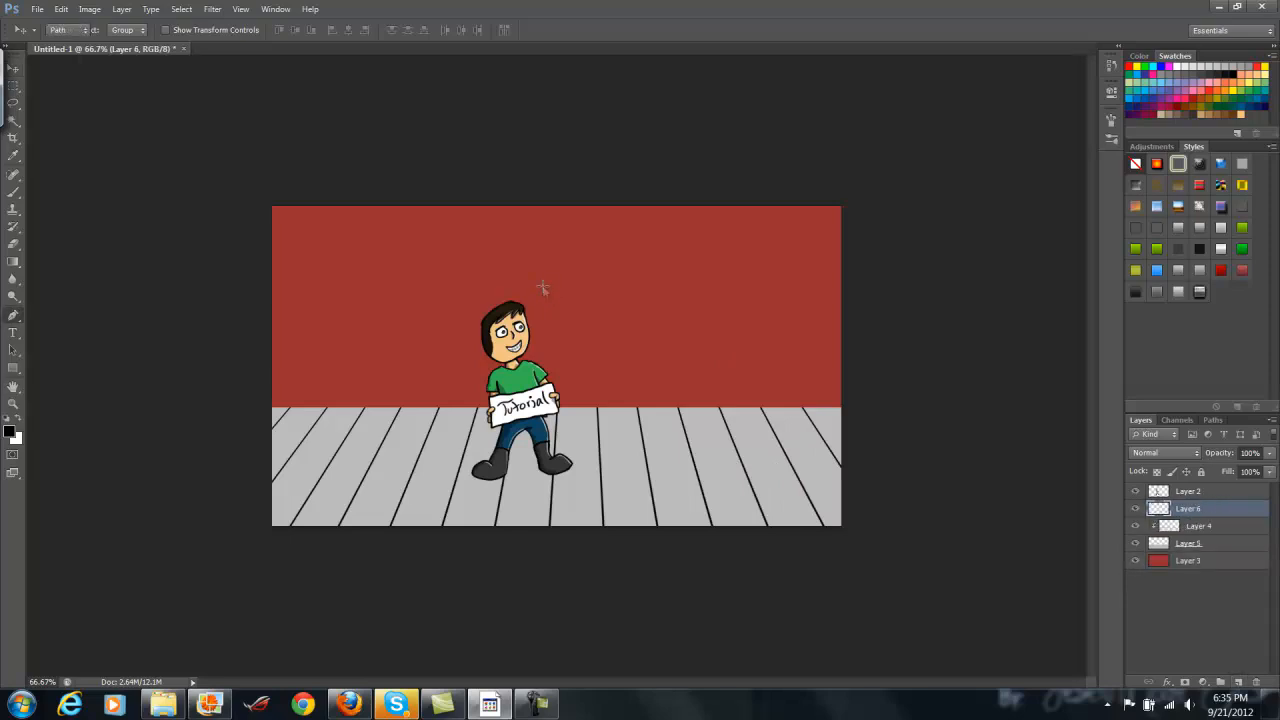
{"action": "left_click", "coordinate": [870, 437], "text": "shift"}
{"action": "right_click", "coordinate": [543, 287]}
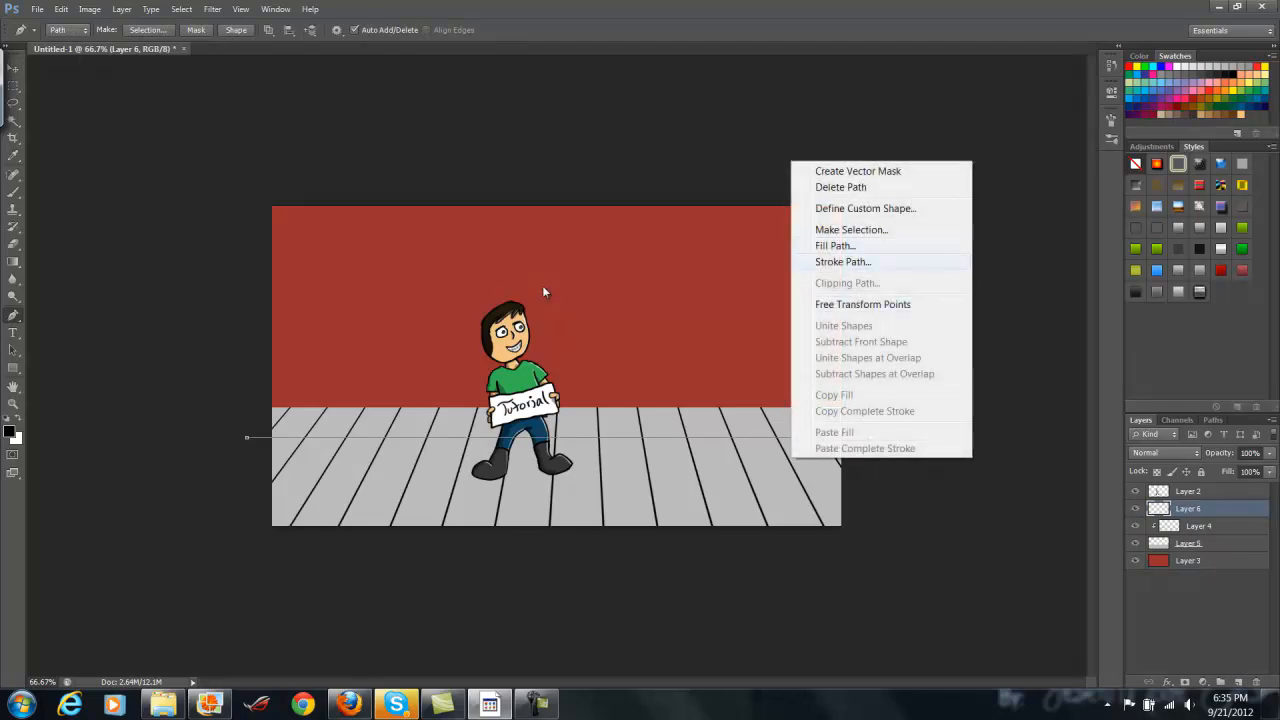
{"action": "key", "text": "Return"}
{"action": "key", "text": "Return"}
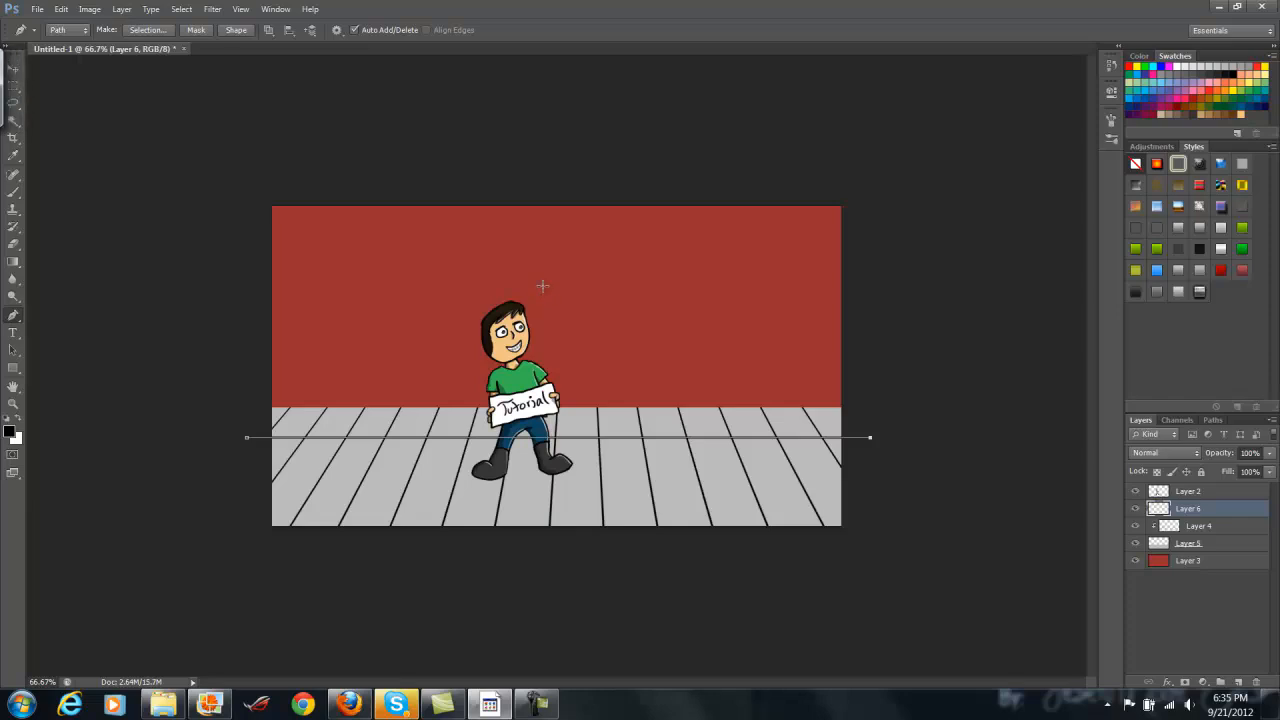
Delete the work path left under the stroked horizontal line and return to its layer
{"action": "key", "text": "v"}
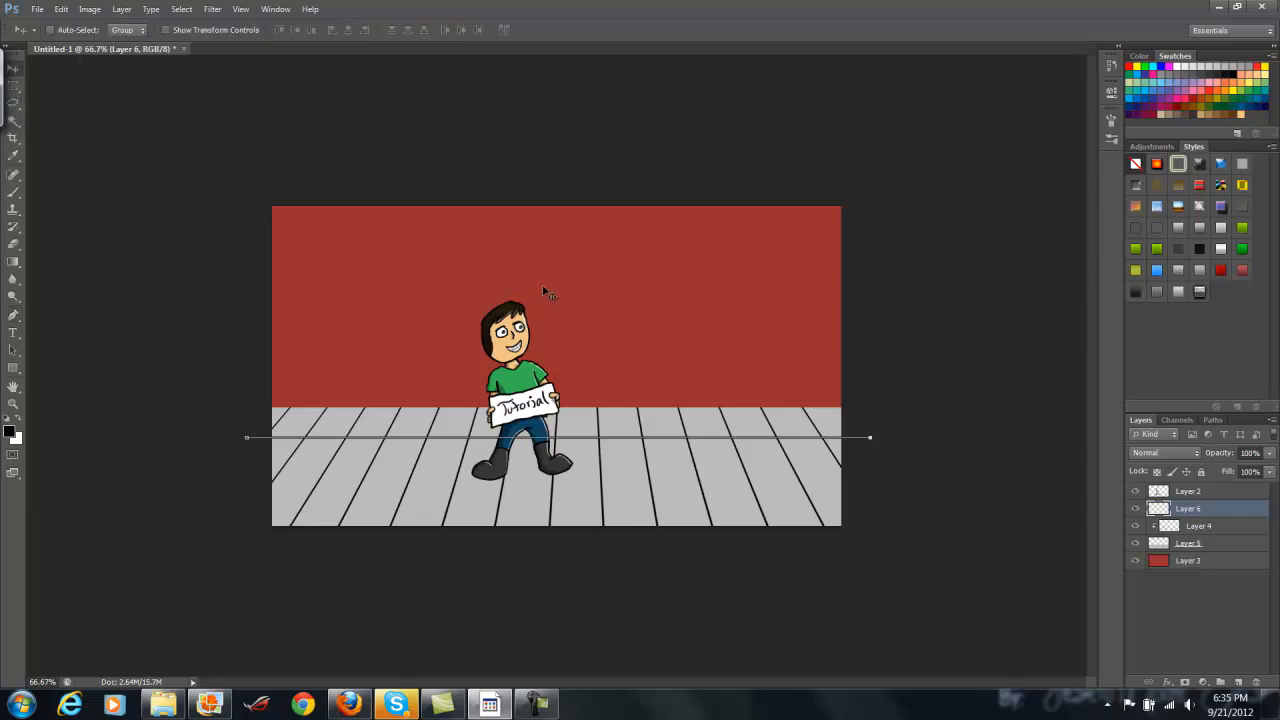
{"action": "left_click", "coordinate": [1212, 420]}
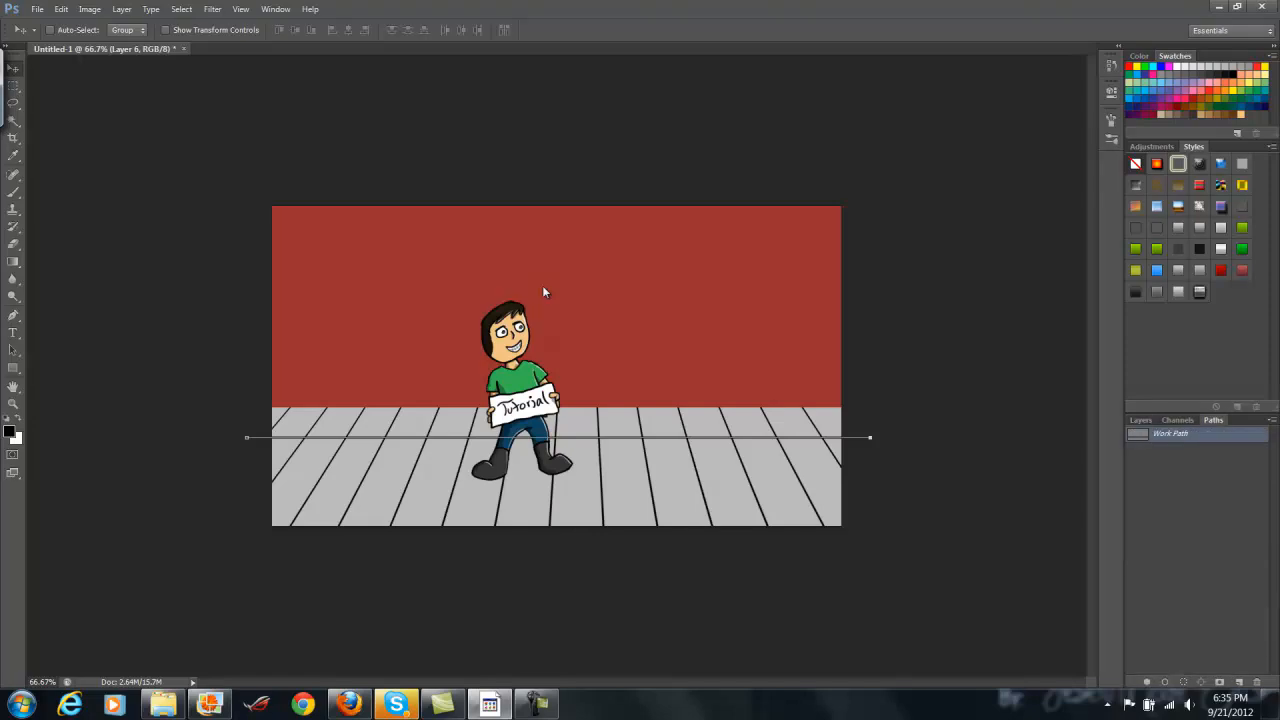
{"action": "key", "text": "Delete"}
{"action": "left_click", "coordinate": [1141, 420]}
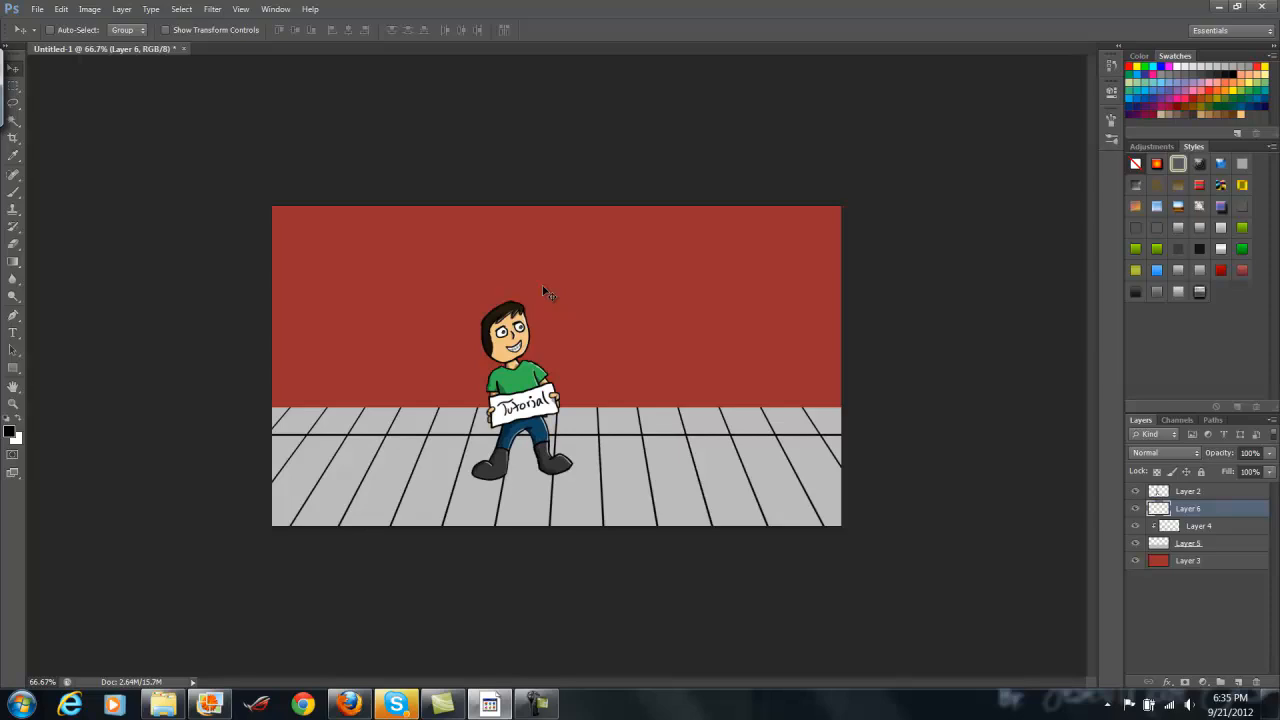
Duplicate the horizontal floor line and move the copy straight down to the middle of the floor
{"action": "key", "text": "ctrl+j"}
{"action": "key", "text": "Down"}
{"action": "key", "text": "Down"}
{"action": "key", "text": "Down"}
{"action": "key", "text": "Down"}
{"action": "key", "text": "Down"}
{"action": "key", "text": "Down"}
{"action": "key", "text": "Down"}
{"action": "key", "text": "Down"}
{"action": "key", "text": "Down"}
{"action": "key", "text": "Down"}
{"action": "key", "text": "Down"}
{"action": "key", "text": "Down"}
{"action": "key", "text": "Down"}
{"action": "key", "text": "Down"}
{"action": "key", "text": "Down"}
{"action": "key", "text": "Down"}
{"action": "key", "text": "Down"}
{"action": "key", "text": "Down"}
{"action": "key", "text": "Down"}
{"action": "key", "text": "Down"}
{"action": "key", "text": "Down"}
{"action": "key", "text": "Down"}
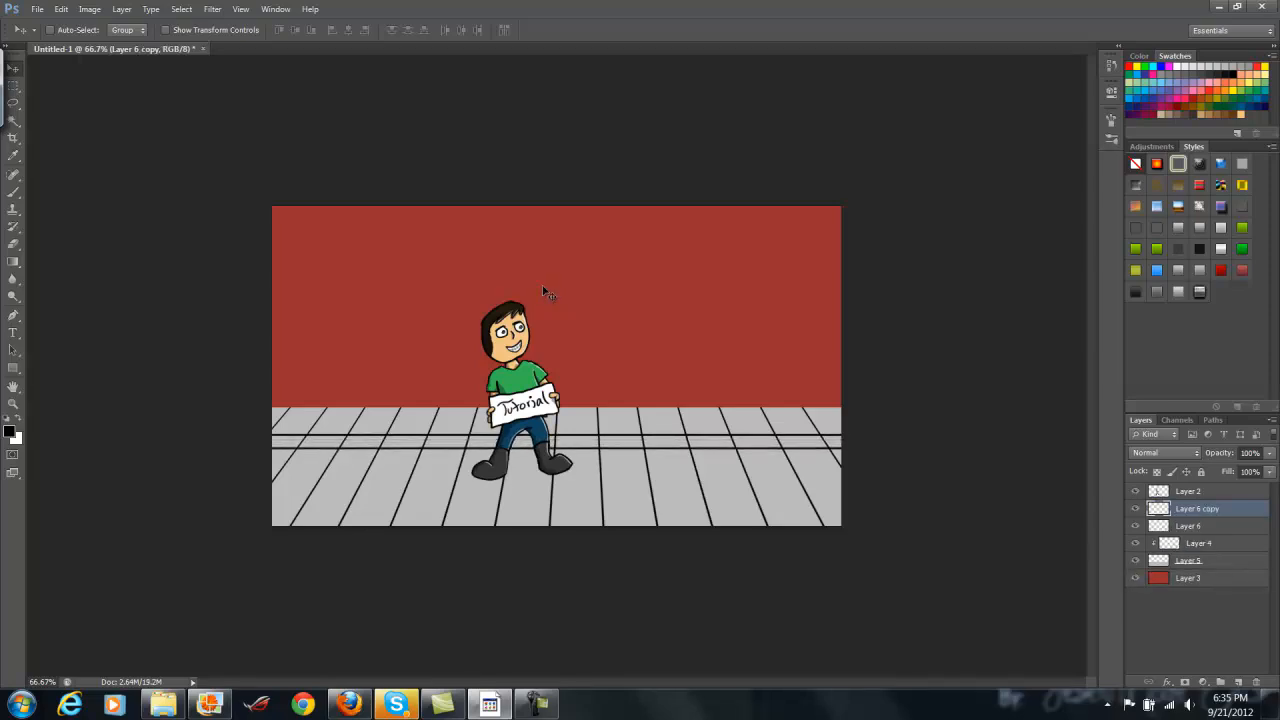
{"action": "key", "text": "Down"}
{"action": "key", "text": "Down"}
{"action": "key", "text": "Down"}
{"action": "key", "text": "Down"}
{"action": "key", "text": "Down"}
{"action": "key", "text": "Down"}
{"action": "key", "text": "Down"}
{"action": "key", "text": "Down"}
{"action": "key", "text": "Down"}
{"action": "key", "text": "Down"}
{"action": "key", "text": "Down"}
{"action": "key", "text": "Down"}
{"action": "key", "text": "Down"}
{"action": "key", "text": "Down"}
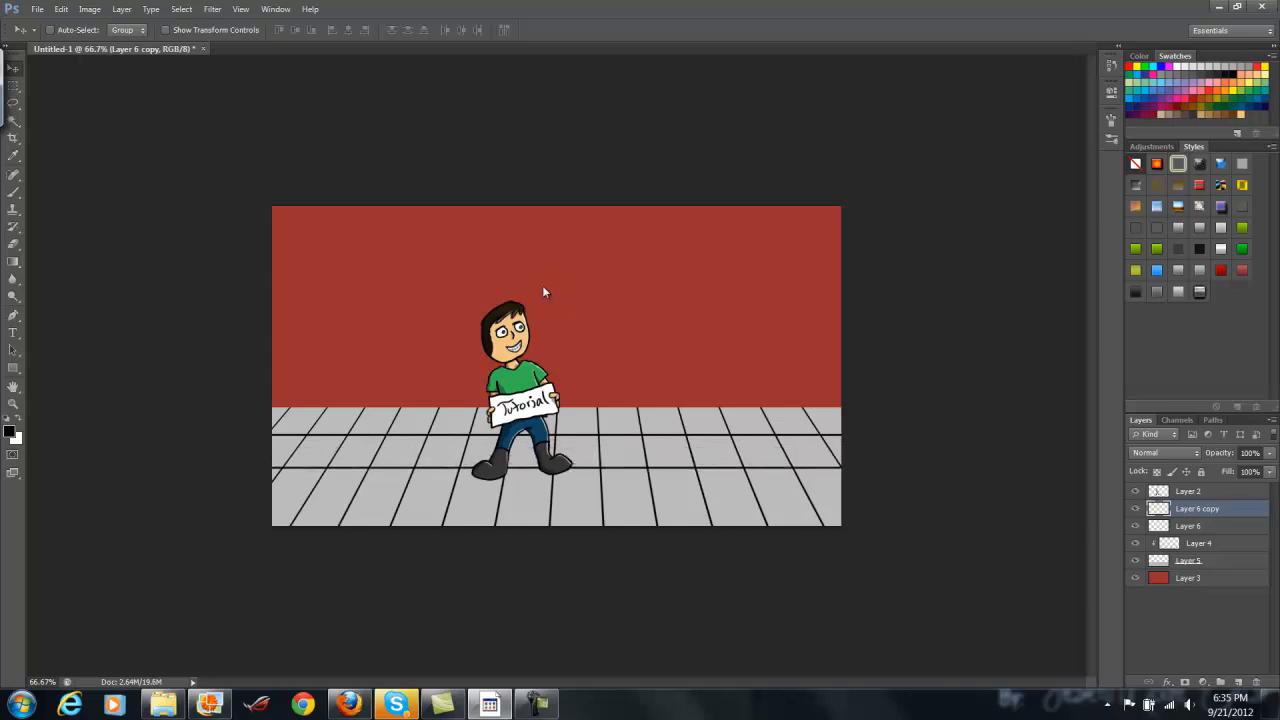
Duplicate the middle horizontal line and move the copy down near the floor's front edge, leaving a slightly wider gap
{"action": "key", "text": "ctrl+j"}
{"action": "key", "text": "Down"}
{"action": "key", "text": "Down"}
{"action": "key", "text": "Down"}
{"action": "key", "text": "Down"}
{"action": "key", "text": "Down"}
{"action": "key", "text": "Down"}
{"action": "key", "text": "Down"}
{"action": "key", "text": "Down"}
{"action": "key", "text": "Down"}
{"action": "key", "text": "Down"}
{"action": "key", "text": "Down"}
{"action": "key", "text": "Down"}
{"action": "key", "text": "Down"}
{"action": "key", "text": "Down"}
{"action": "key", "text": "Down"}
{"action": "key", "text": "Down"}
{"action": "key", "text": "Down"}
{"action": "key", "text": "Down"}
{"action": "key", "text": "Down"}
{"action": "key", "text": "Down"}
{"action": "key", "text": "Down"}
{"action": "key", "text": "Down"}
{"action": "key", "text": "Down"}
{"action": "key", "text": "Down"}
{"action": "key", "text": "Down"}
{"action": "key", "text": "Down"}
{"action": "key", "text": "Down"}
{"action": "key", "text": "Down"}
{"action": "key", "text": "Down"}
{"action": "key", "text": "Down"}
{"action": "key", "text": "Down"}
{"action": "key", "text": "Down"}
{"action": "key", "text": "Down"}
{"action": "key", "text": "Down"}
{"action": "key", "text": "Down"}
{"action": "key", "text": "Down"}
{"action": "key", "text": "Down"}
{"action": "key", "text": "Down"}
{"action": "key", "text": "Down"}
{"action": "key", "text": "Down"}
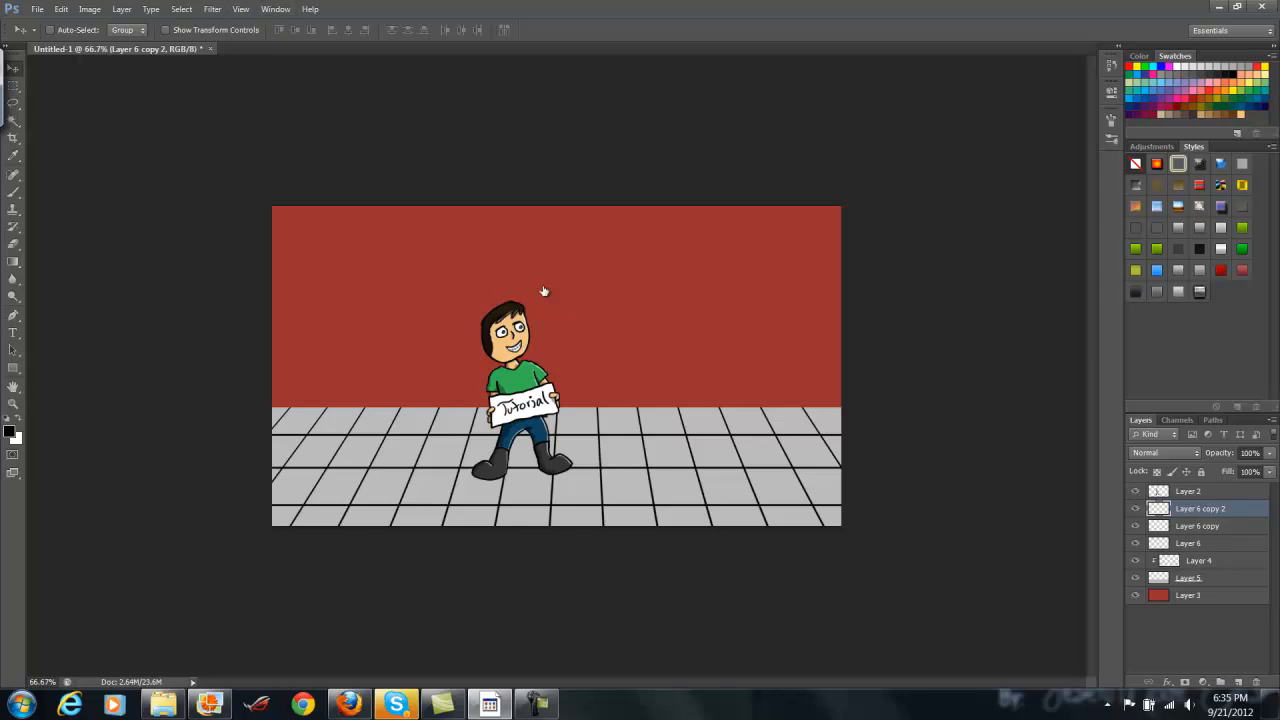
Select the three horizontal line layers together and merge them into one layer
{"action": "key", "text": "ctrl+plus"}
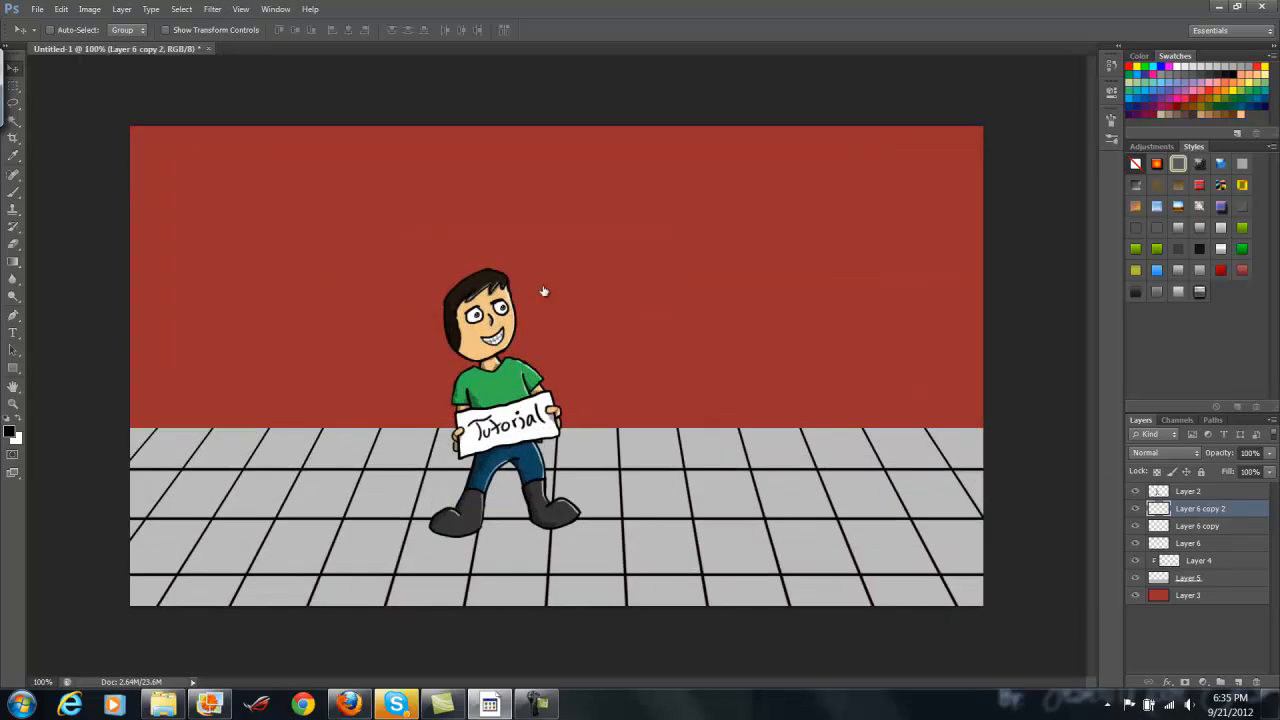
{"action": "key", "text": "alt+shift+bracketleft"}
{"action": "key", "text": "alt+shift+bracketleft"}
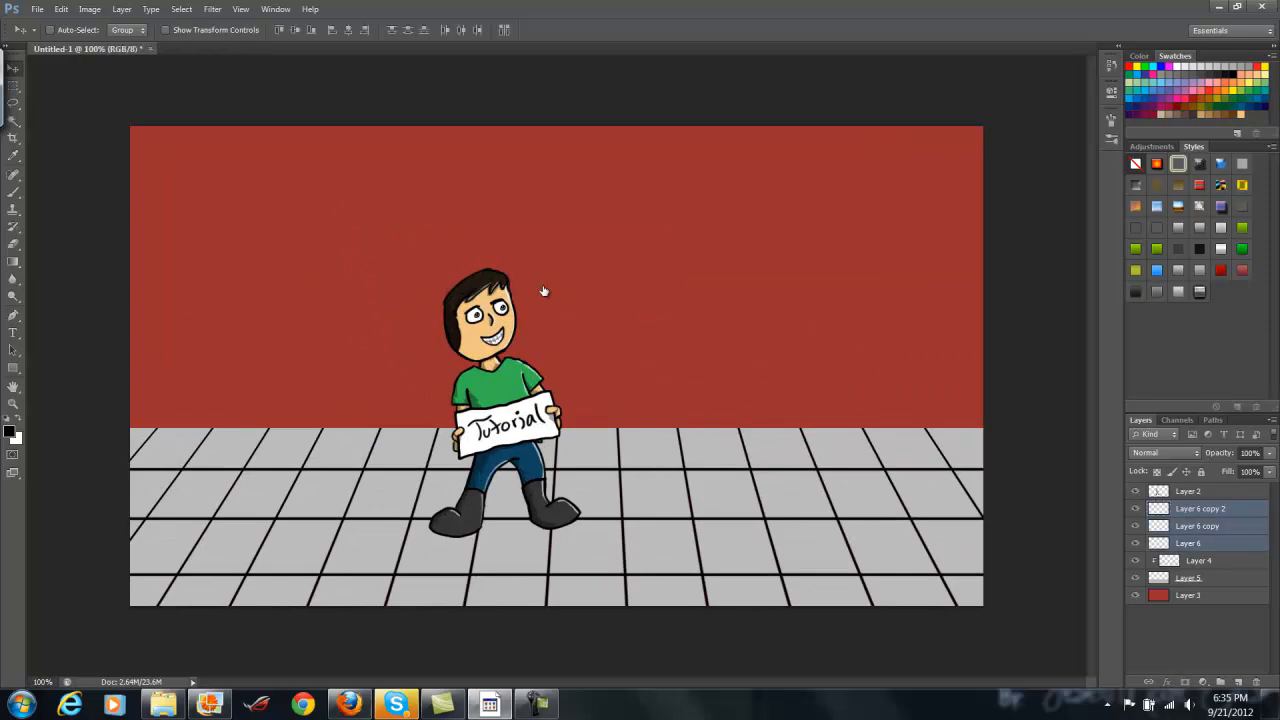
{"action": "key", "text": "ctrl+e"}
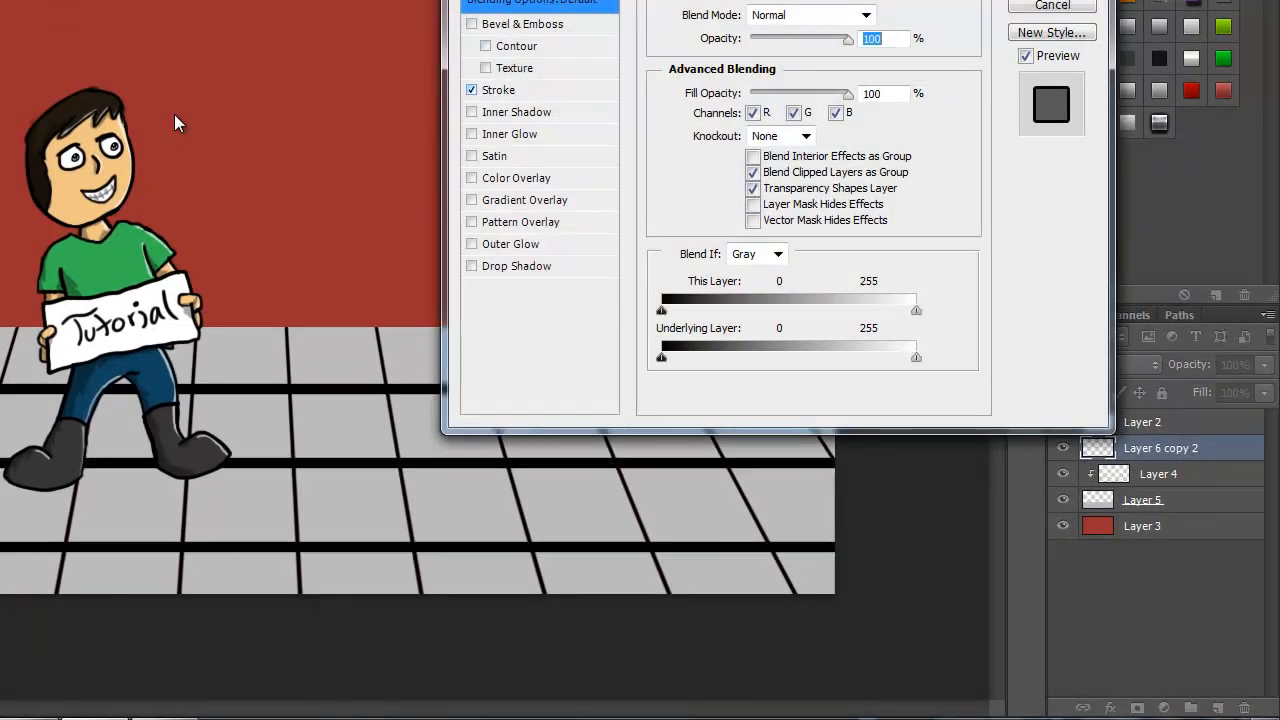
{"action": "left_click", "coordinate": [472, 90]}
{"action": "left_click", "coordinate": [472, 112]}
{"action": "left_click", "coordinate": [472, 112]}
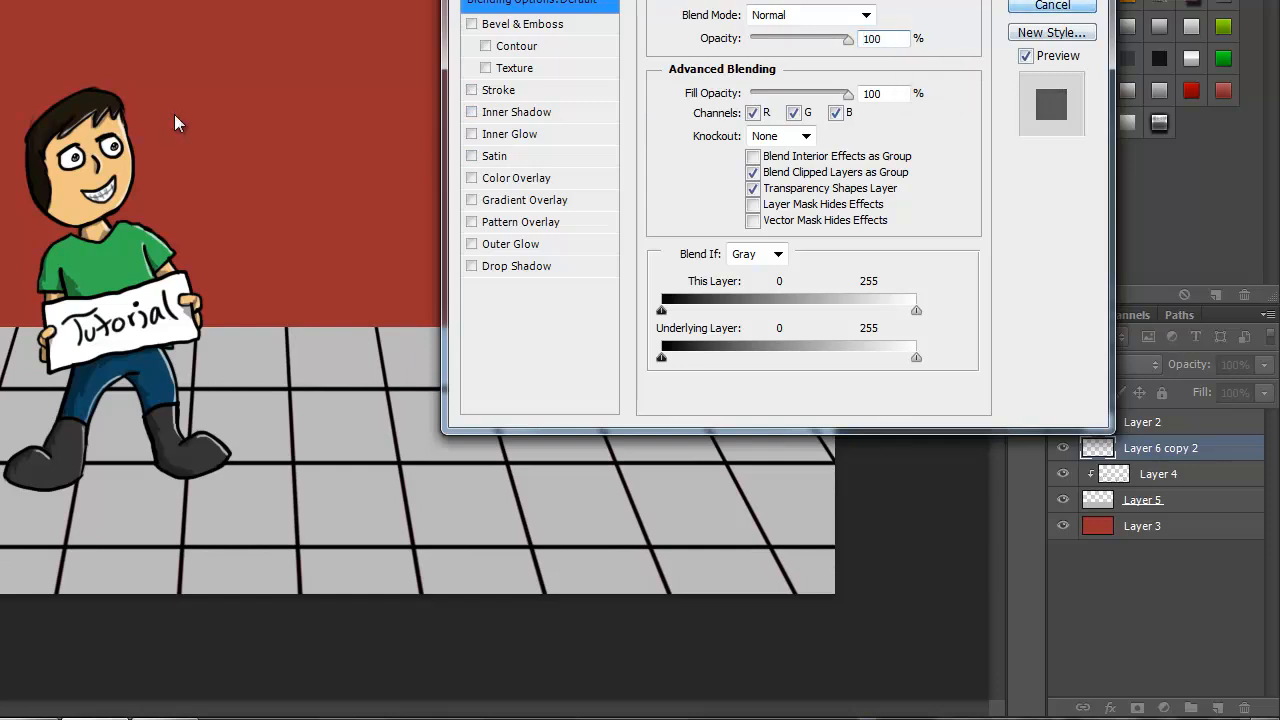
{"action": "key", "text": "Escape"}
Clip the merged horizontal lines, Layer 6 copy 2, to the floor layer
{"action": "key", "text": "shift+alt+bracketleft"}
{"action": "key", "text": "shift+alt+bracketleft"}
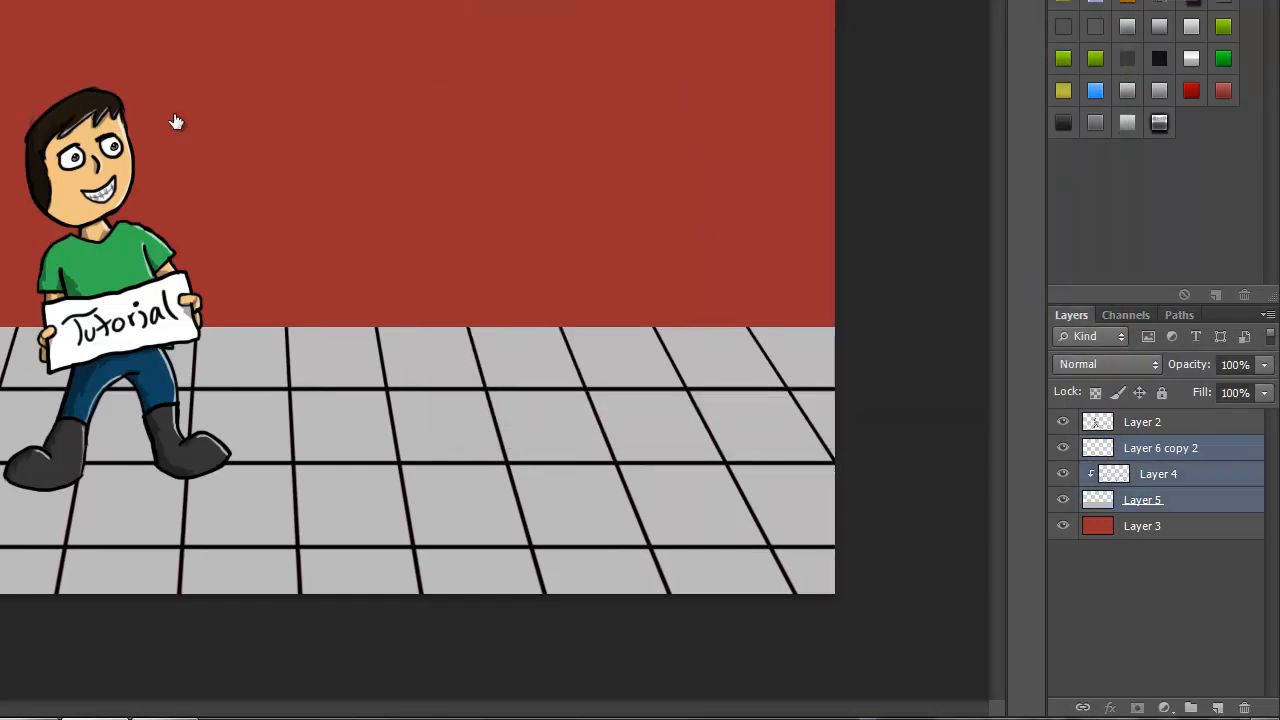
{"action": "left_click", "coordinate": [1160, 448]}
{"action": "right_click", "coordinate": [1165, 447]}
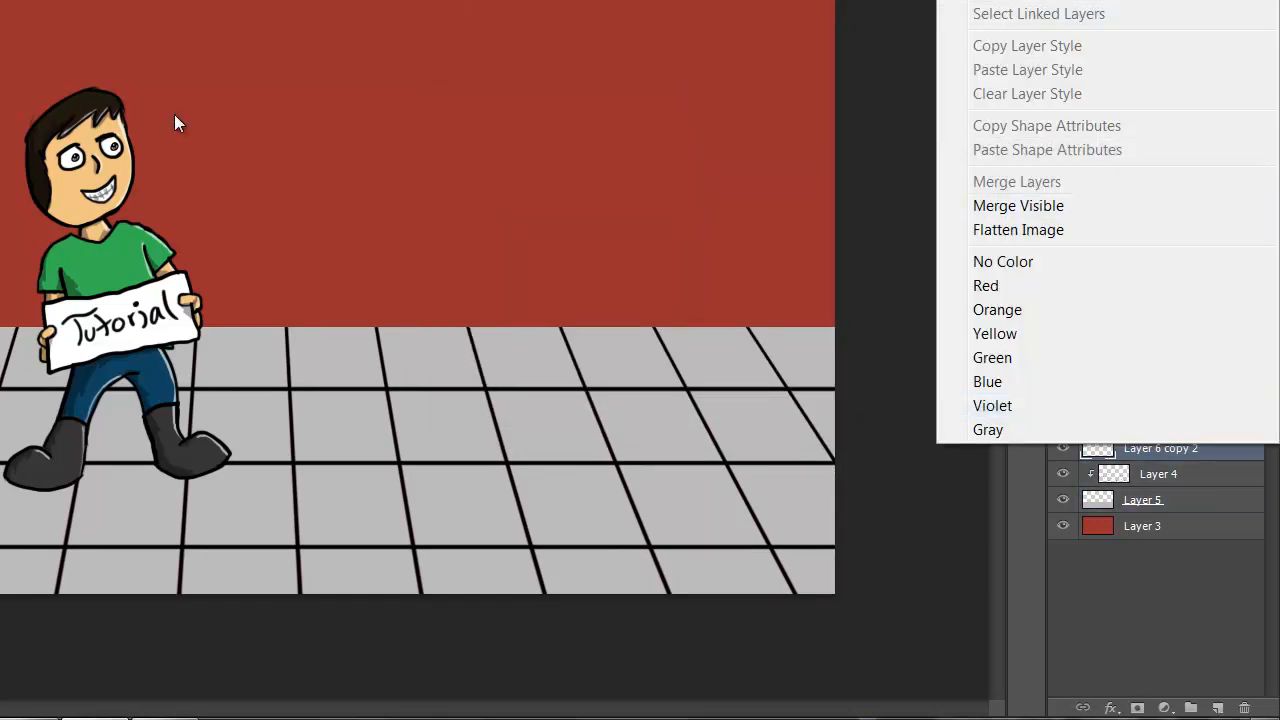
{"action": "left_click", "coordinate": [1020, 1]}
Duplicate the merged horizontal lines with a slight upward offset and set the copy's opacity to 50%
{"action": "left_click", "coordinate": [177, 121], "text": "alt"}
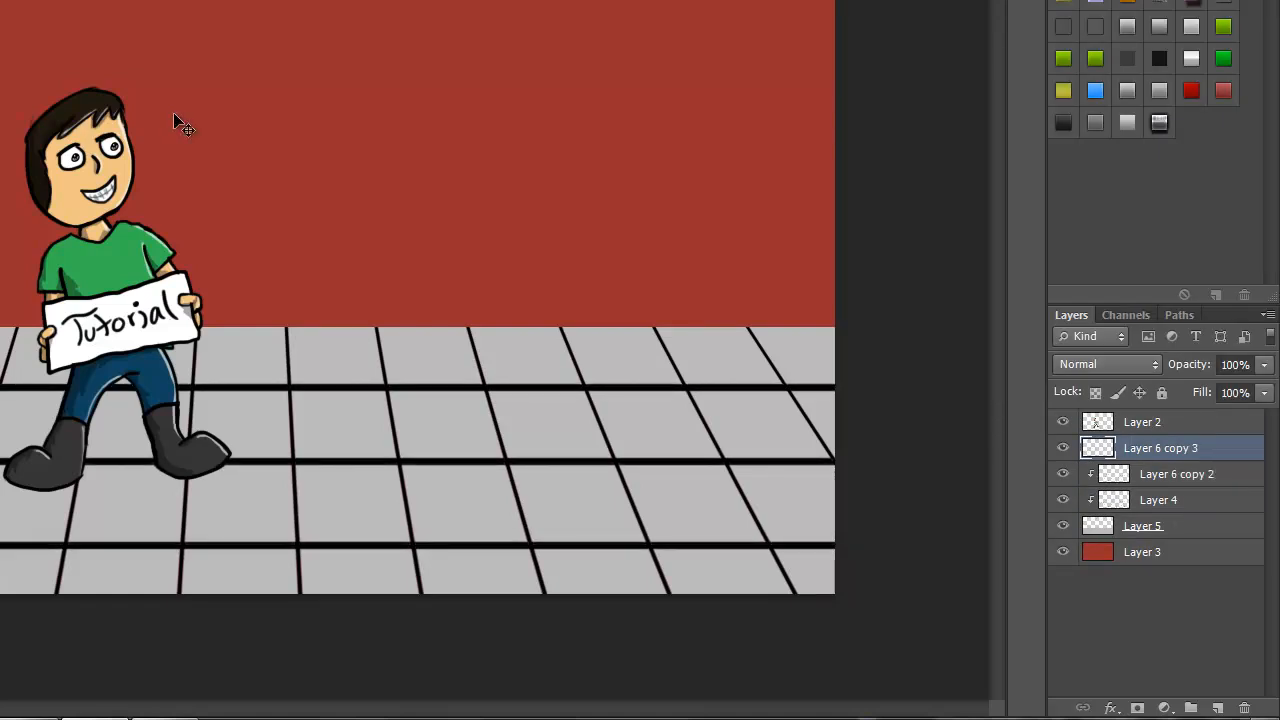
{"action": "mouse_move", "coordinate": [1264, 364]}
{"action": "left_mouse_down"}
{"action": "mouse_move", "coordinate": [1262, 389]}
{"action": "mouse_move", "coordinate": [1214, 389]}
{"action": "left_mouse_up"}
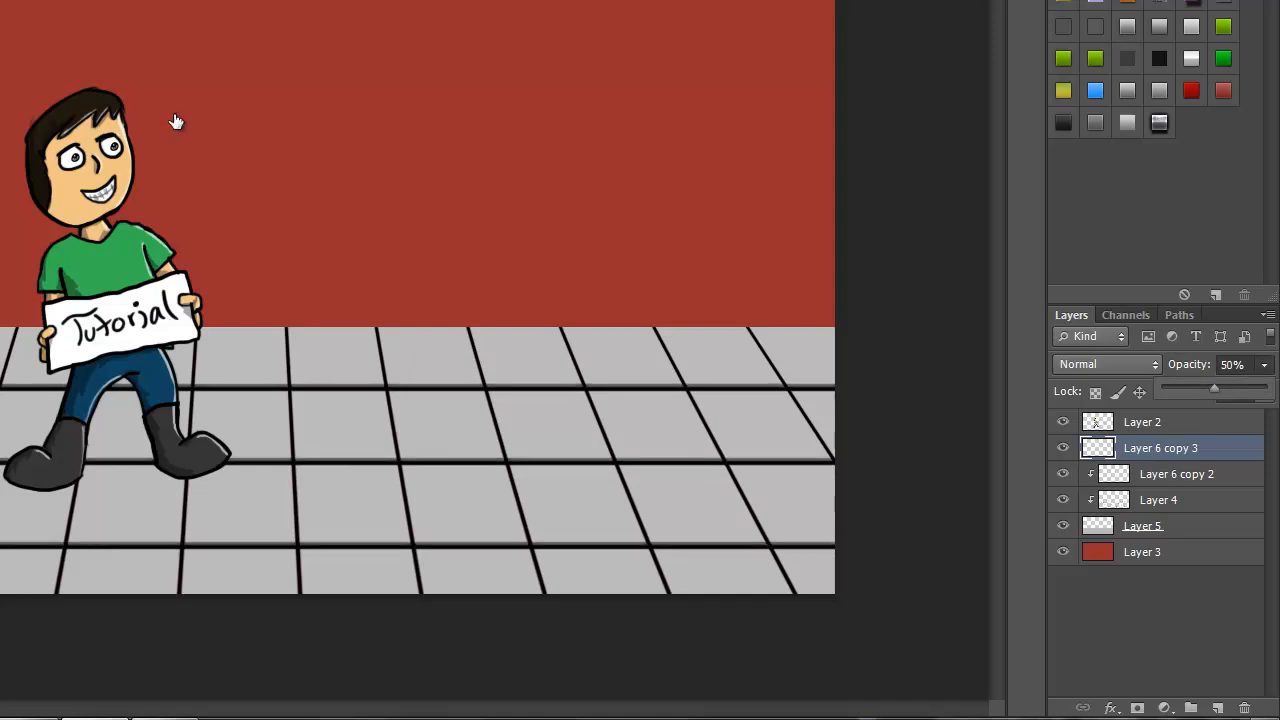
Duplicate the converging lines of Layer 4 with a slight offset and set the copy's opacity to 61%
{"action": "left_click", "coordinate": [1160, 500]}
{"action": "key", "text": "ctrl+j"}
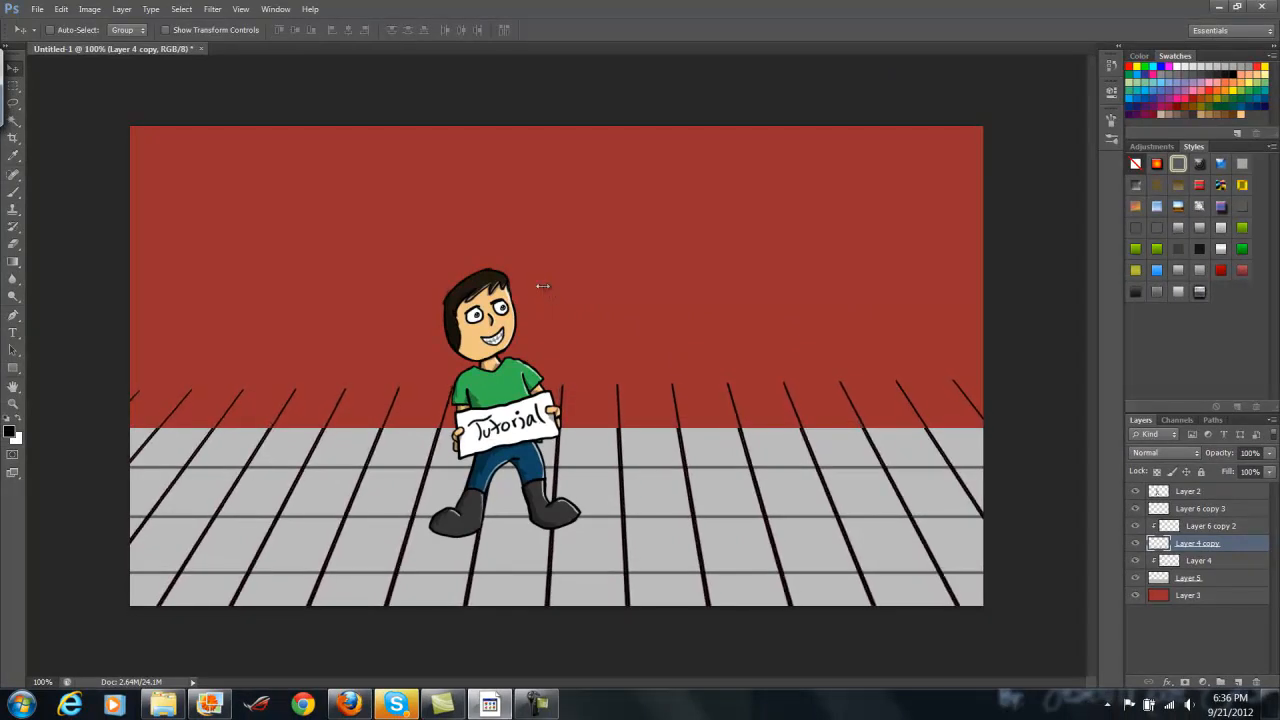
{"action": "key", "text": "3"}
{"action": "key", "text": "5"}
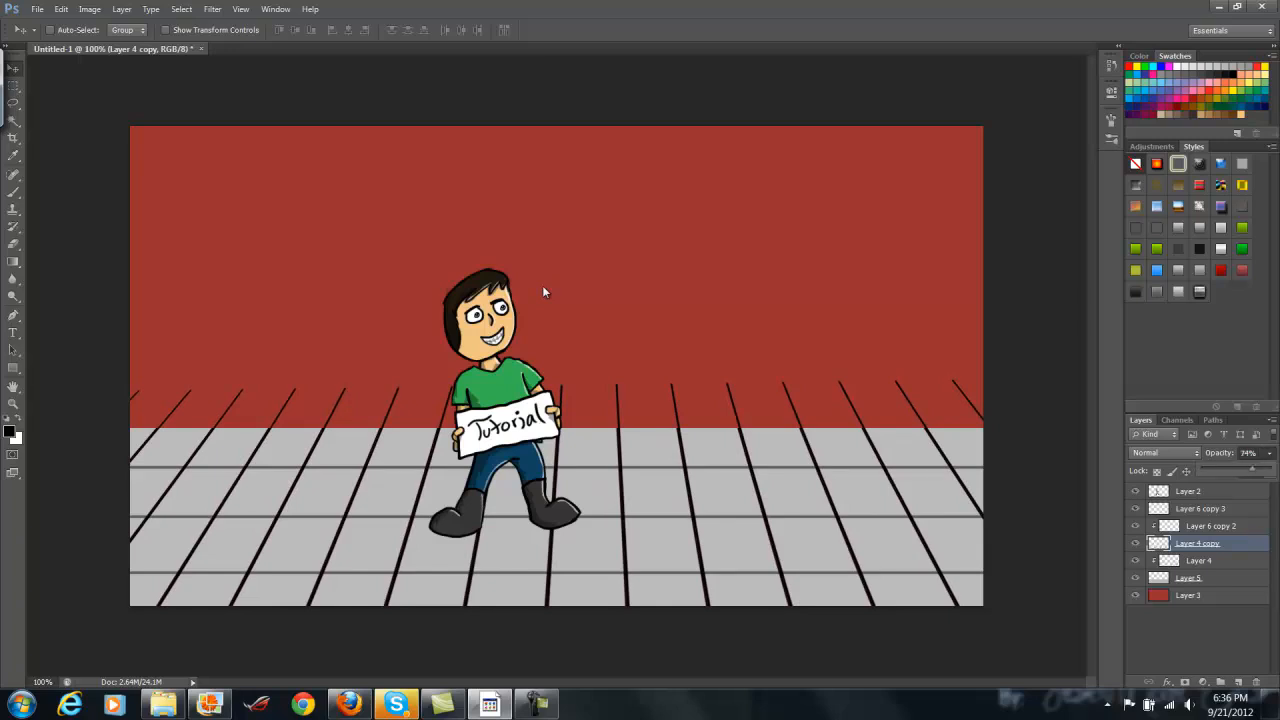
{"action": "key", "text": "3"}
{"action": "key", "text": "8"}
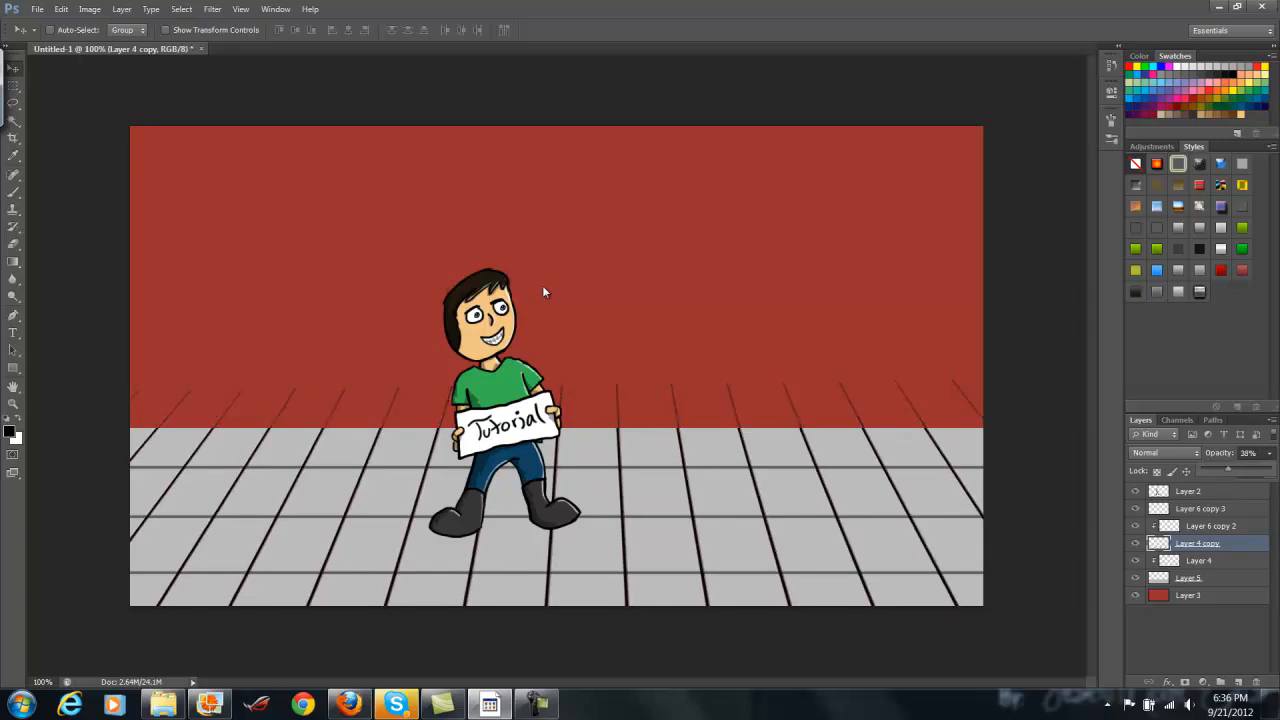
{"action": "key", "text": "4"}
{"action": "key", "text": "4"}
{"action": "key", "text": "4"}
{"action": "key", "text": "4"}
{"action": "key", "text": "8"}
{"action": "key", "text": "6"}
{"action": "key", "text": "1"}
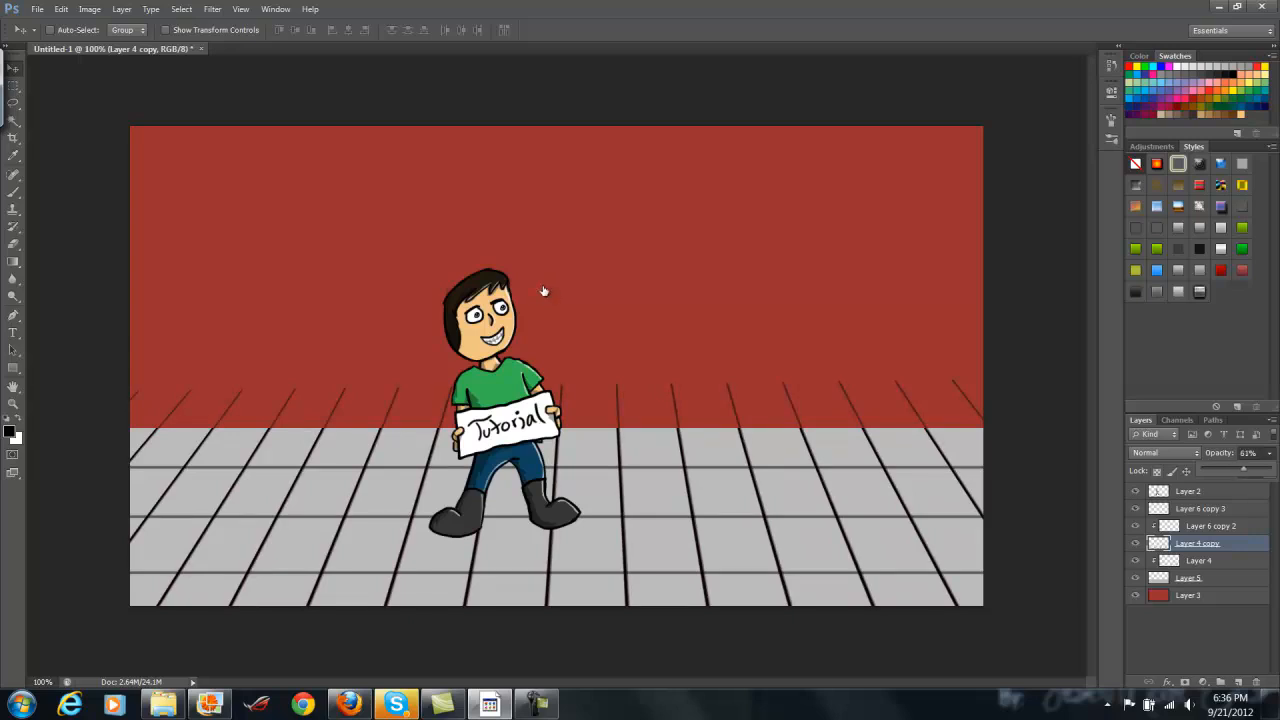
{"action": "left_click", "coordinate": [1135, 509]}
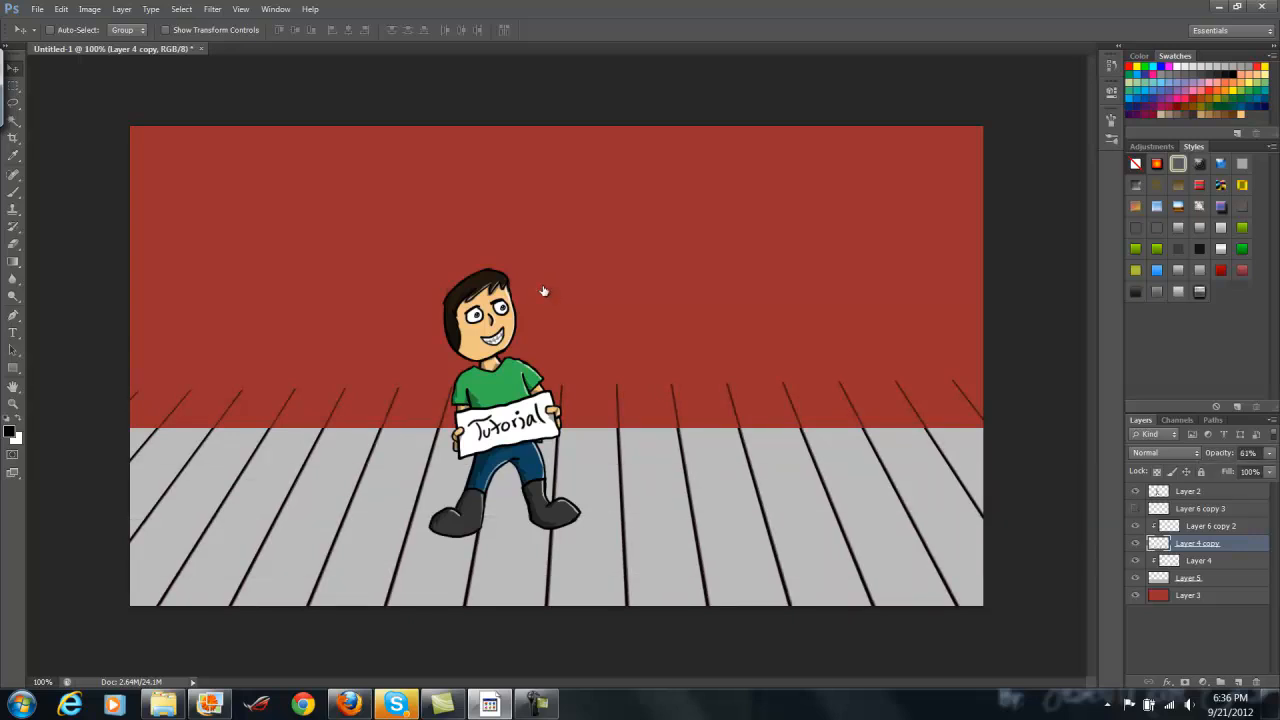
{"action": "left_click", "coordinate": [1135, 509]}
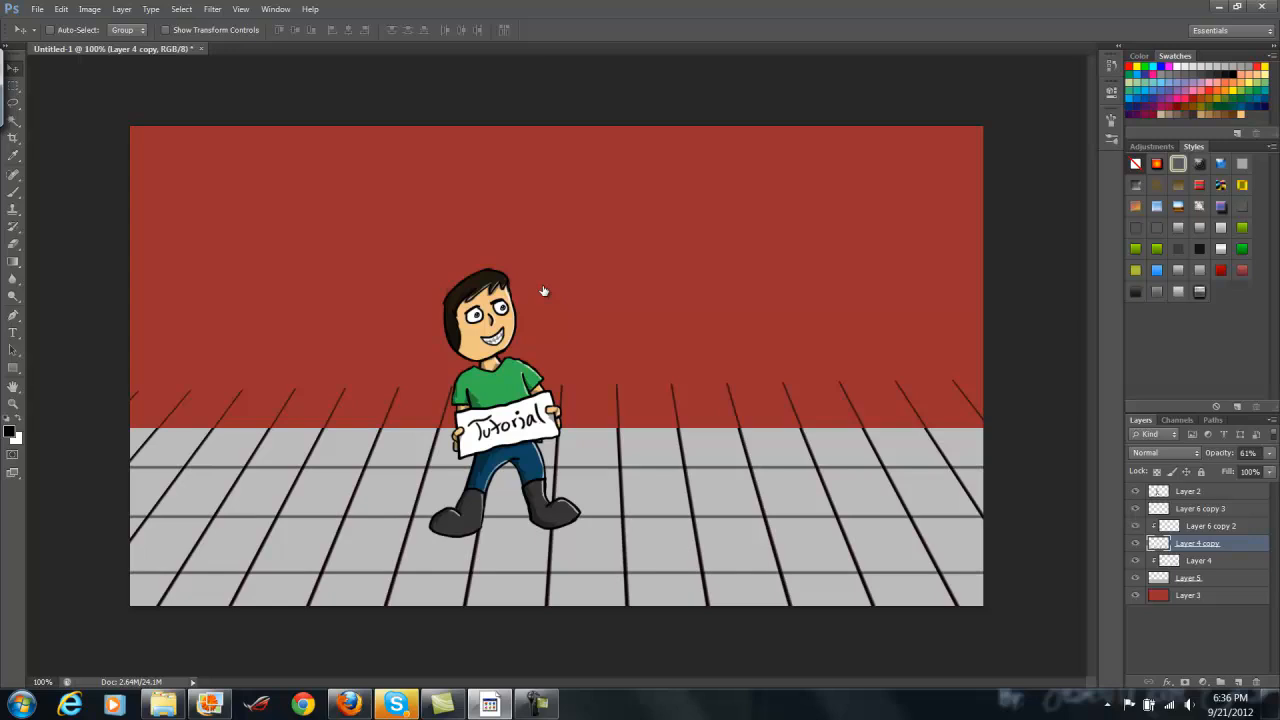
Move Layer 6 copy 2 above Layer 6 copy 3 and clip Layer 4 copy to the floor layer
{"action": "left_click_drag", "start_coordinate": [1210, 526], "coordinate": [1210, 508]}
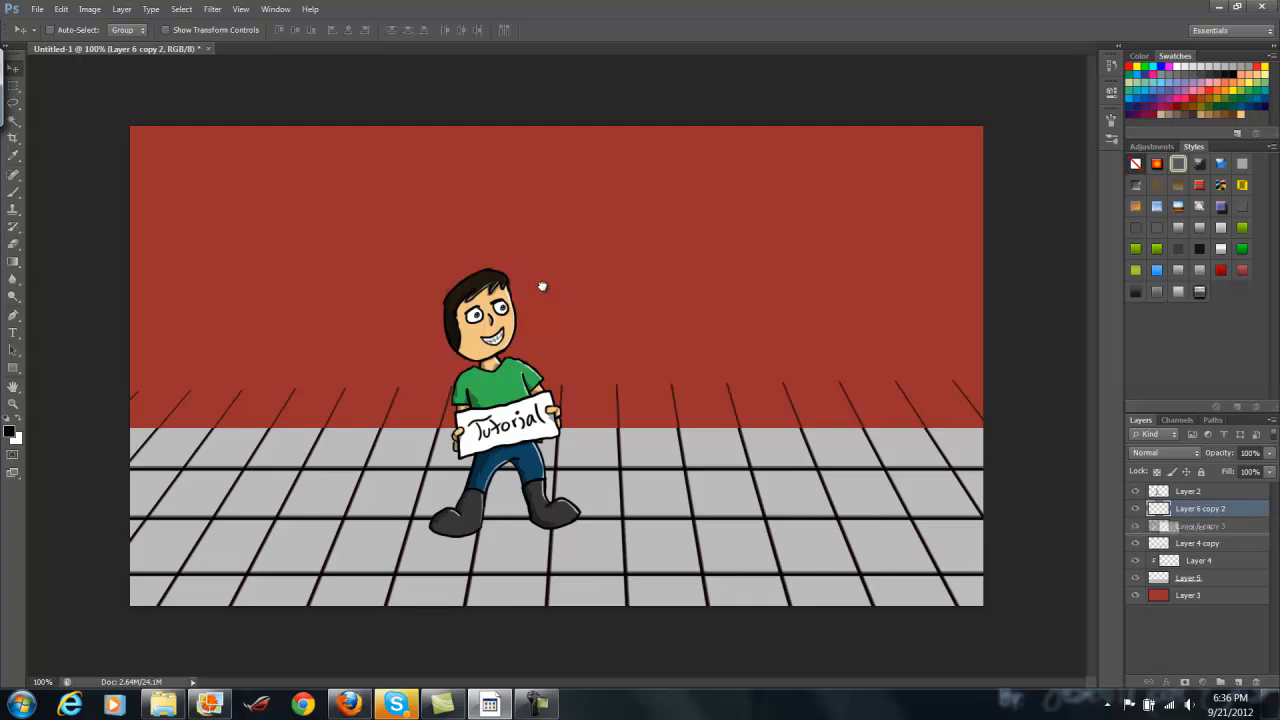
{"action": "left_click", "coordinate": [1200, 561]}
{"action": "right_click", "coordinate": [1200, 543]}
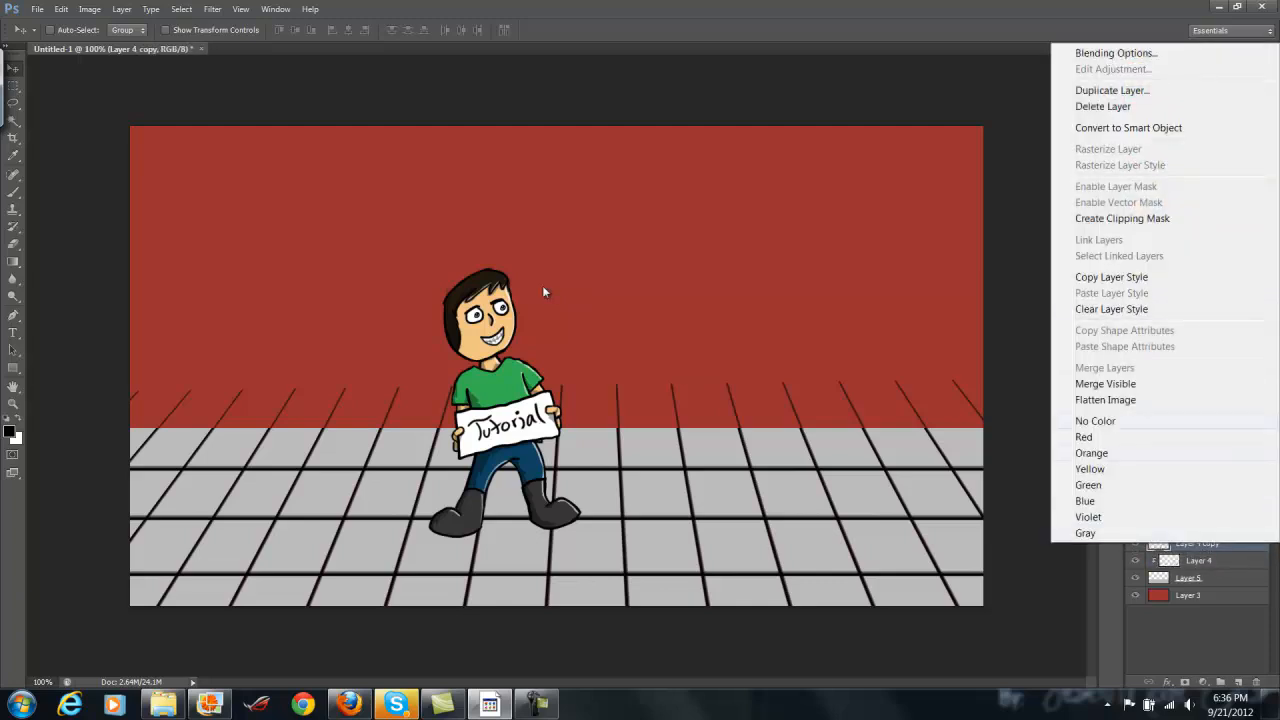
{"action": "left_click", "coordinate": [1100, 218]}
Clip the horizontal line layers, Layer 6 copy 3 and Layer 6 copy 2, to the floor layer
{"action": "left_click", "coordinate": [1200, 526]}
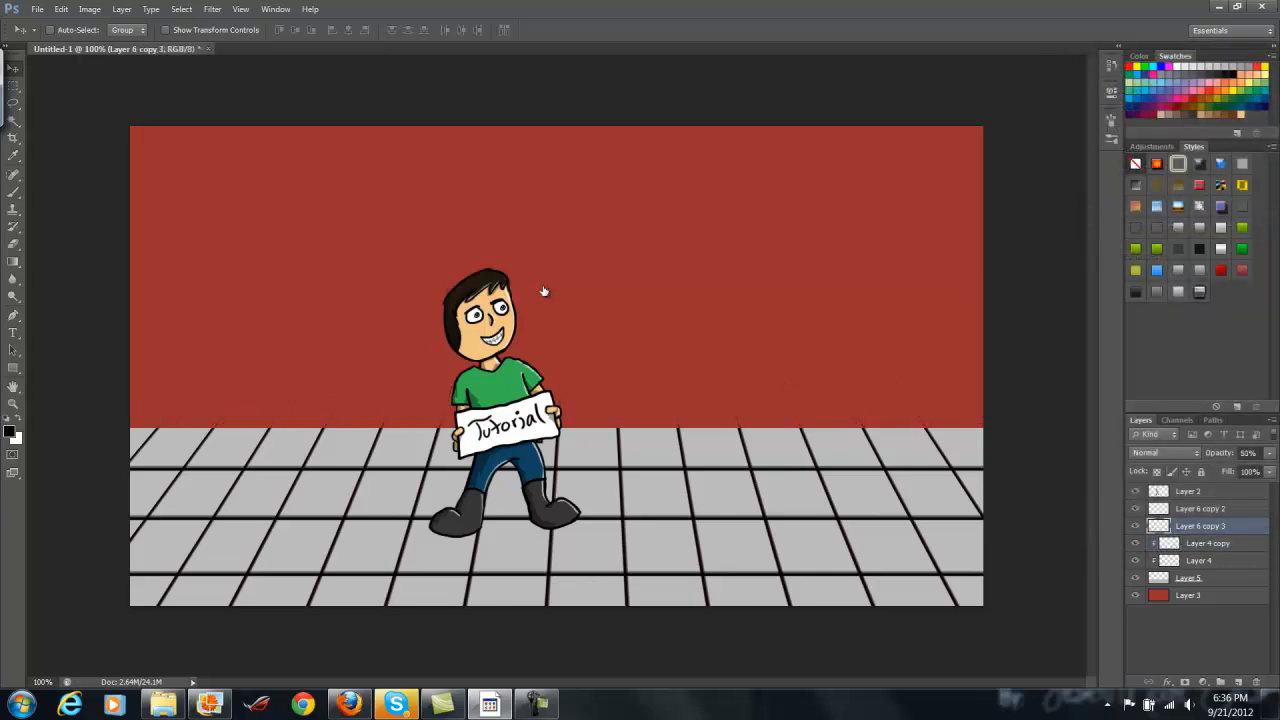
{"action": "right_click", "coordinate": [1200, 526]}
{"action": "left_click", "coordinate": [1100, 203]}
{"action": "left_click", "coordinate": [1200, 508]}
{"action": "right_click", "coordinate": [1200, 508]}
{"action": "left_click", "coordinate": [1122, 183]}
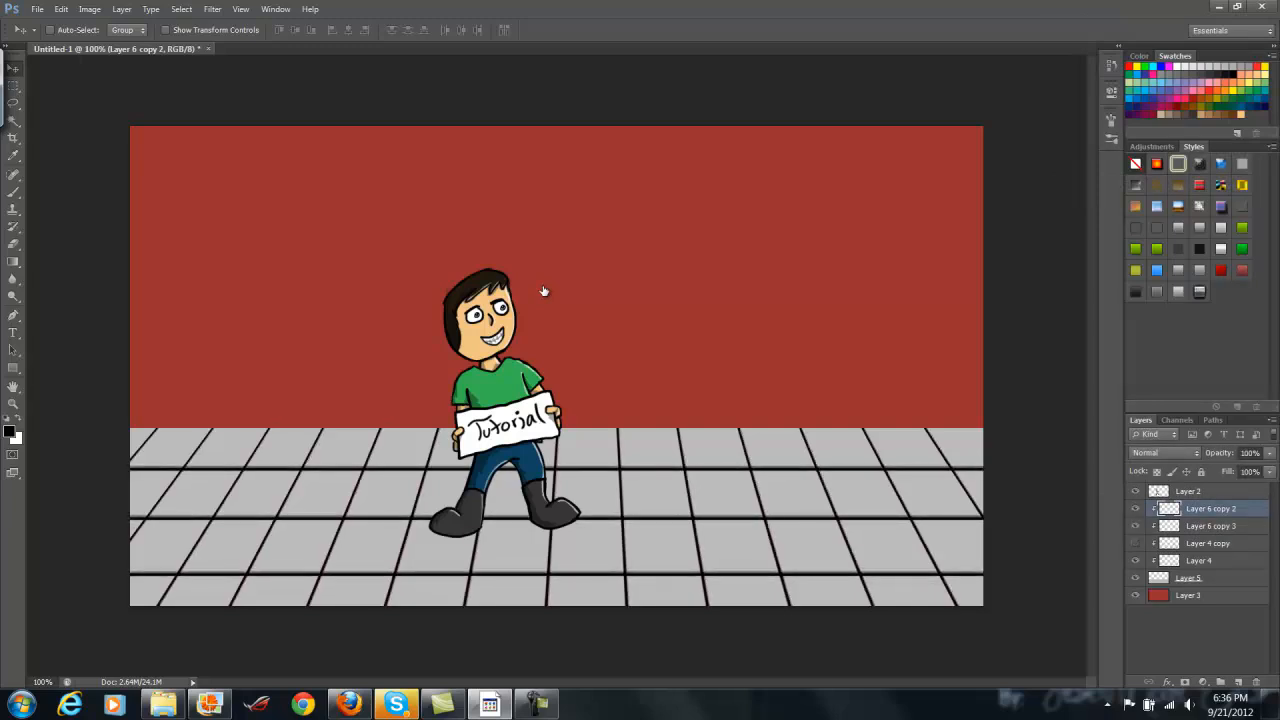
Nudge the converging lines of Layer 4 copy slightly sideways to refine their offset from Layer 4
{"action": "key", "text": "Right"}
{"action": "left_click", "coordinate": [1208, 543]}
{"action": "key", "text": "Right"}
{"action": "key", "text": "Right"}
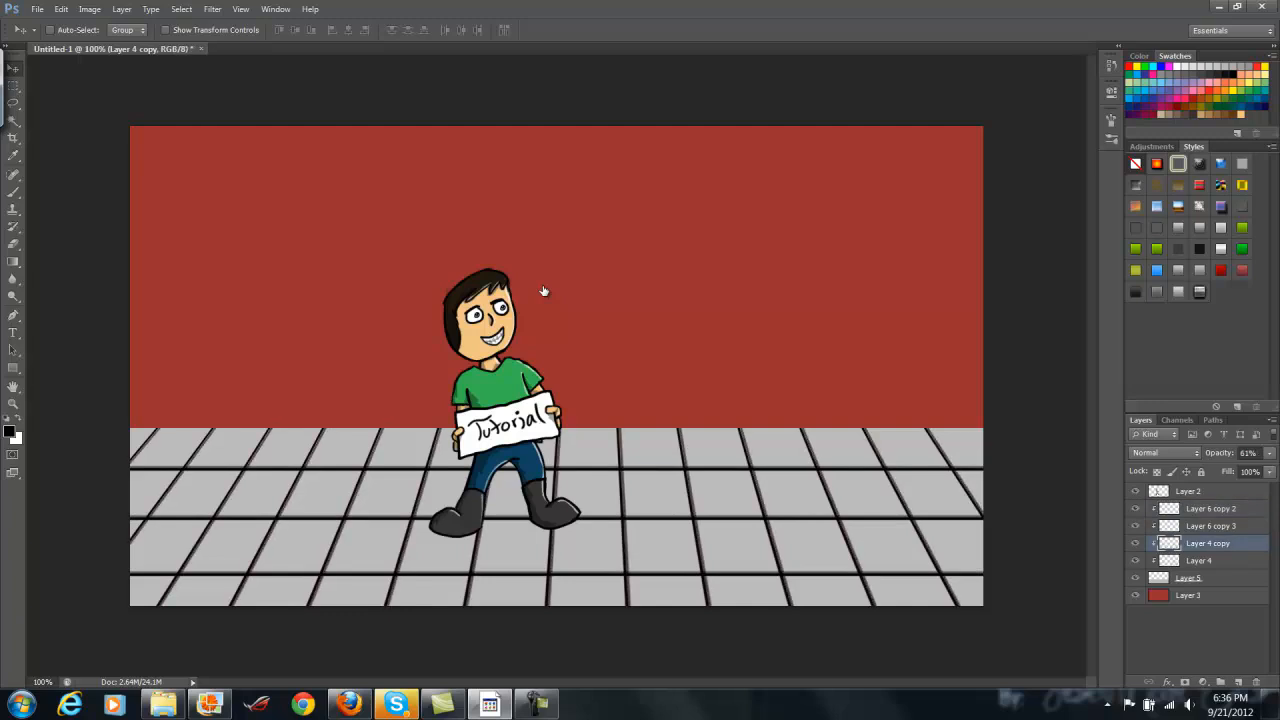
{"action": "key", "text": "Left"}
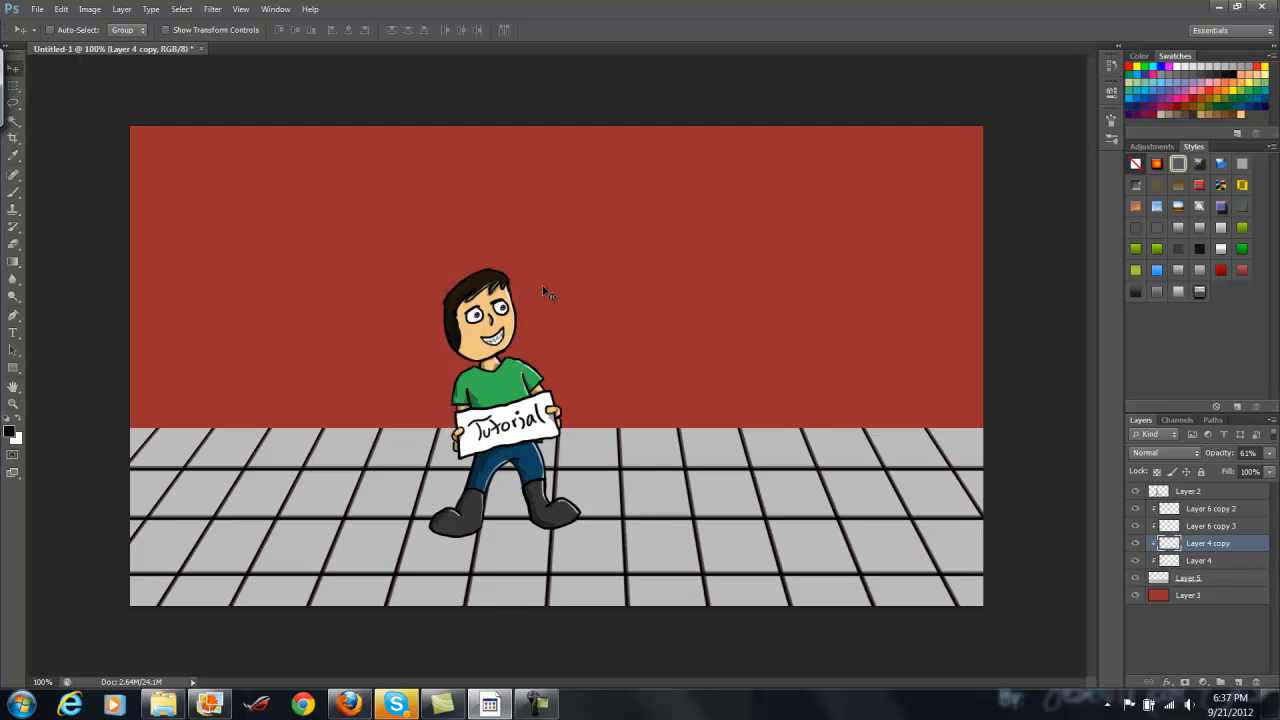
Merge the four floor line layers, from Layer 6 copy 2 to Layer 4, into one layer
{"action": "left_click", "coordinate": [1211, 509]}
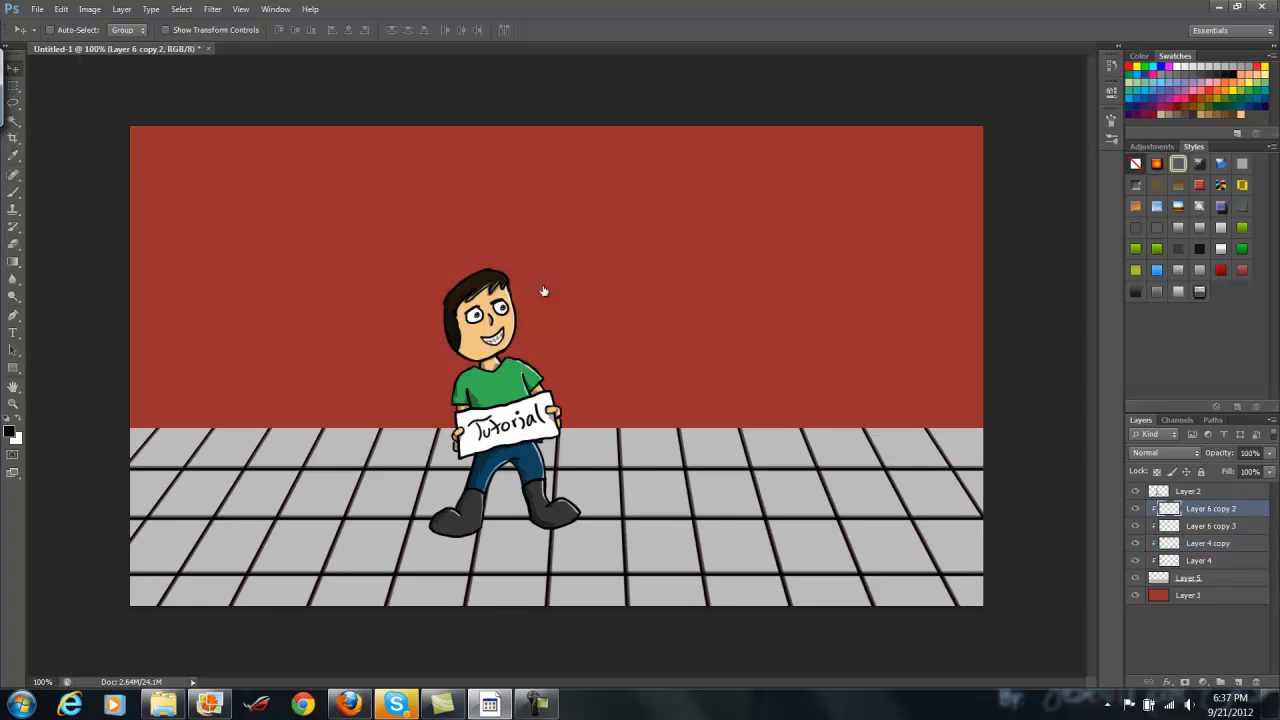
{"action": "left_click", "coordinate": [1199, 561], "text": "shift"}
{"action": "key", "text": "ctrl+e"}
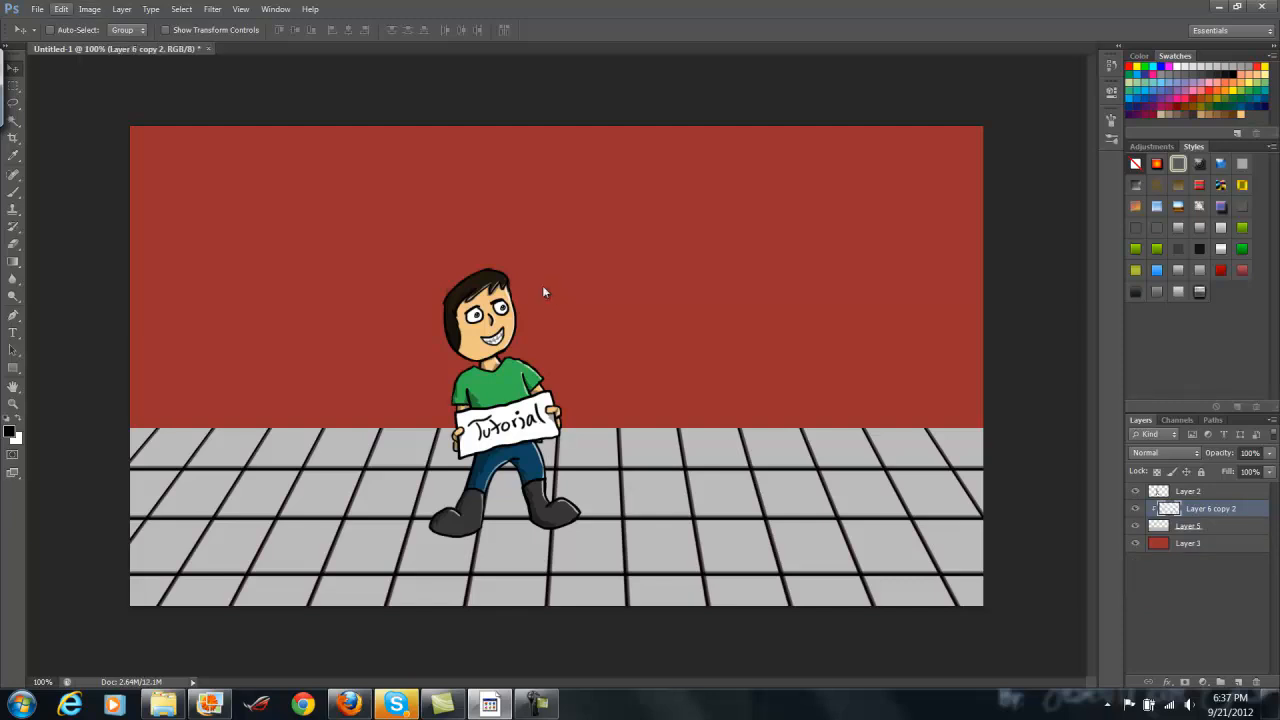
Distort the merged floor grid by pulling both upper corners inward for a stronger perspective
{"action": "left_click", "coordinate": [61, 9]}
{"action": "mouse_move", "coordinate": [160, 337]}
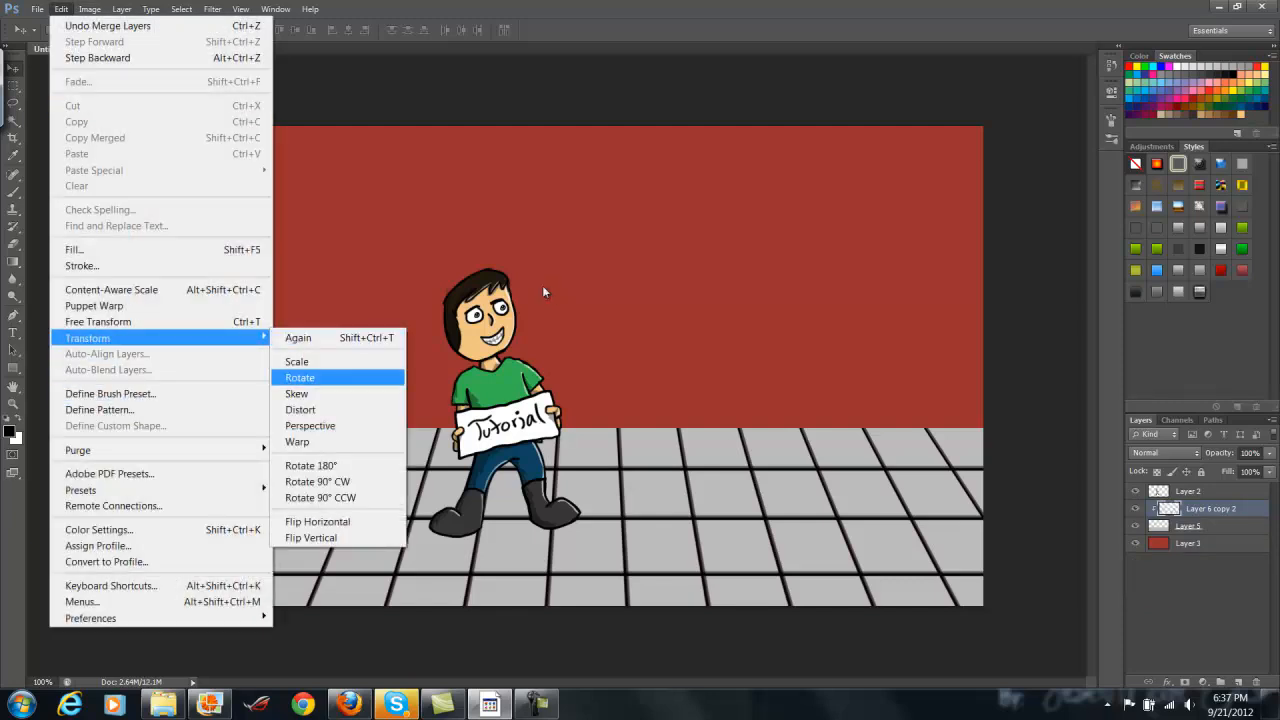
{"action": "left_click", "coordinate": [300, 406]}
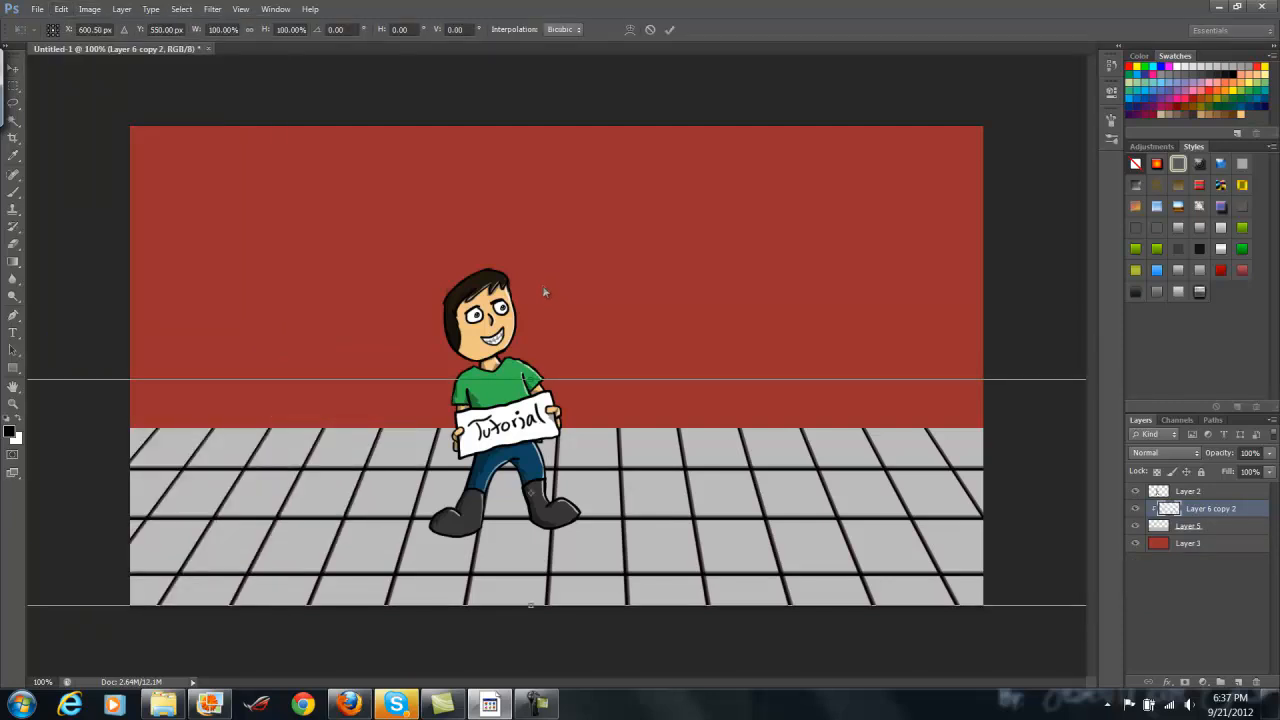
{"action": "key", "text": "ctrl+minus"}
{"action": "left_click_drag", "start_coordinate": [938, 375], "coordinate": [848, 379]}
{"action": "left_click_drag", "start_coordinate": [138, 375], "coordinate": [220, 389]}
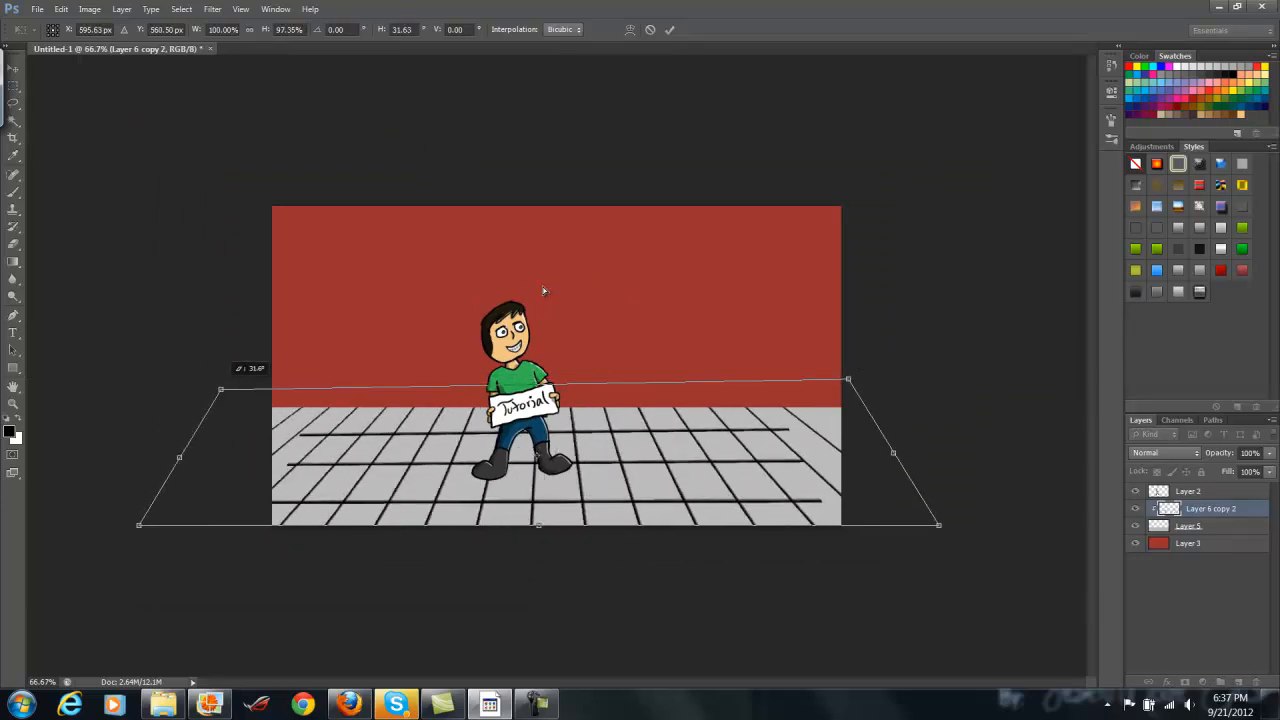
{"action": "key", "text": "Return"}
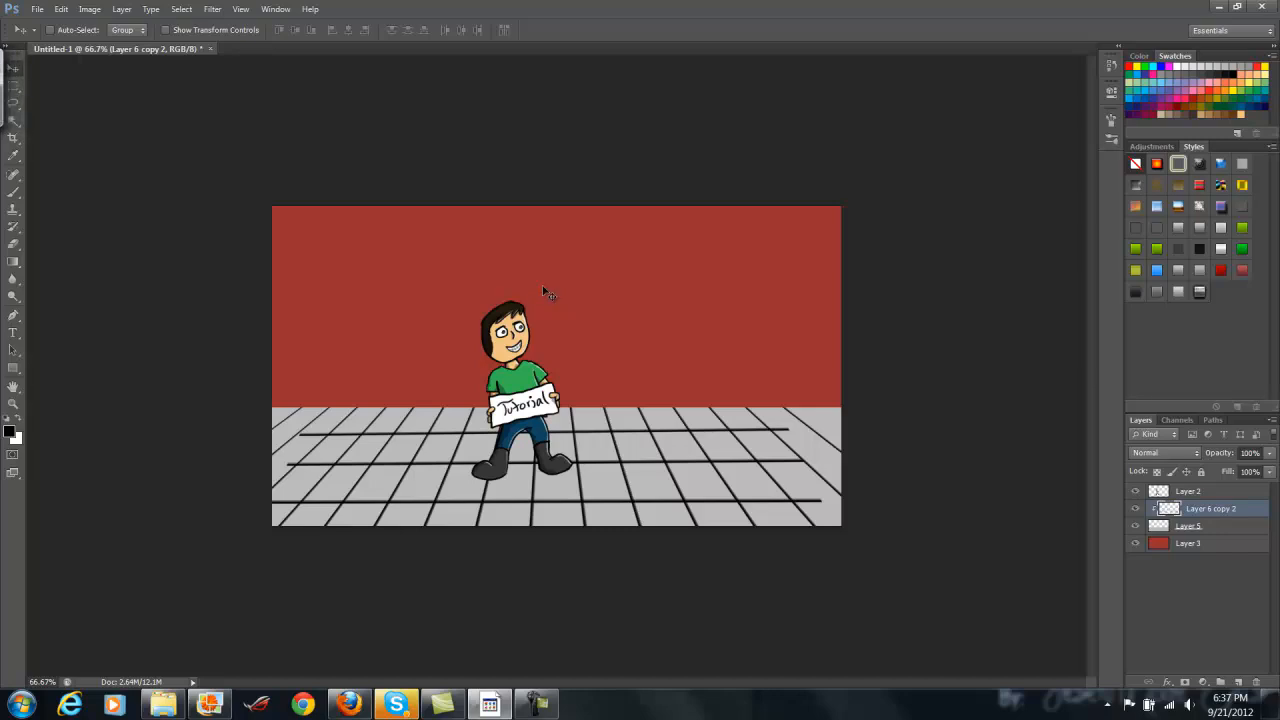
Try a light greyish colour overlay, cfc3c3, on the floor's Layer 5
{"action": "left_click", "coordinate": [1200, 542]}
{"action": "right_click", "coordinate": [1200, 541]}
{"action": "left_click", "coordinate": [544, 292]}
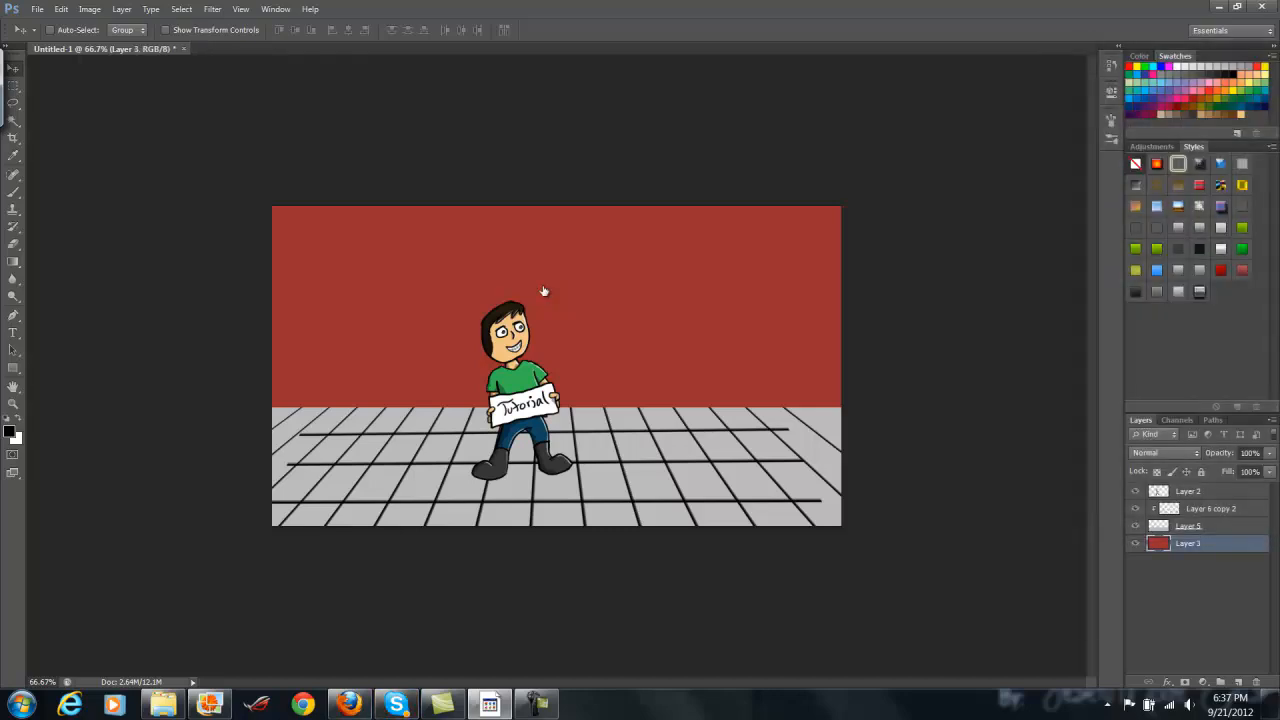
{"action": "left_click", "coordinate": [1200, 525]}
{"action": "right_click", "coordinate": [1200, 525]}
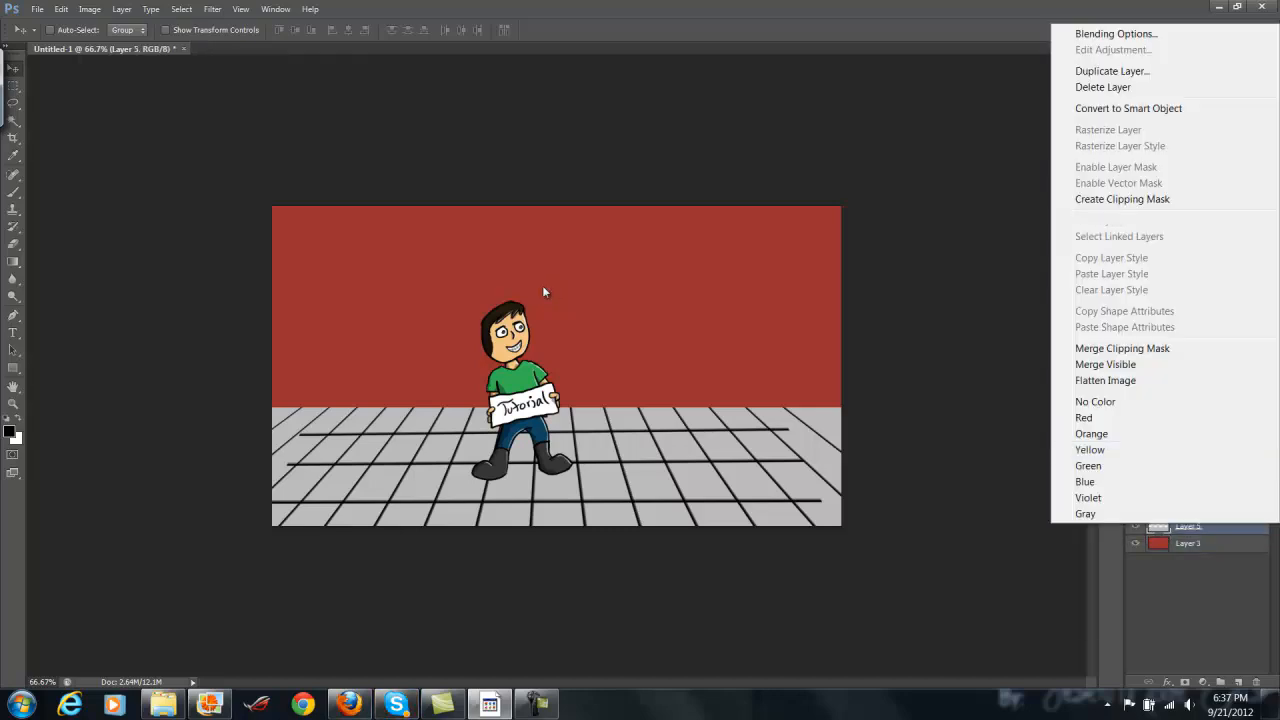
{"action": "left_click", "coordinate": [544, 292]}
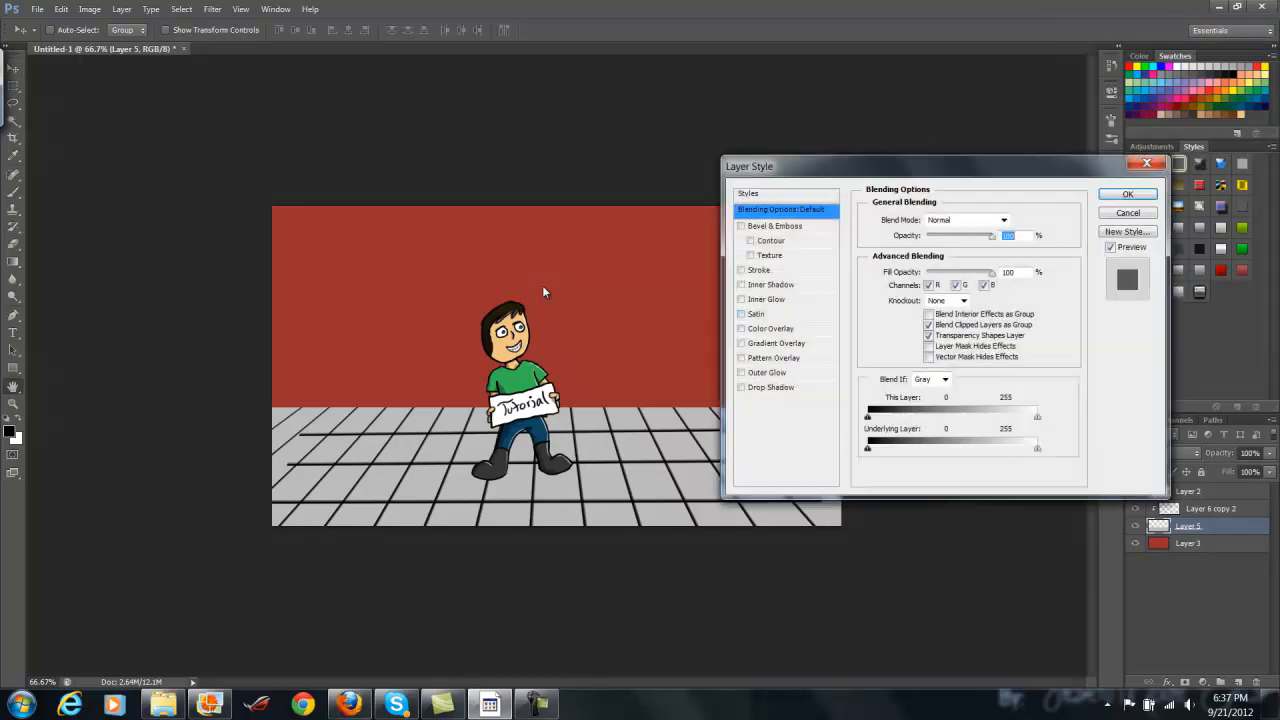
{"action": "left_click", "coordinate": [741, 328]}
{"action": "left_click", "coordinate": [771, 329]}
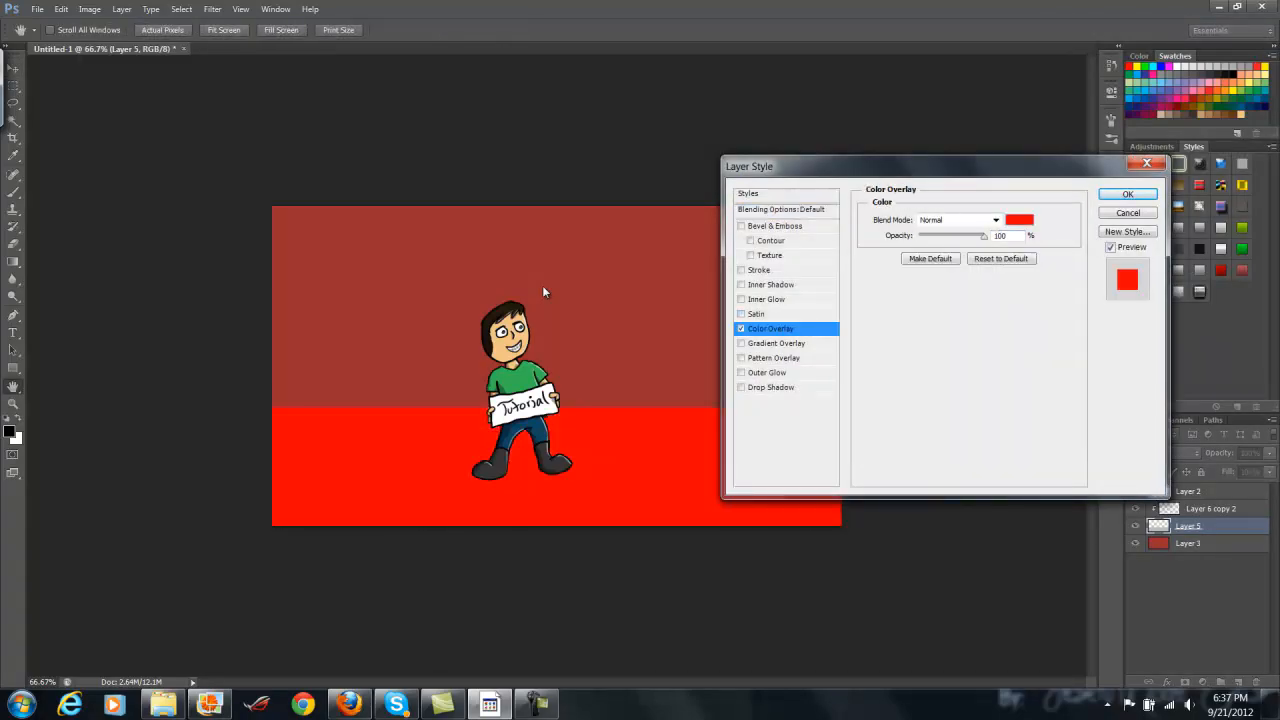
{"action": "left_click", "coordinate": [1020, 220]}
{"action": "left_click", "coordinate": [711, 244]}
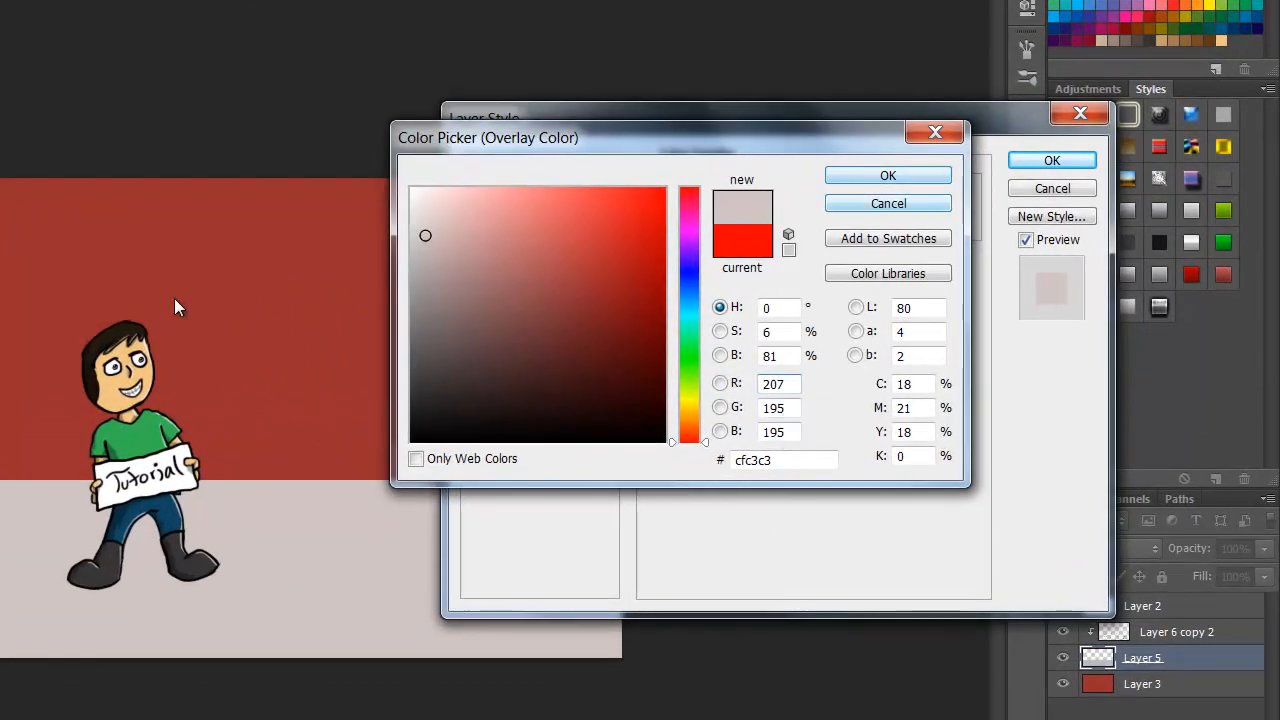
{"action": "left_click", "coordinate": [888, 204]}
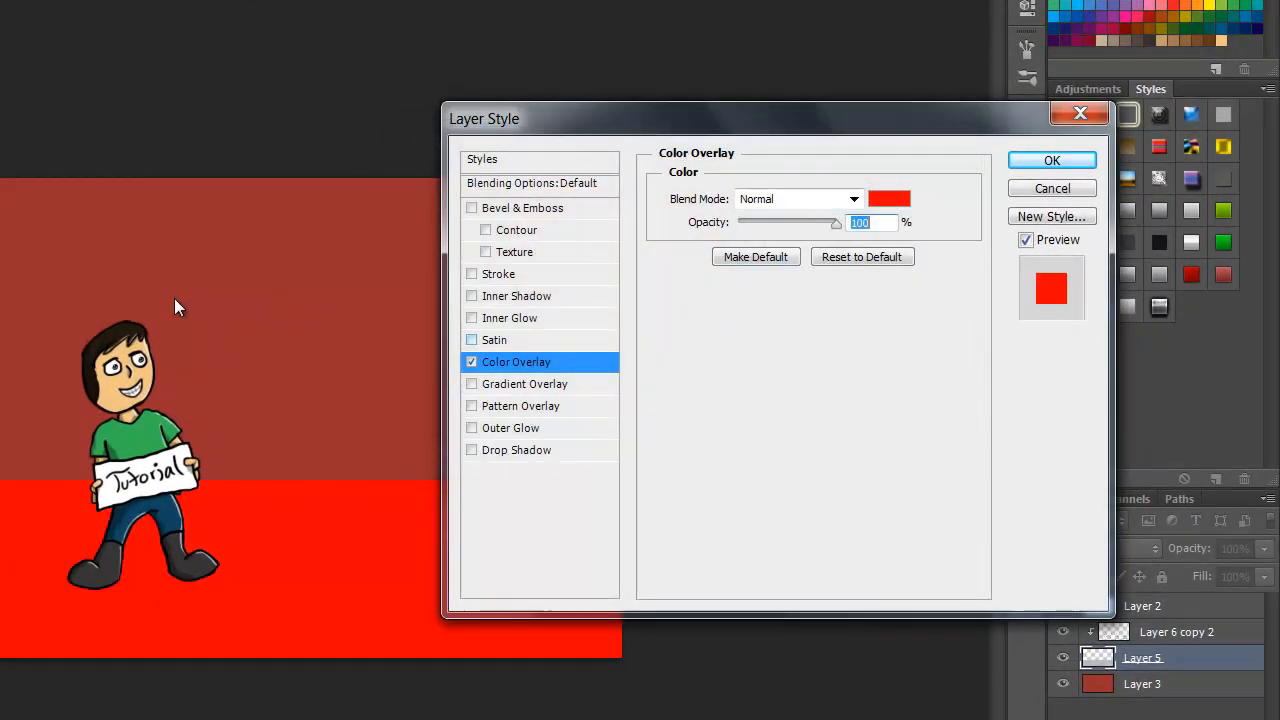
Try a linear black-to-white gradient overlay on the floor with Overlay blend mode and a tilted angle
{"action": "left_click", "coordinate": [471, 384]}
{"action": "left_click", "coordinate": [471, 362]}
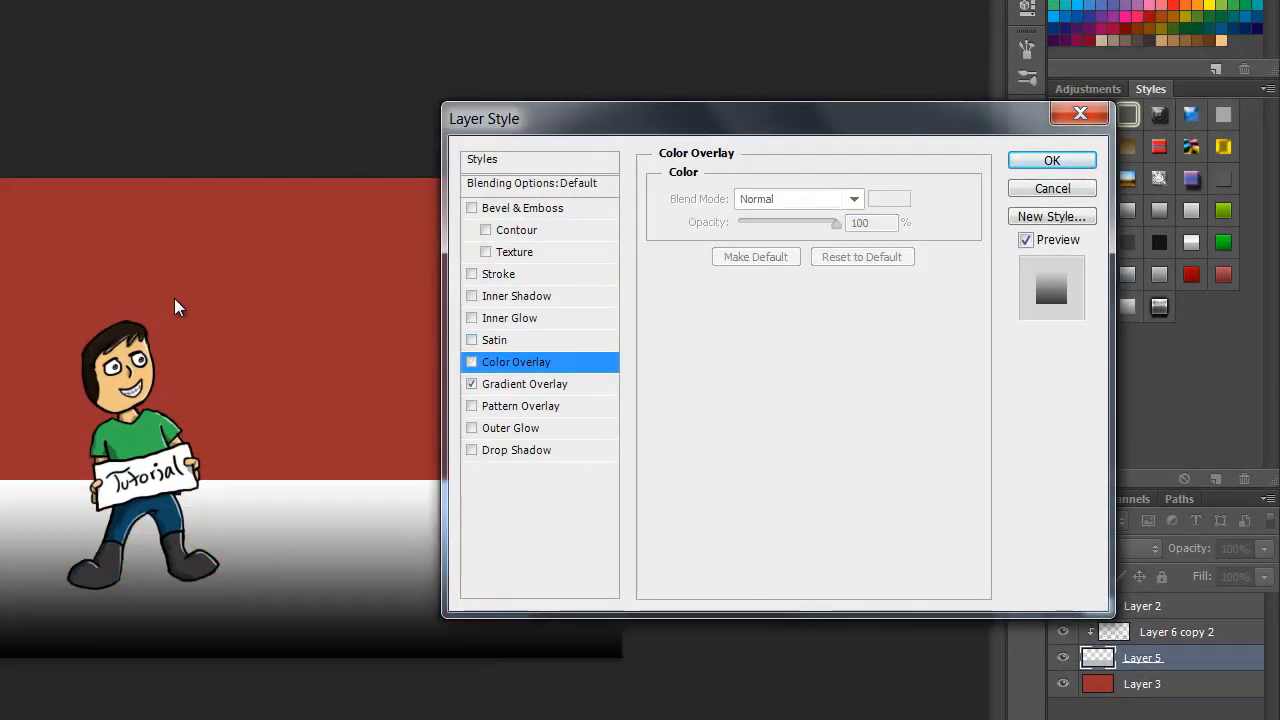
{"action": "left_click", "coordinate": [471, 362]}
{"action": "left_click", "coordinate": [471, 362]}
{"action": "left_click", "coordinate": [524, 384]}
{"action": "left_click", "coordinate": [846, 198]}
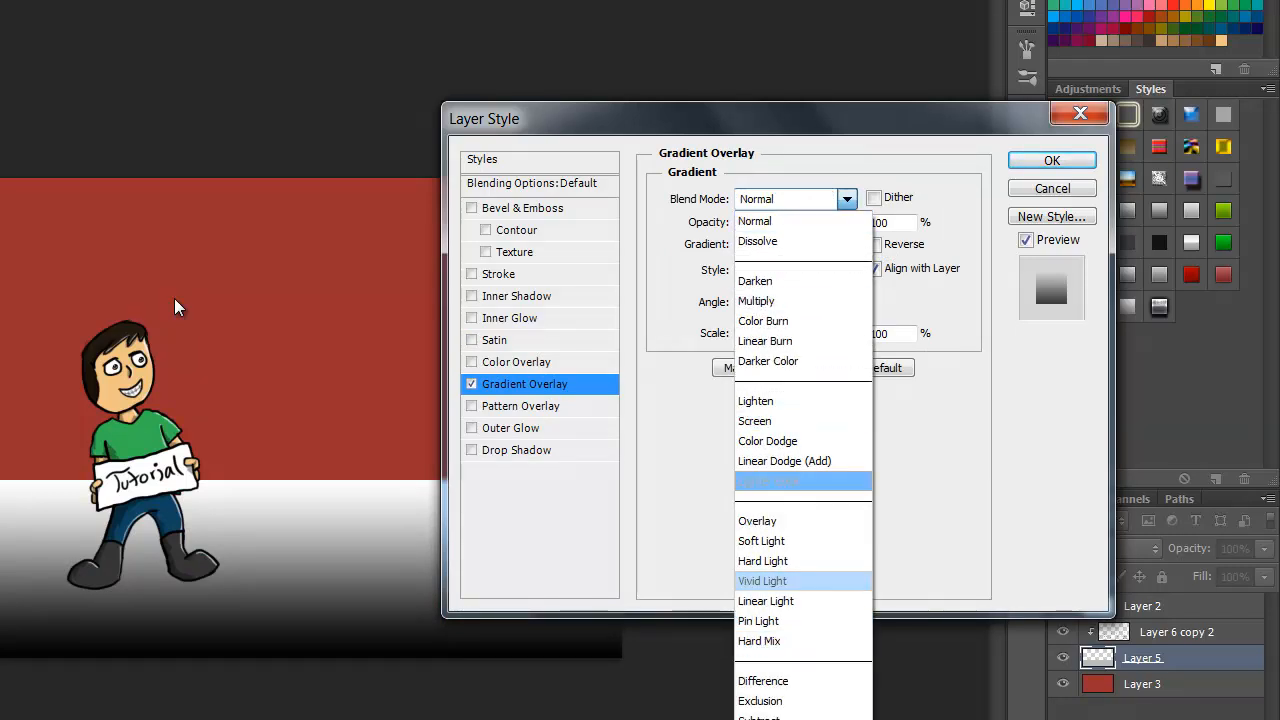
{"action": "left_click", "coordinate": [757, 520]}
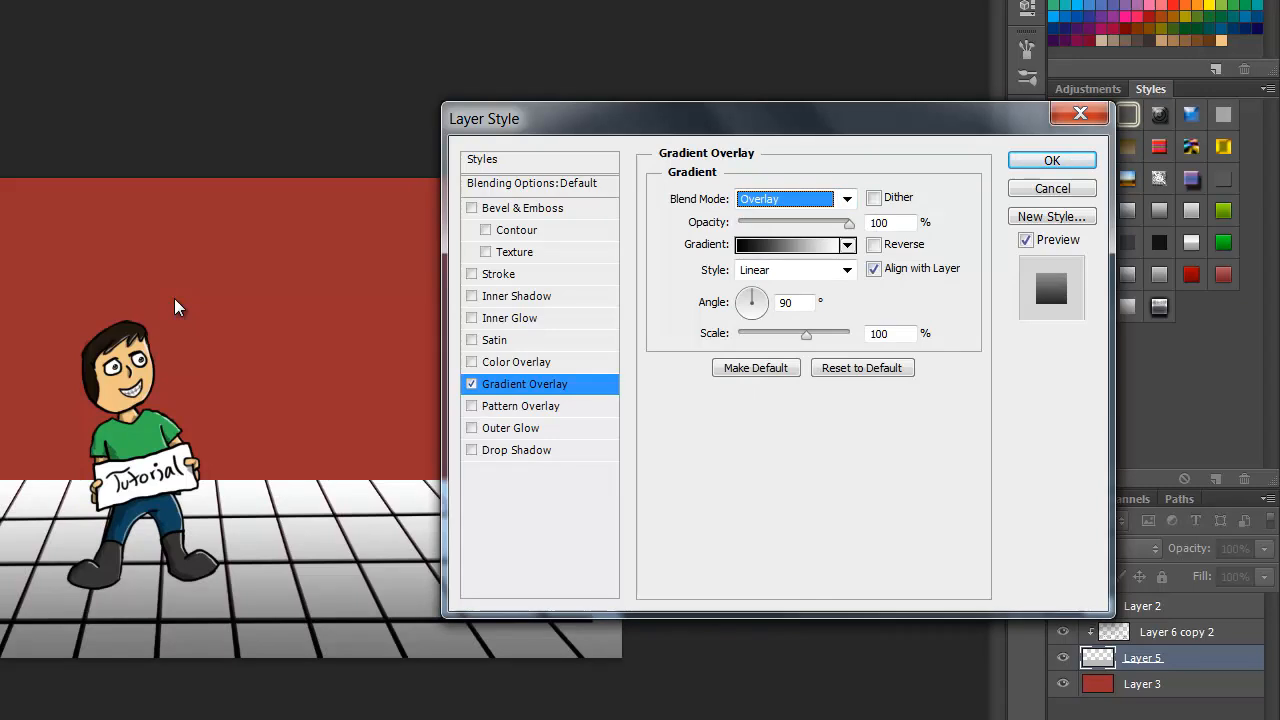
{"action": "left_click_drag", "start_coordinate": [752, 292], "coordinate": [763, 292]}
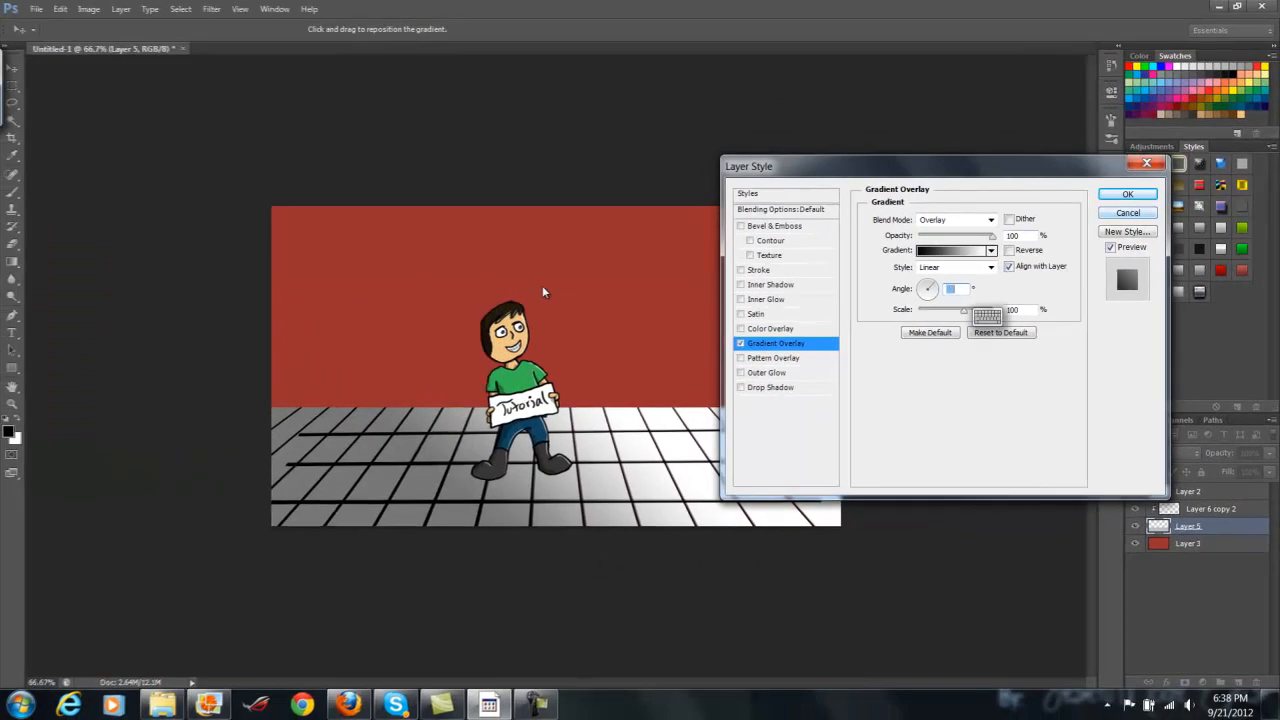
{"action": "key", "text": "Escape"}
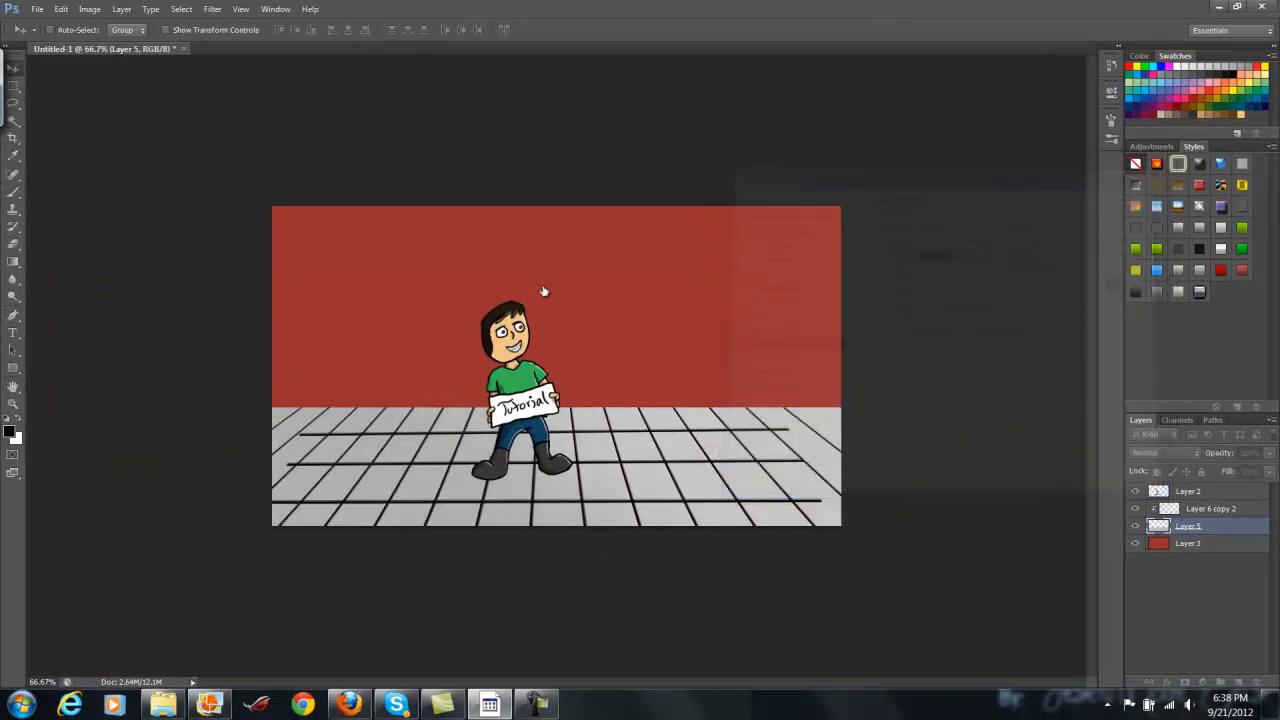
Step back to before the floor grid's distortion and restore it
{"action": "key", "text": "ctrl+alt+z"}
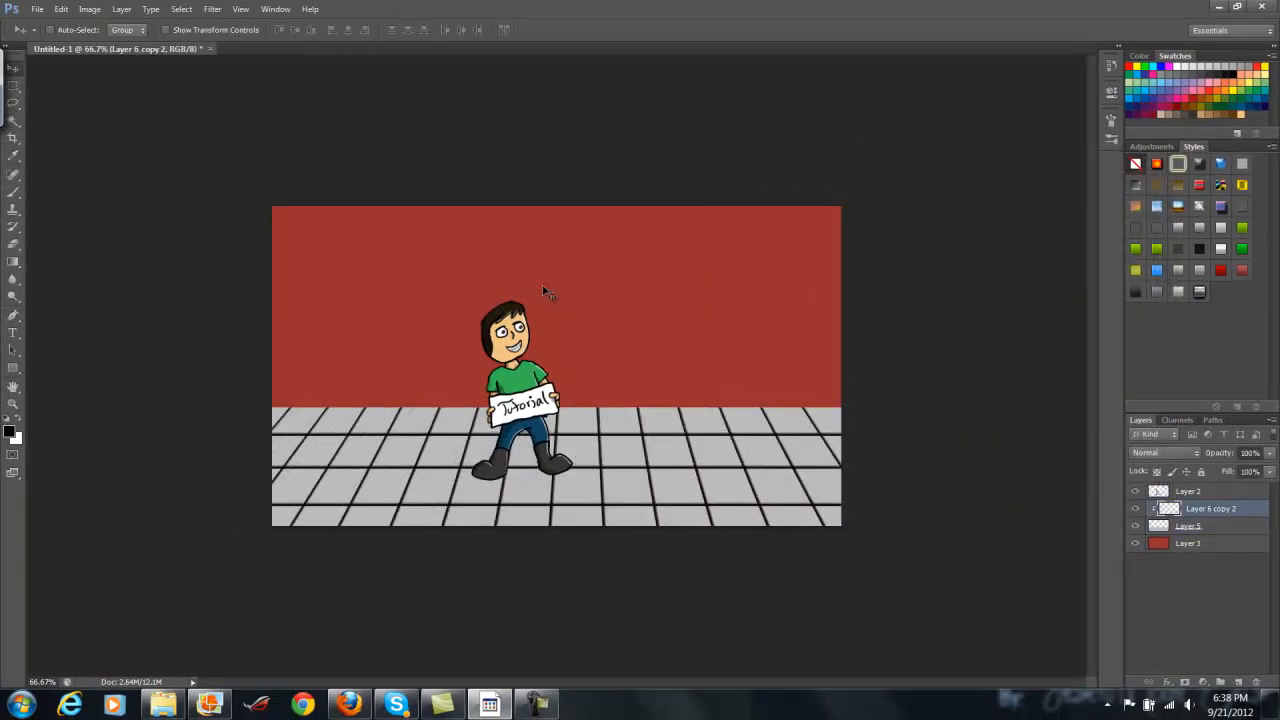
{"action": "key", "text": "ctrl+alt+z"}
{"action": "key", "text": "ctrl+alt+z"}
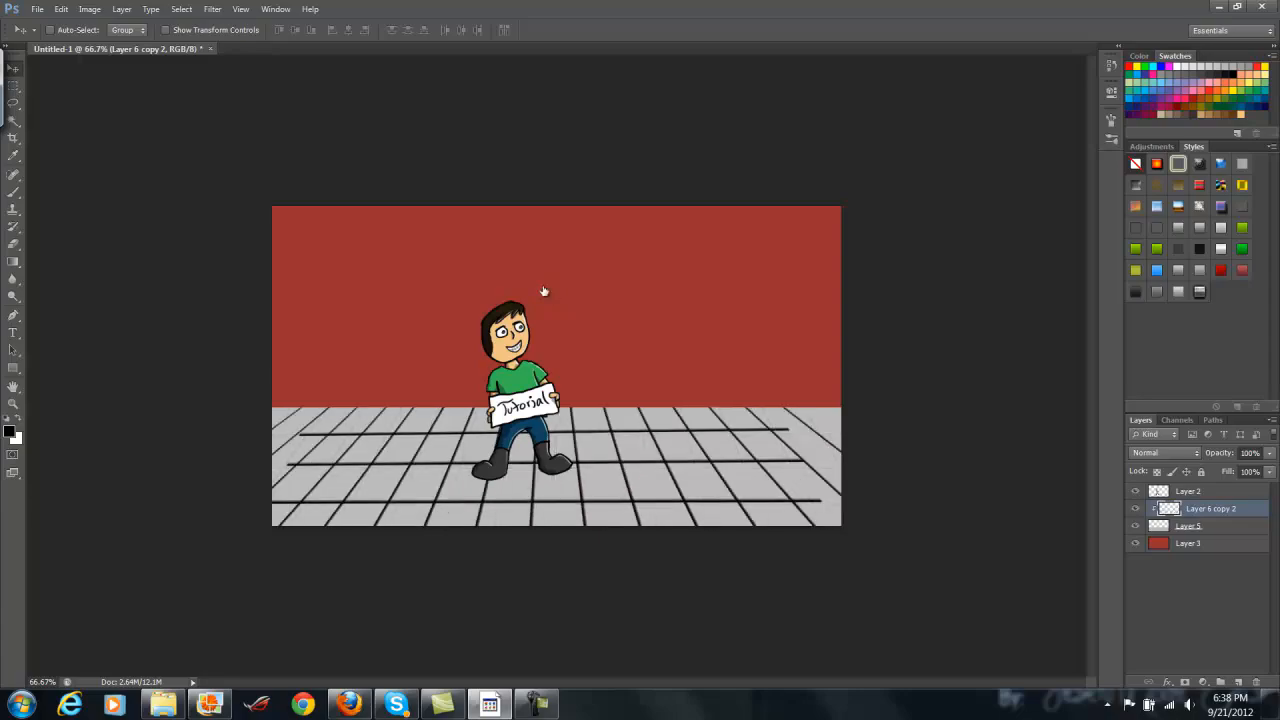
Apply a linear black-to-white gradient overlay to Layer 5 in Overlay blend mode, tilting its angle clockwise from vertical
{"action": "right_click", "coordinate": [1211, 513]}
{"action": "key", "text": "Escape"}
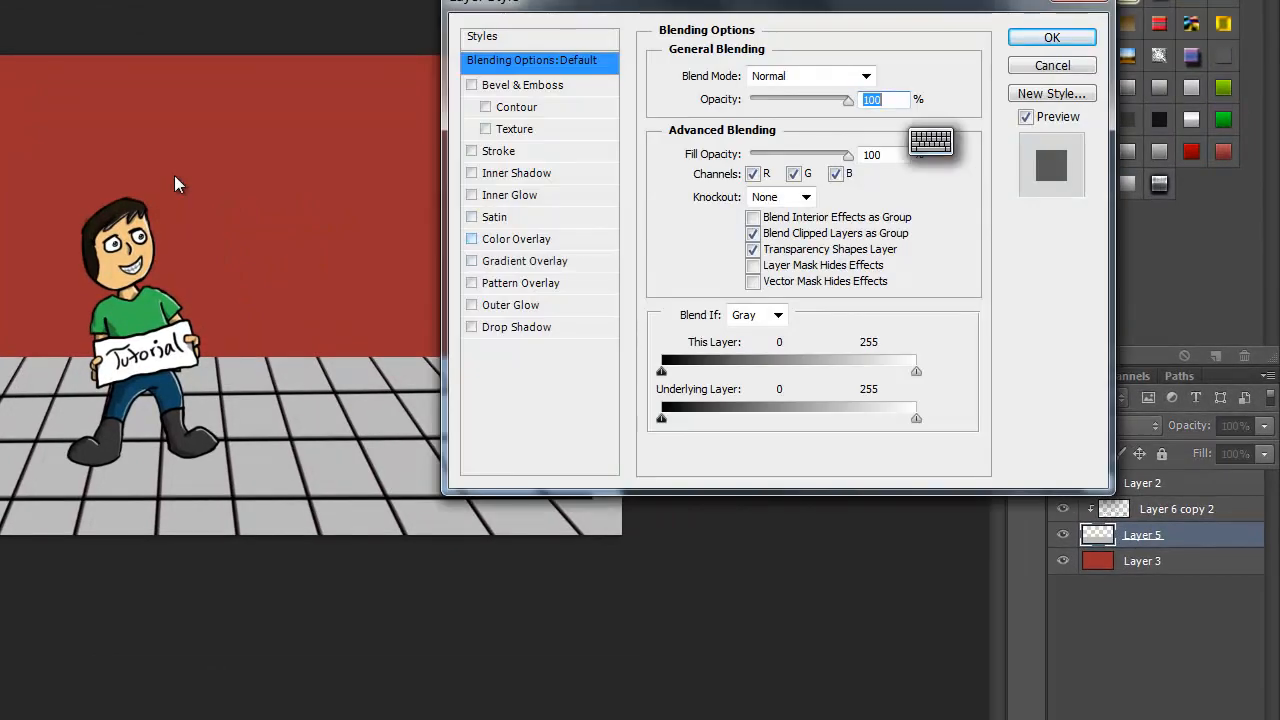
{"action": "left_click", "coordinate": [471, 261]}
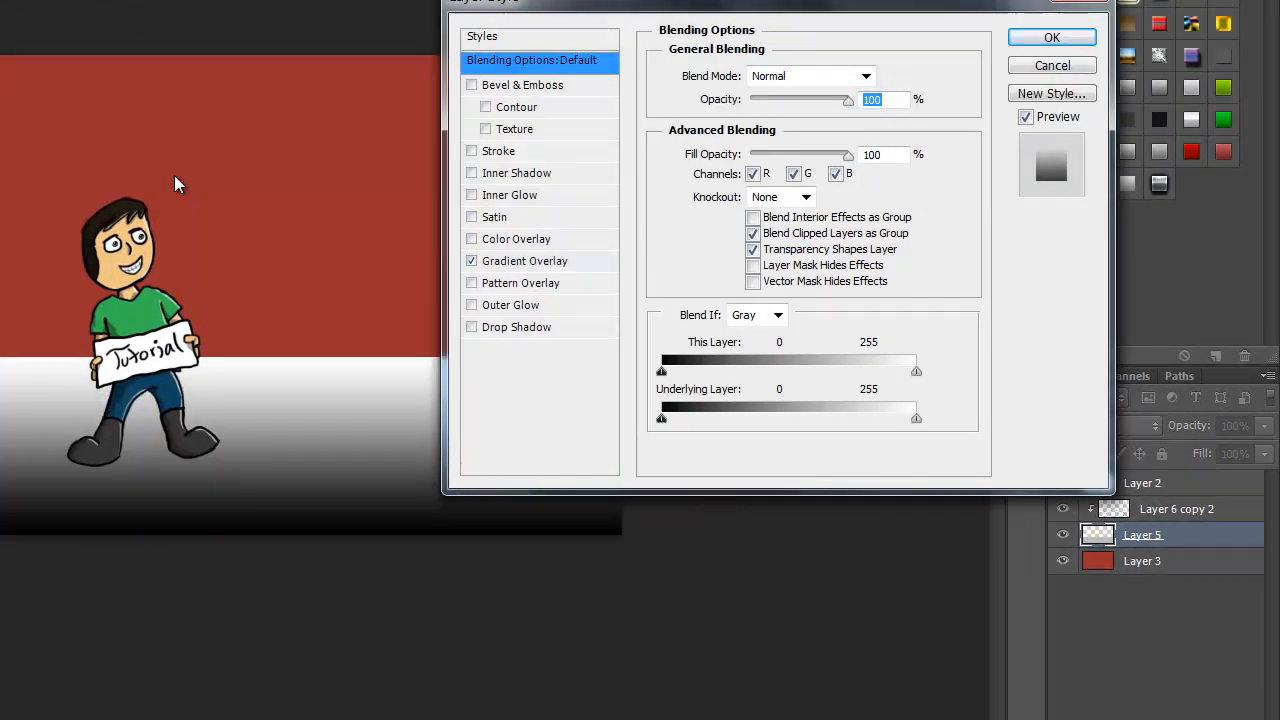
{"action": "left_click", "coordinate": [525, 261]}
{"action": "left_click", "coordinate": [796, 76]}
{"action": "left_click", "coordinate": [760, 397]}
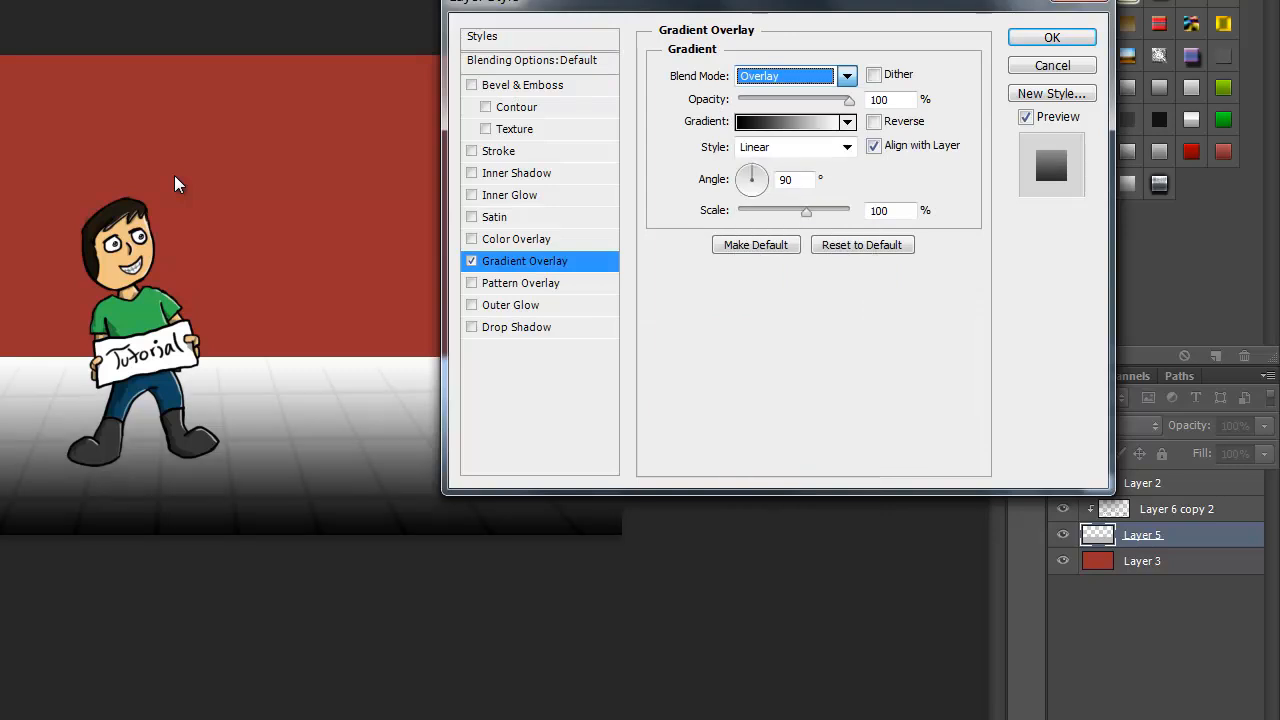
{"action": "left_click_drag", "start_coordinate": [763, 173], "coordinate": [761, 168]}
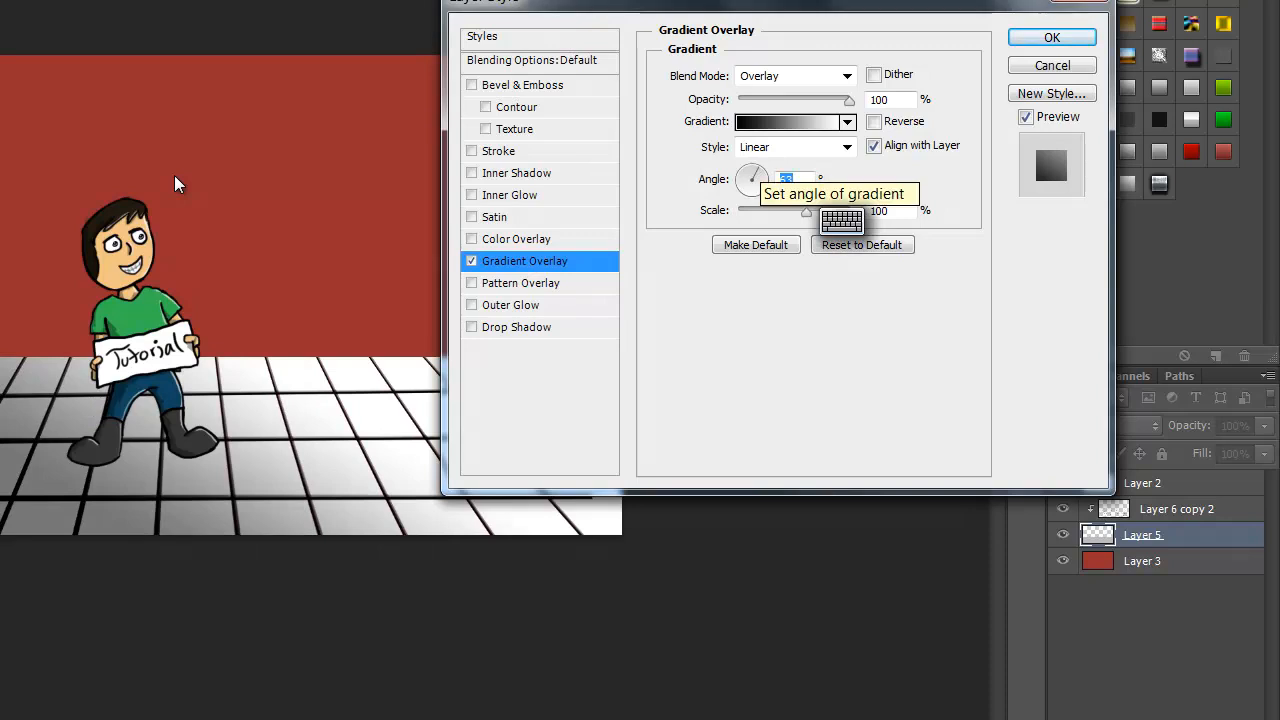
{"action": "key", "text": "Return"}
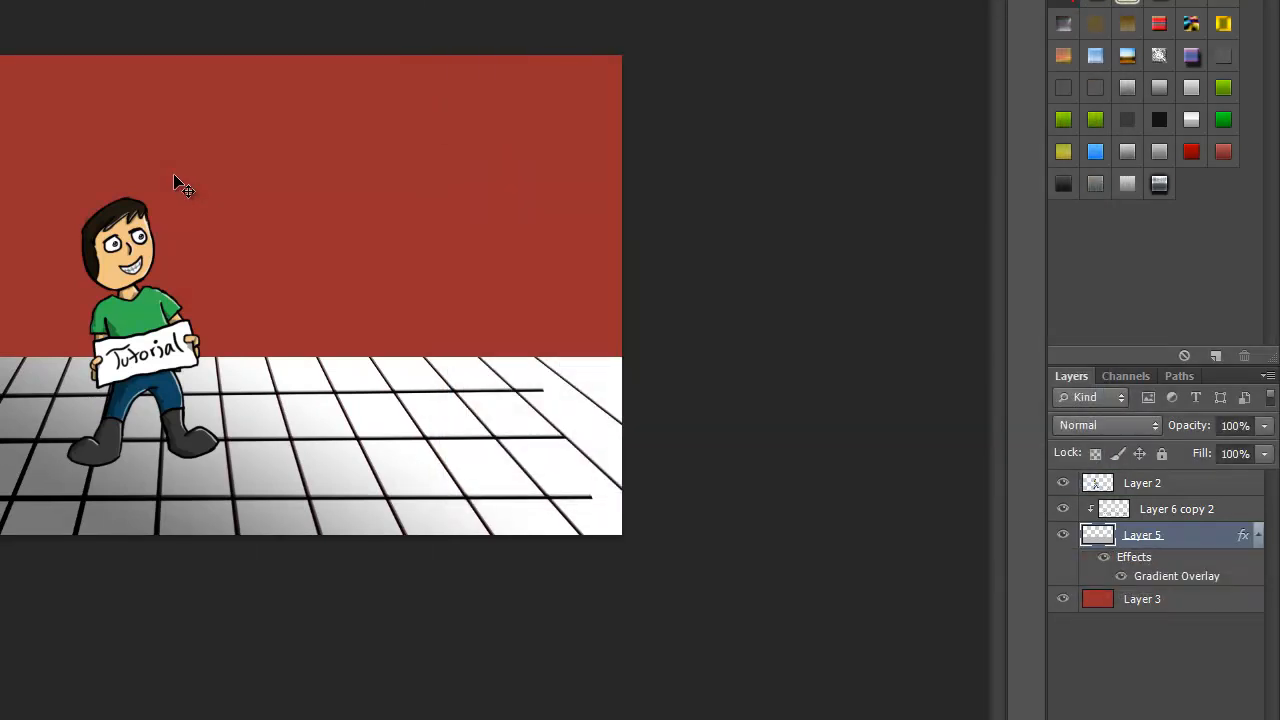
Enlarge the grid lines of Layer 6 copy 2 with Free Transform and reposition them to span the whole floor
{"action": "left_click", "coordinate": [1168, 509]}
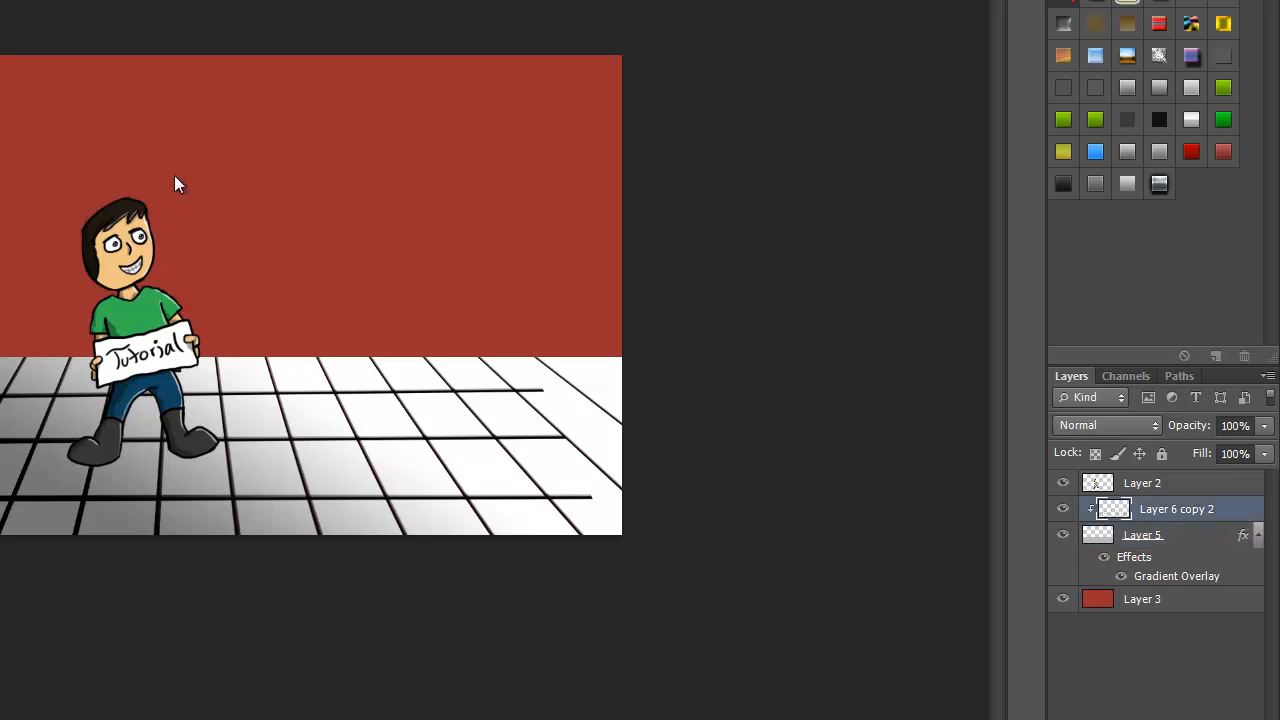
{"action": "key", "text": "ctrl+t"}
{"action": "left_click_drag", "start_coordinate": [769, 535], "coordinate": [895, 557]}
{"action": "left_click_drag", "start_coordinate": [519, 435], "coordinate": [448, 421]}
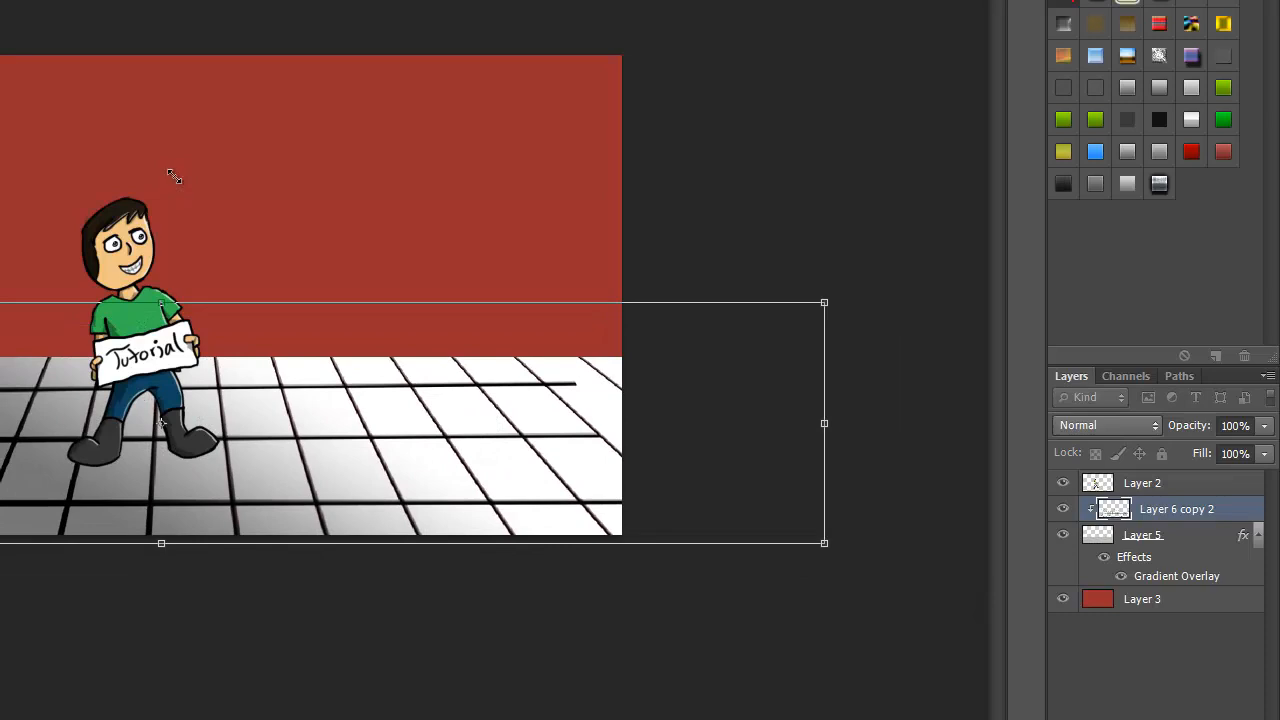
{"action": "left_click_drag", "start_coordinate": [824, 543], "coordinate": [906, 557]}
{"action": "left_click_drag", "start_coordinate": [461, 408], "coordinate": [422, 411]}
{"action": "left_click_drag", "start_coordinate": [462, 450], "coordinate": [488, 449]}
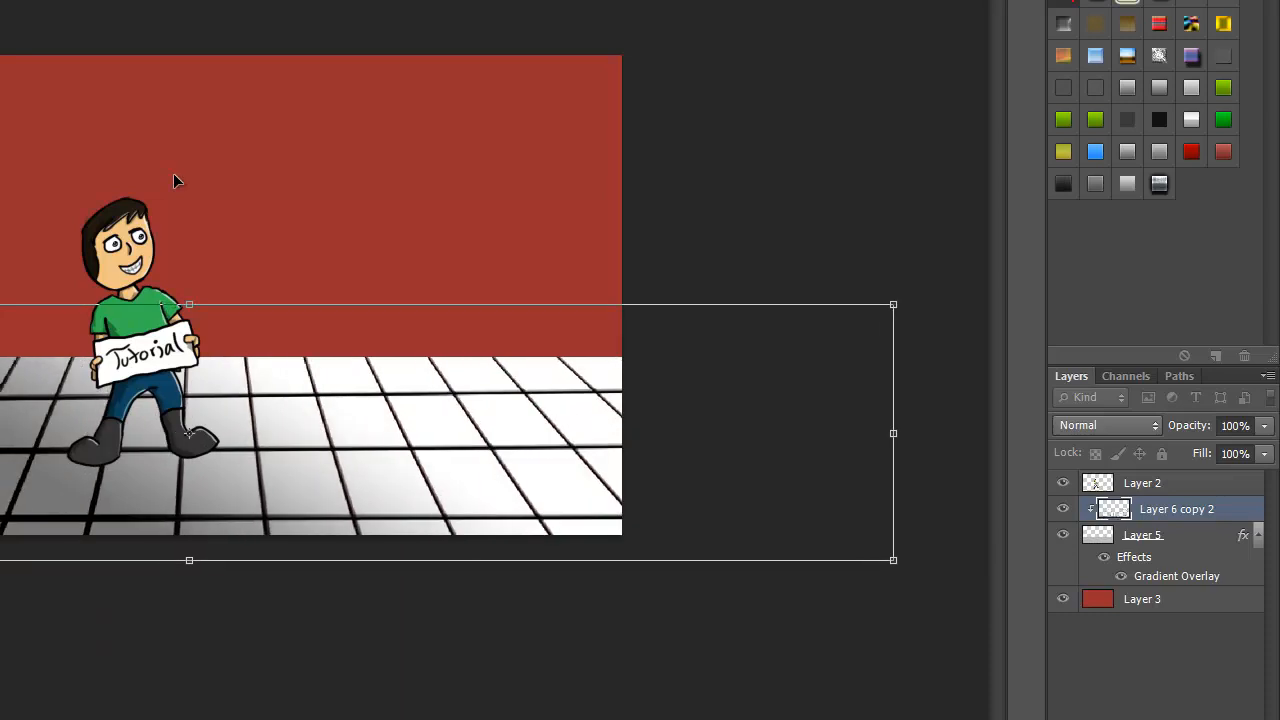
Nudge the enlarged floor grid lines vertically until they line up with the floor and apply the transformation
{"action": "key", "text": "Down"}
{"action": "key", "text": "Down"}
{"action": "key", "text": "Down"}
{"action": "key", "text": "Down"}
{"action": "key", "text": "Down"}
{"action": "key", "text": "Down"}
{"action": "key", "text": "Down"}
{"action": "key", "text": "Down"}
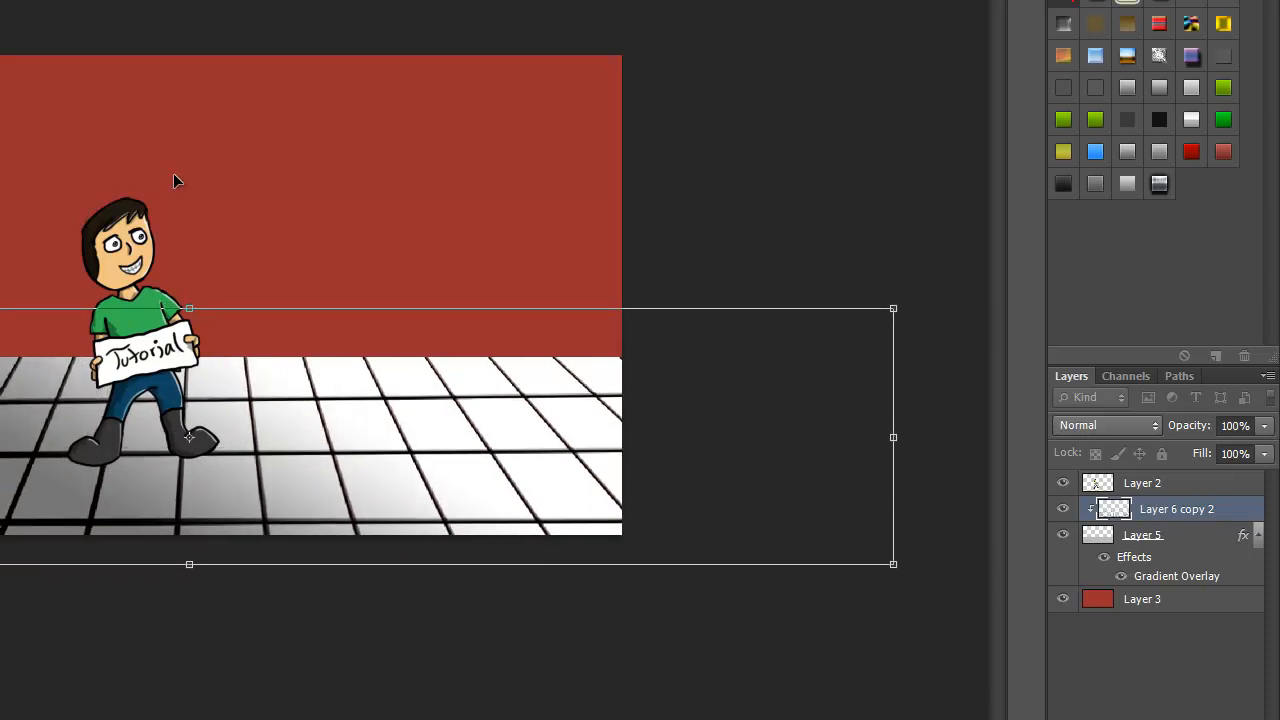
{"action": "key", "text": "Down"}
{"action": "key", "text": "Down"}
{"action": "key", "text": "Down"}
{"action": "key", "text": "Down"}
{"action": "key", "text": "Down"}
{"action": "key", "text": "Down"}
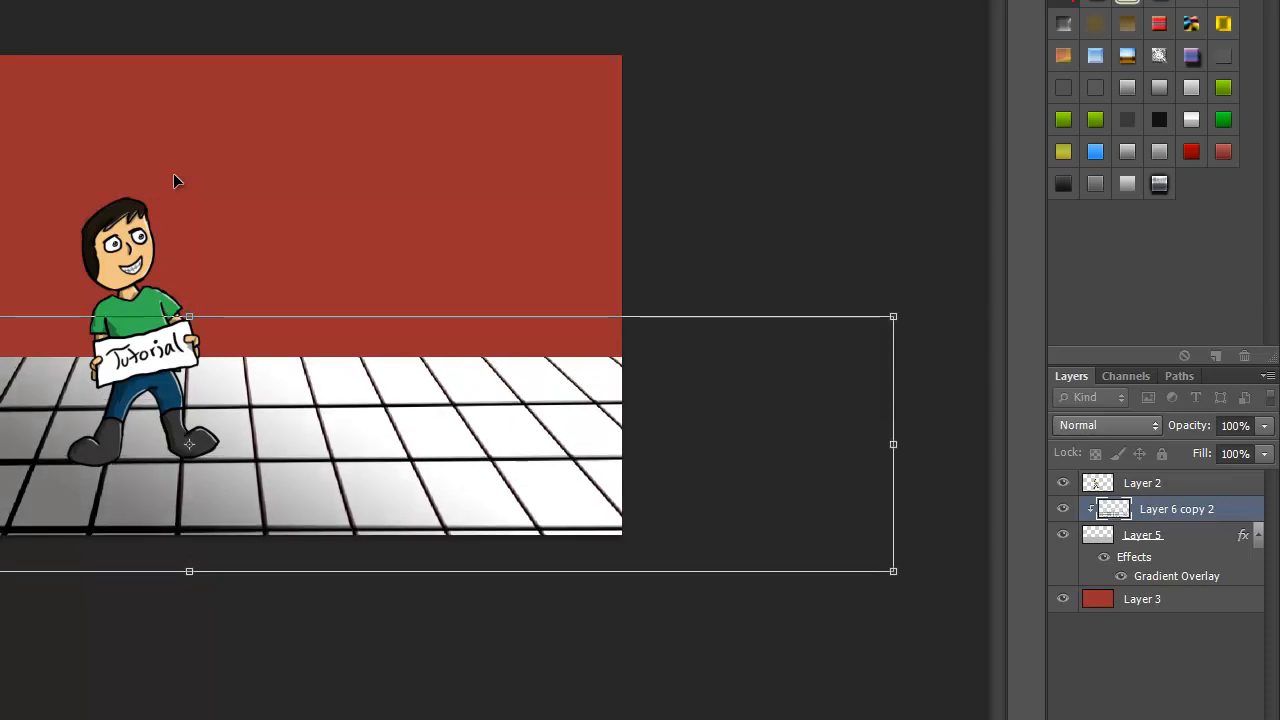
{"action": "key", "text": "Down"}
{"action": "key", "text": "Down"}
{"action": "key", "text": "Down"}
{"action": "key", "text": "Down"}
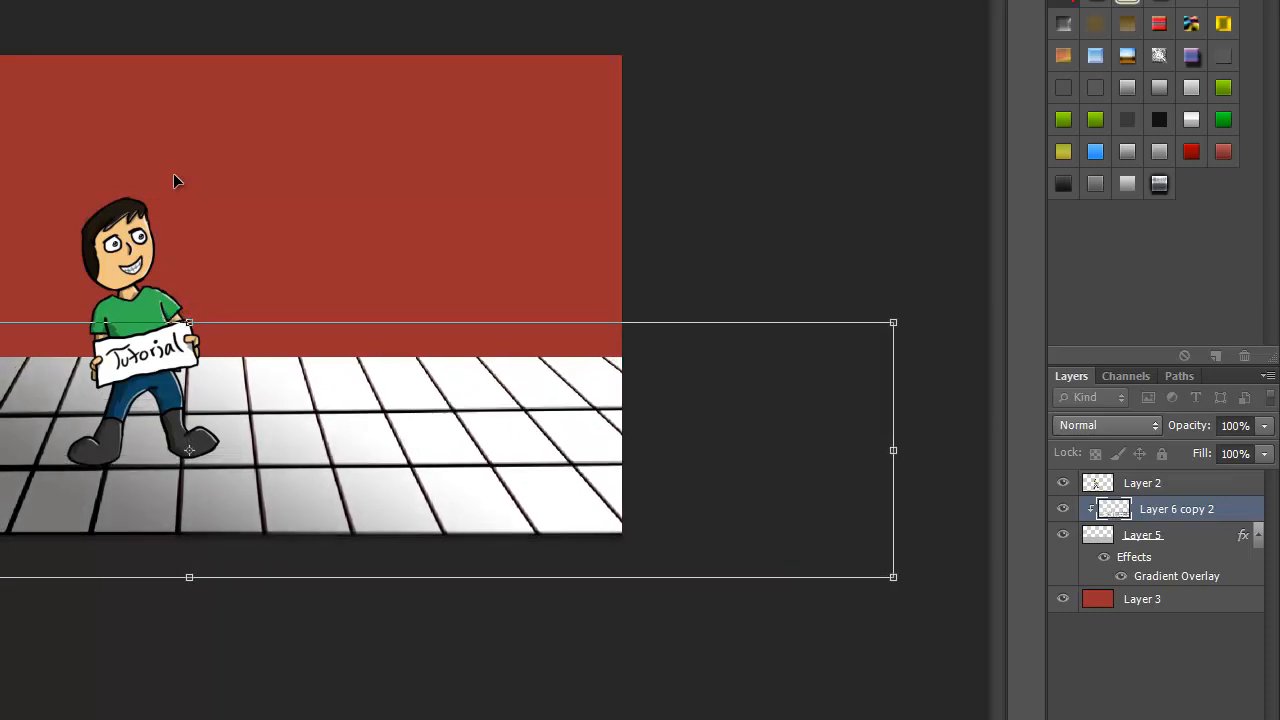
{"action": "key", "text": "Down"}
{"action": "key", "text": "Down"}
{"action": "key", "text": "Down"}
{"action": "key", "text": "Down"}
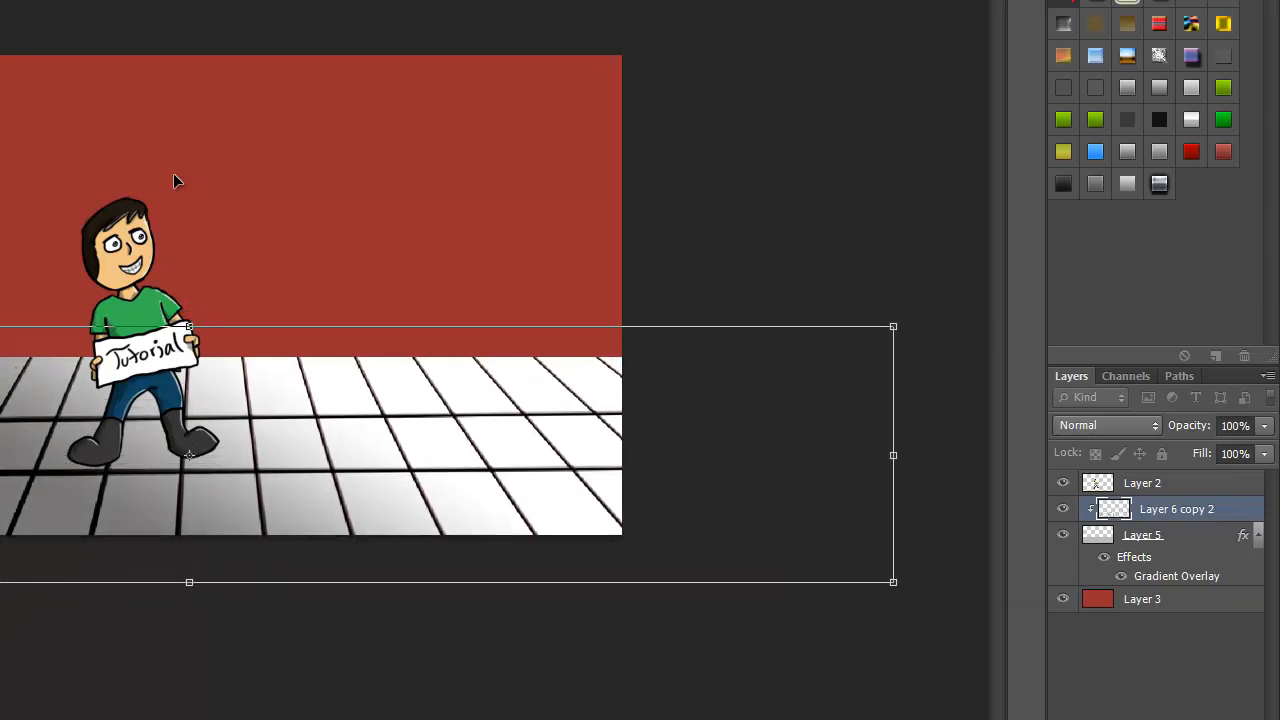
{"action": "key", "text": "Up"}
{"action": "key", "text": "Up"}
{"action": "key", "text": "Up"}
{"action": "key", "text": "shift+Up"}
{"action": "key", "text": "shift+Up"}
{"action": "key", "text": "Up"}
{"action": "key", "text": "Up"}
{"action": "key", "text": "Up"}
{"action": "key", "text": "Down"}
{"action": "key", "text": "Down"}
{"action": "key", "text": "Down"}
{"action": "key", "text": "Down"}
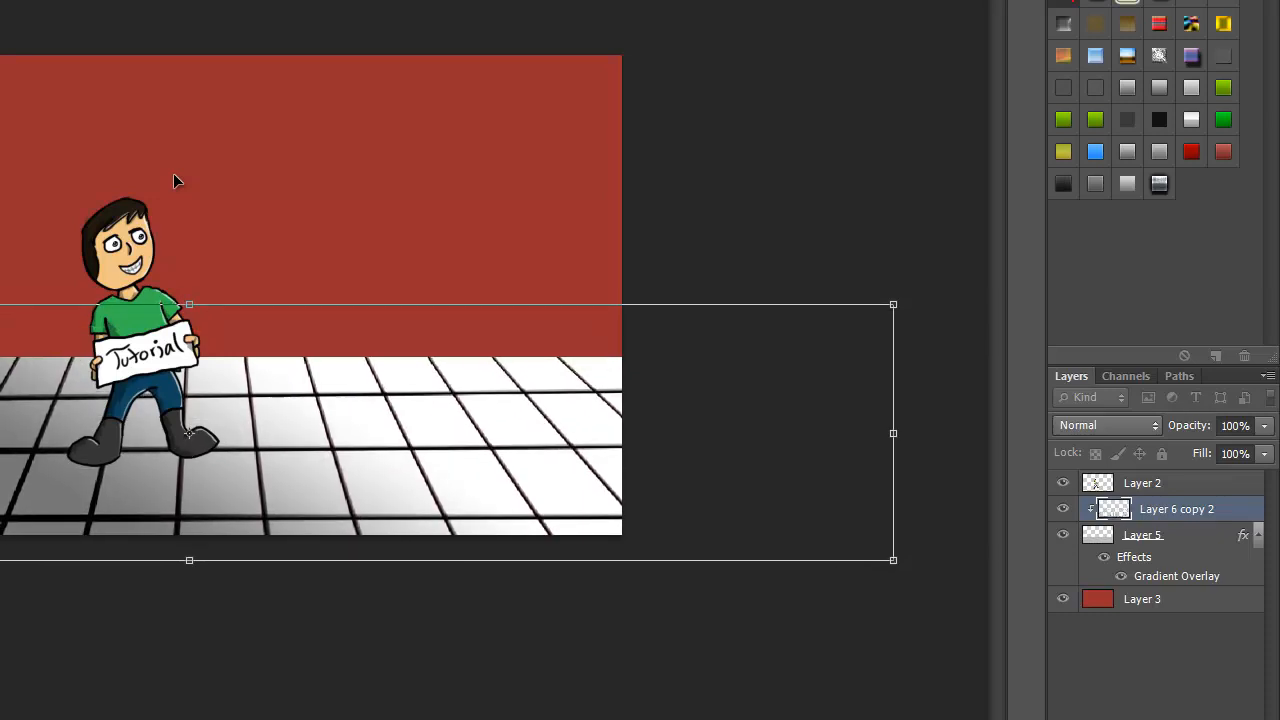
{"action": "key", "text": "Return"}
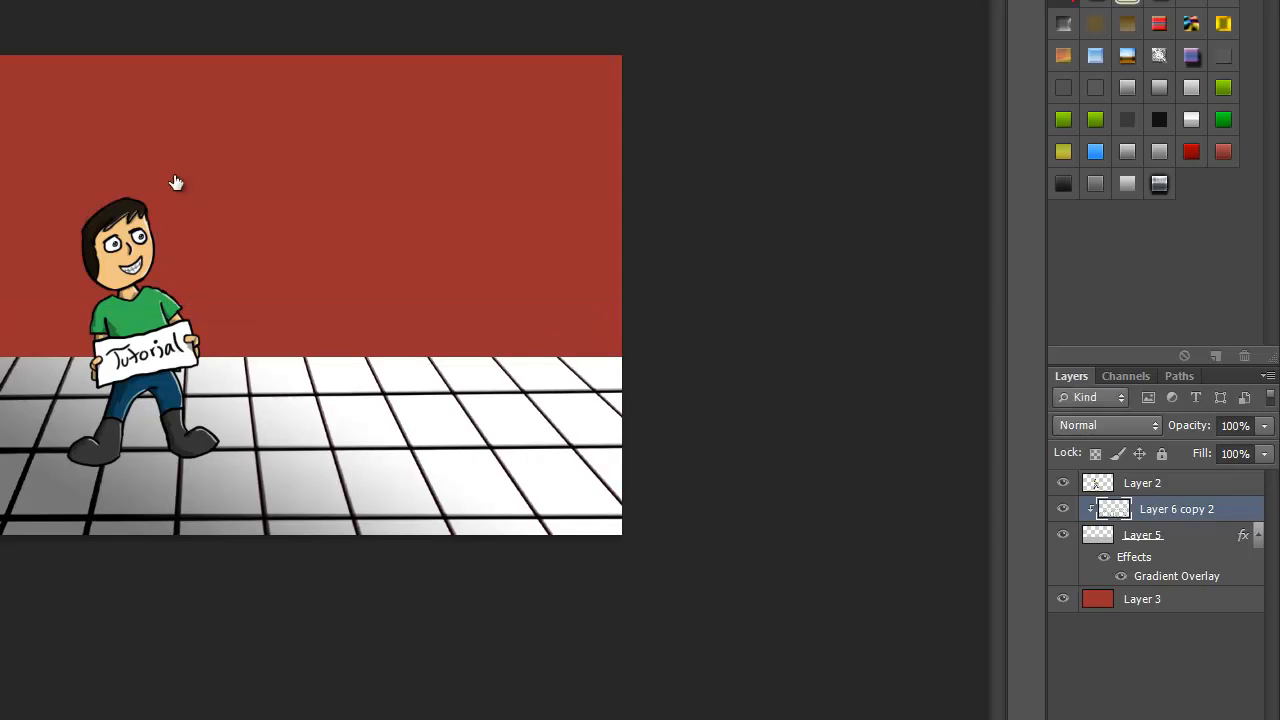
Move the character on Layer 2 down and to the right so he stands further forward on the tiled floor
{"action": "key", "text": "alt+bracketright"}
{"action": "mouse_move", "coordinate": [174, 176]}
{"action": "left_mouse_down"}
{"action": "mouse_move", "coordinate": [195, 203]}
{"action": "mouse_move", "coordinate": [262, 218]}
{"action": "left_mouse_up"}
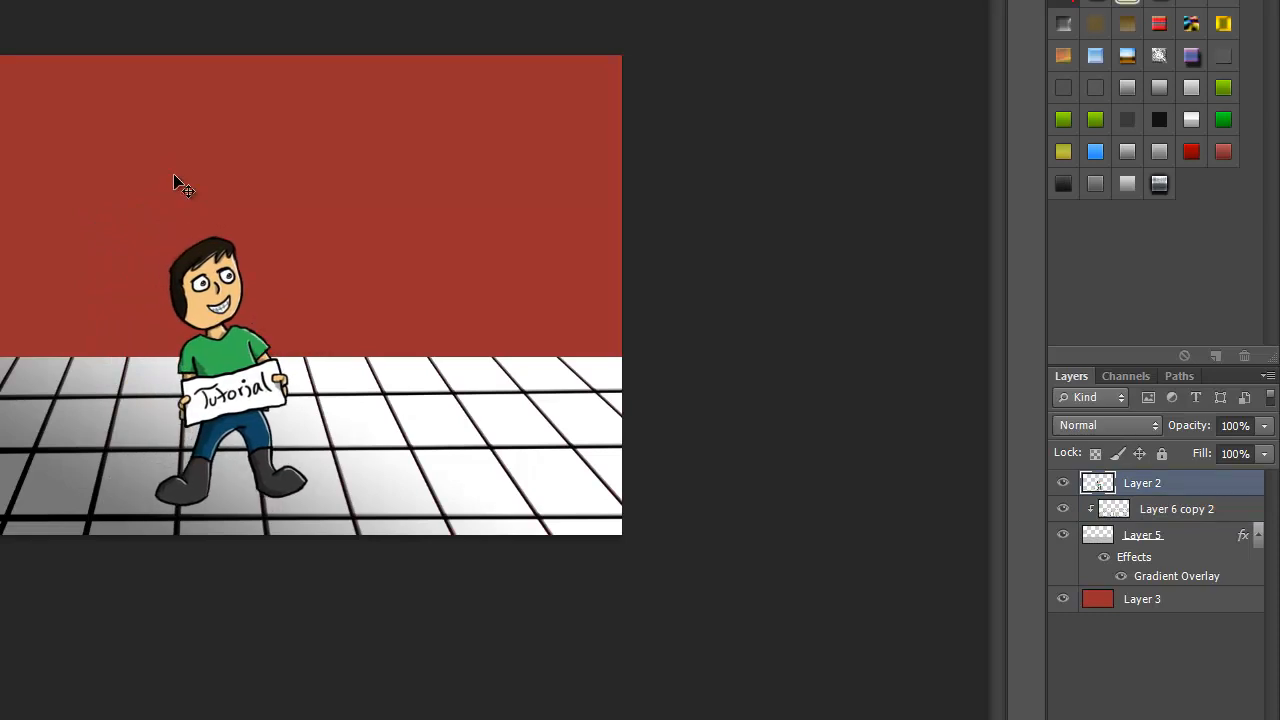
Apply a linear black-to-white gradient overlay to the red background on Layer 3, with Overlay blend mode and an angle of 16°
{"action": "right_click", "coordinate": [1142, 599]}
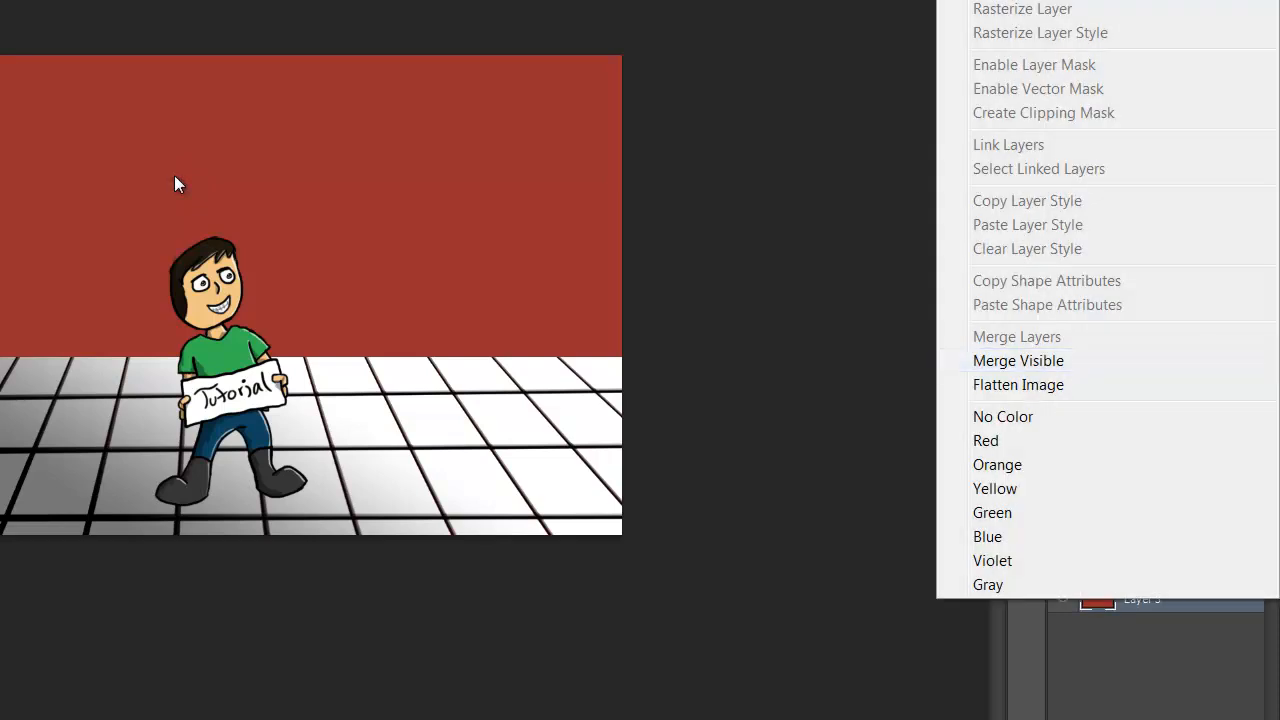
{"action": "left_click", "coordinate": [174, 176]}
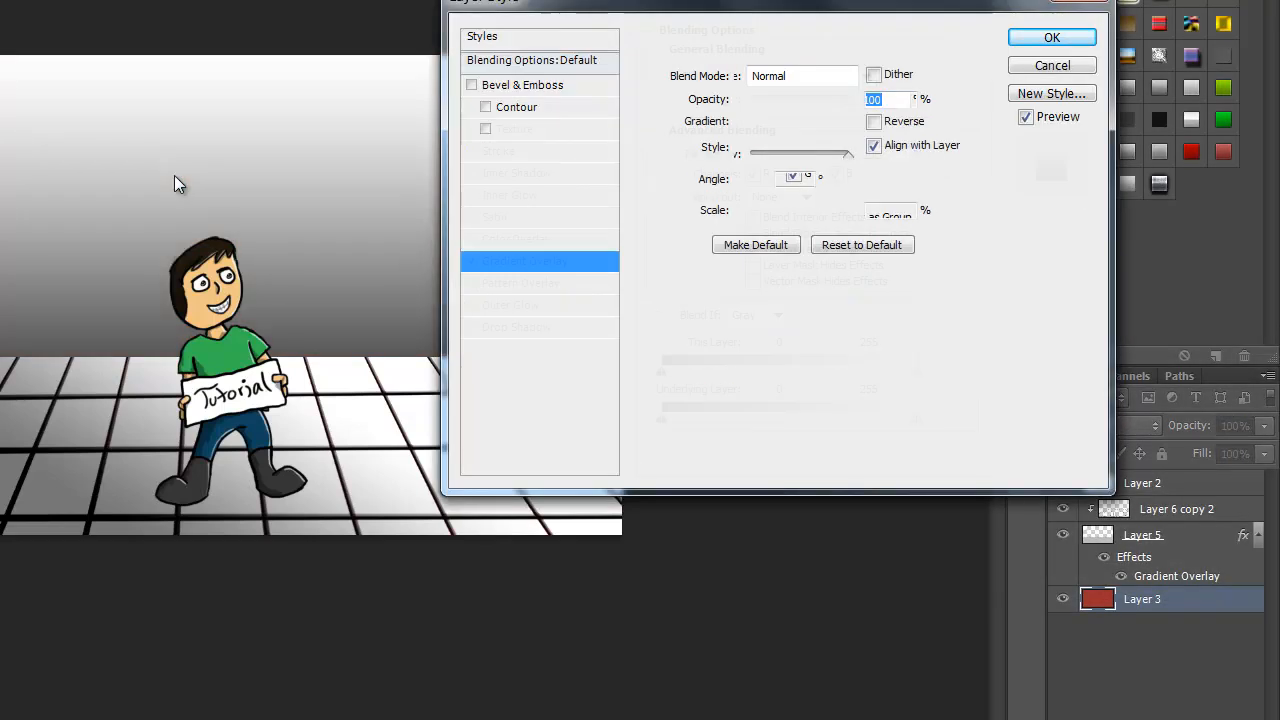
{"action": "key", "text": "Down"}
{"action": "key", "text": "Return"}
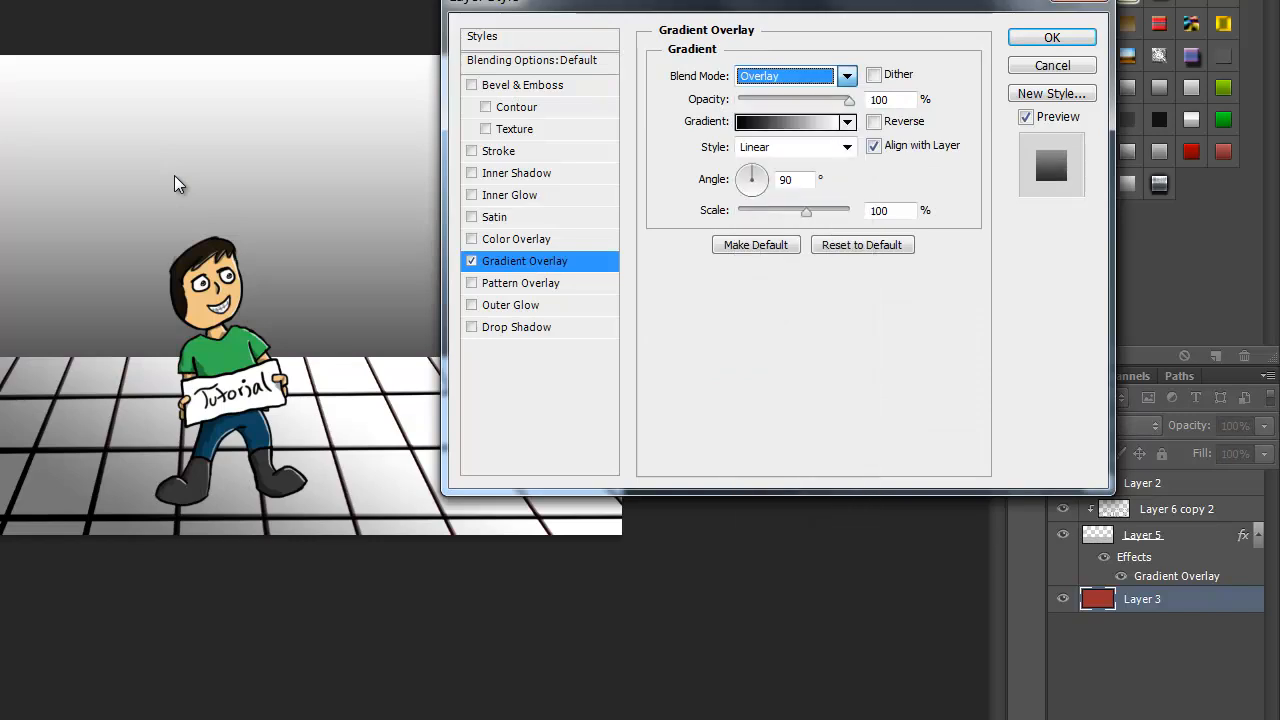
{"action": "key", "text": "Tab"}
{"action": "key", "text": "Tab"}
{"action": "key", "text": "Tab"}
{"action": "key", "text": "Tab"}
{"action": "key", "text": "Tab"}
{"action": "key", "text": "Tab"}
{"action": "type", "text": "16"}
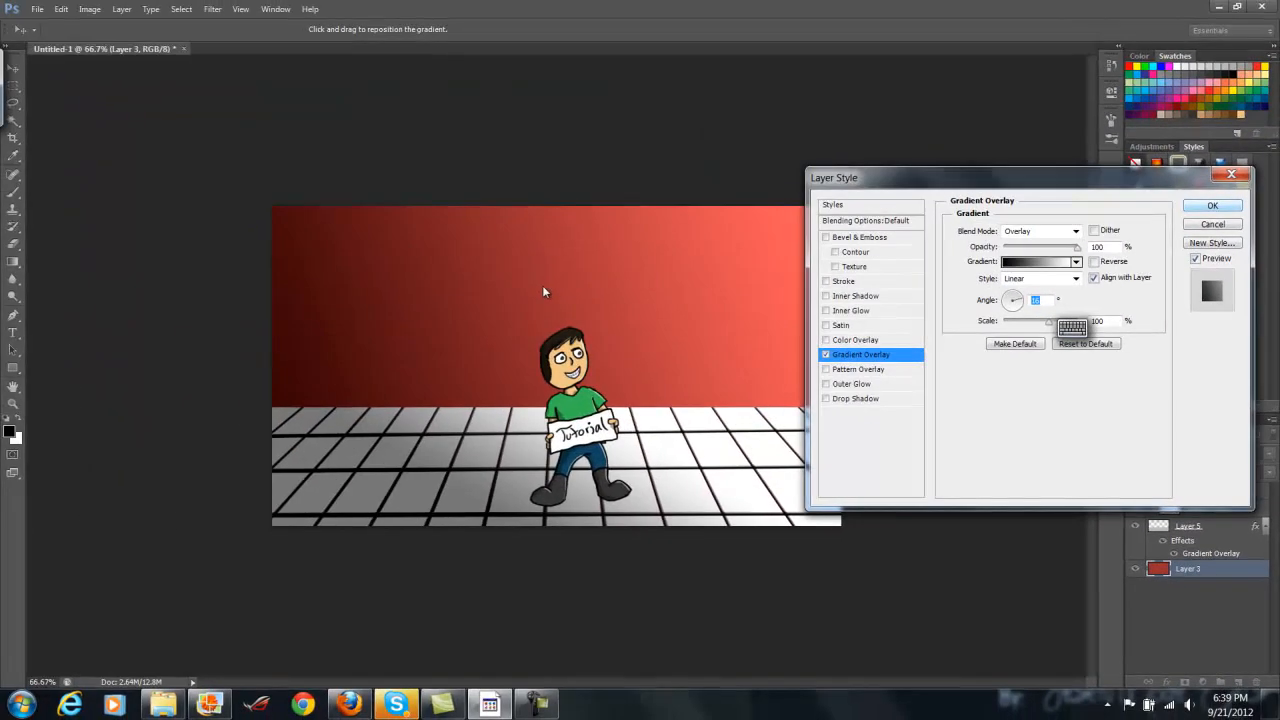
{"action": "key", "text": "Return"}
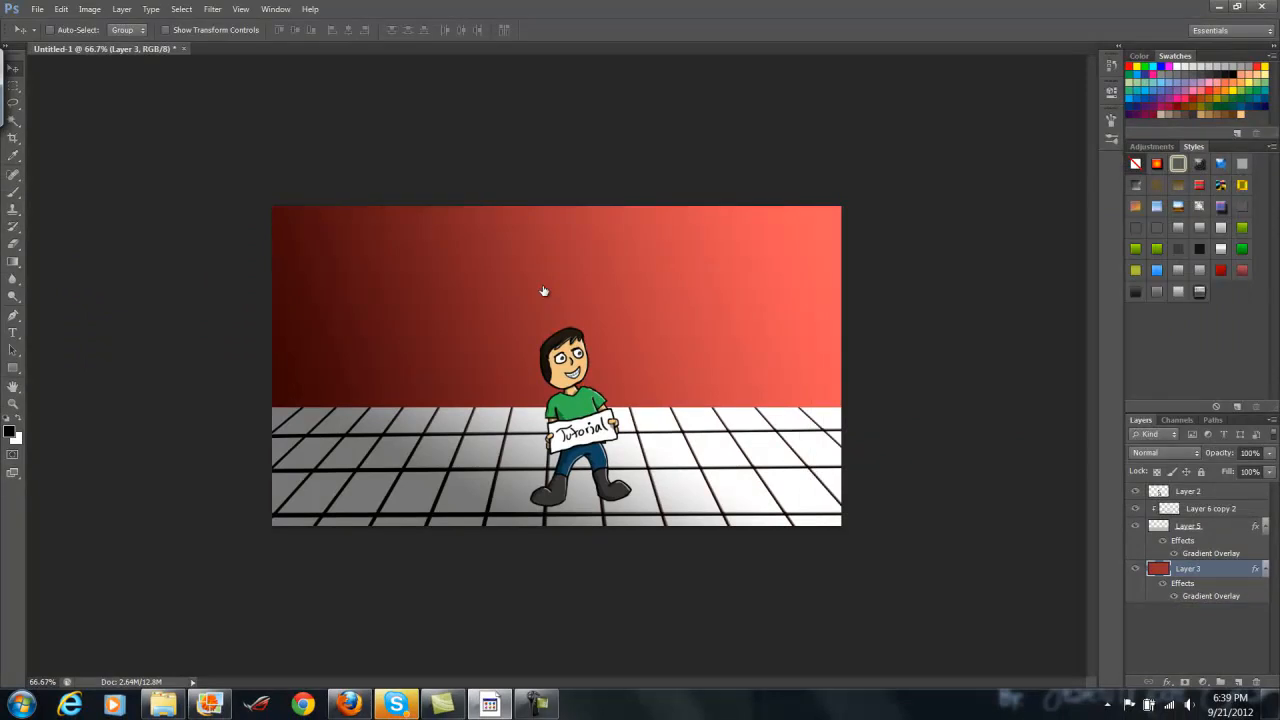
Add a new layer above Layer 3, load the default brushes and set a soft round brush to 152 px
{"action": "left_click", "coordinate": [1238, 682]}
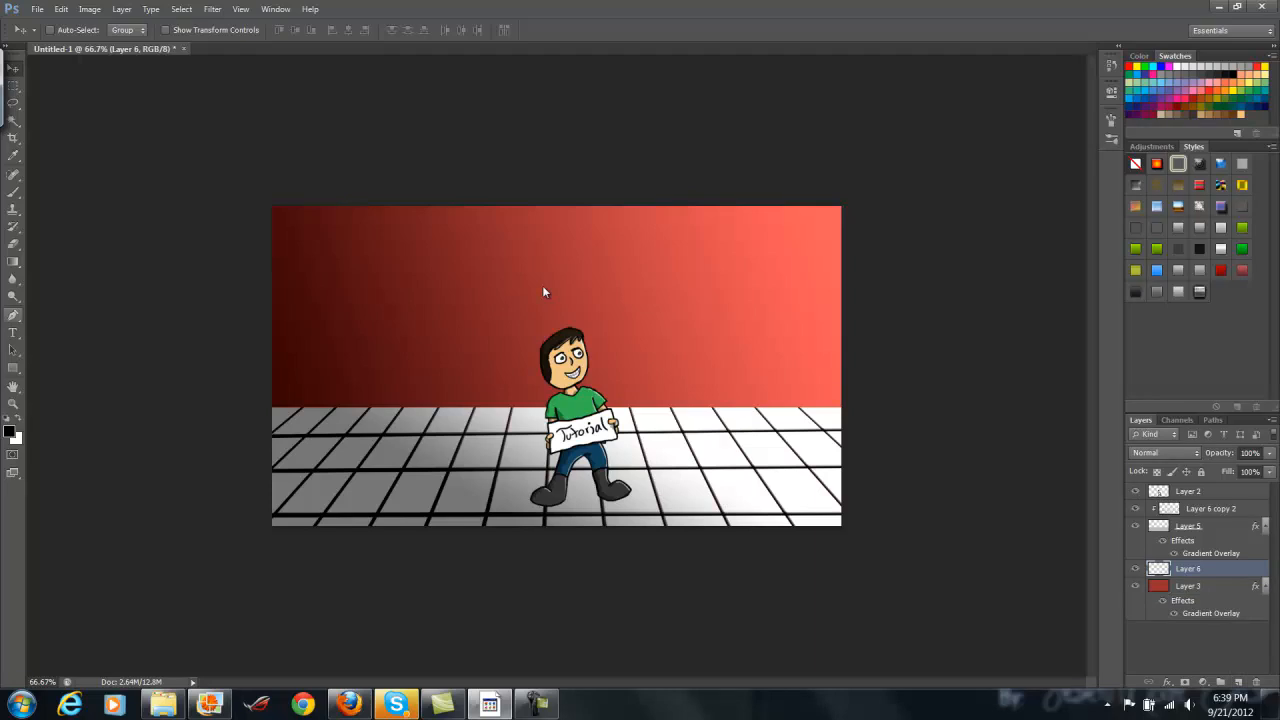
{"action": "left_click", "coordinate": [13, 191]}
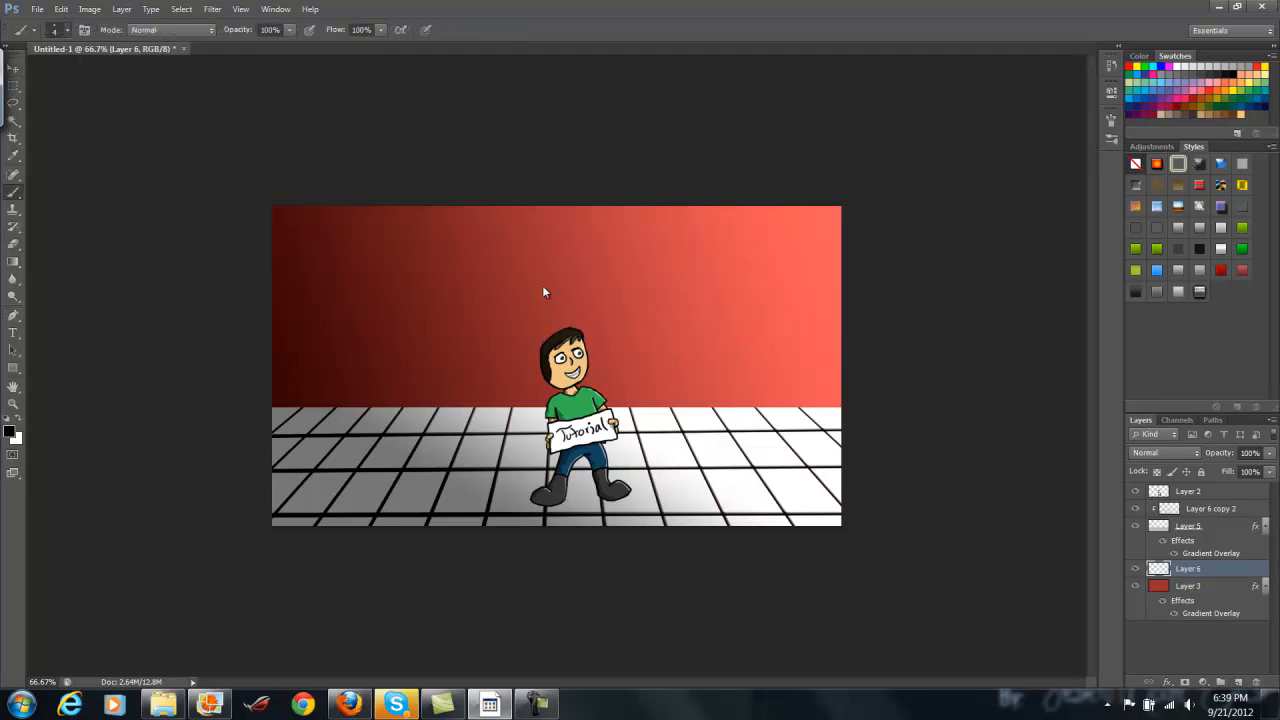
{"action": "left_click", "coordinate": [66, 30]}
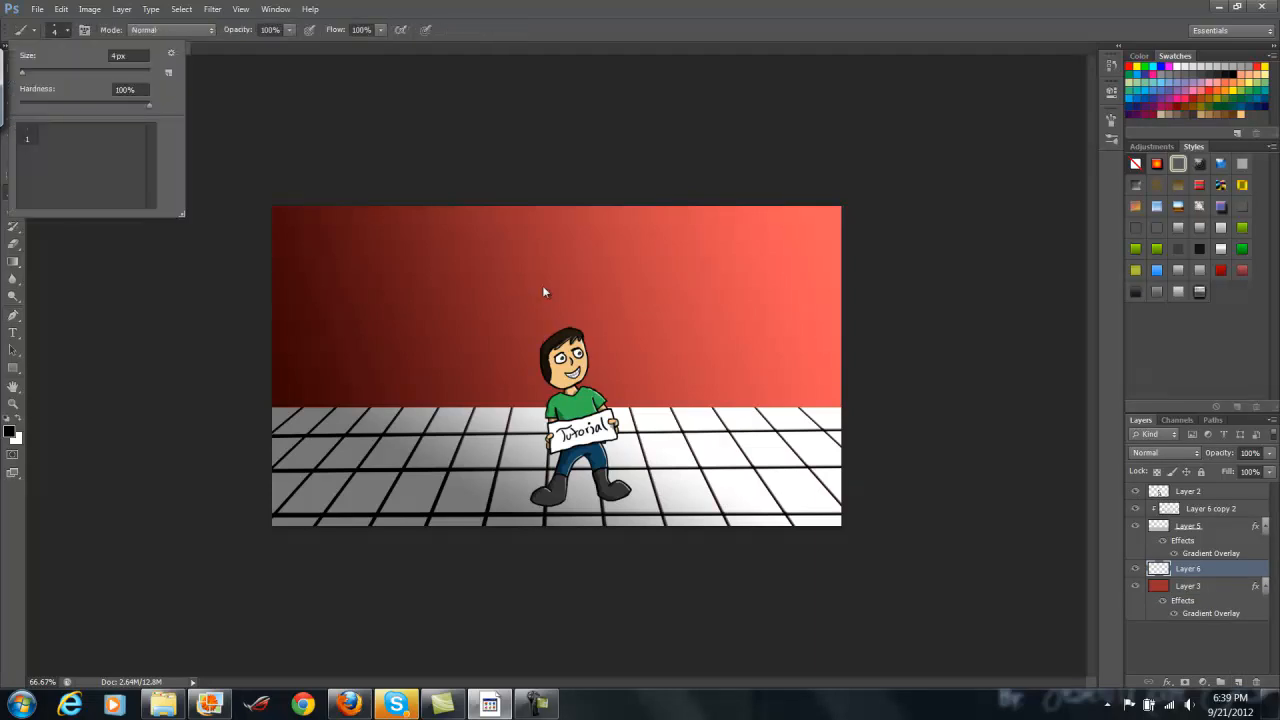
{"action": "left_click", "coordinate": [170, 53]}
{"action": "left_click", "coordinate": [57, 201]}
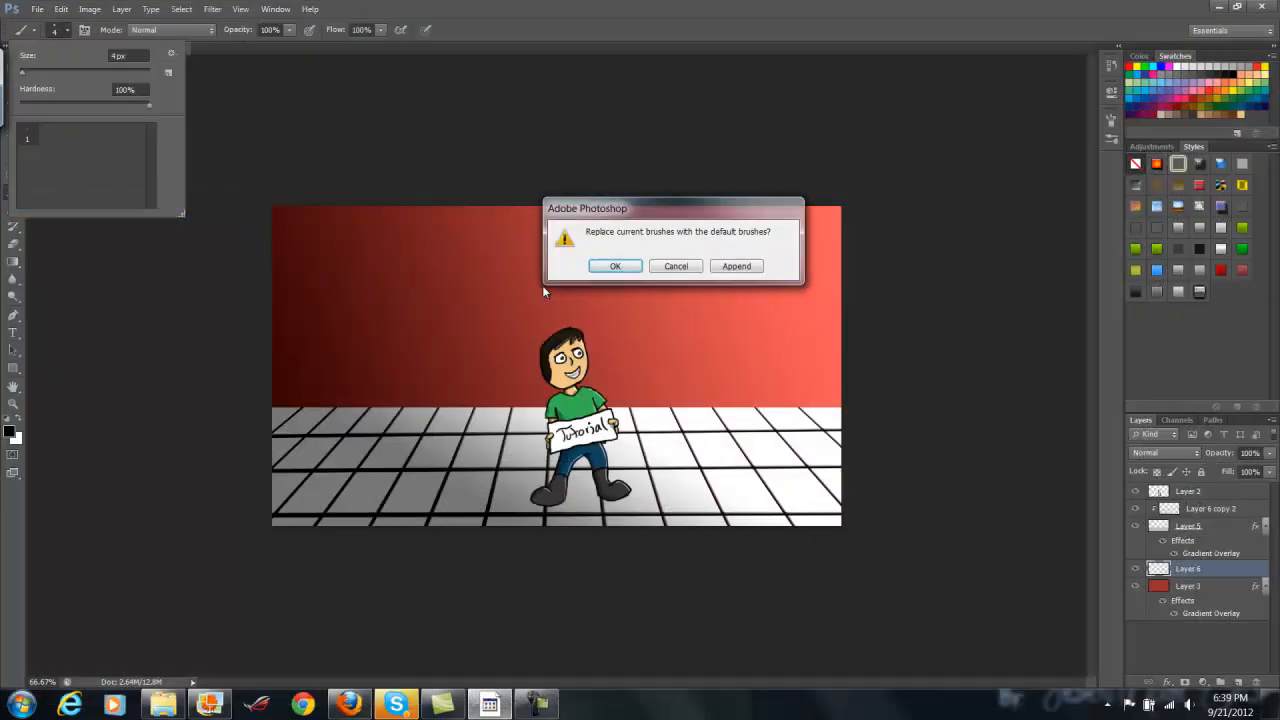
{"action": "key", "text": "Return"}
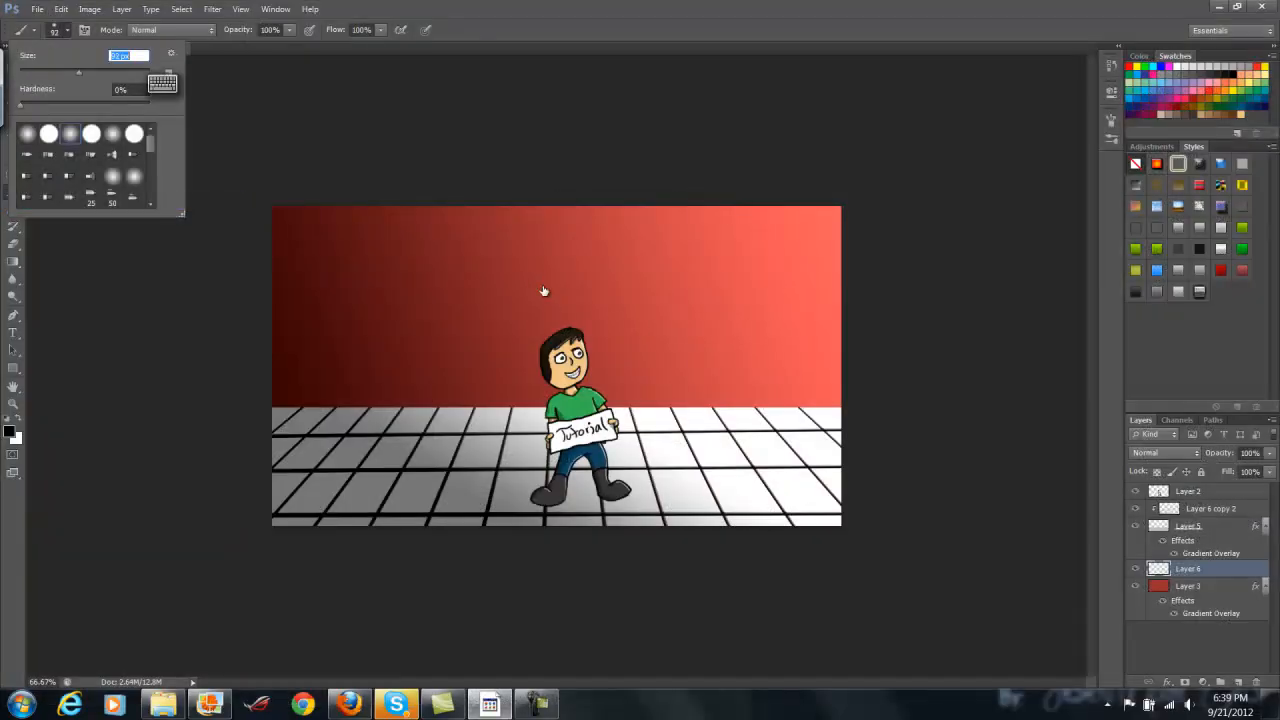
{"action": "type", "text": "152"}
{"action": "key", "text": "Return"}
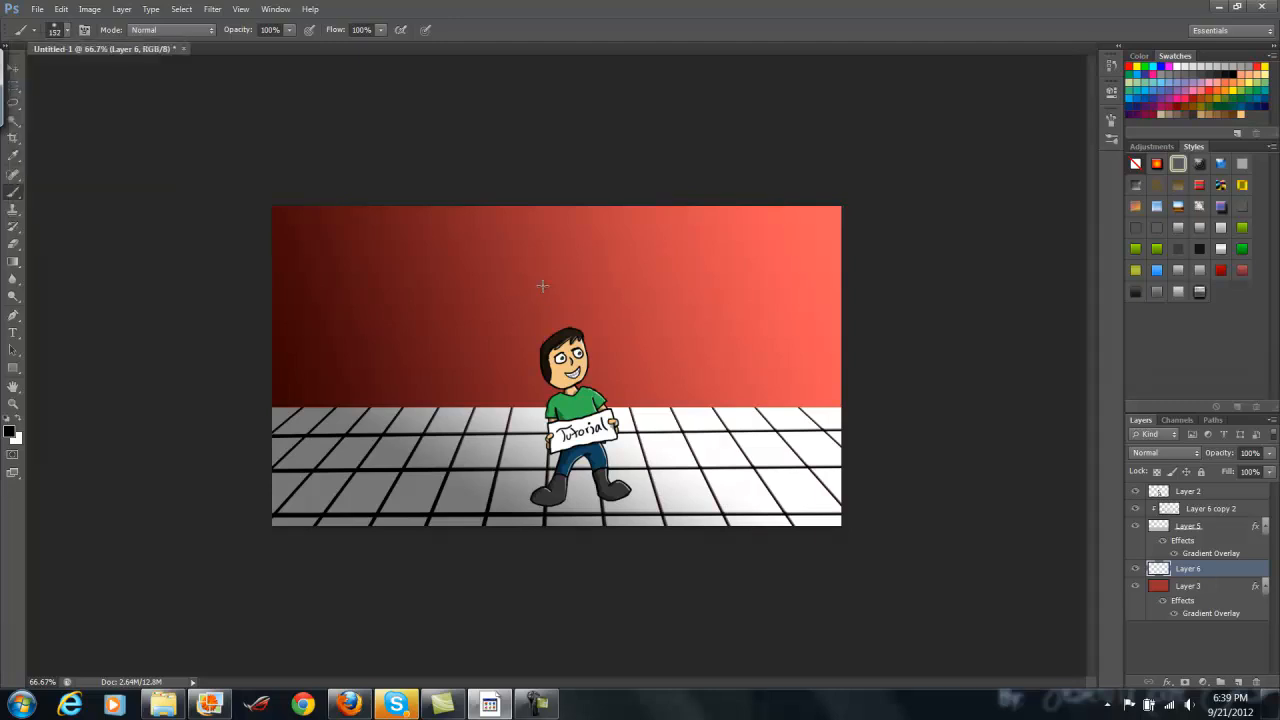
Try painting a soft black shadow along the base of the red wall with the 152 px brush
{"action": "left_click_drag", "start_coordinate": [248, 424], "coordinate": [848, 400]}
{"action": "key", "text": "ctrl+z"}
{"action": "left_click_drag", "start_coordinate": [250, 405], "coordinate": [850, 396]}
{"action": "key", "text": "ctrl+z"}
{"action": "left_click_drag", "start_coordinate": [255, 400], "coordinate": [850, 392]}
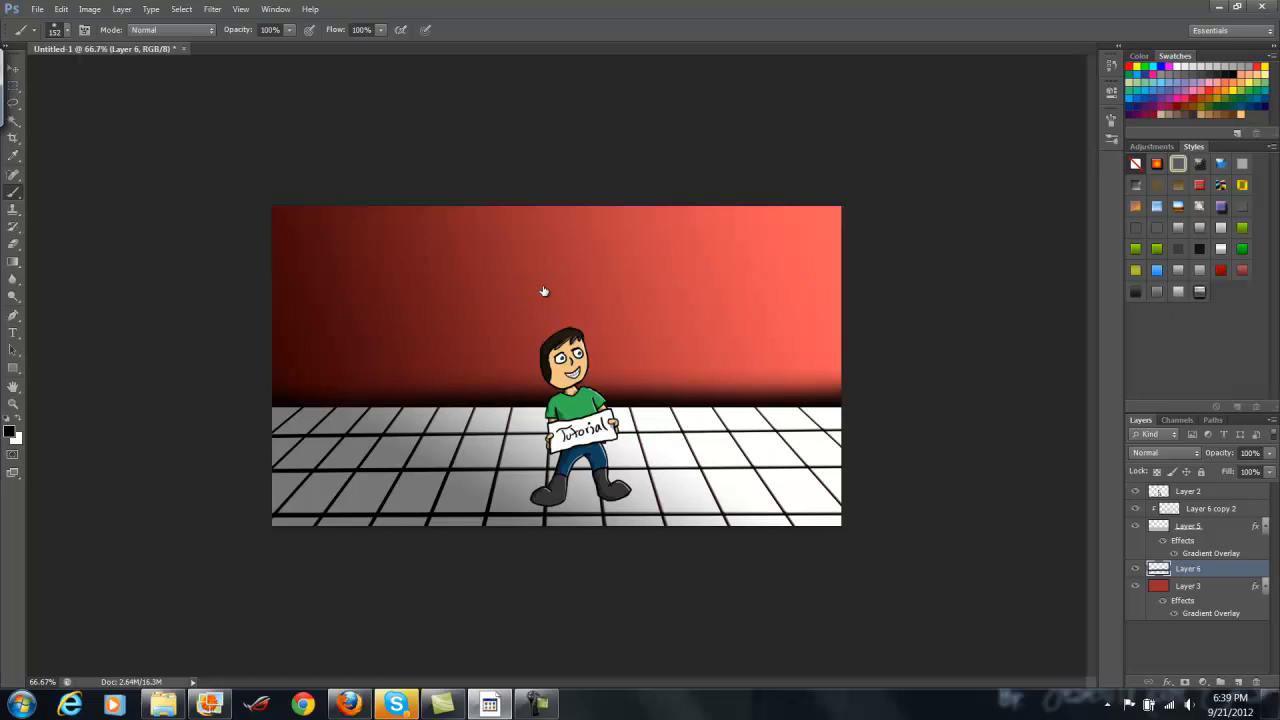
{"action": "key", "text": "ctrl+z"}
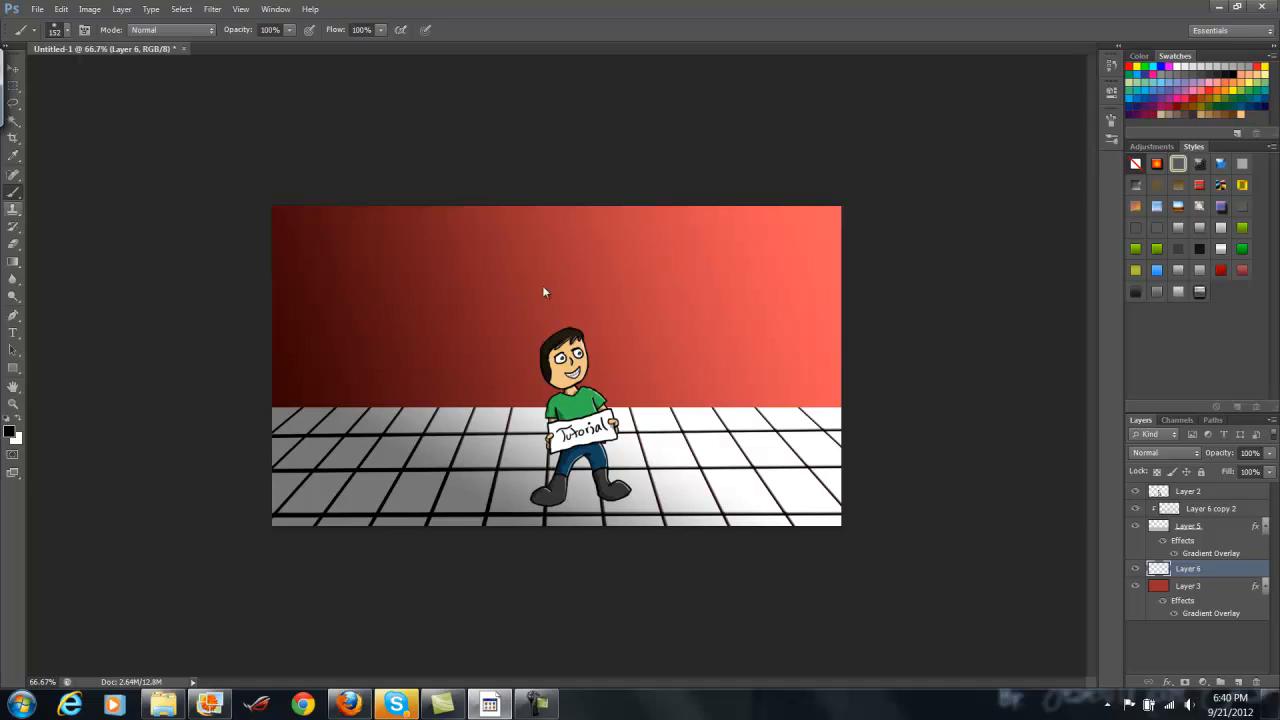
Enlarge the soft brush to 380 px and paint a black shadow along the base of the red wall on Layer 6
{"action": "left_click", "coordinate": [67, 30]}
{"action": "left_click_drag", "start_coordinate": [103, 72], "coordinate": [126, 72]}
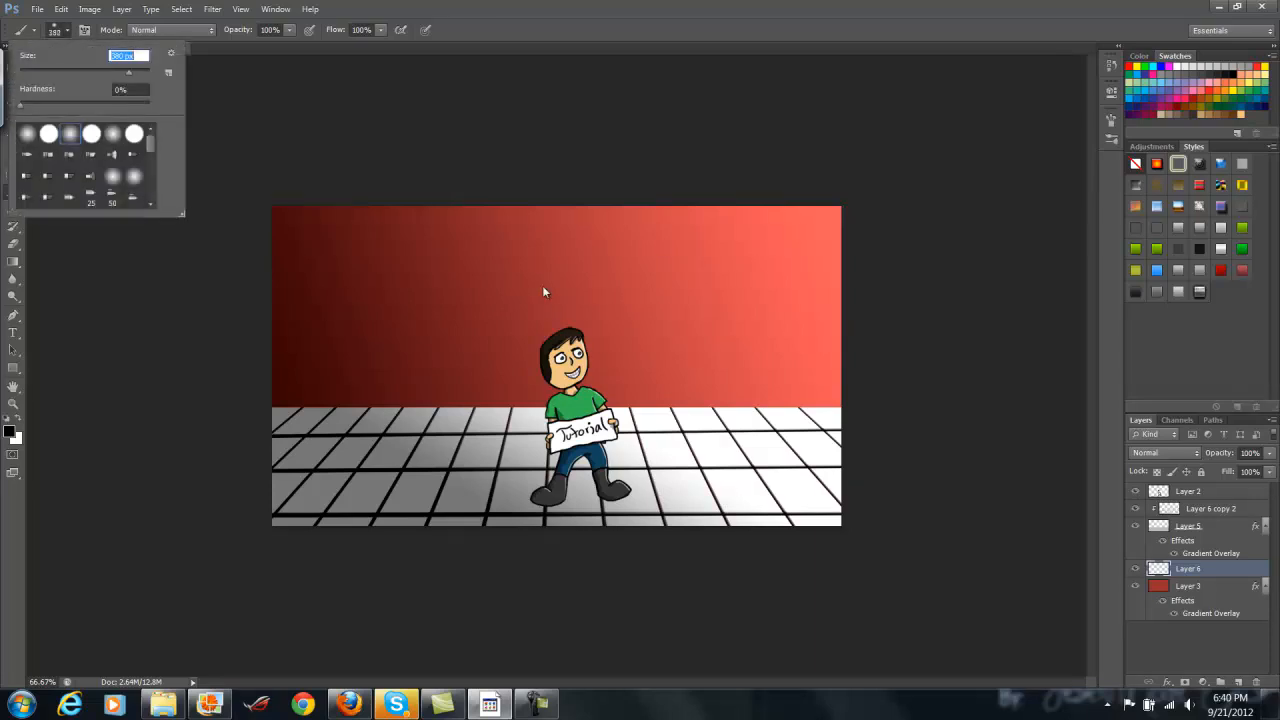
{"action": "left_click_drag", "start_coordinate": [264, 420], "coordinate": [284, 420]}
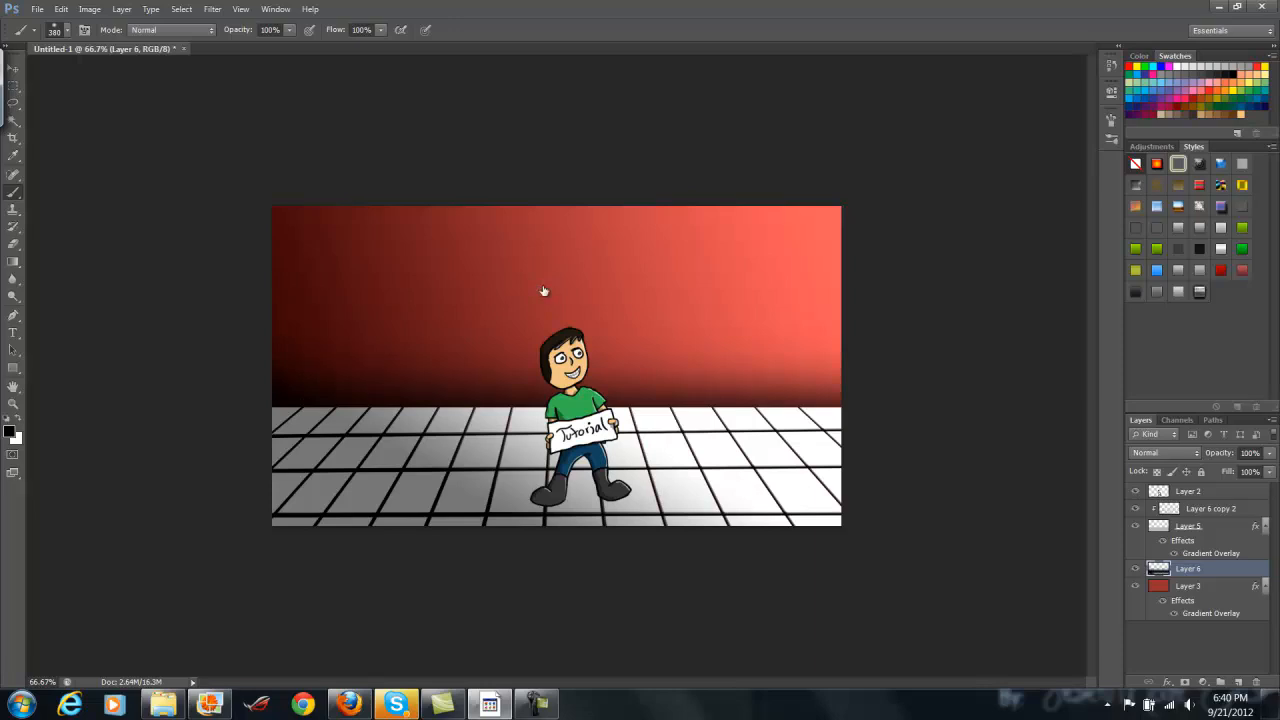
Try painting a black shadow over the floor's back left corner directly on Layer 5
{"action": "key", "text": "alt+bracketright"}
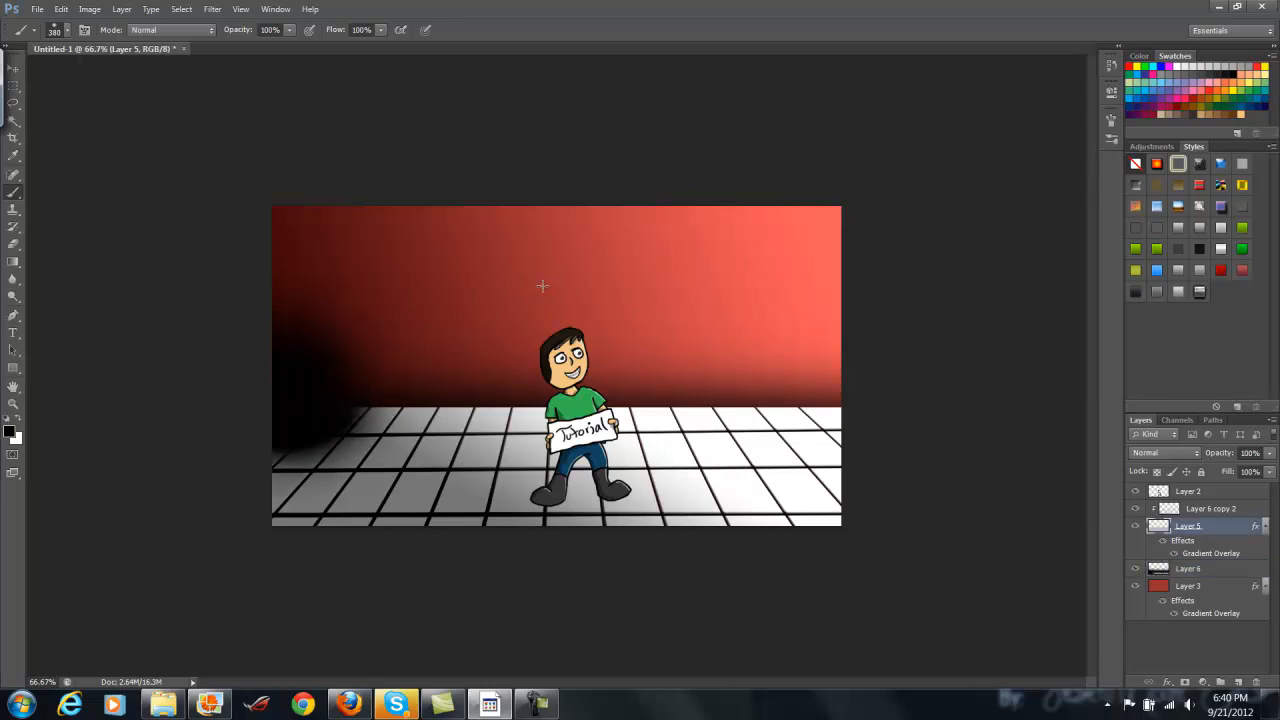
{"action": "key", "text": "alt+bracketleft"}
{"action": "left_click_drag", "start_coordinate": [245, 322], "coordinate": [508, 325]}
{"action": "key", "text": "ctrl+z"}
Add a new layer clipped to Layer 5, directly beneath the grid lines, for the floor shadow
{"action": "key", "text": "alt+bracketright"}
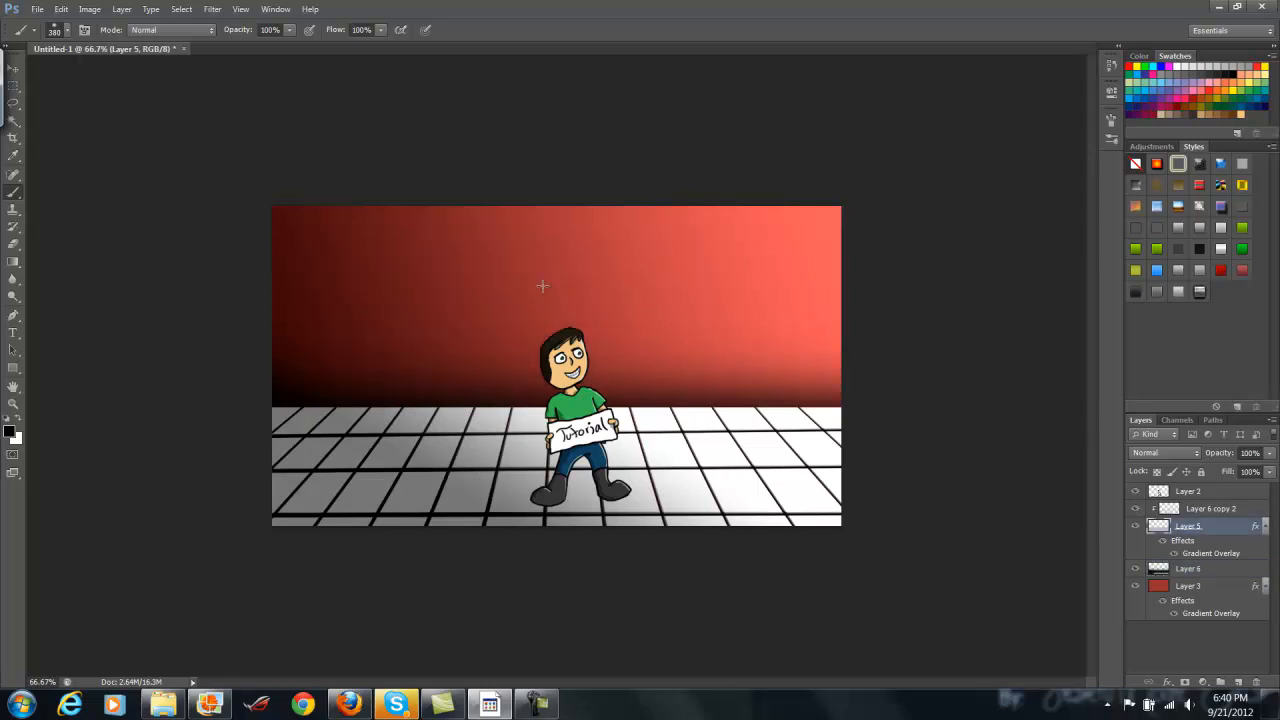
{"action": "key", "text": "ctrl+shift+alt+n"}
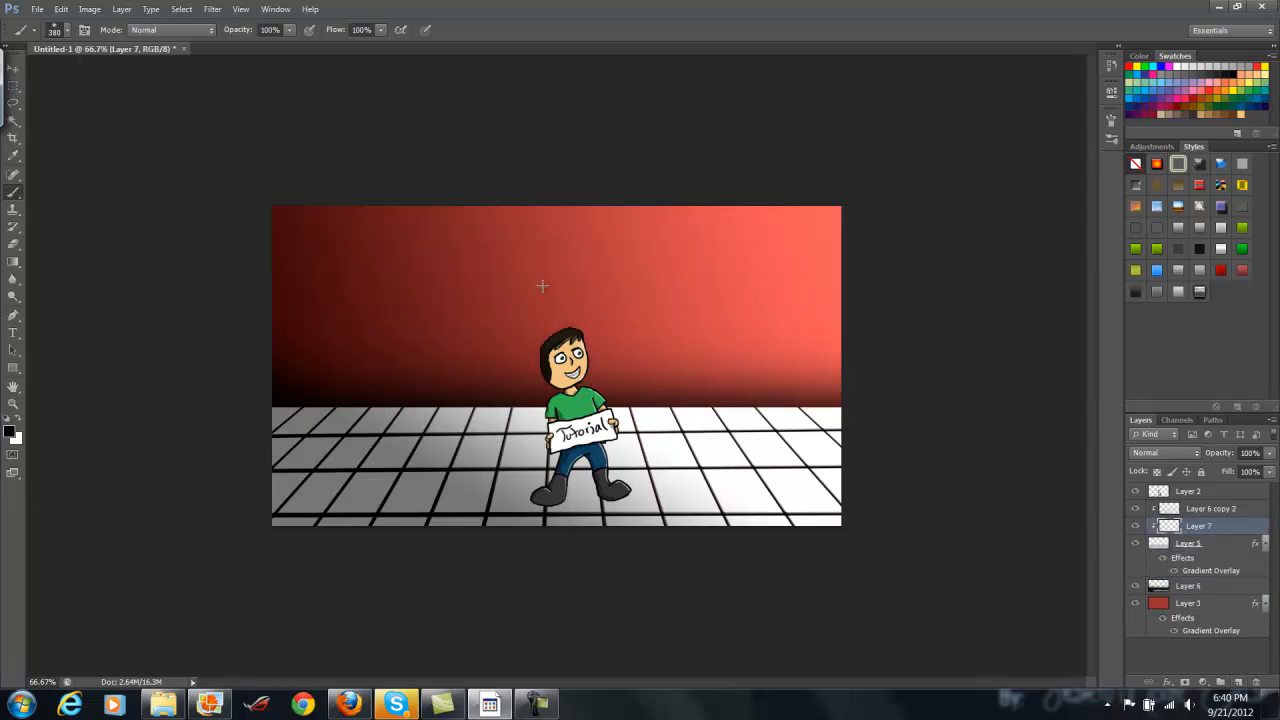
Try several soft black strokes along the floor's back edge on Layer 7, undoing them each time
{"action": "left_click_drag", "start_coordinate": [272, 390], "coordinate": [325, 372]}
{"action": "key", "text": "ctrl+z"}
{"action": "left_click_drag", "start_coordinate": [245, 335], "coordinate": [435, 332]}
{"action": "left_click_drag", "start_coordinate": [275, 348], "coordinate": [590, 312]}
{"action": "key", "text": "ctrl+z"}
{"action": "key", "text": "ctrl+z"}
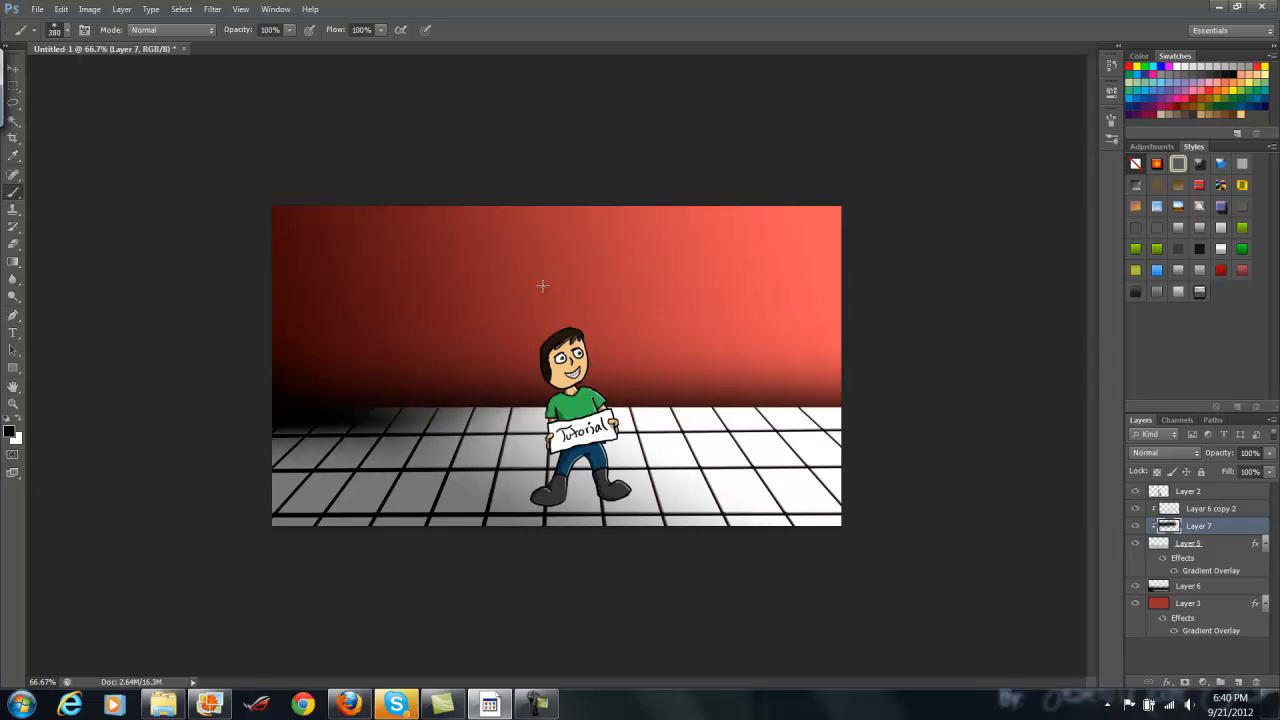
{"action": "key", "text": "ctrl+z"}
{"action": "key", "text": "ctrl+z"}
Paint a soft black shadow over the floor's left side and back edge on Layer 7, and lower its opacity to about 26%
{"action": "mouse_move", "coordinate": [270, 342]}
{"action": "left_mouse_down"}
{"action": "mouse_move", "coordinate": [655, 325]}
{"action": "mouse_move", "coordinate": [745, 304]}
{"action": "left_mouse_up"}
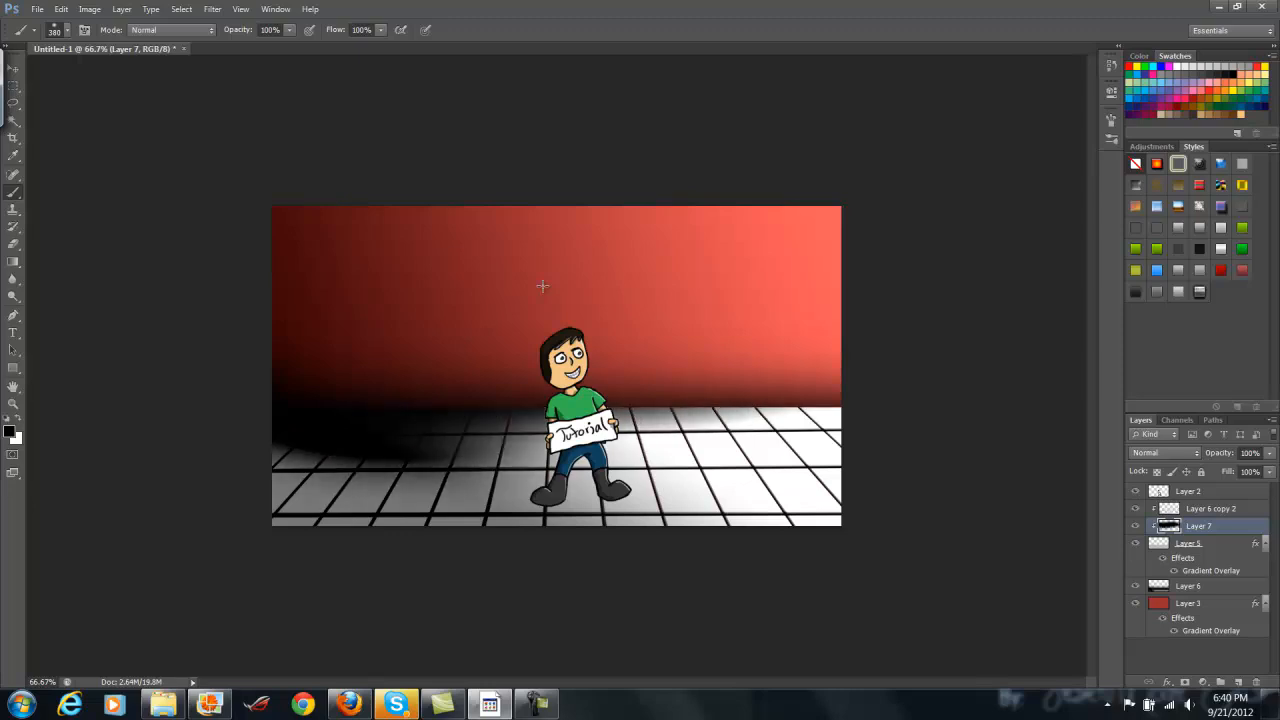
{"action": "mouse_move", "coordinate": [262, 385]}
{"action": "left_mouse_down"}
{"action": "mouse_move", "coordinate": [275, 415]}
{"action": "mouse_move", "coordinate": [690, 345]}
{"action": "left_mouse_up"}
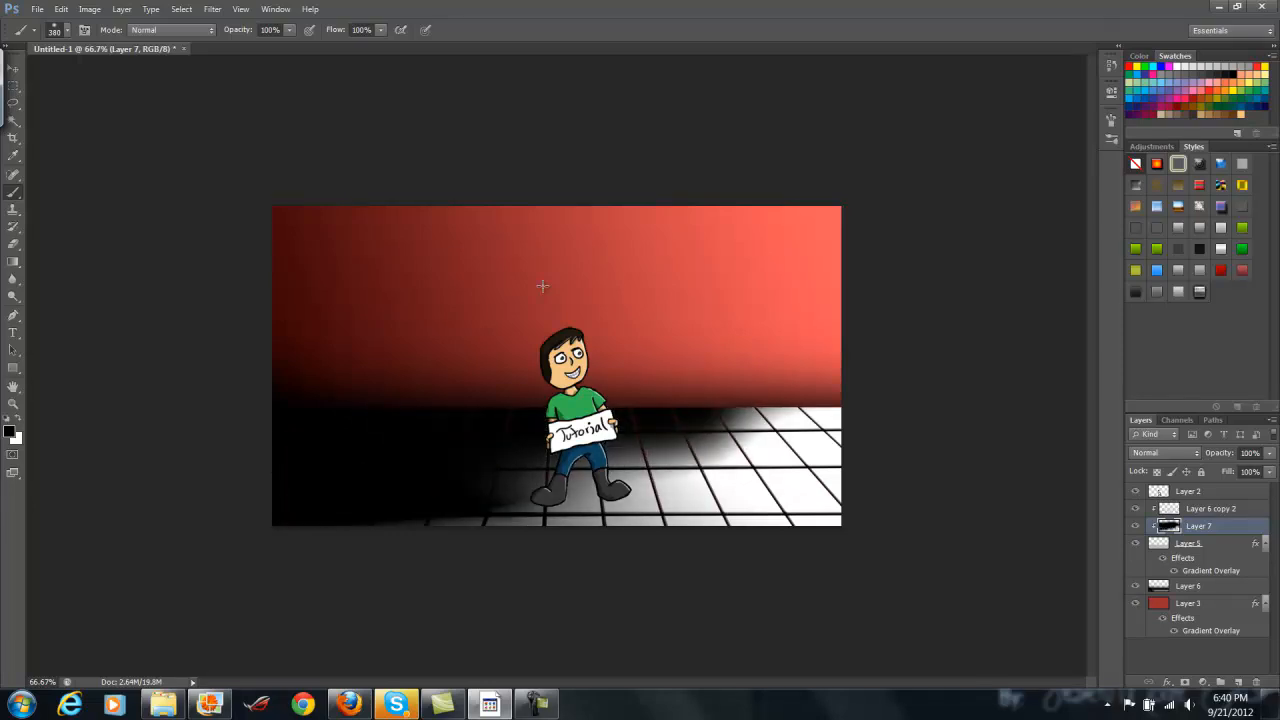
{"action": "left_click", "coordinate": [1270, 453]}
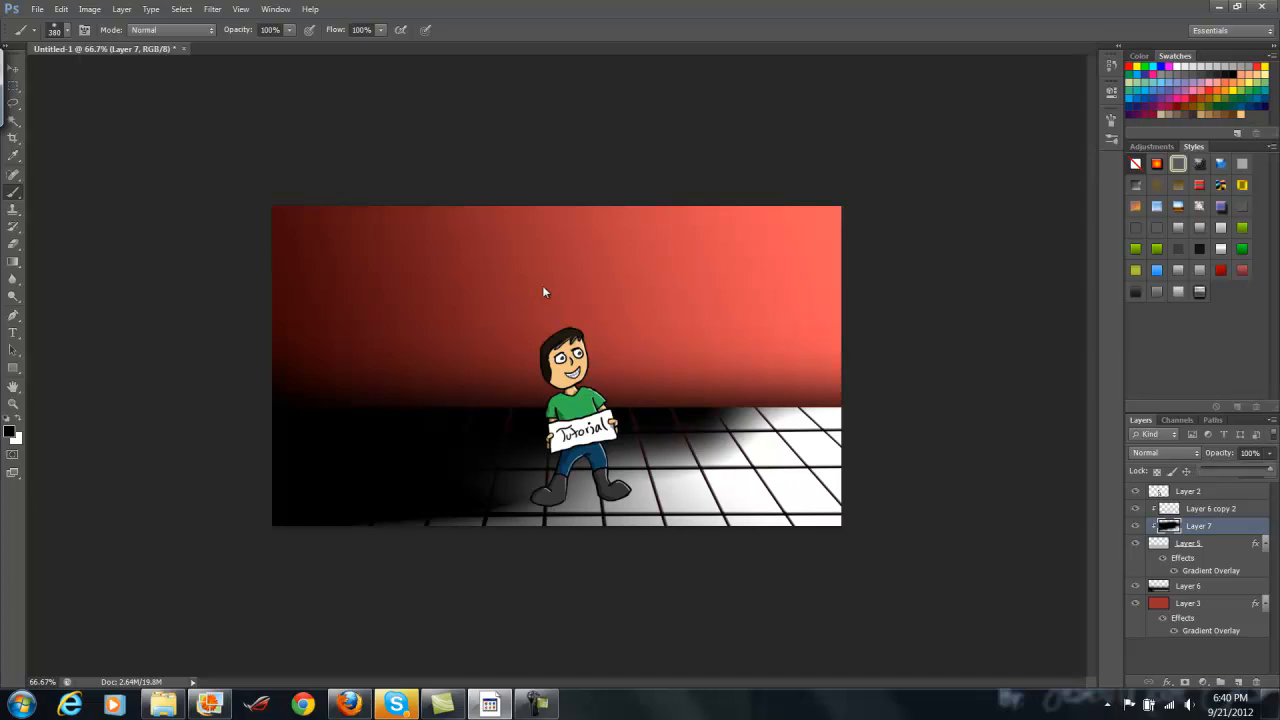
{"action": "left_click_drag", "start_coordinate": [1262, 470], "coordinate": [1217, 470]}
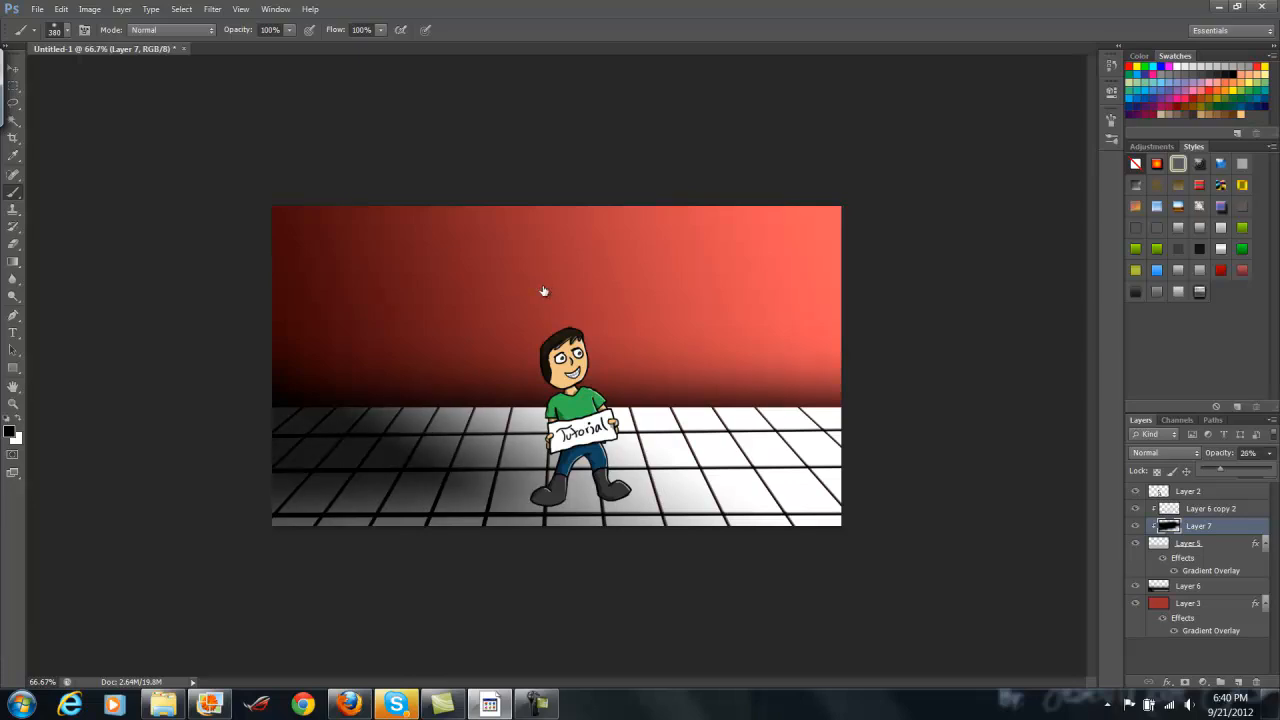
Duplicate the character layer, Layer 2
{"action": "left_click", "coordinate": [1198, 543]}
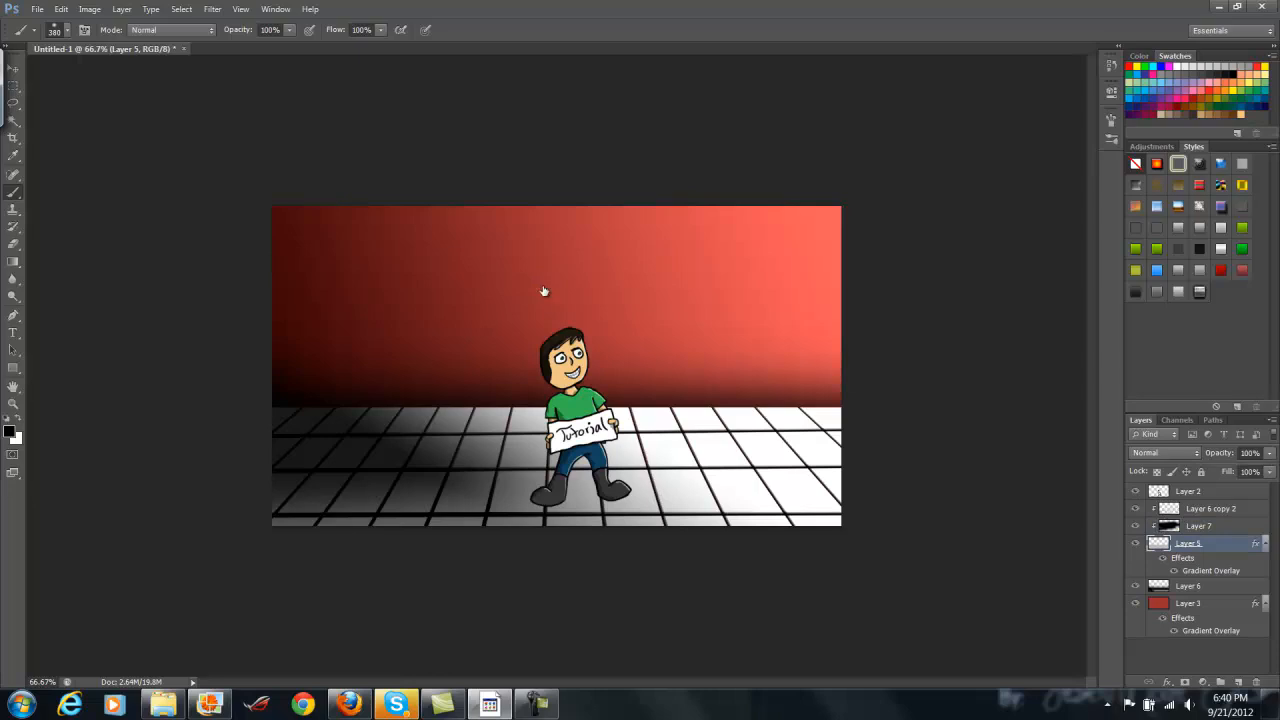
{"action": "left_click", "coordinate": [1188, 491]}
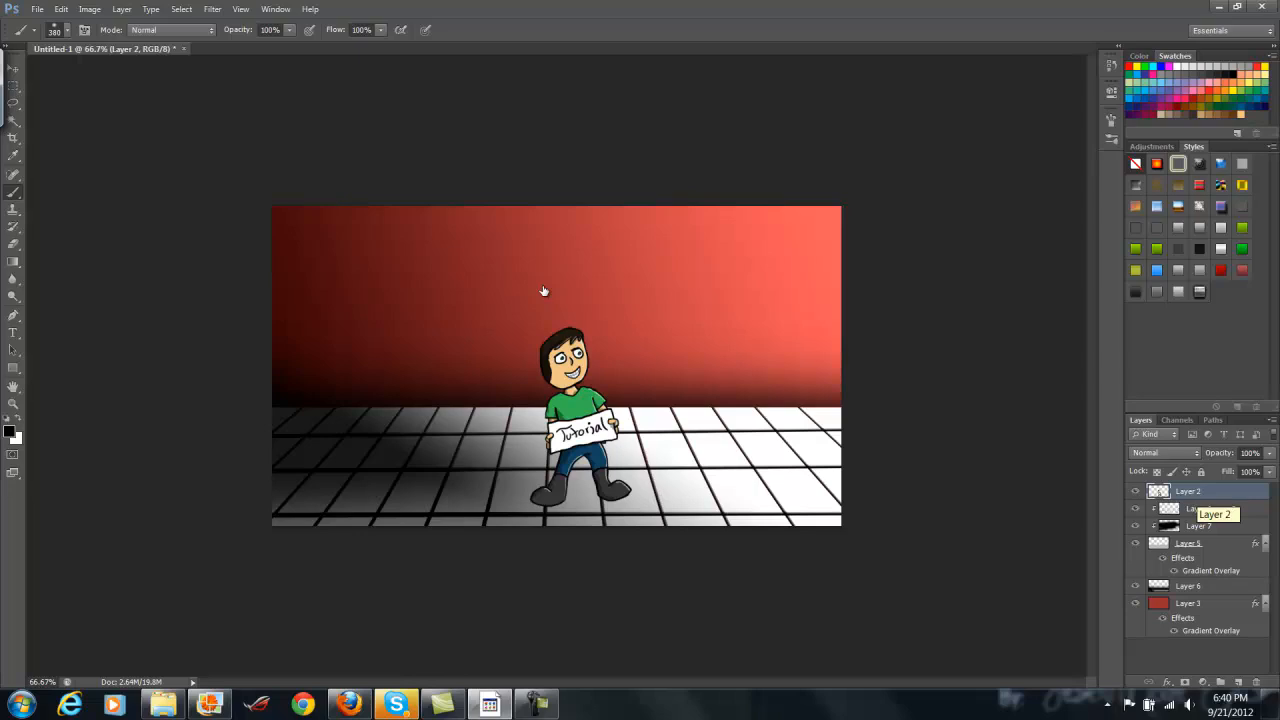
{"action": "key", "text": "ctrl+j"}
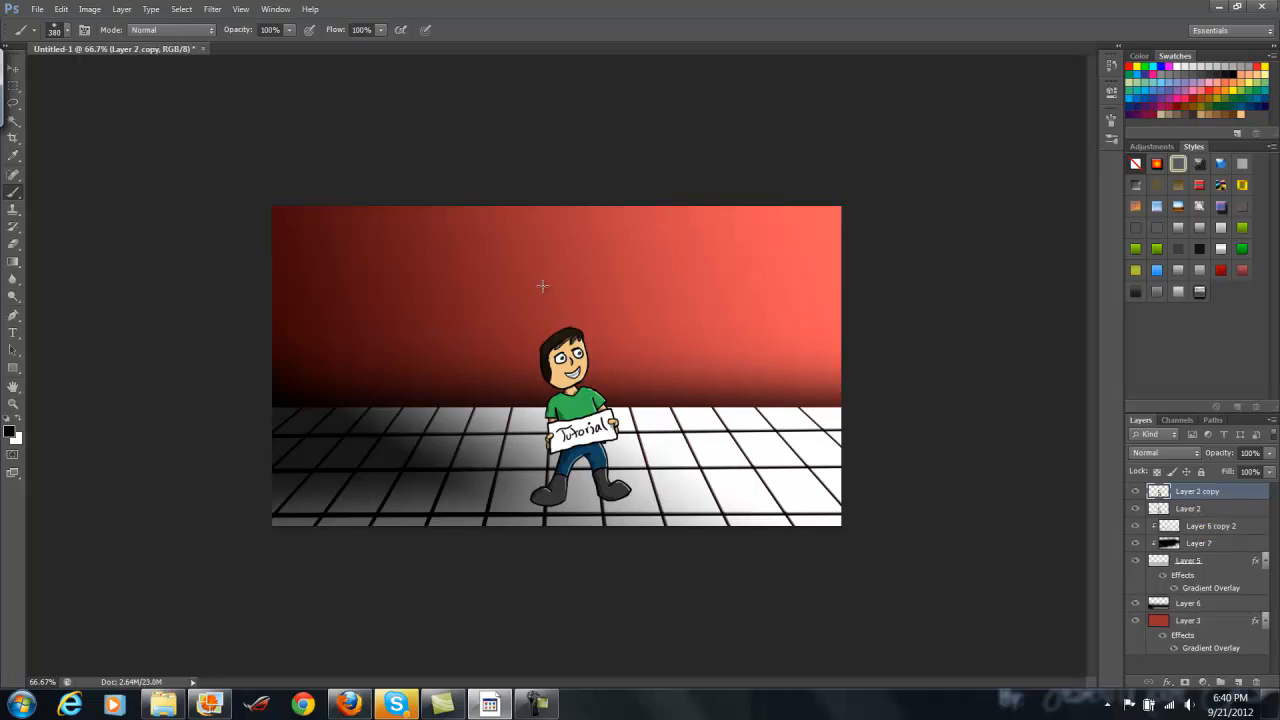
Apply a solid black Color Overlay layer style to Layer 2 copy, setting the overlay's red value to 0
{"action": "right_click", "coordinate": [1197, 491]}
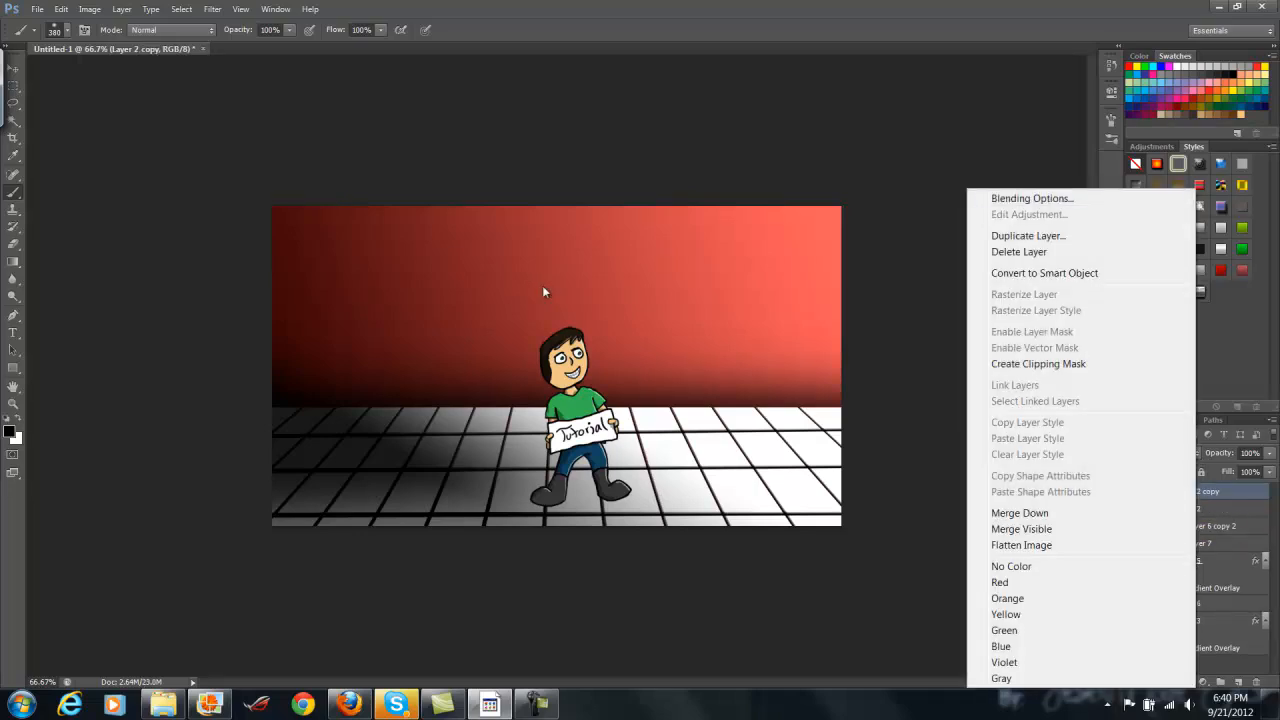
{"action": "left_click", "coordinate": [1033, 198]}
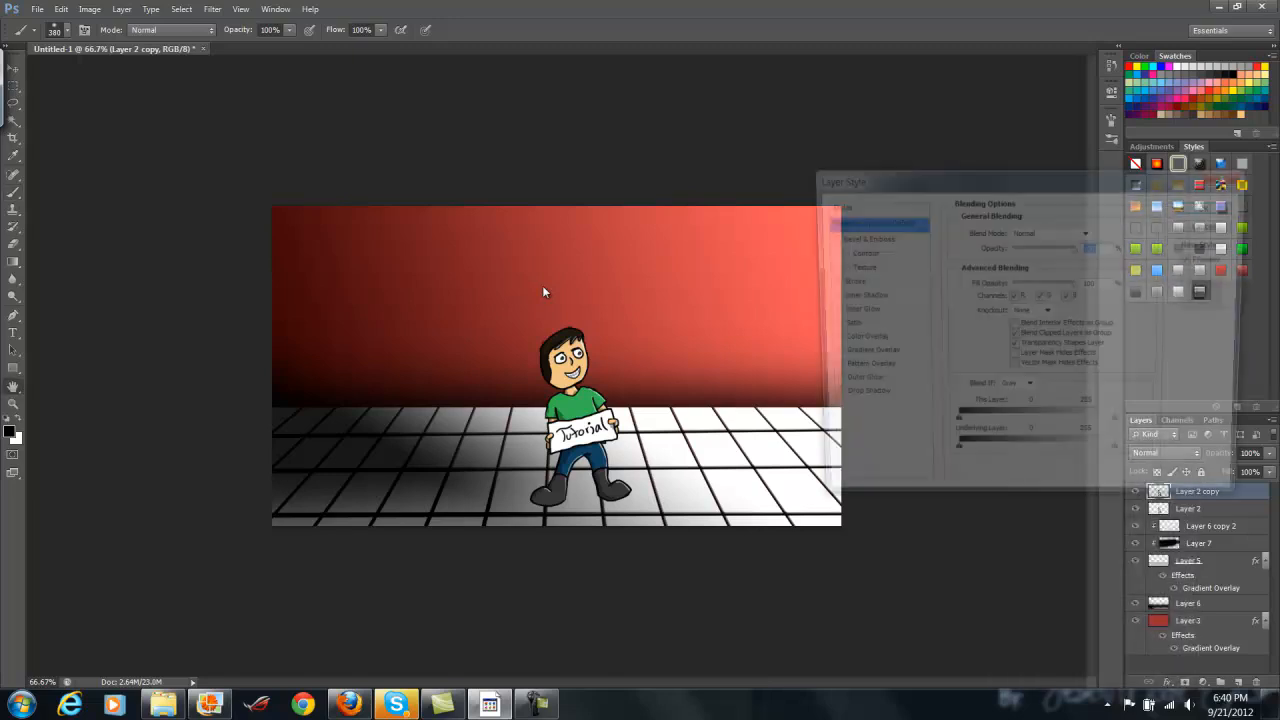
{"action": "left_click", "coordinate": [826, 340]}
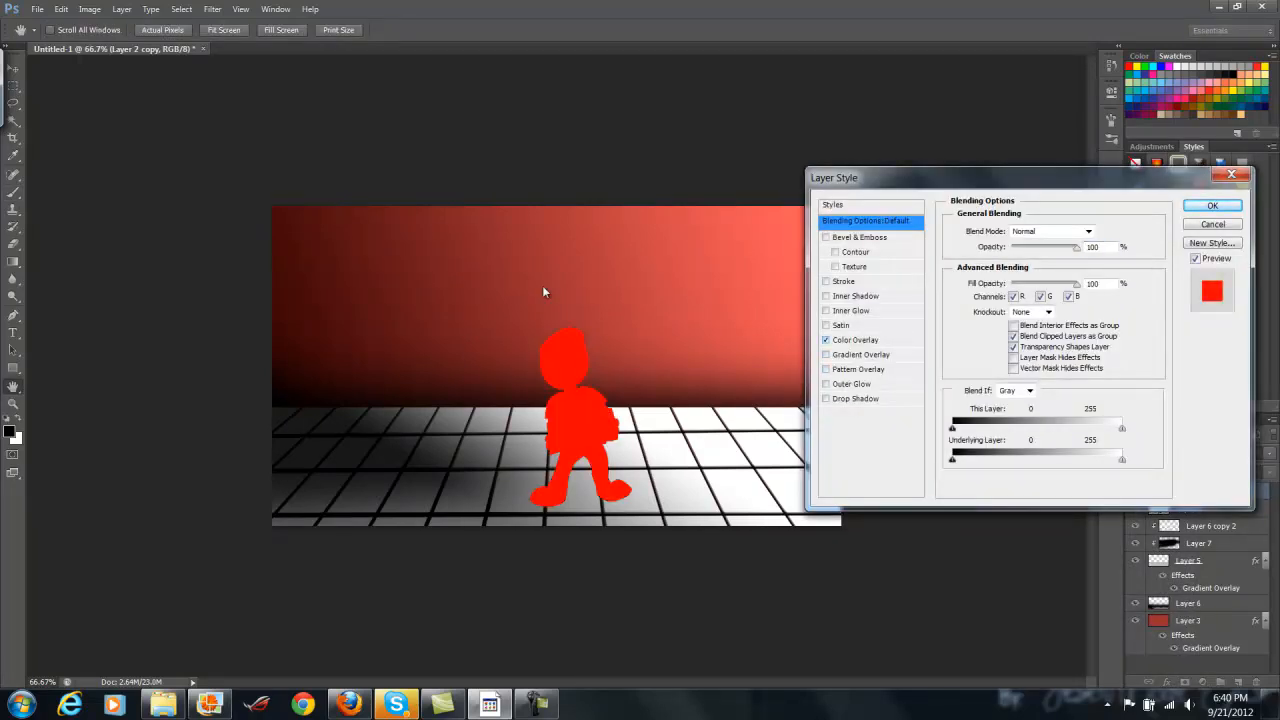
{"action": "left_click", "coordinate": [856, 340]}
{"action": "left_click", "coordinate": [1104, 231]}
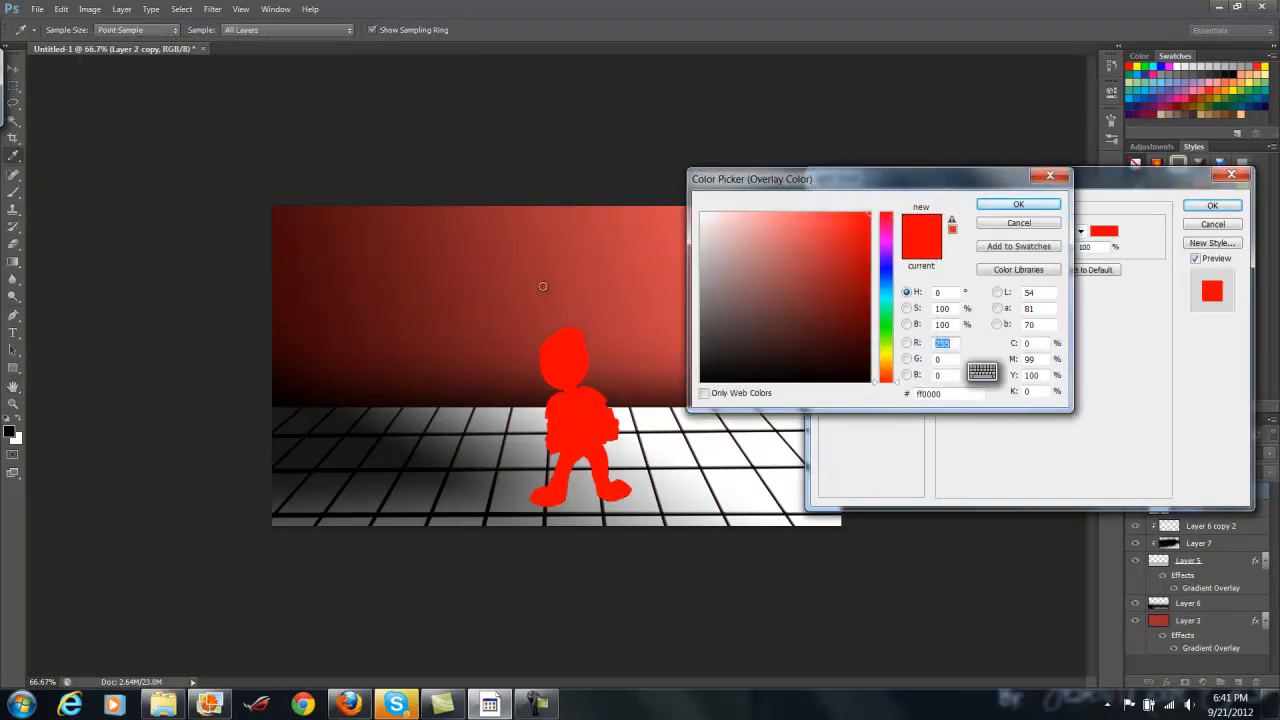
{"action": "type", "text": "0"}
{"action": "key", "text": "Return"}
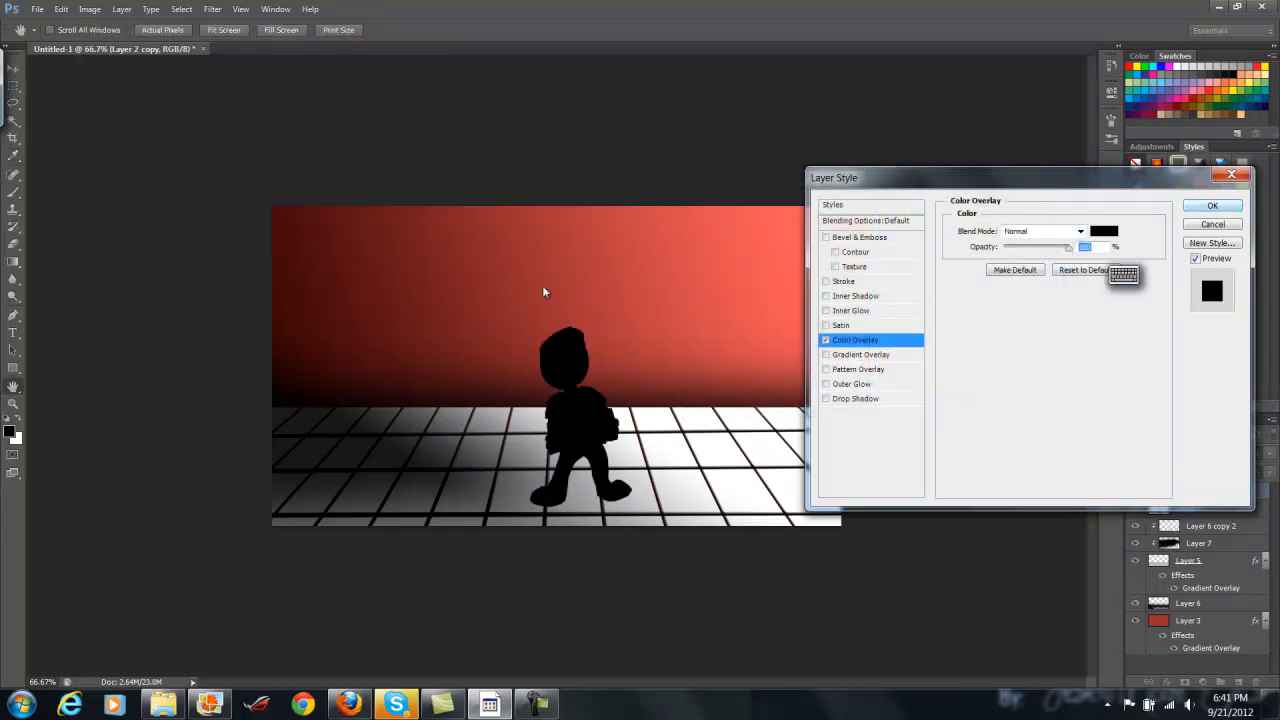
{"action": "key", "text": "Return"}
Place Layer 2 copy beneath Layer 2 and move the black silhouette about 3.1 in left and 0.96 in up from the character
{"action": "key", "text": "ctrl+bracketleft"}
{"action": "key", "text": "ctrl+i"}
{"action": "key", "text": "ctrl+z"}
{"action": "key", "text": "ctrl+t"}
{"action": "key", "text": "alt+e"}
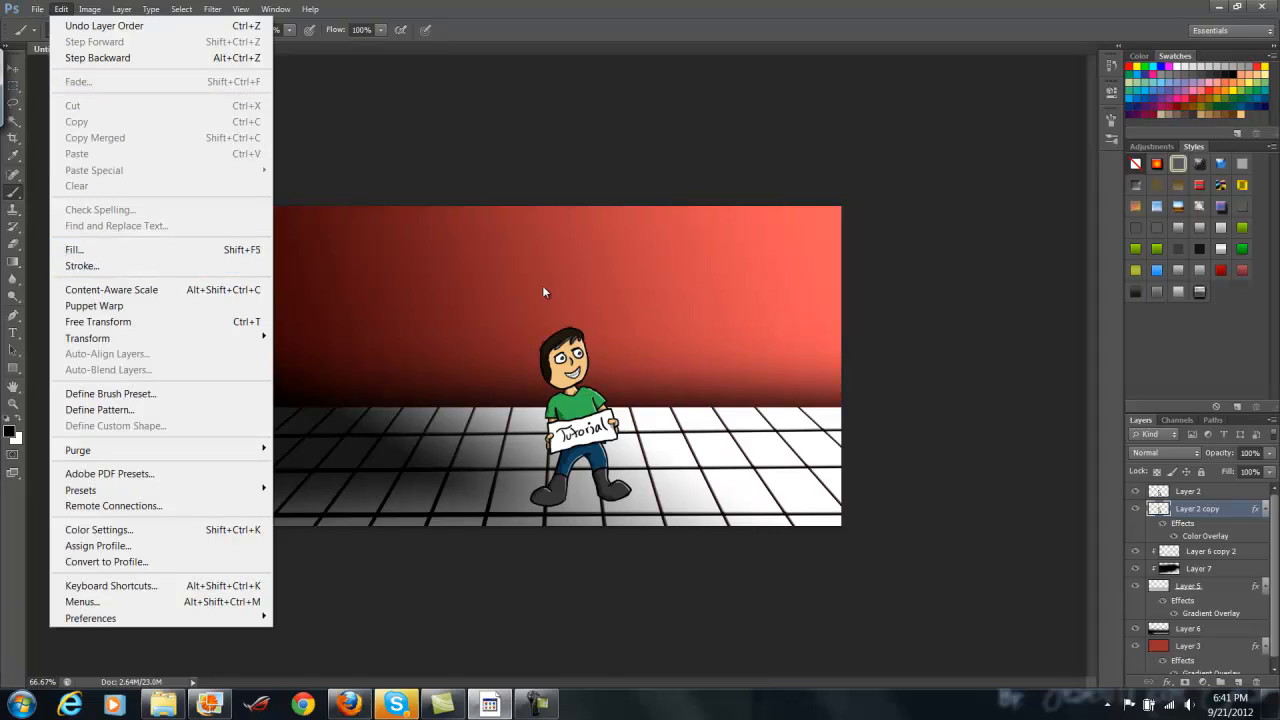
{"action": "key", "text": "Escape"}
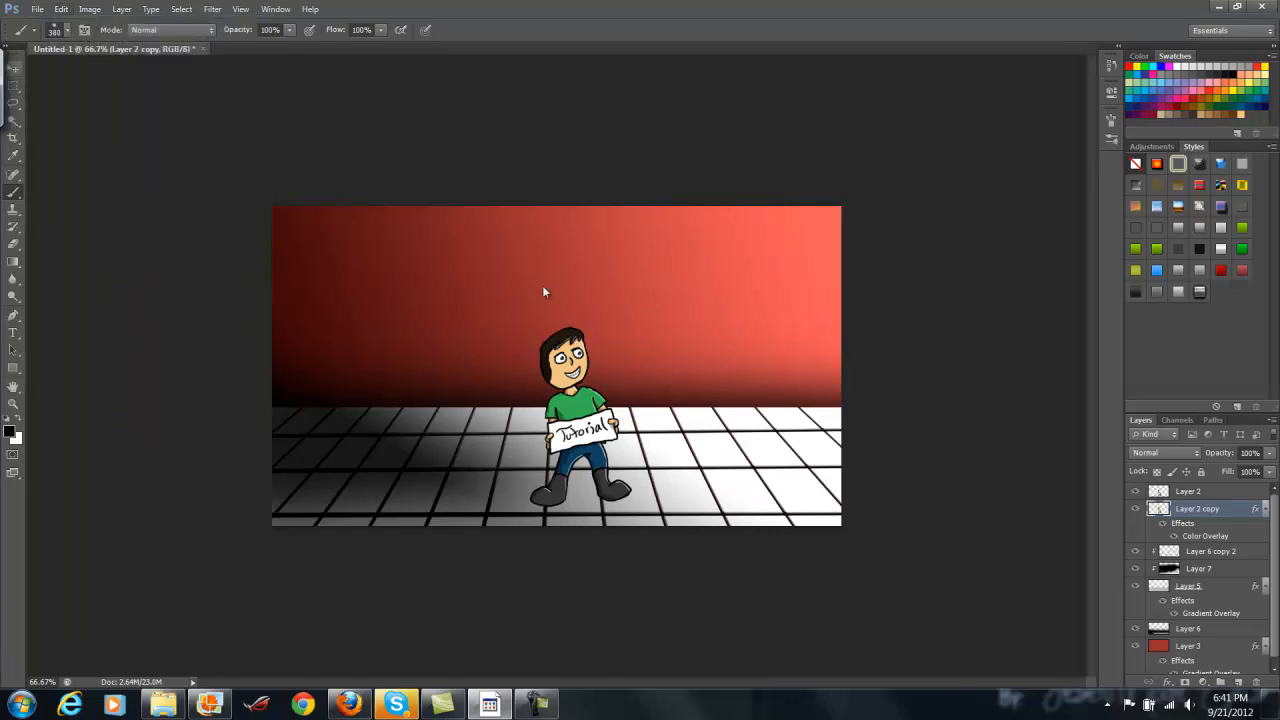
{"action": "key", "text": "v"}
{"action": "mouse_move", "coordinate": [566, 367]}
{"action": "left_mouse_down"}
{"action": "mouse_move", "coordinate": [507, 380]}
{"action": "mouse_move", "coordinate": [562, 366]}
{"action": "mouse_move", "coordinate": [512, 376]}
{"action": "mouse_move", "coordinate": [542, 364]}
{"action": "mouse_move", "coordinate": [472, 360]}
{"action": "left_mouse_up"}
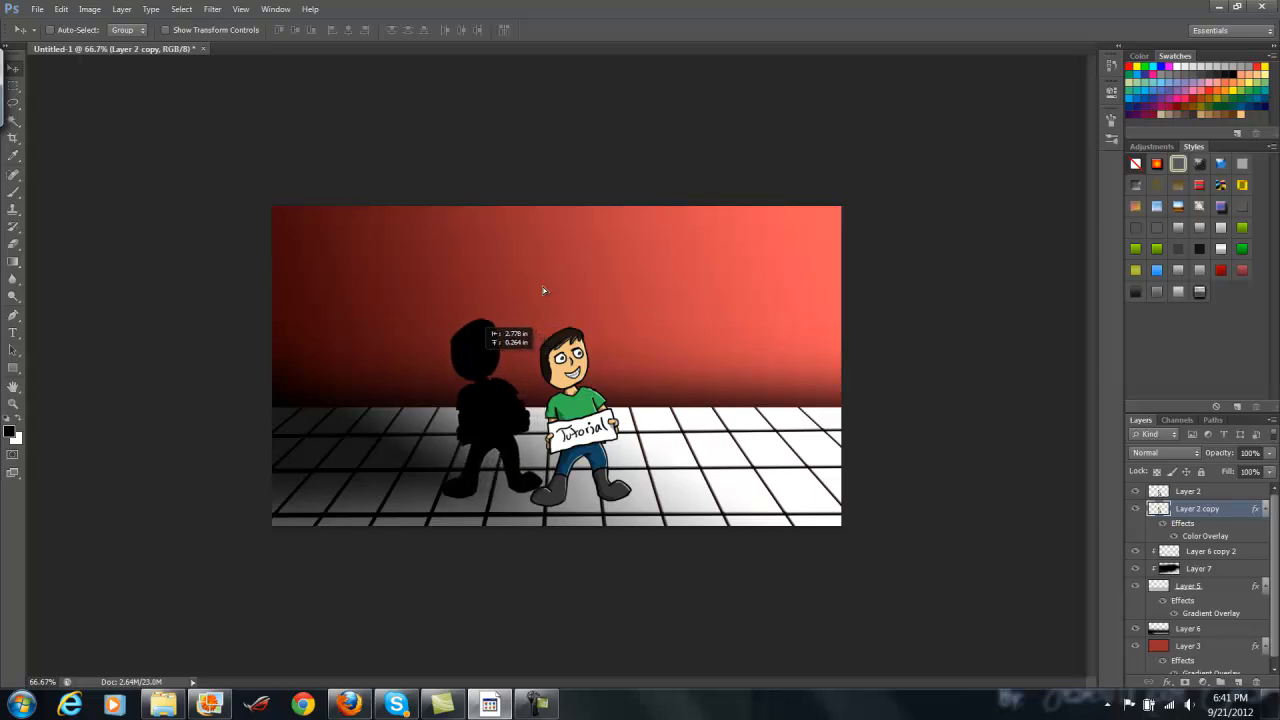
{"action": "left_click_drag", "start_coordinate": [472, 360], "coordinate": [479, 358]}
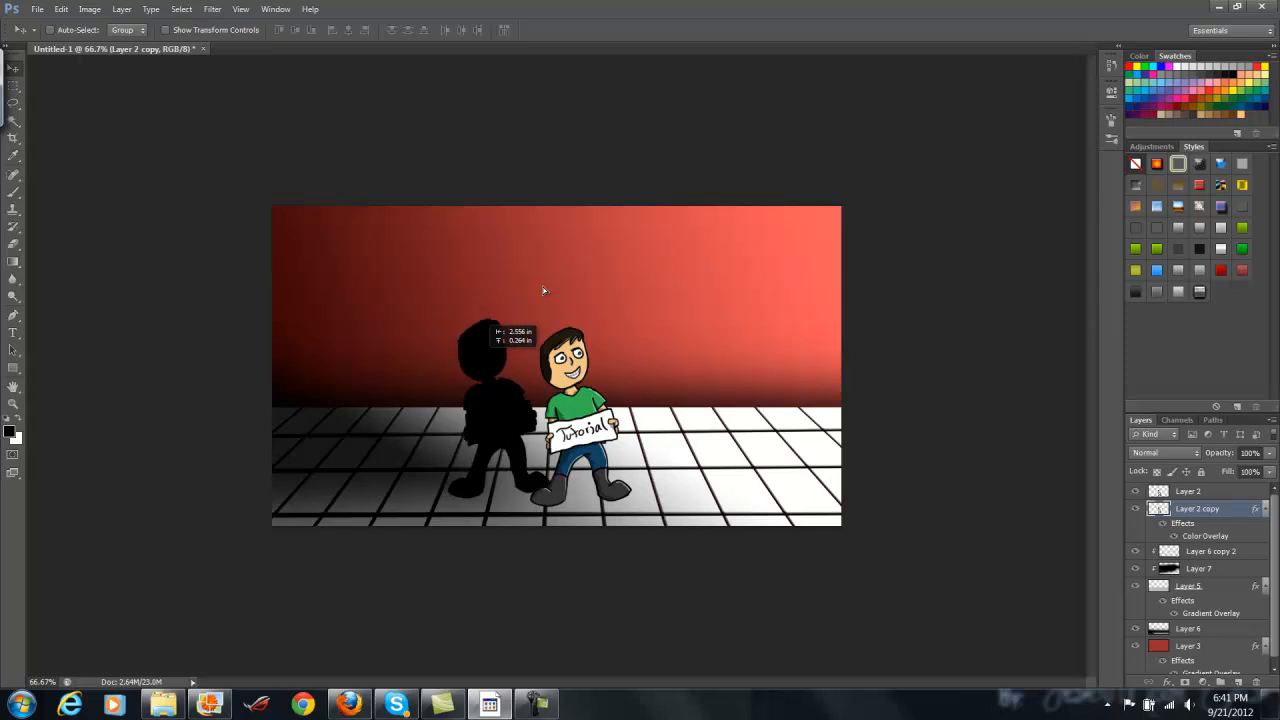
{"action": "left_click_drag", "start_coordinate": [479, 358], "coordinate": [459, 333]}
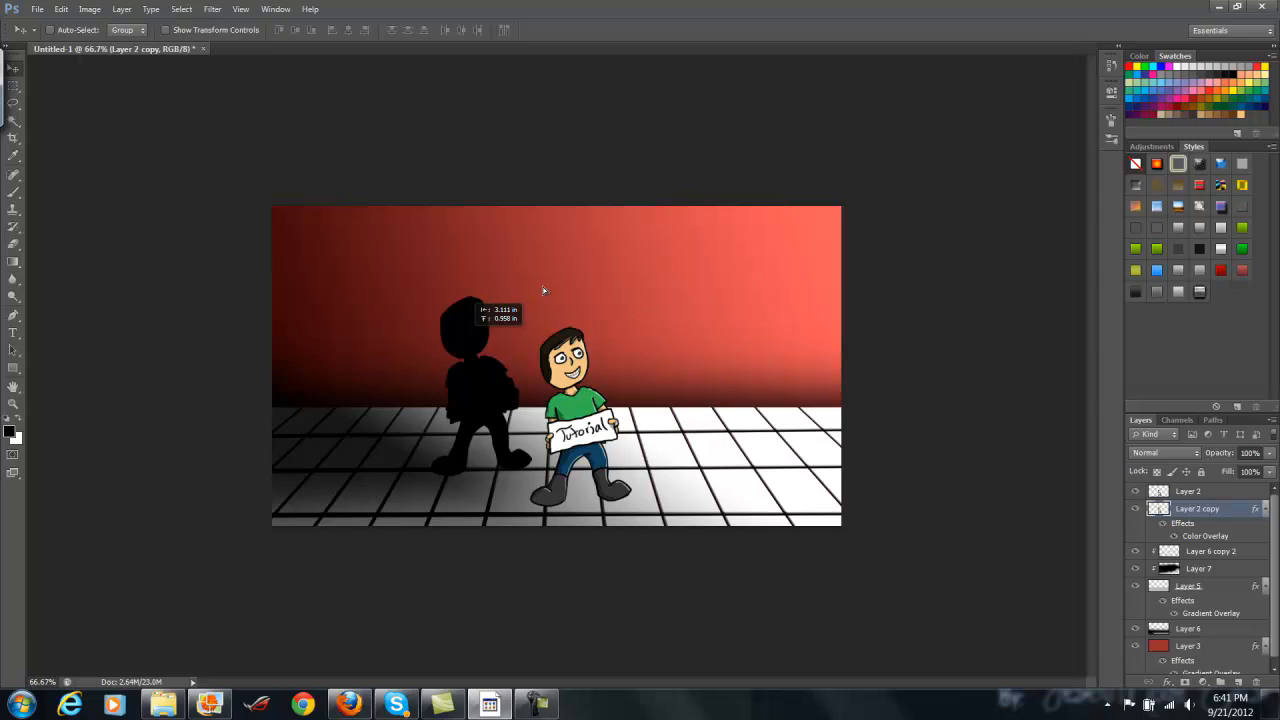
{"action": "left_click_drag", "start_coordinate": [543, 290], "coordinate": [547, 293]}
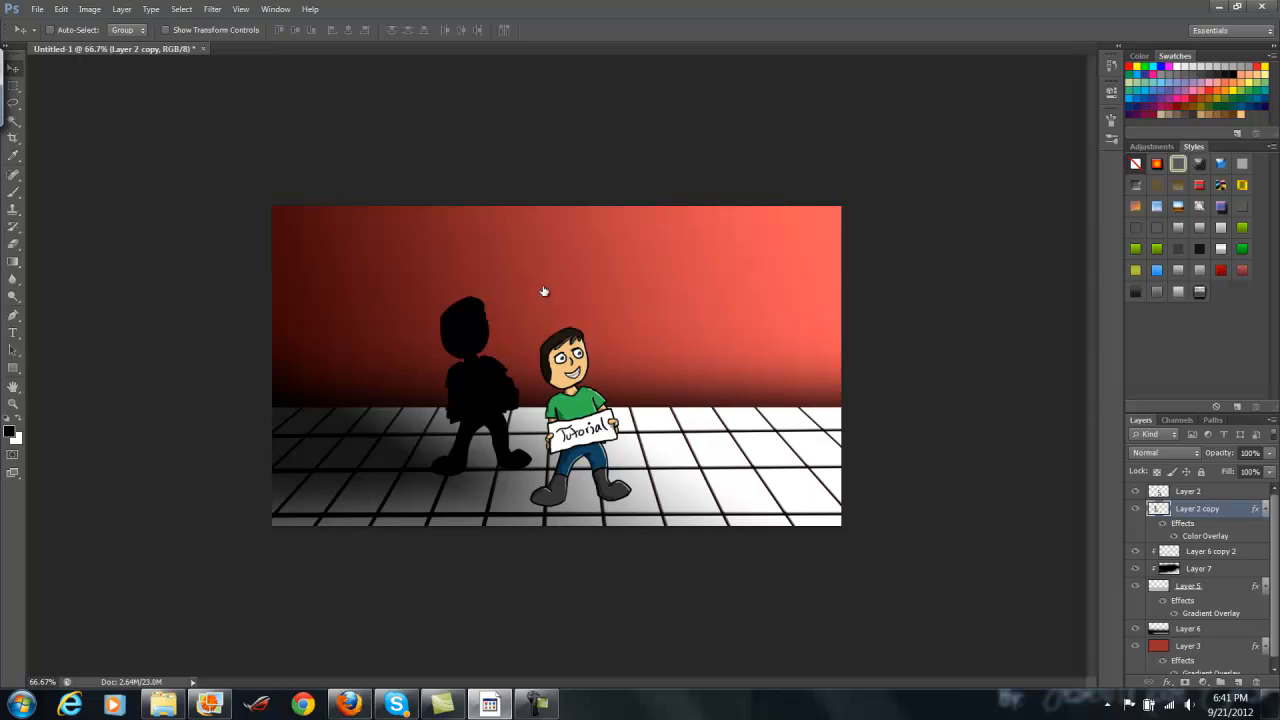
Outline the part of the silhouette lying on the floor with a four-cornered Pen path and convert it to a selection
{"action": "key", "text": "p"}
{"action": "left_click", "coordinate": [546, 406]}
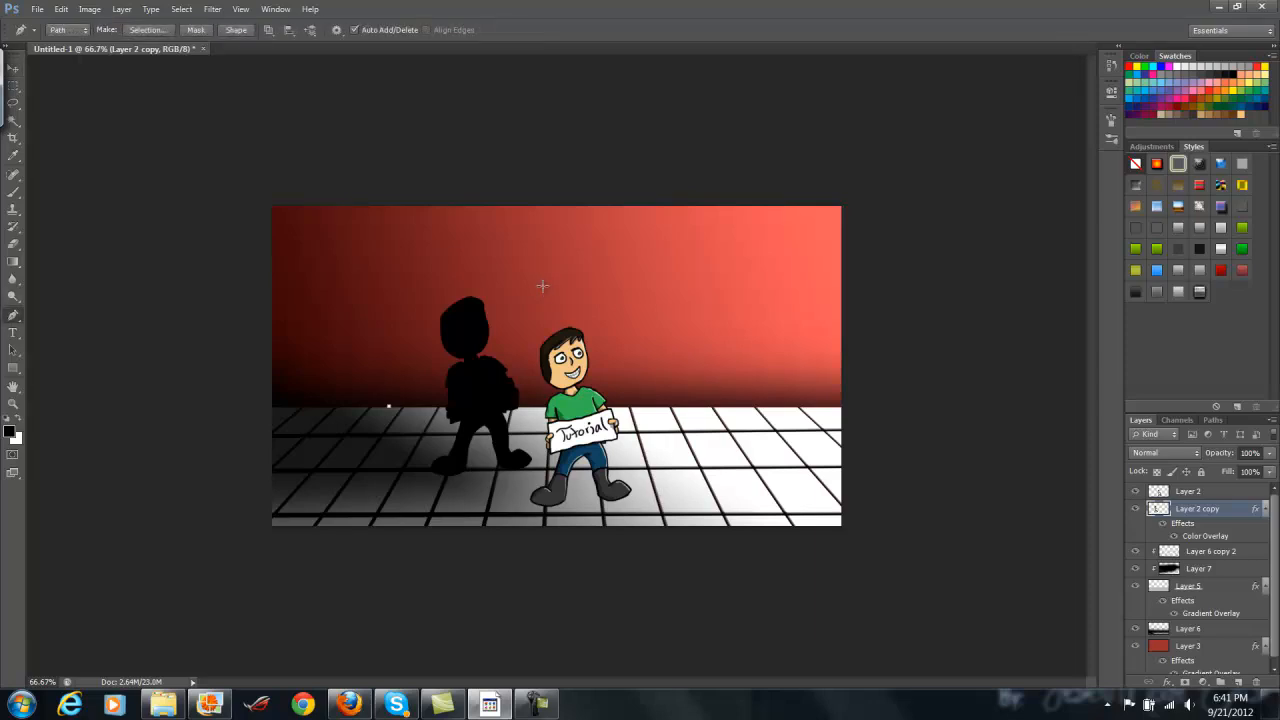
{"action": "left_click", "coordinate": [593, 513]}
{"action": "left_click", "coordinate": [379, 499]}
{"action": "left_click", "coordinate": [389, 406]}
{"action": "right_click", "coordinate": [542, 286]}
{"action": "key", "text": "Up"}
{"action": "key", "text": "Up"}
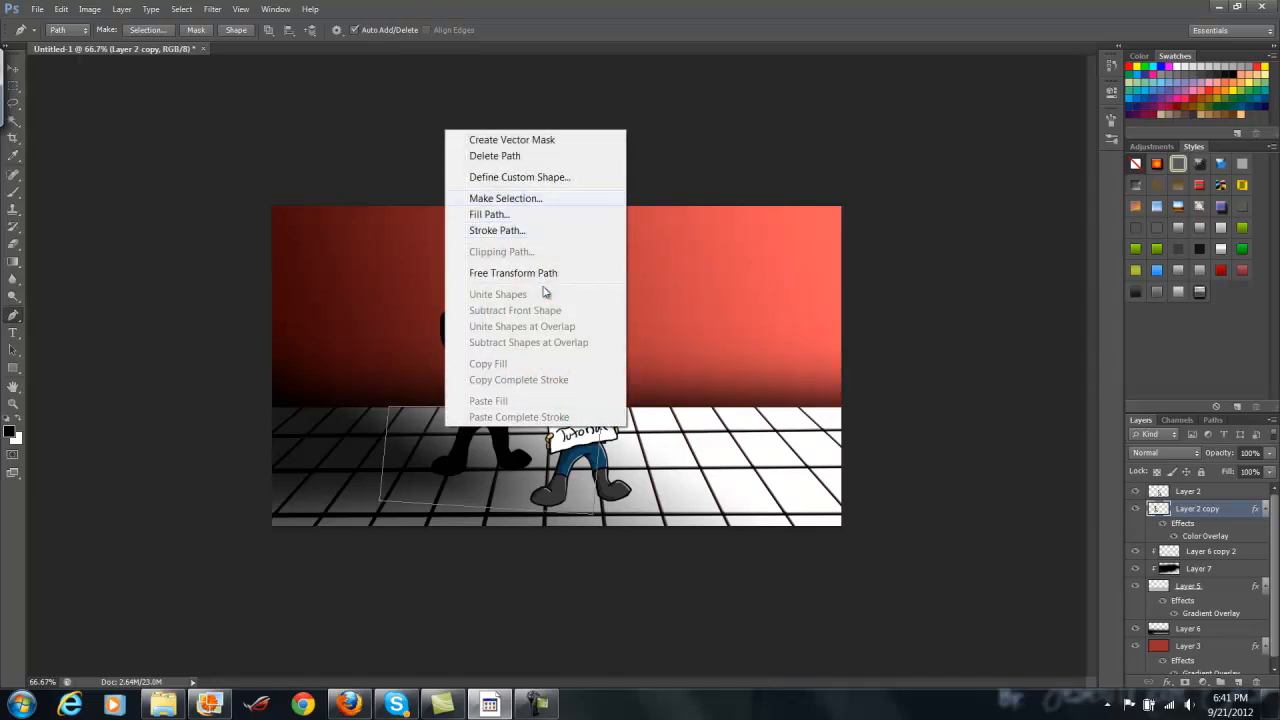
{"action": "key", "text": "Return"}
{"action": "key", "text": "Return"}
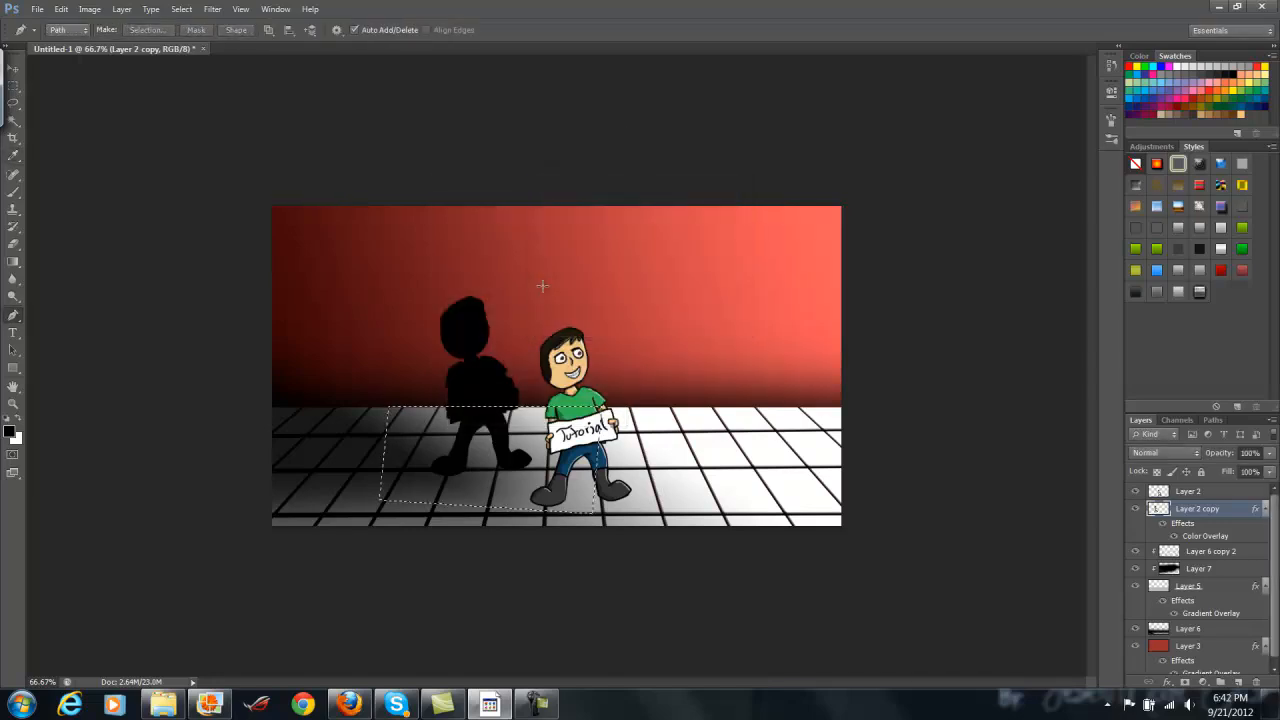
Distort the selected lower part of the silhouette so its feet meet the character's boots, apply the transform and deselect
{"action": "key", "text": "alt+e"}
{"action": "key", "text": "Down"}
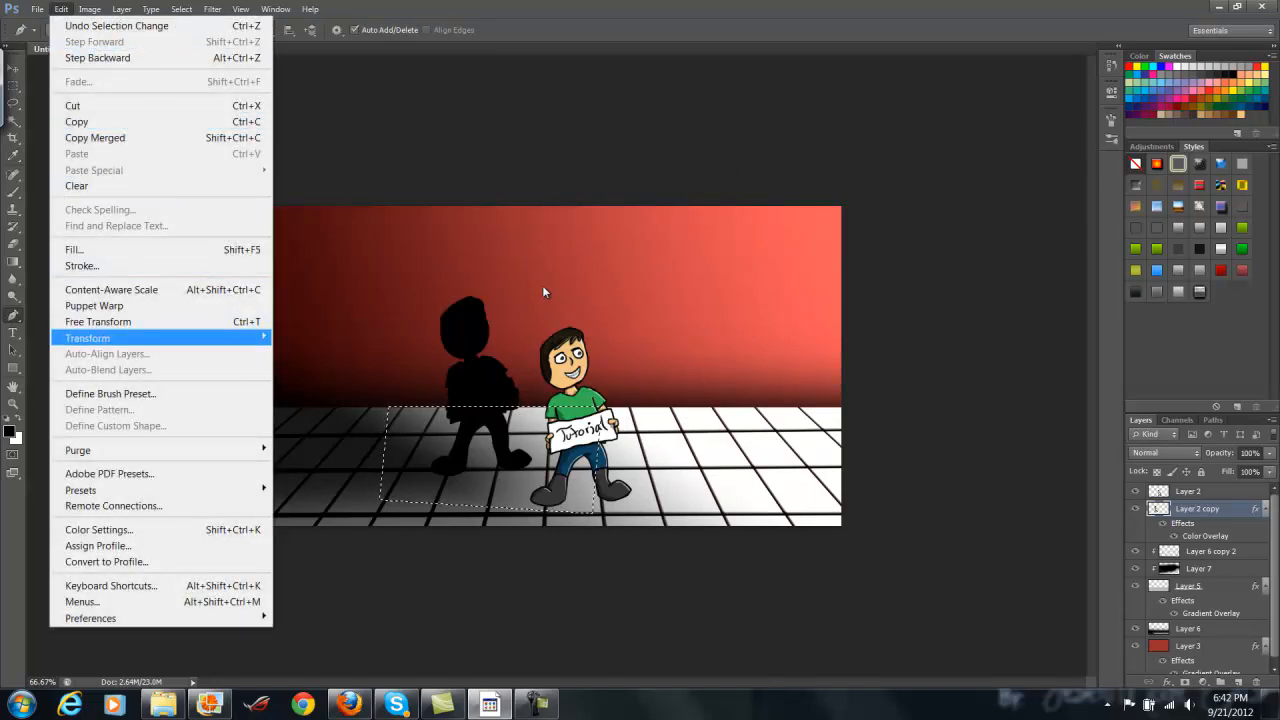
{"action": "key", "text": "Right"}
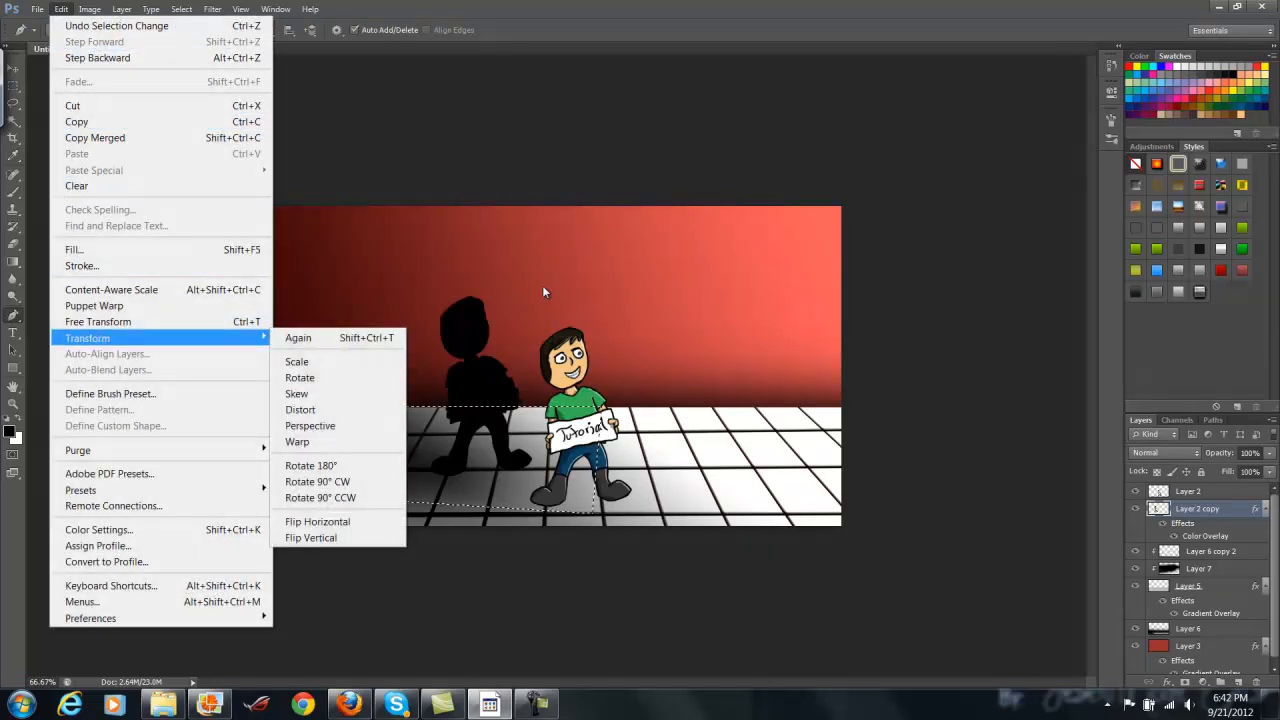
{"action": "key", "text": "Left"}
{"action": "key", "text": "Down"}
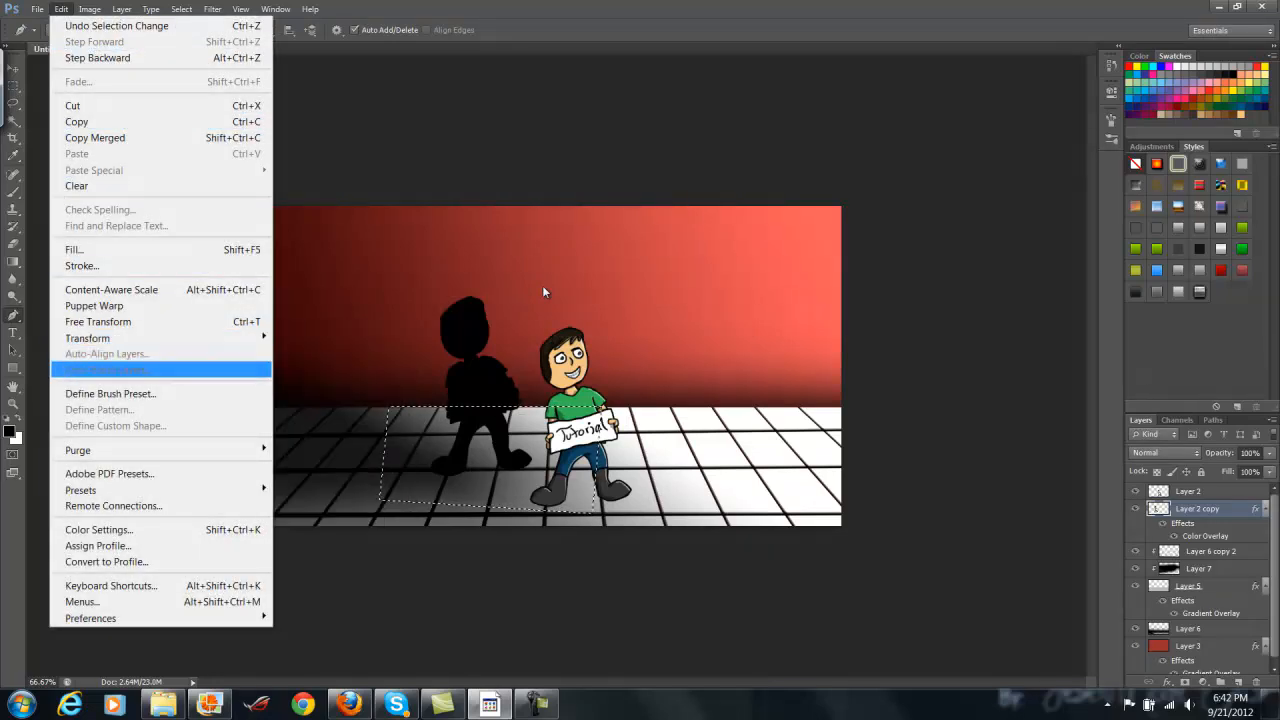
{"action": "key", "text": "Up"}
{"action": "key", "text": "Right"}
{"action": "key", "text": "Down"}
{"action": "key", "text": "Down"}
{"action": "key", "text": "Down"}
{"action": "key", "text": "Down"}
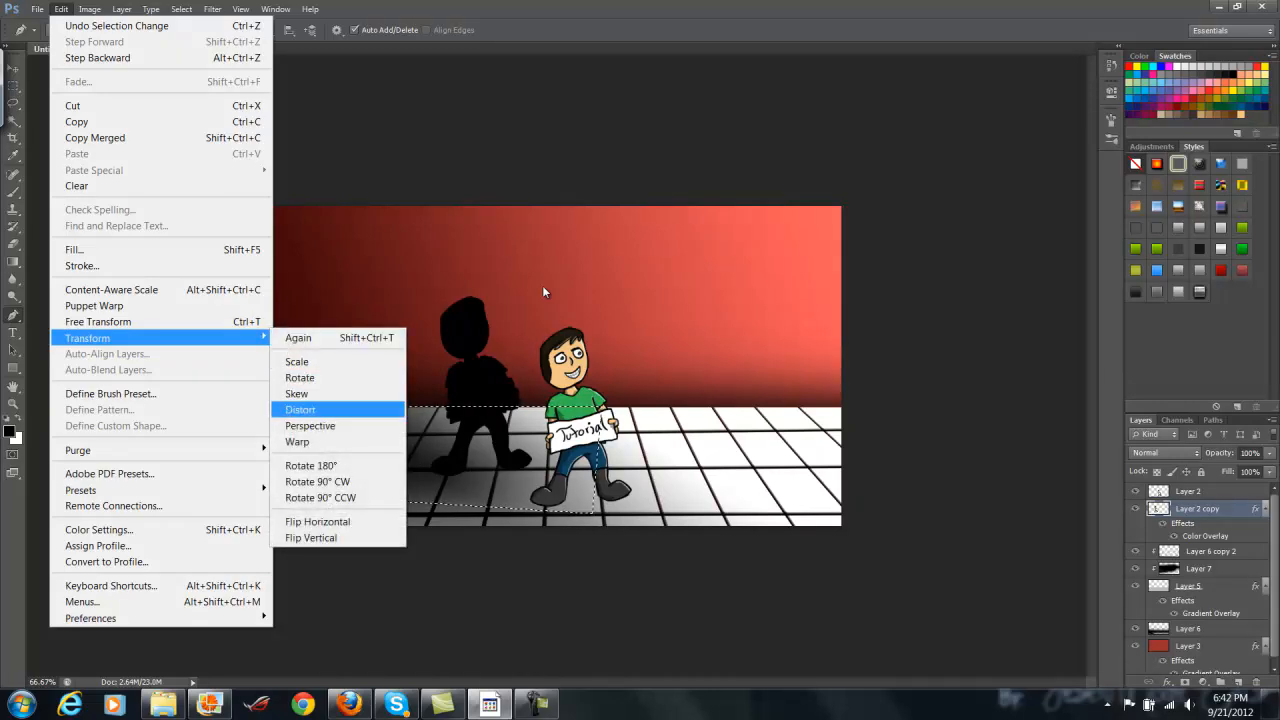
{"action": "key", "text": "Return"}
{"action": "left_click_drag", "start_coordinate": [596, 512], "coordinate": [747, 562]}
{"action": "left_click_drag", "start_coordinate": [379, 513], "coordinate": [553, 551]}
{"action": "left_click_drag", "start_coordinate": [747, 561], "coordinate": [754, 551]}
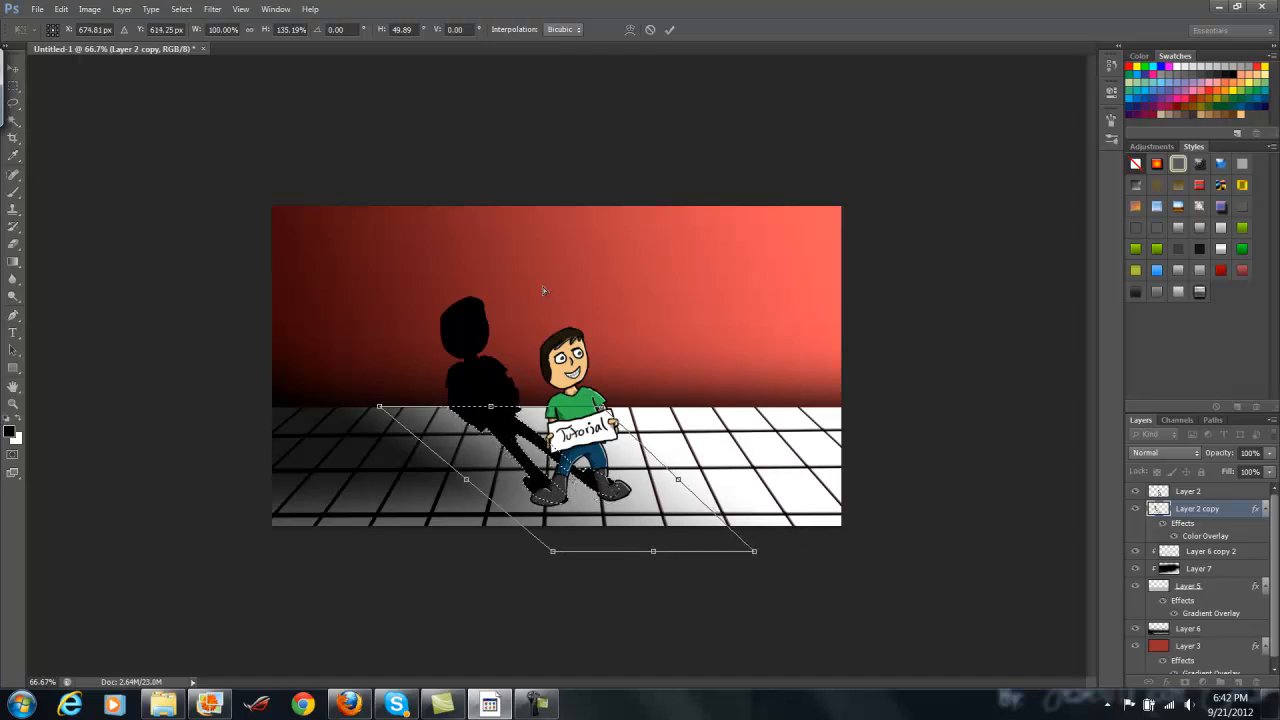
{"action": "left_click_drag", "start_coordinate": [553, 551], "coordinate": [544, 563]}
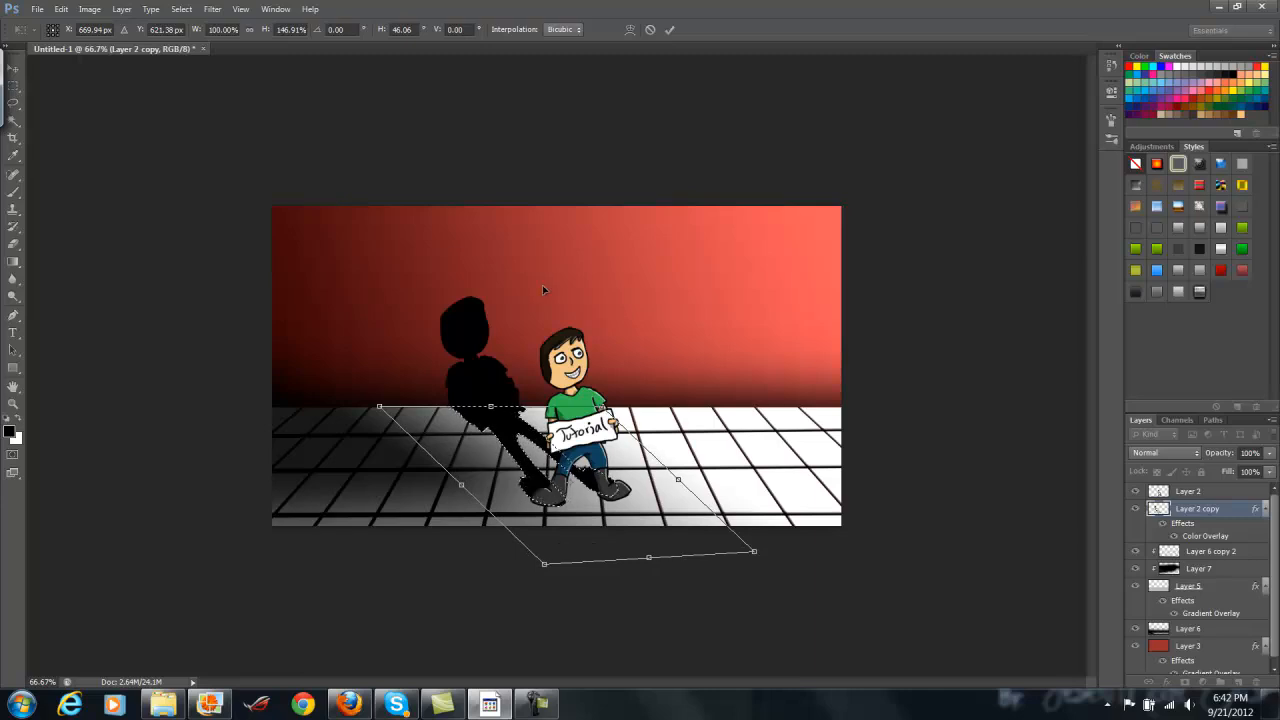
{"action": "left_click_drag", "start_coordinate": [754, 551], "coordinate": [783, 564]}
{"action": "key", "text": "Return"}
{"action": "key", "text": "p"}
{"action": "key", "text": "ctrl+d"}
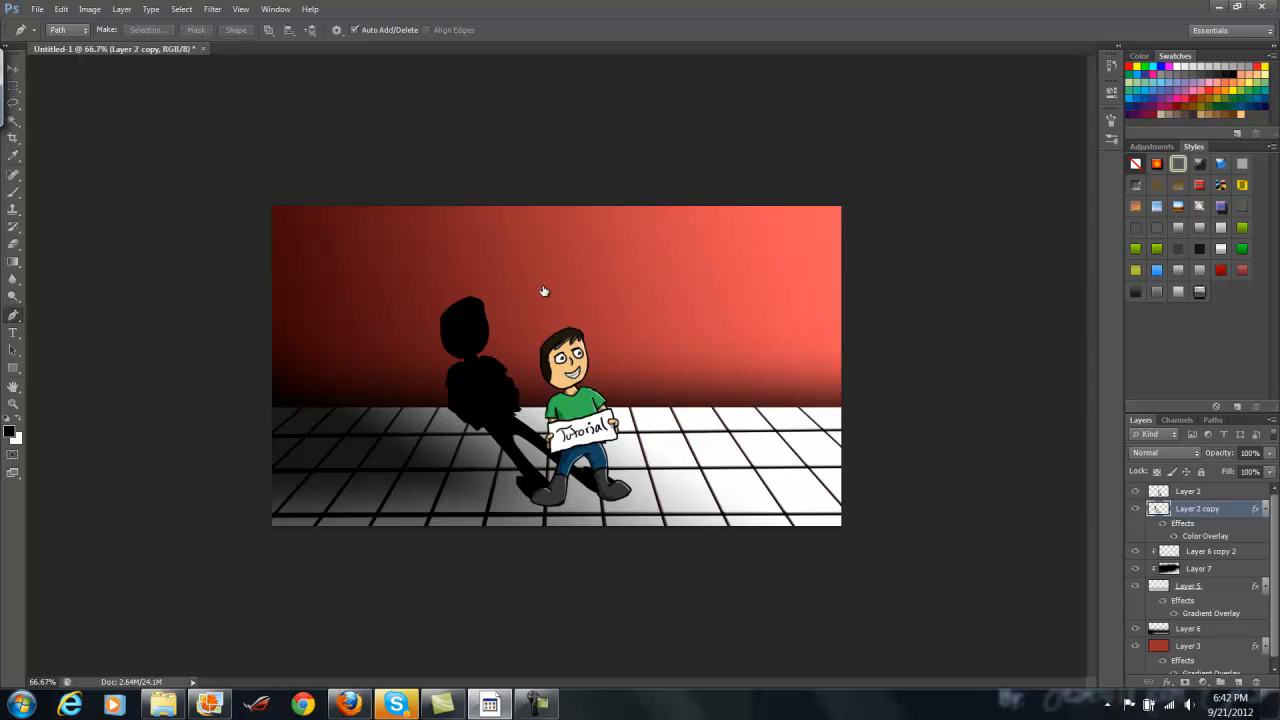
Lower the opacity of the cast shadow layer, Layer 2 copy, to 57%
{"action": "key", "text": "5"}
{"action": "key", "text": "7"}
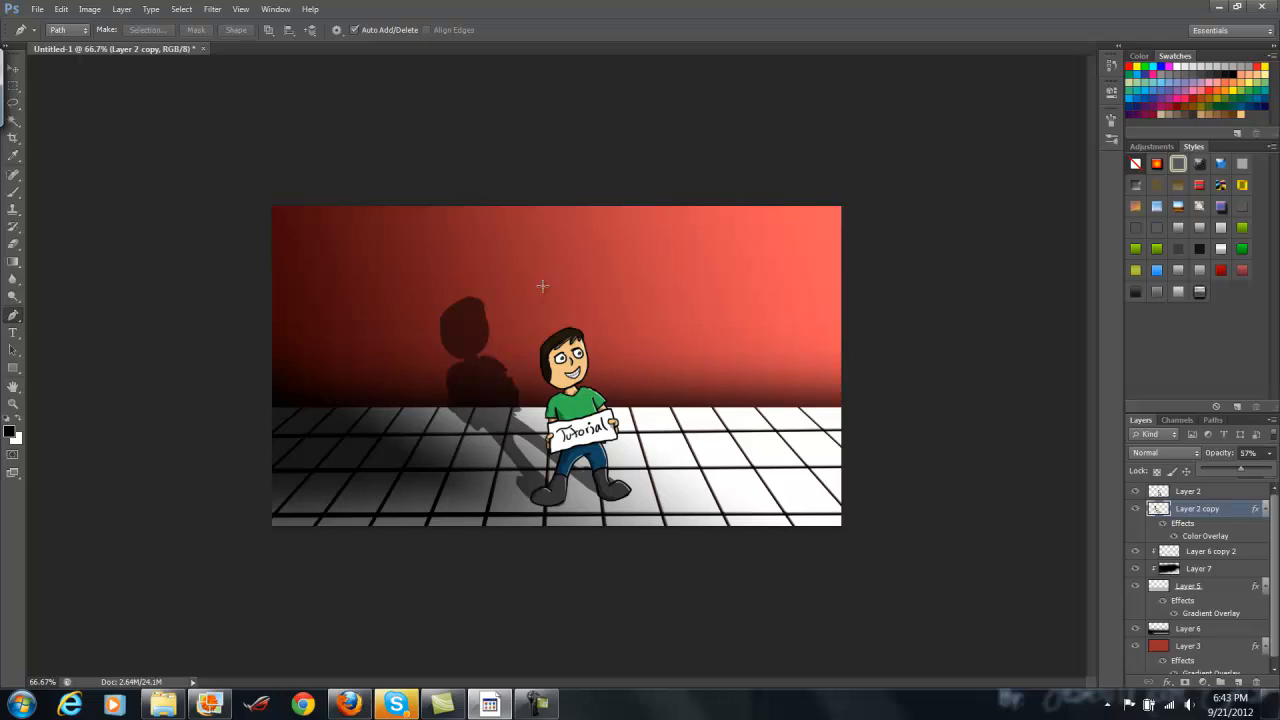
{"action": "key", "text": "v"}
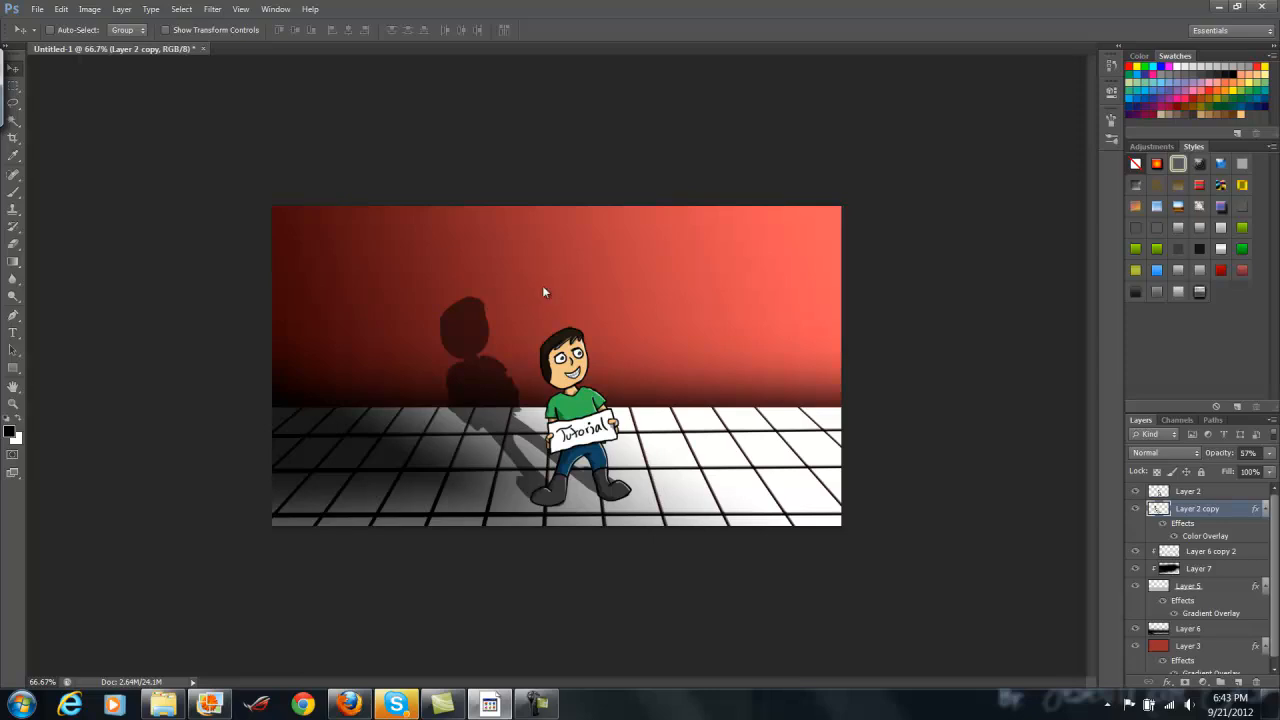
Add a new layer above Layer 2 and paint soft black shading around the image edges, heaviest over the left side
{"action": "key", "text": "ctrl+shift+alt+n"}
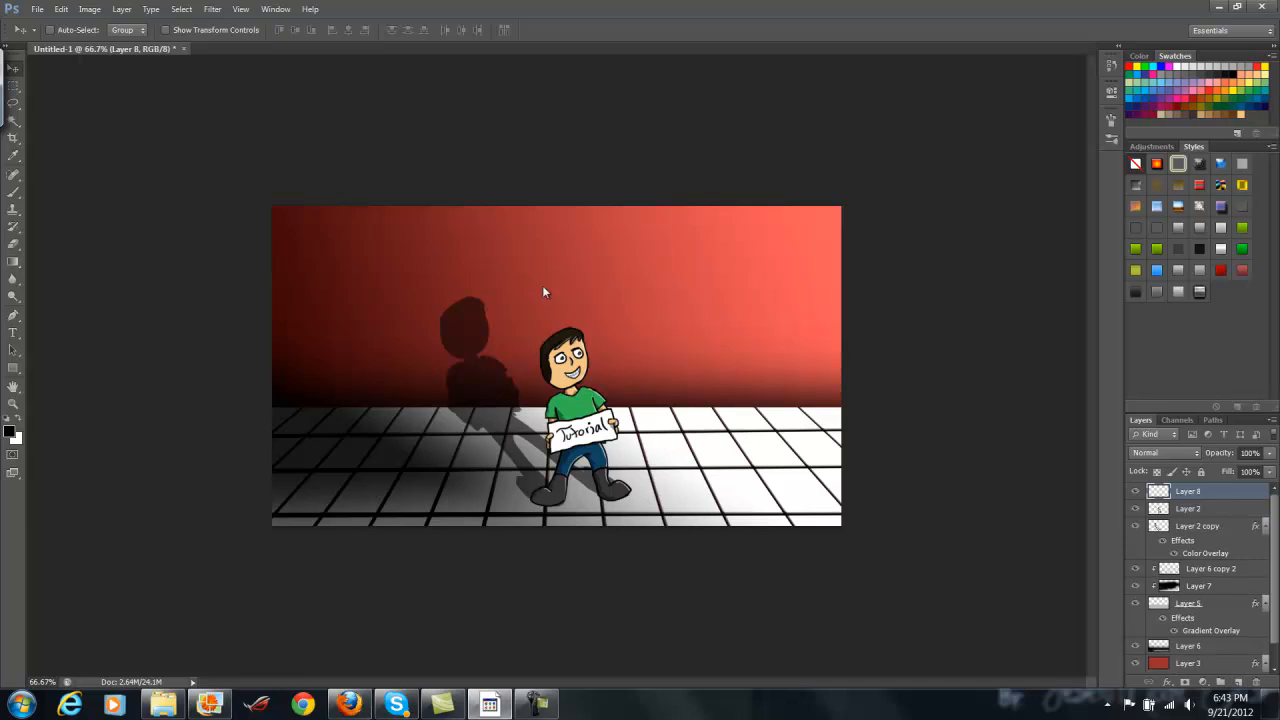
{"action": "key", "text": "b"}
{"action": "left_click_drag", "start_coordinate": [245, 152], "coordinate": [885, 155]}
{"action": "mouse_move", "coordinate": [232, 190]}
{"action": "left_mouse_down"}
{"action": "mouse_move", "coordinate": [240, 572]}
{"action": "mouse_move", "coordinate": [875, 576]}
{"action": "left_mouse_up"}
{"action": "mouse_move", "coordinate": [490, 574]}
{"action": "left_mouse_down"}
{"action": "mouse_move", "coordinate": [875, 570]}
{"action": "mouse_move", "coordinate": [300, 560]}
{"action": "left_mouse_up"}
{"action": "left_click_drag", "start_coordinate": [270, 520], "coordinate": [248, 430]}
{"action": "mouse_move", "coordinate": [350, 158]}
{"action": "left_mouse_down"}
{"action": "mouse_move", "coordinate": [330, 178]}
{"action": "mouse_move", "coordinate": [295, 345]}
{"action": "left_mouse_up"}
{"action": "left_click_drag", "start_coordinate": [465, 150], "coordinate": [312, 370]}
{"action": "mouse_move", "coordinate": [440, 190]}
{"action": "left_mouse_down"}
{"action": "mouse_move", "coordinate": [355, 300]}
{"action": "mouse_move", "coordinate": [345, 440]}
{"action": "left_mouse_up"}
{"action": "mouse_move", "coordinate": [475, 250]}
{"action": "left_mouse_down"}
{"action": "mouse_move", "coordinate": [502, 232]}
{"action": "mouse_move", "coordinate": [840, 162]}
{"action": "left_mouse_up"}
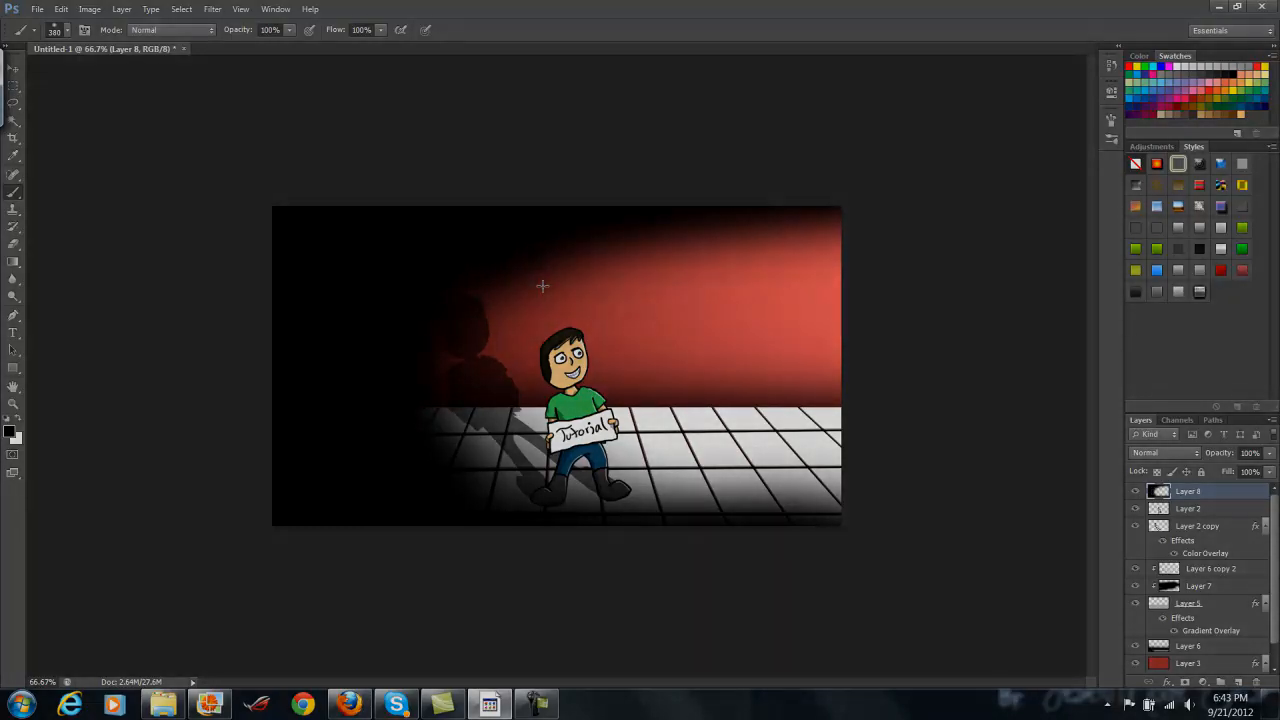
Reduce the opacity of the edge shading on Layer 8 to about 68%
{"action": "left_click", "coordinate": [1269, 453]}
{"action": "left_click_drag", "start_coordinate": [1271, 470], "coordinate": [1245, 470]}
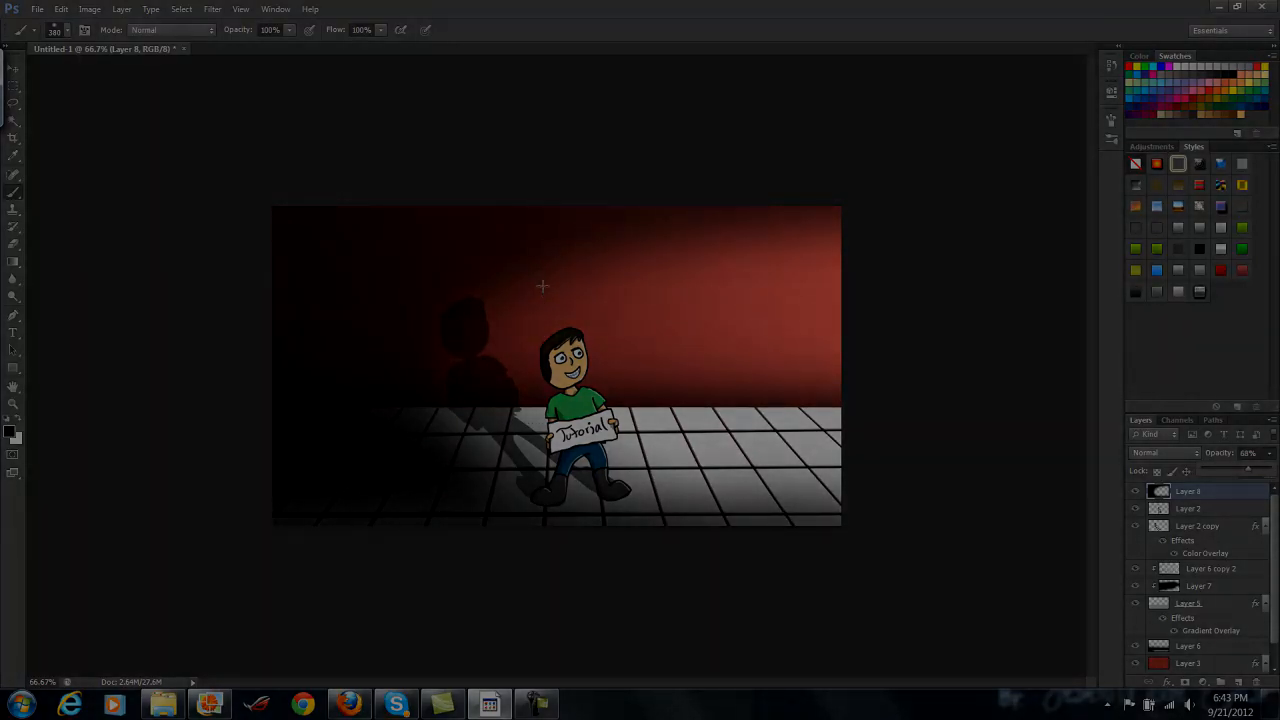
{"action": "key", "text": "F10"}
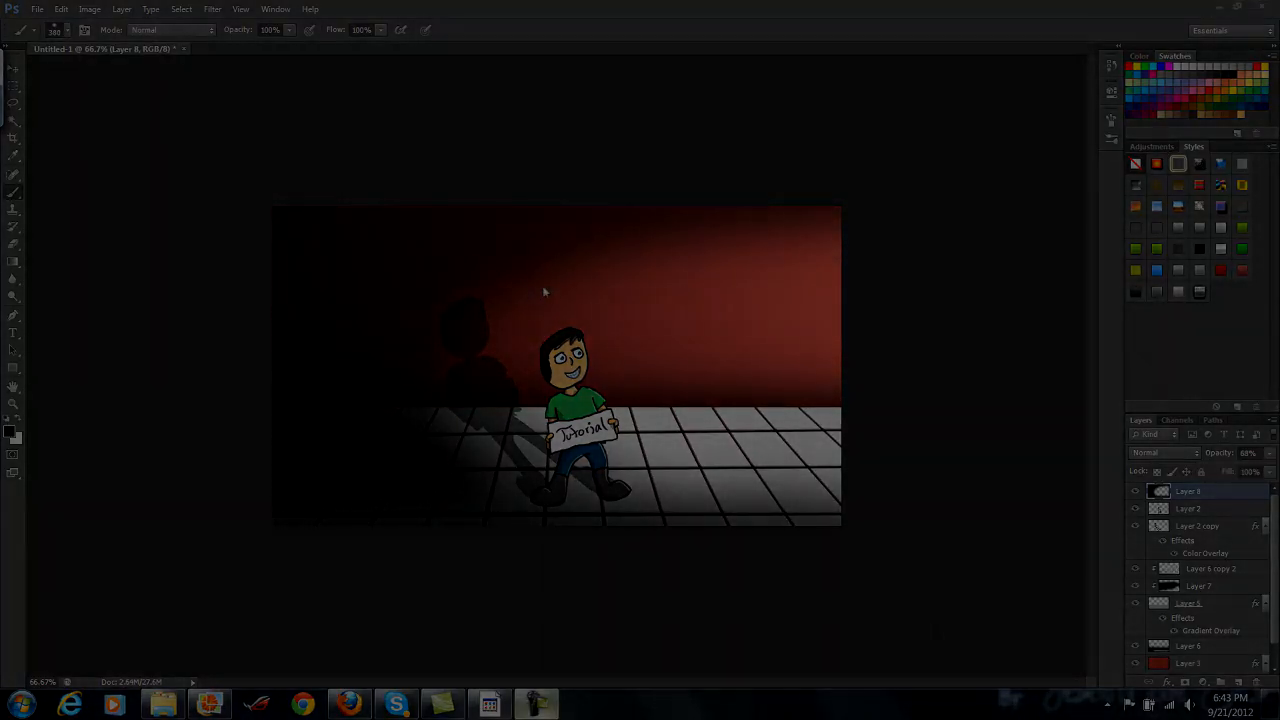